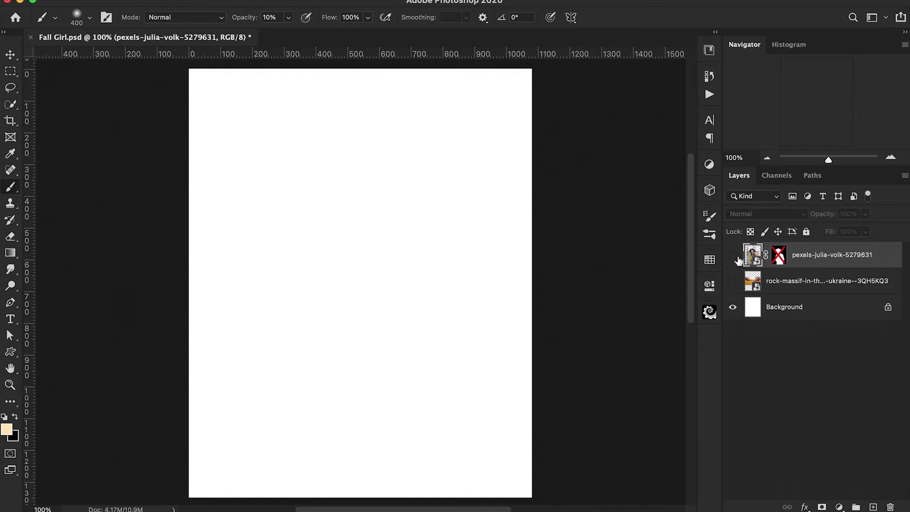
Show the woman layer with its mask enabled, then scale it to about 90% and align it with the canvas's lower edge
{"action": "left_click", "coordinate": [734, 258]}
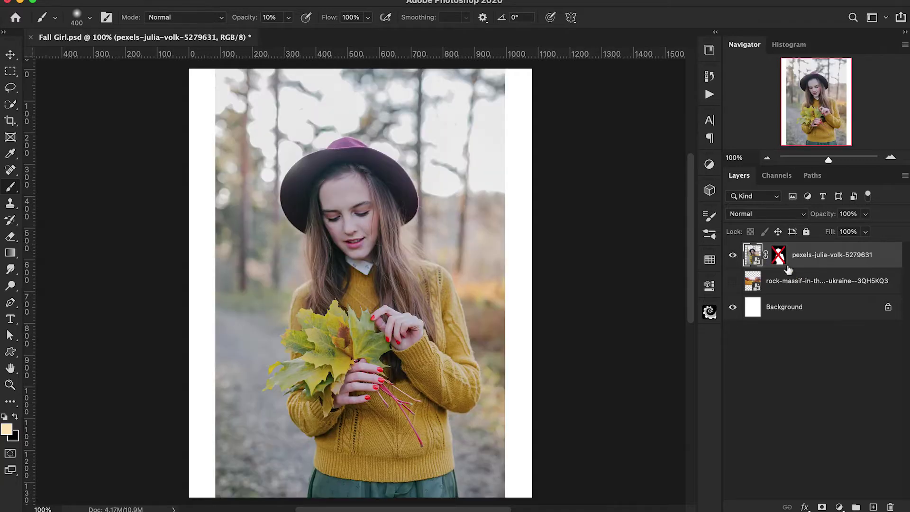
{"action": "left_click", "coordinate": [780, 258], "text": "shift"}
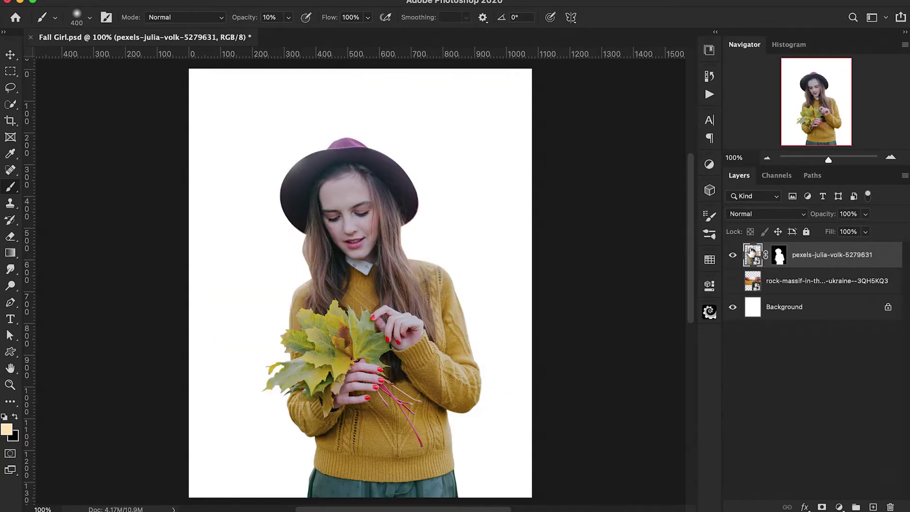
{"action": "key", "text": "super+t"}
{"action": "left_click_drag", "start_coordinate": [505, 67], "coordinate": [492, 89]}
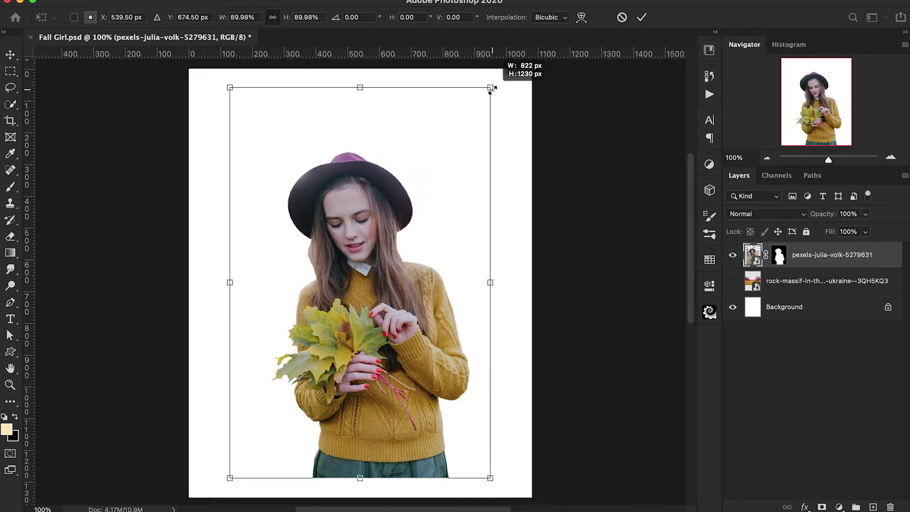
{"action": "left_click_drag", "start_coordinate": [393, 232], "coordinate": [393, 252]}
{"action": "key", "text": "Return"}
{"action": "key", "text": "b"}
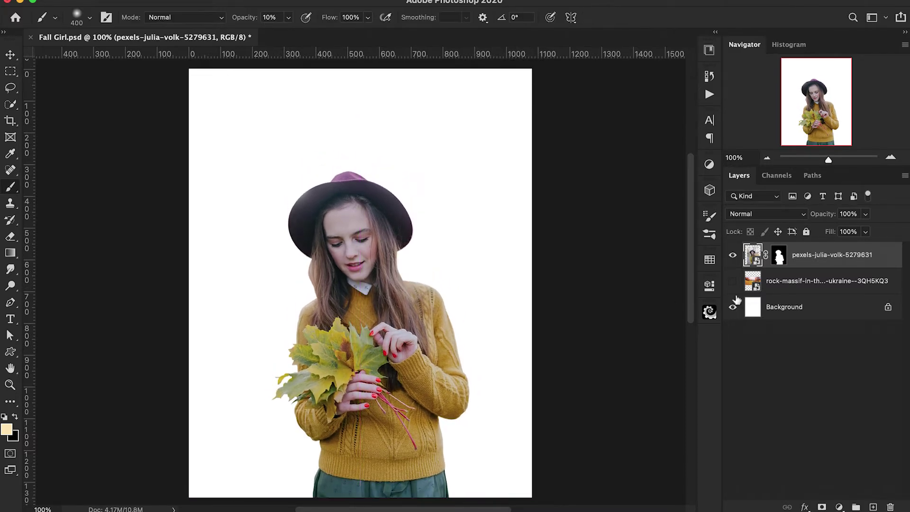
Show the autumn landscape layer and enlarge it to about 97%, centred on the canvas so it fills the frame
{"action": "left_click", "coordinate": [733, 281]}
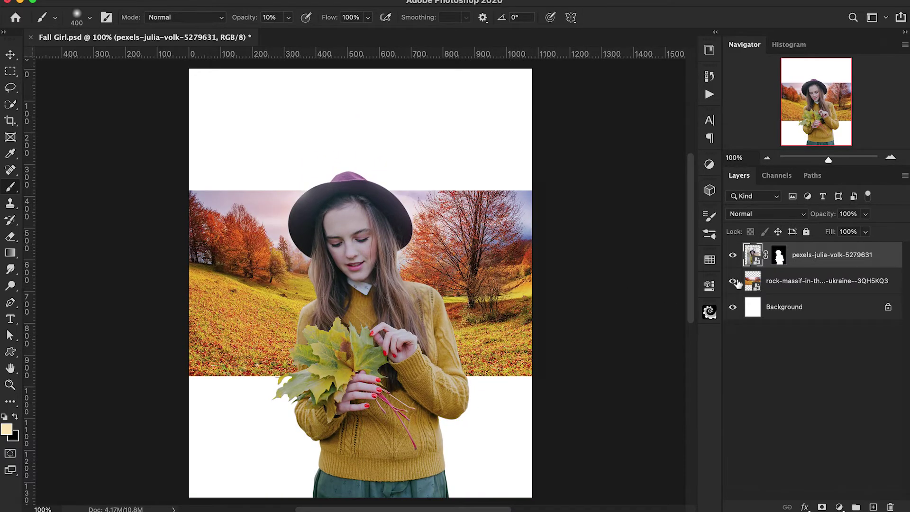
{"action": "left_click", "coordinate": [788, 283]}
{"action": "key", "text": "super+minus"}
{"action": "key", "text": "super+t"}
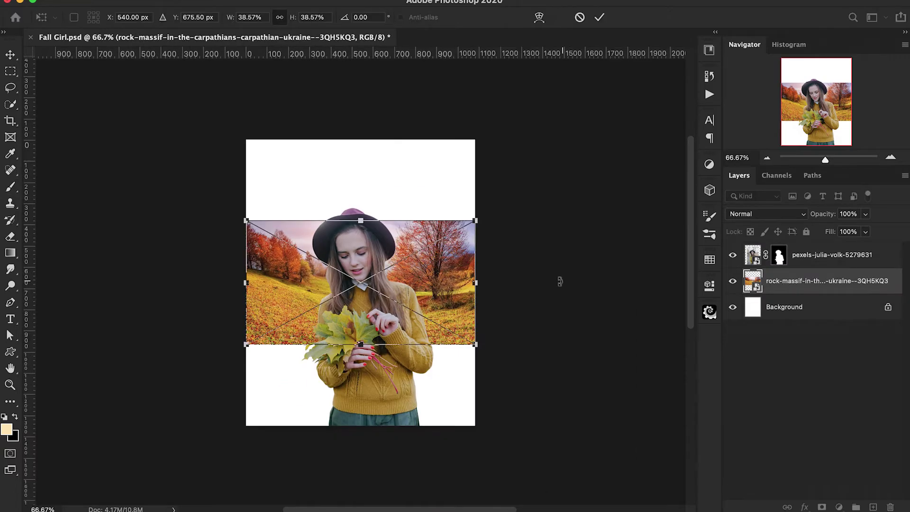
{"action": "left_click_drag", "start_coordinate": [476, 345], "coordinate": [604, 460]}
{"action": "left_click_drag", "start_coordinate": [552, 392], "coordinate": [537, 393]}
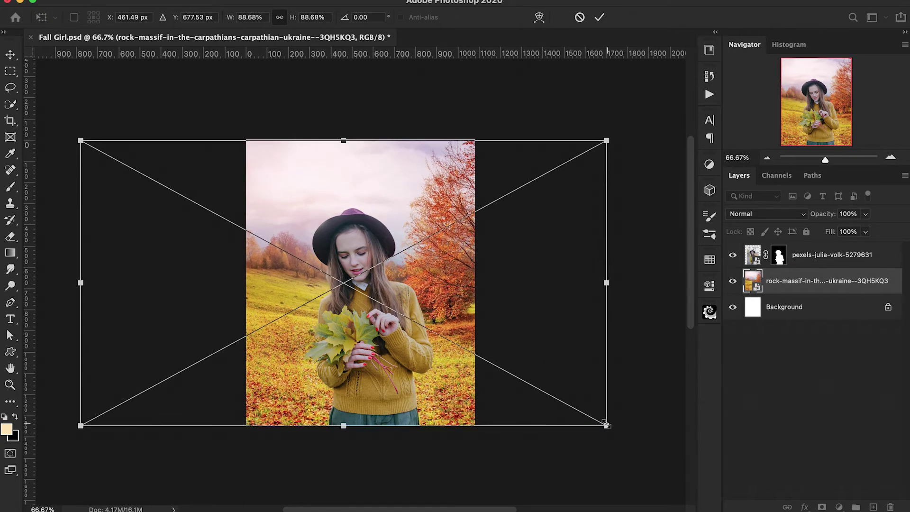
{"action": "left_click_drag", "start_coordinate": [606, 424], "coordinate": [631, 439]}
{"action": "mouse_move", "coordinate": [549, 335]}
{"action": "left_mouse_down"}
{"action": "mouse_move", "coordinate": [542, 341]}
{"action": "mouse_move", "coordinate": [578, 331]}
{"action": "mouse_move", "coordinate": [559, 333]}
{"action": "left_mouse_up"}
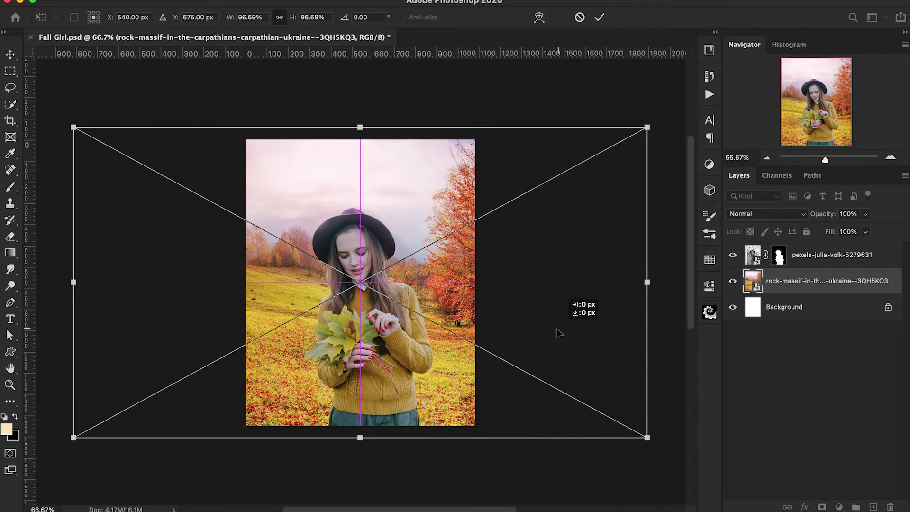
{"action": "left_click", "coordinate": [599, 17]}
Hide the woman layer and set the landscape's Camera Raw basics to Highlights +10, Shadows -17, Texture +15 and Vibrance +10
{"action": "left_click", "coordinate": [733, 255]}
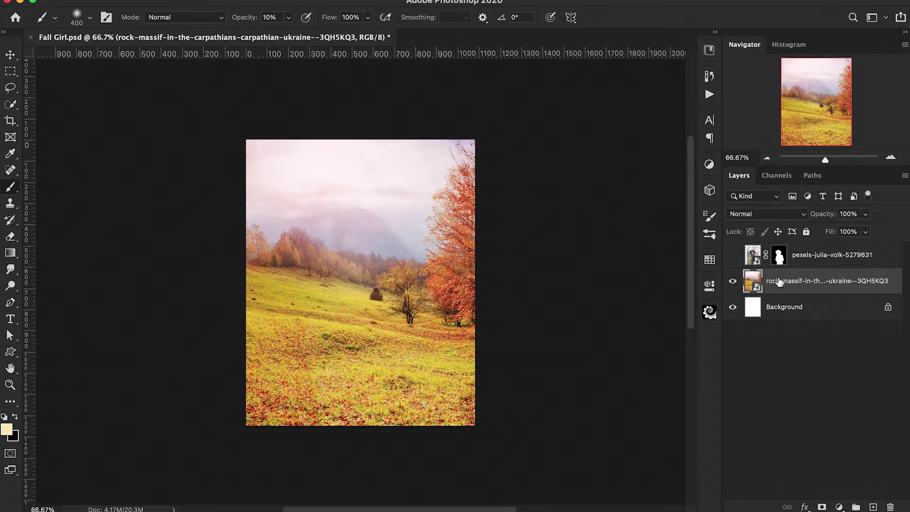
{"action": "left_click", "coordinate": [289, 0]}
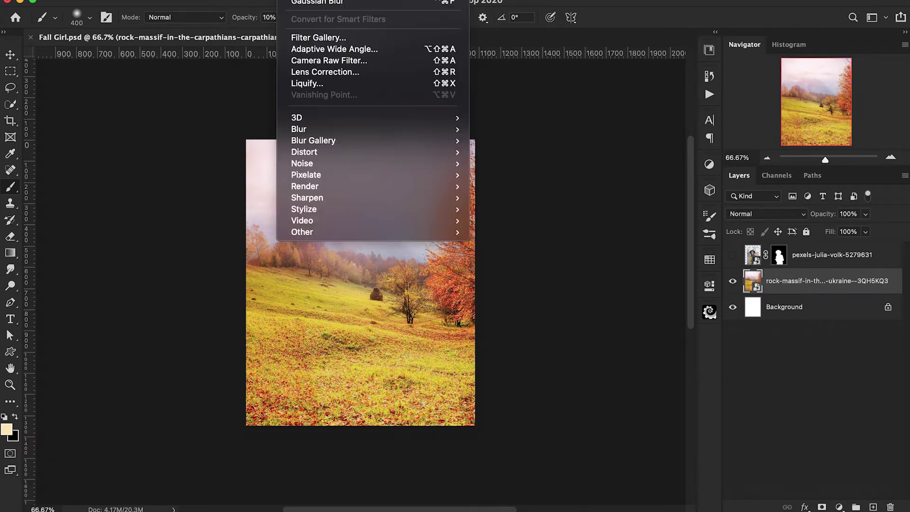
{"action": "left_click", "coordinate": [308, 58]}
{"action": "left_click", "coordinate": [630, 187]}
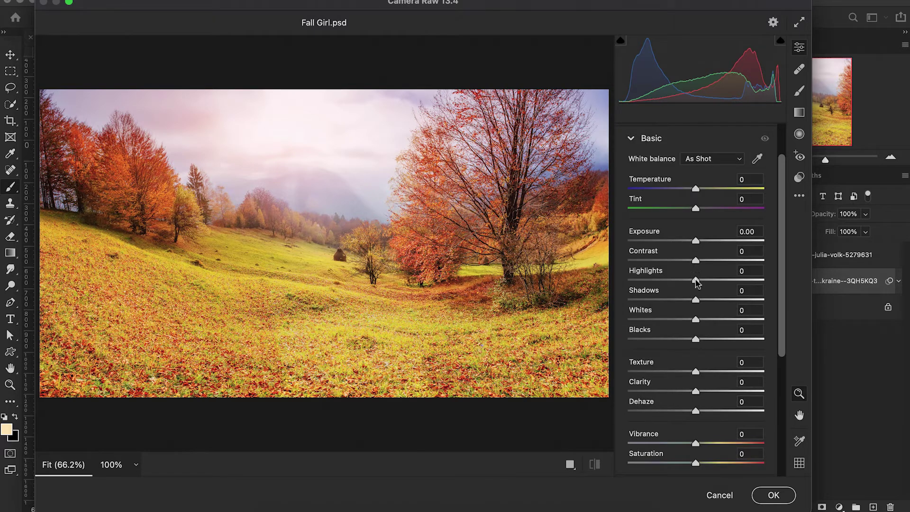
{"action": "left_click_drag", "start_coordinate": [696, 281], "coordinate": [685, 300]}
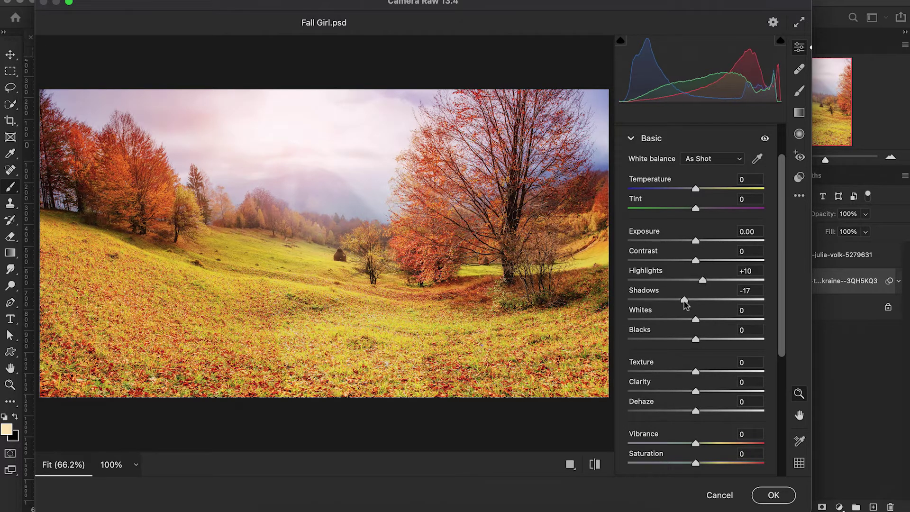
{"action": "scroll", "coordinate": [687, 363], "scroll_direction": "down", "scroll_amount": 2}
{"action": "left_click_drag", "start_coordinate": [697, 343], "coordinate": [706, 343]}
{"action": "scroll", "coordinate": [711, 376], "scroll_direction": "down", "scroll_amount": 1}
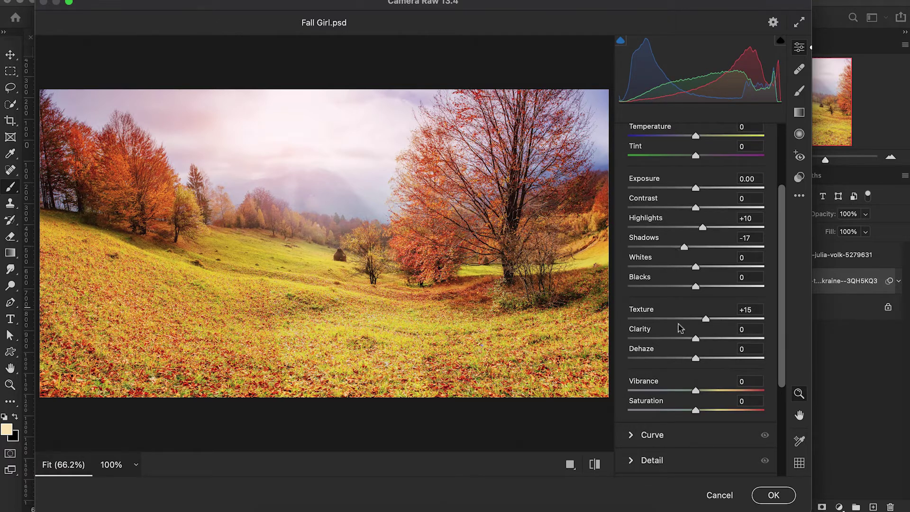
{"action": "left_click_drag", "start_coordinate": [696, 395], "coordinate": [703, 395]}
{"action": "scroll", "coordinate": [697, 379], "scroll_direction": "up", "scroll_amount": 2}
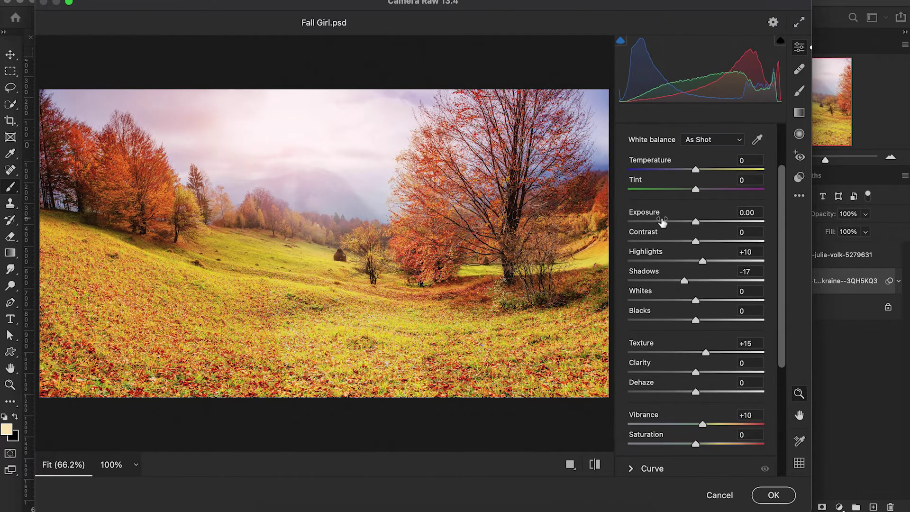
{"action": "scroll", "coordinate": [668, 246], "scroll_direction": "down", "scroll_amount": 5}
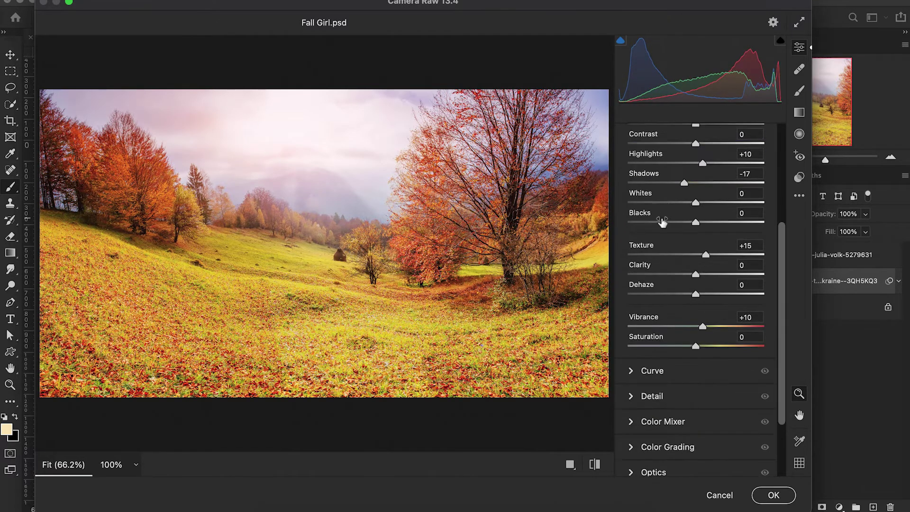
Adjust the Camera Raw curves: green 118 to 116, red 61 to 64, plus a blue midtone point, and compare the result with the original
{"action": "left_click", "coordinate": [634, 374]}
{"action": "left_click", "coordinate": [688, 232]}
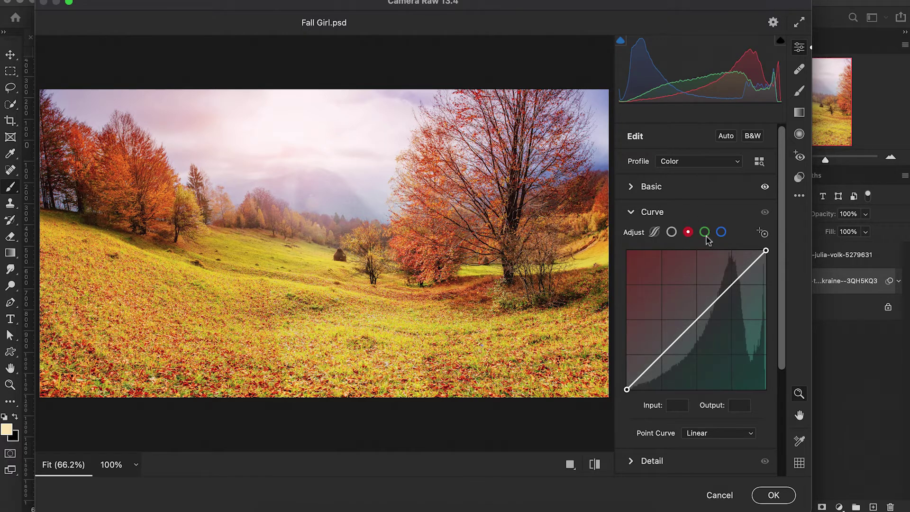
{"action": "left_click", "coordinate": [705, 232]}
{"action": "left_click_drag", "start_coordinate": [692, 324], "coordinate": [690, 326]}
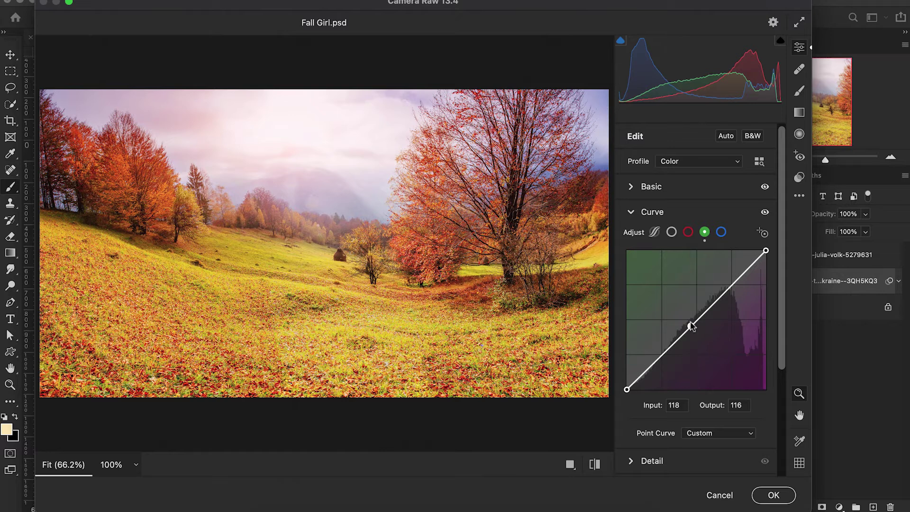
{"action": "left_click", "coordinate": [688, 232]}
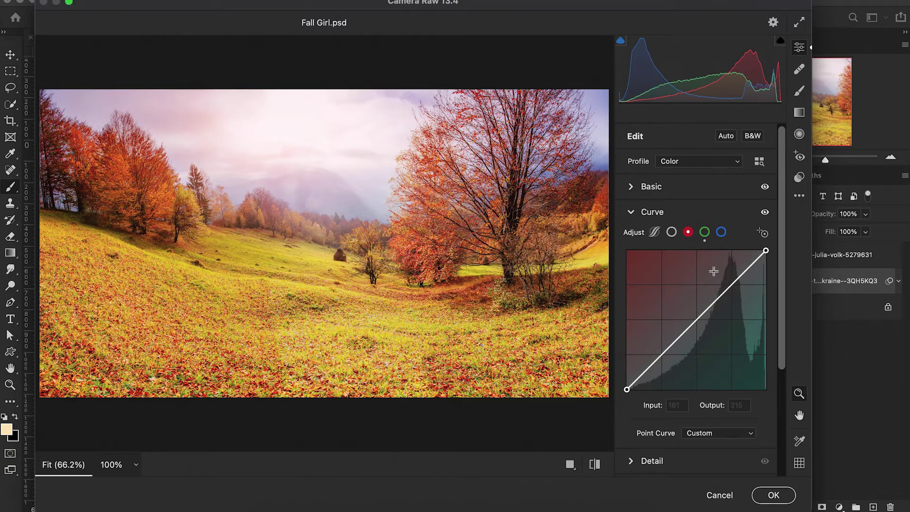
{"action": "left_click_drag", "start_coordinate": [653, 362], "coordinate": [660, 354]}
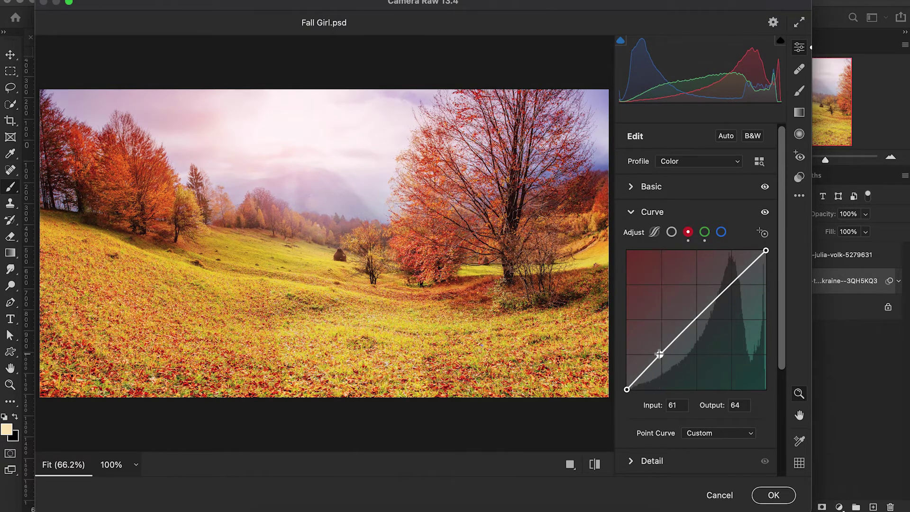
{"action": "left_click", "coordinate": [721, 232]}
{"action": "left_click_drag", "start_coordinate": [695, 322], "coordinate": [710, 307]}
{"action": "left_click", "coordinate": [633, 213]}
{"action": "left_click", "coordinate": [765, 212]}
{"action": "left_click", "coordinate": [765, 213]}
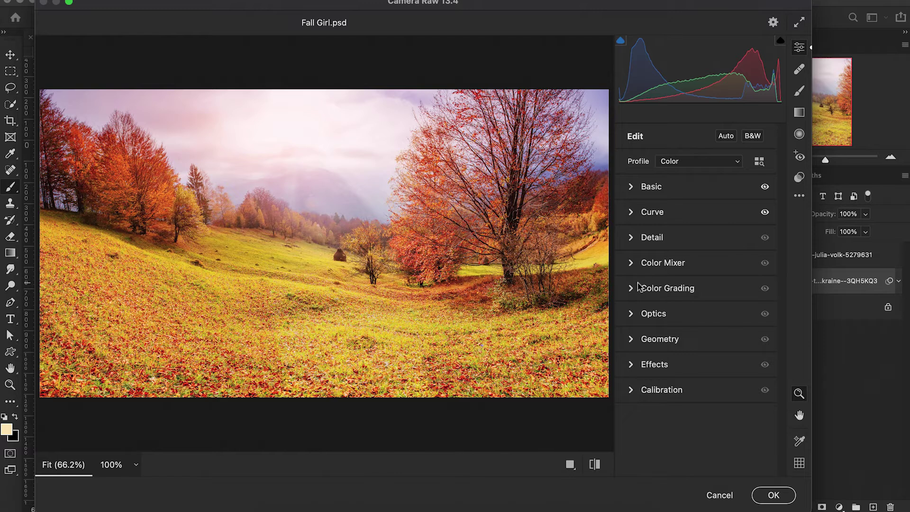
In the Color Mixer, shift the yellow hue slightly, set luminance to Yellows -17 and Greens -12, and saturation to Reds +2 and Oranges +4
{"action": "left_click", "coordinate": [632, 264]}
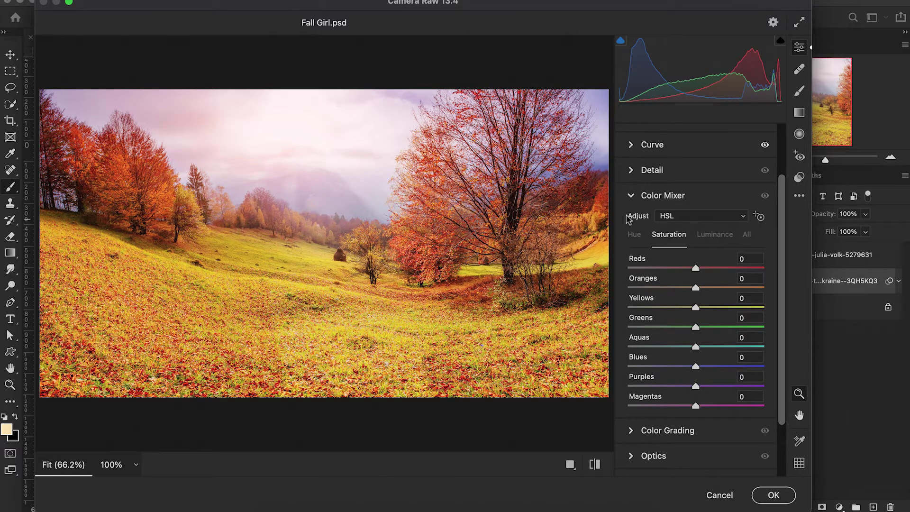
{"action": "left_click", "coordinate": [636, 235]}
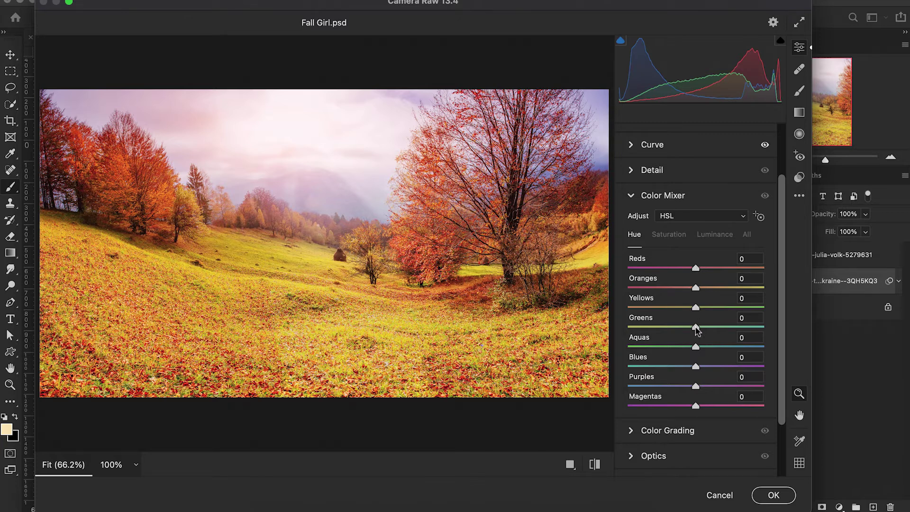
{"action": "left_click_drag", "start_coordinate": [696, 309], "coordinate": [694, 311]}
{"action": "left_click", "coordinate": [716, 235]}
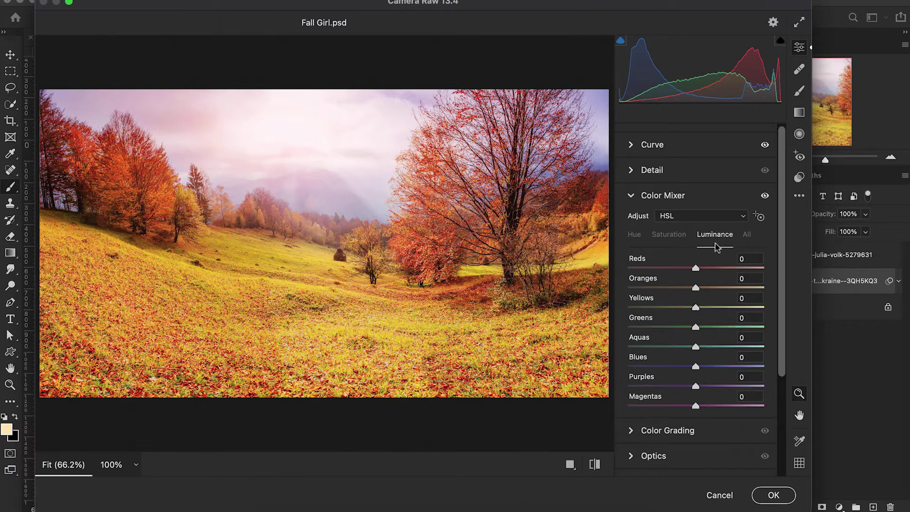
{"action": "mouse_move", "coordinate": [696, 310]}
{"action": "left_mouse_down"}
{"action": "mouse_move", "coordinate": [691, 334]}
{"action": "mouse_move", "coordinate": [688, 312]}
{"action": "left_mouse_up"}
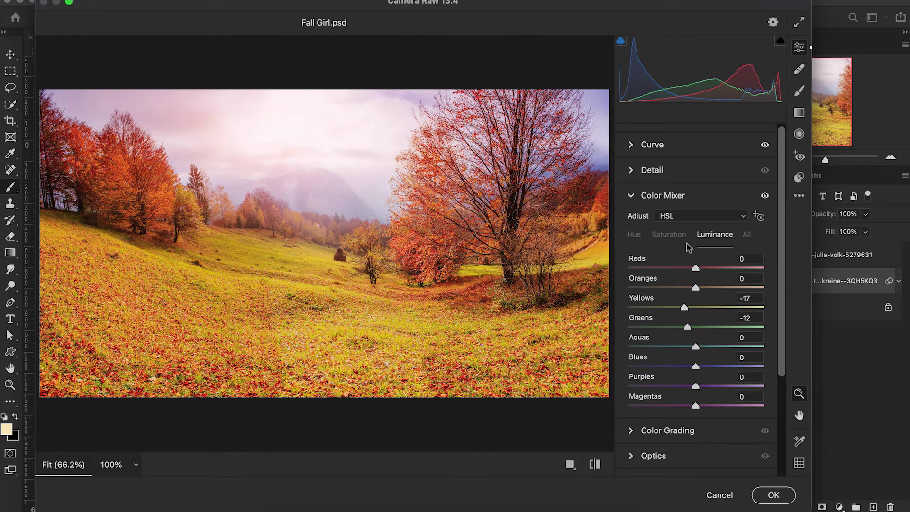
{"action": "left_click", "coordinate": [668, 235]}
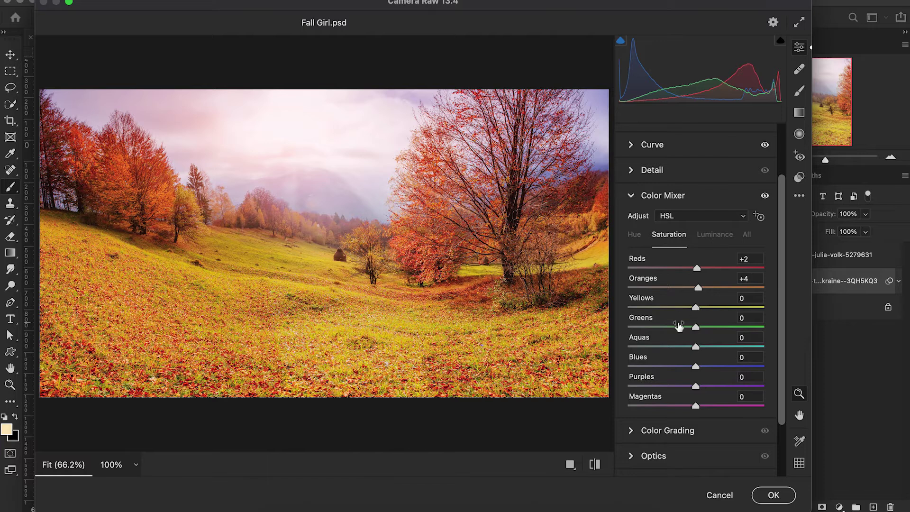
{"action": "left_click", "coordinate": [633, 198]}
Color-grade the midtones to hue 39, saturation 14, tint shadows and highlights subtly, add slight grain, and apply the Camera Raw filter
{"action": "left_click", "coordinate": [632, 288]}
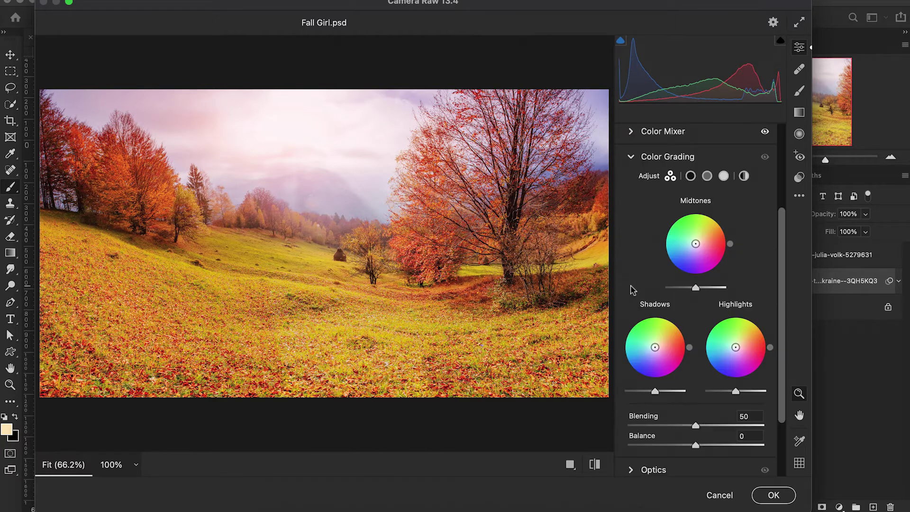
{"action": "left_click_drag", "start_coordinate": [695, 247], "coordinate": [699, 241]}
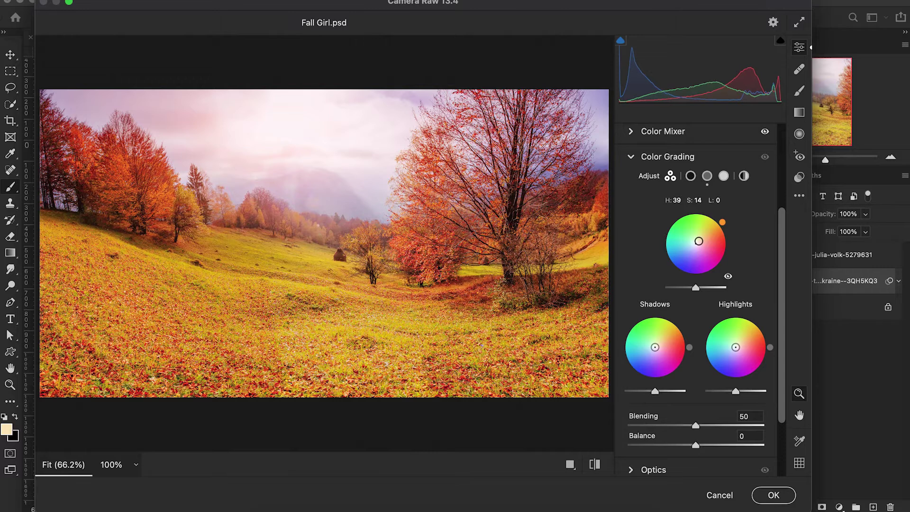
{"action": "mouse_move", "coordinate": [655, 347]}
{"action": "left_mouse_down"}
{"action": "mouse_move", "coordinate": [663, 345]}
{"action": "mouse_move", "coordinate": [652, 350]}
{"action": "left_mouse_up"}
{"action": "left_click_drag", "start_coordinate": [736, 347], "coordinate": [738, 344]}
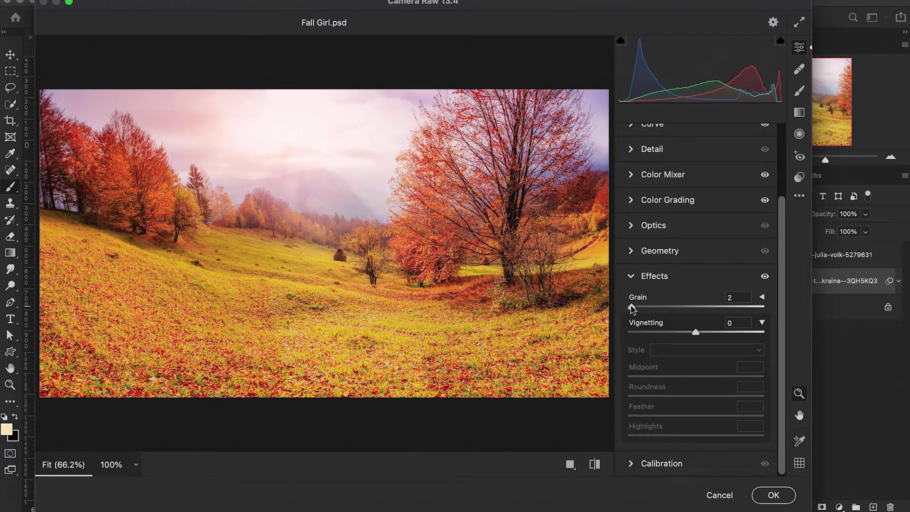
{"action": "left_click", "coordinate": [770, 495]}
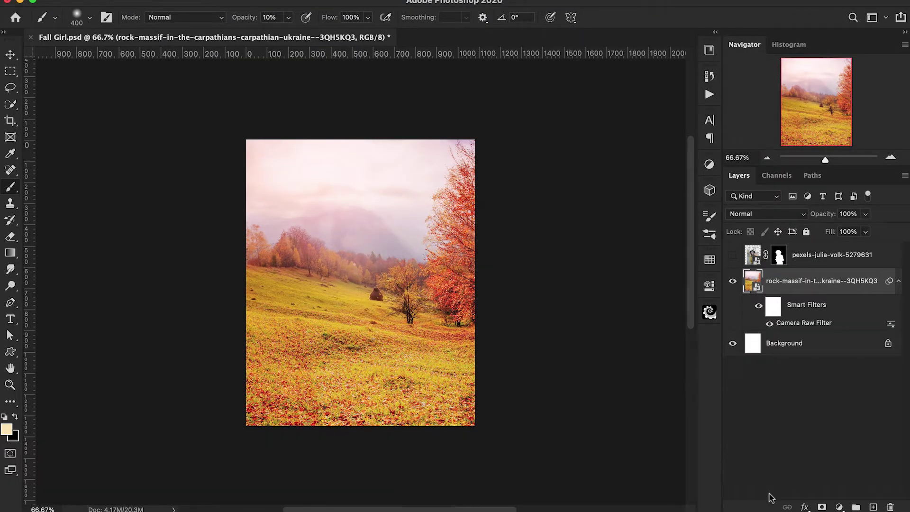
Compare the landscape with and without its Camera Raw filter, then rename the layer BG
{"action": "left_click", "coordinate": [770, 324]}
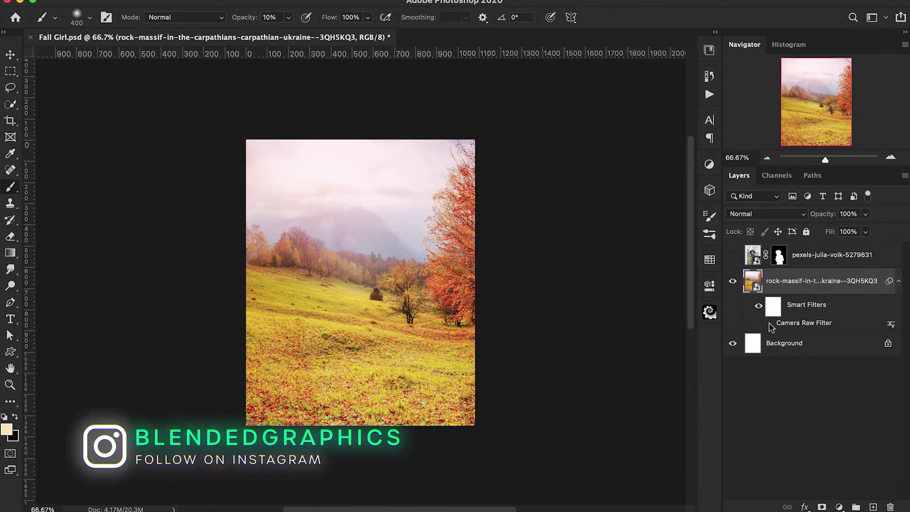
{"action": "left_click", "coordinate": [770, 324]}
{"action": "double_click", "coordinate": [806, 281]}
{"action": "type", "text": "BG"}
{"action": "key", "text": "Return"}
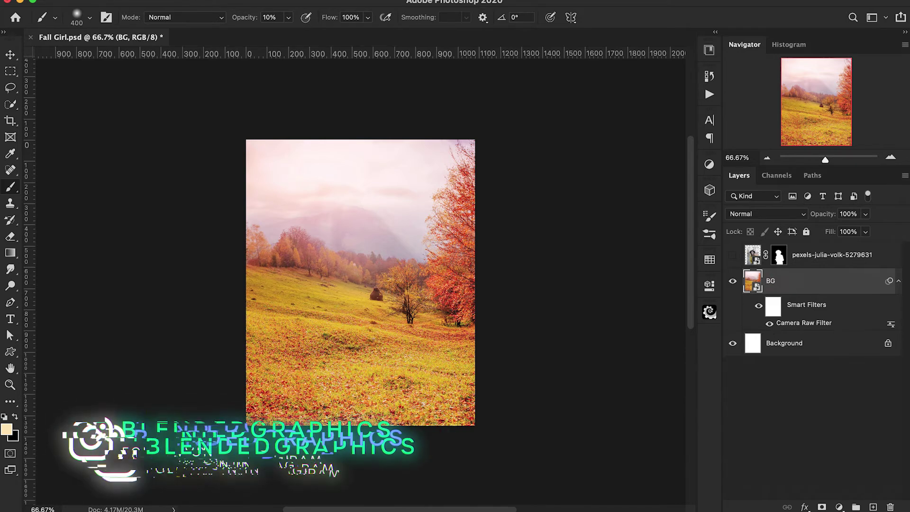
Duplicate the BG layer and convert the copy to a smart object
{"action": "key", "text": "ctrl+j"}
{"action": "right_click", "coordinate": [814, 290]}
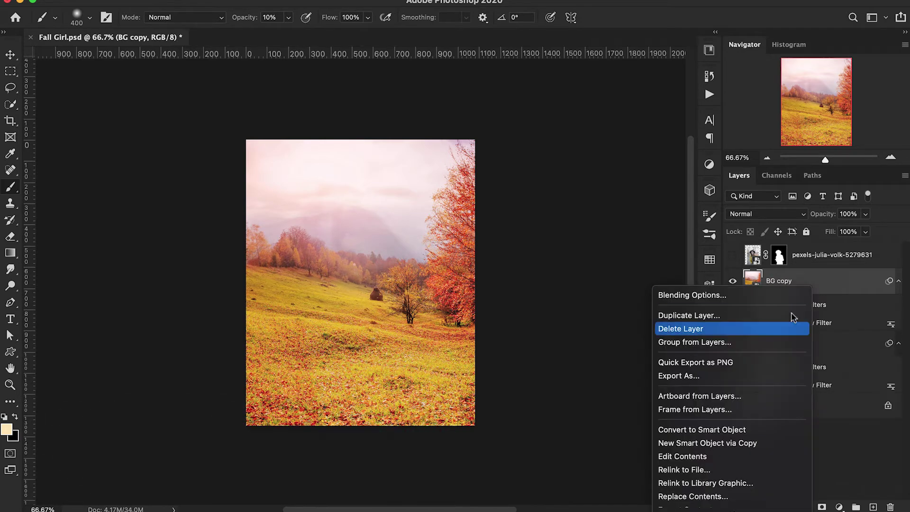
{"action": "left_click", "coordinate": [734, 430]}
Show the cut-out woman's layer and apply a Gaussian Blur with a 0.5-pixel radius to the BG copy layer
{"action": "key", "text": "super+1"}
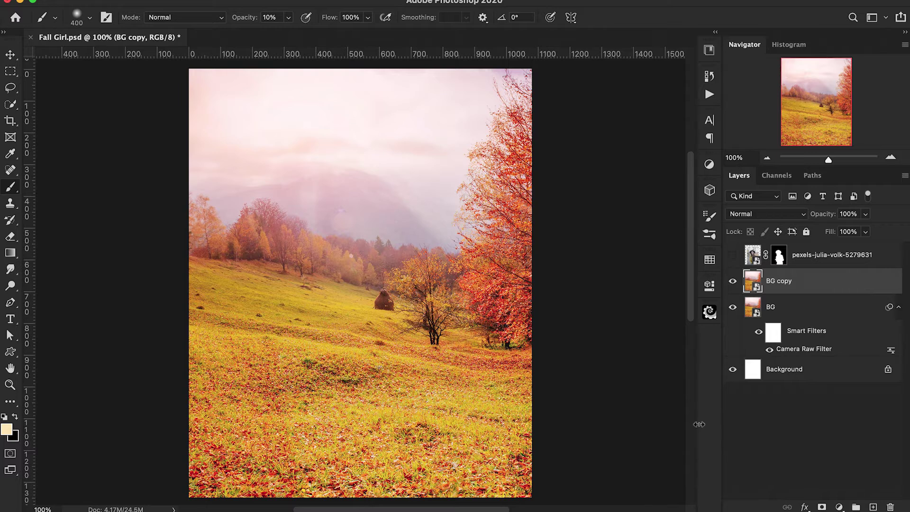
{"action": "left_click", "coordinate": [733, 255]}
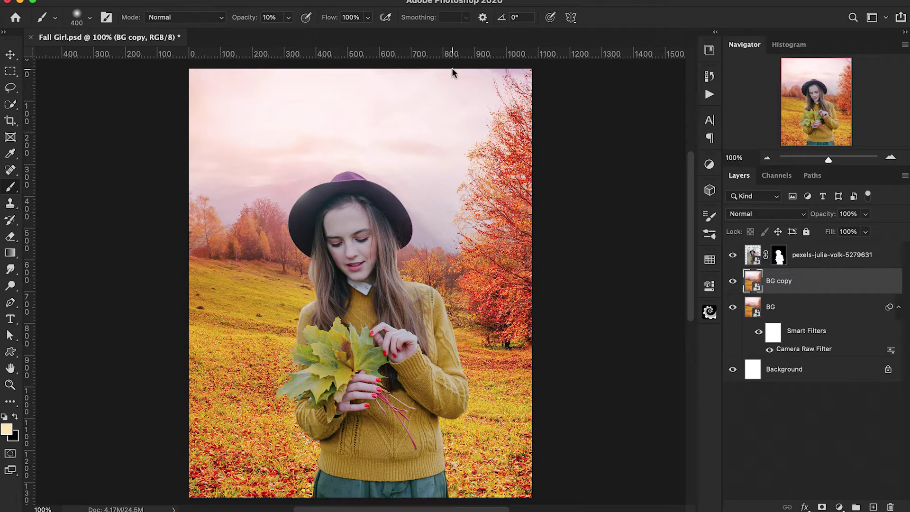
{"action": "left_click", "coordinate": [291, 0]}
{"action": "mouse_move", "coordinate": [306, 132]}
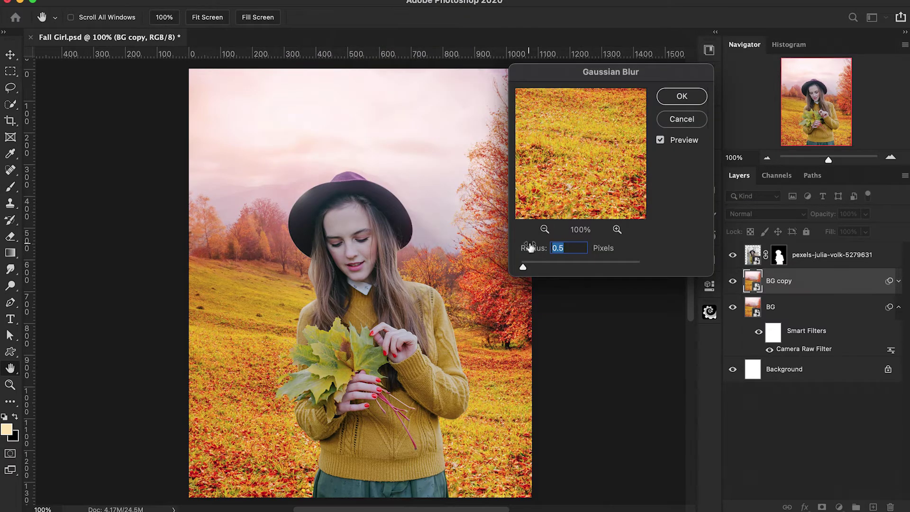
{"action": "left_click", "coordinate": [681, 97]}
Paint black at 30% brush opacity on the Gaussian Blur filter mask, over the meadow around the woman's lower body
{"action": "key", "text": "b"}
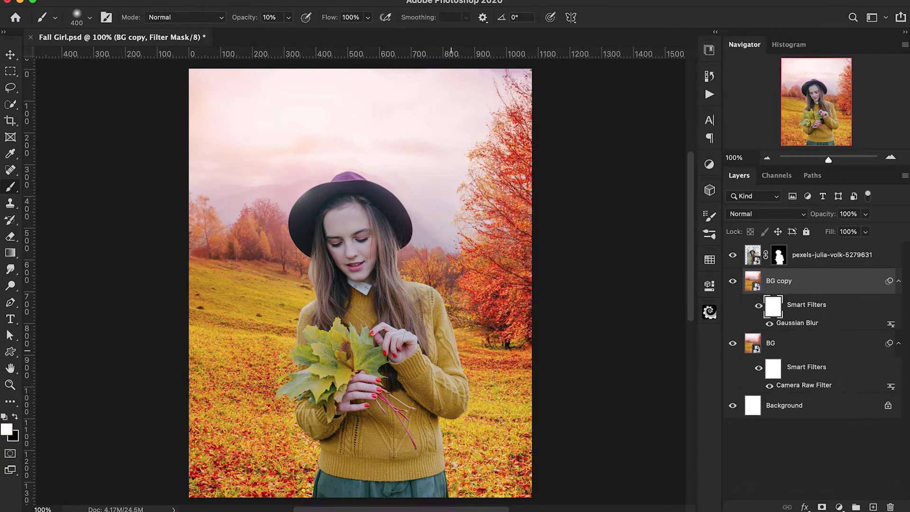
{"action": "key", "text": "x"}
{"action": "key", "text": "3"}
{"action": "mouse_move", "coordinate": [342, 426]}
{"action": "left_mouse_down"}
{"action": "mouse_move", "coordinate": [303, 475]}
{"action": "mouse_move", "coordinate": [434, 459]}
{"action": "mouse_move", "coordinate": [424, 426]}
{"action": "left_mouse_up"}
{"action": "left_click_drag", "start_coordinate": [502, 469], "coordinate": [413, 433]}
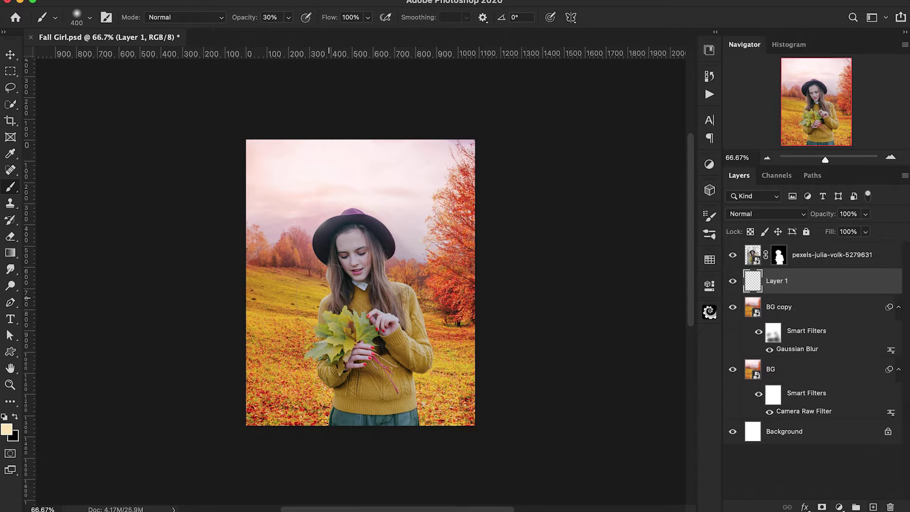
Brush haze beside the woman on Layer 1, then lighten the foreground color to off-white and lower brush opacity to 10%
{"action": "left_click", "coordinate": [296, 254]}
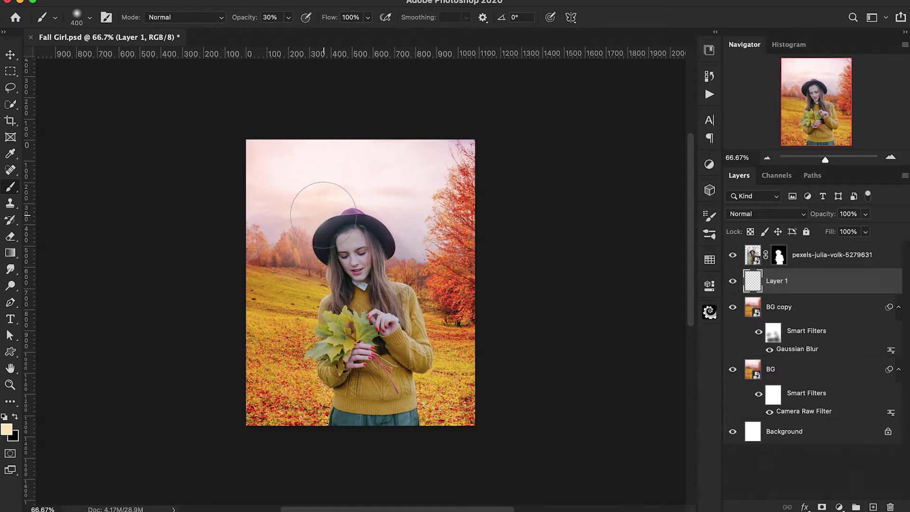
{"action": "left_click", "coordinate": [7, 430]}
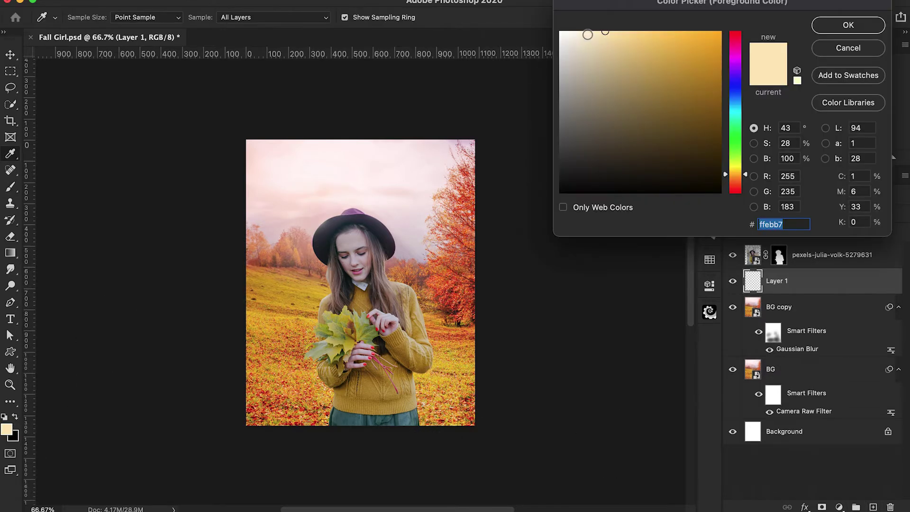
{"action": "left_click", "coordinate": [811, 28]}
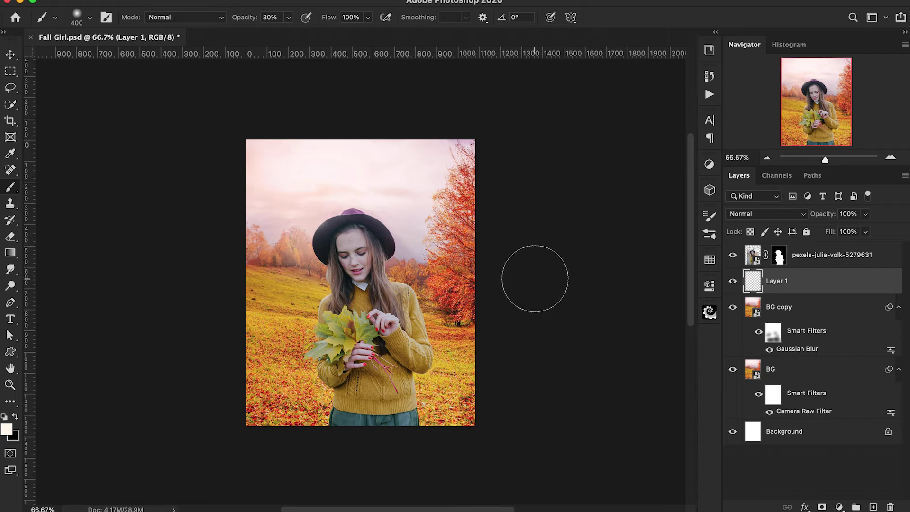
{"action": "key", "text": "1"}
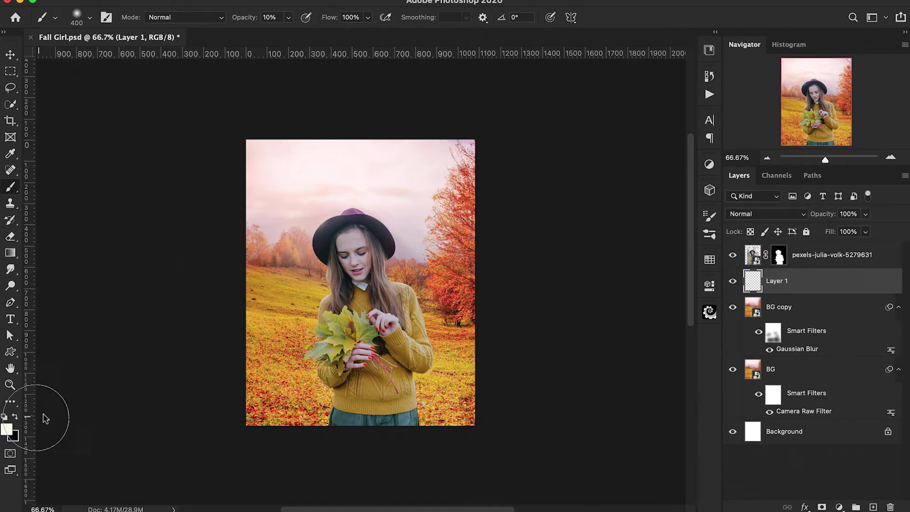
Choose a pale cream foreground color and enlarge the brush to 600 pixels for painting haze on Layer 1
{"action": "left_click", "coordinate": [6, 429]}
{"action": "left_click", "coordinate": [586, 34]}
{"action": "left_click", "coordinate": [822, 28]}
{"action": "key", "text": "bracketright"}
{"action": "key", "text": "bracketright"}
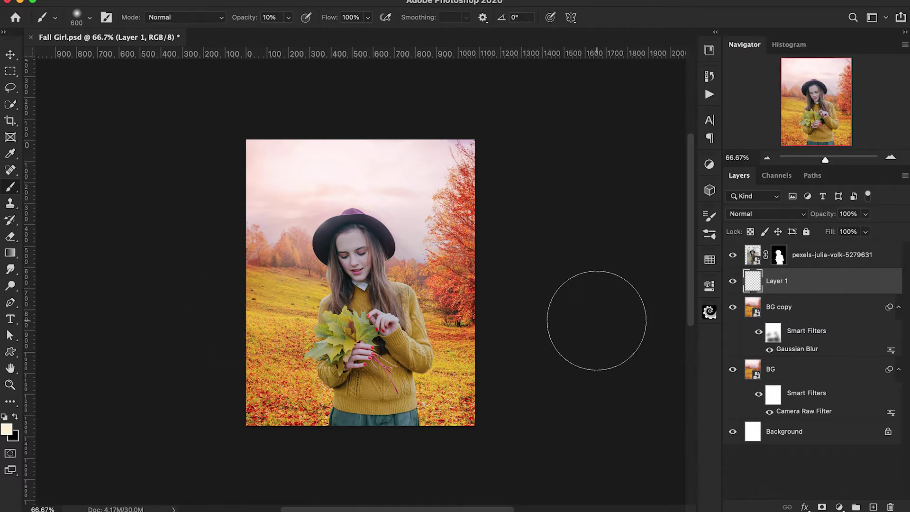
Compare the image with and without Layer 1's haze, then slightly lower that layer's opacity
{"action": "left_click", "coordinate": [733, 282]}
{"action": "left_click", "coordinate": [733, 282]}
{"action": "left_click_drag", "start_coordinate": [825, 216], "coordinate": [816, 220]}
Add a Levels adjustment above BG copy with shadow input 11 and highlight input 242, and darken the midtones slightly
{"action": "left_click", "coordinate": [819, 311]}
{"action": "left_click", "coordinate": [839, 507]}
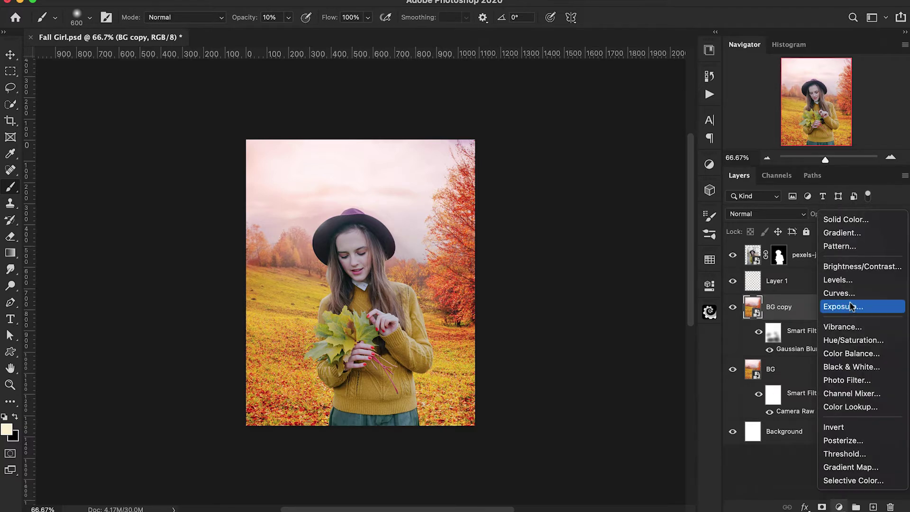
{"action": "left_click", "coordinate": [838, 280]}
{"action": "left_click_drag", "start_coordinate": [544, 415], "coordinate": [547, 416]}
{"action": "left_click_drag", "start_coordinate": [680, 418], "coordinate": [673, 420]}
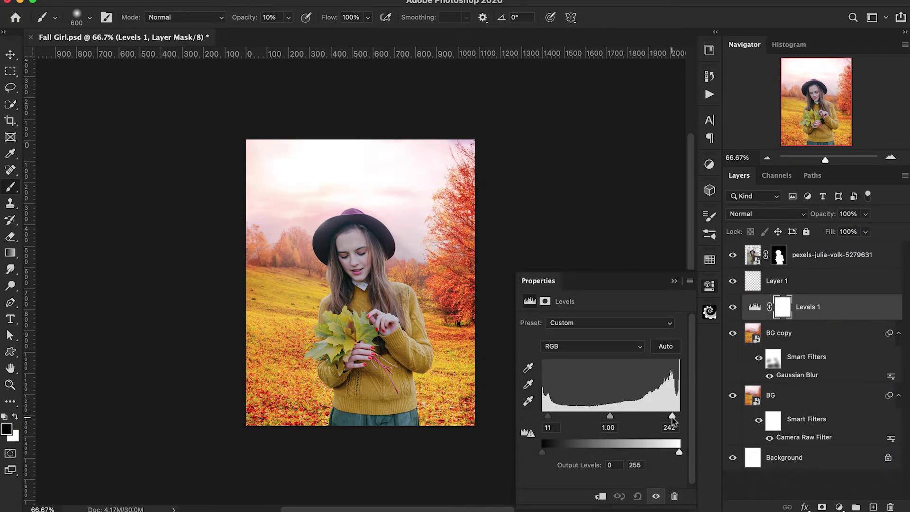
{"action": "left_click_drag", "start_coordinate": [610, 417], "coordinate": [612, 420]}
{"action": "left_click", "coordinate": [674, 281]}
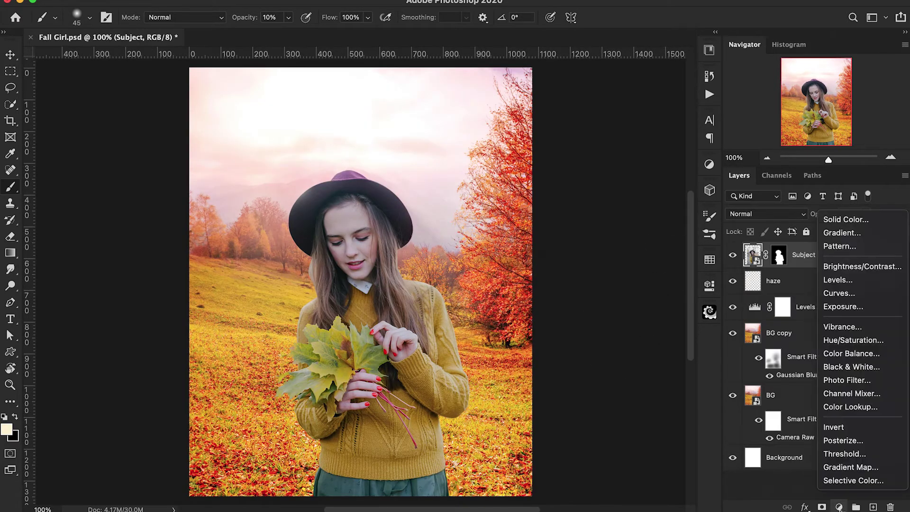
Add a Levels adjustment clipped to the Subject layer with shadow input 4 and highlight input 248, darkening the midtones
{"action": "left_click", "coordinate": [831, 283]}
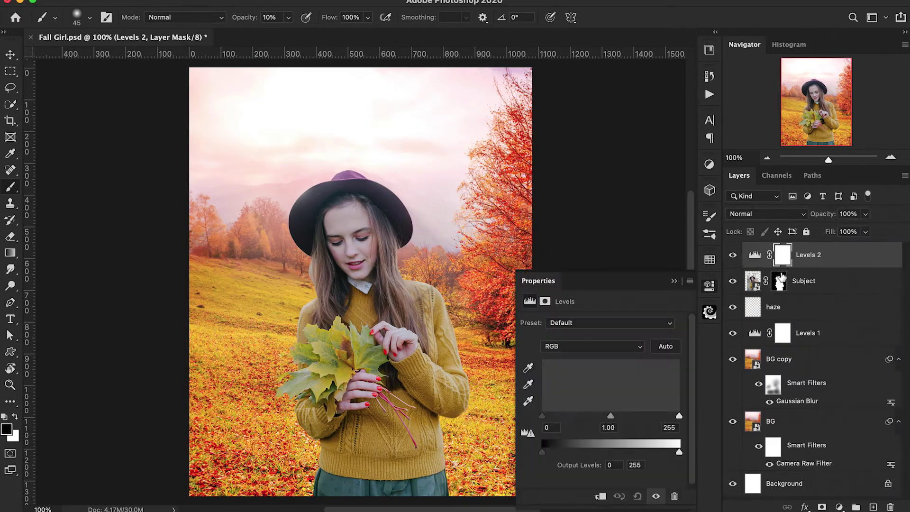
{"action": "left_click", "coordinate": [753, 267], "text": "alt"}
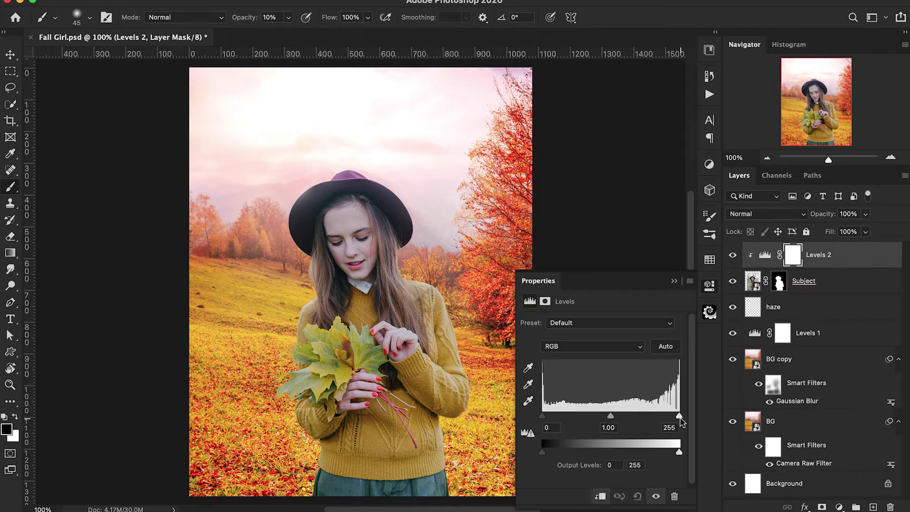
{"action": "left_click_drag", "start_coordinate": [680, 417], "coordinate": [675, 417]}
{"action": "left_click_drag", "start_coordinate": [609, 417], "coordinate": [621, 417]}
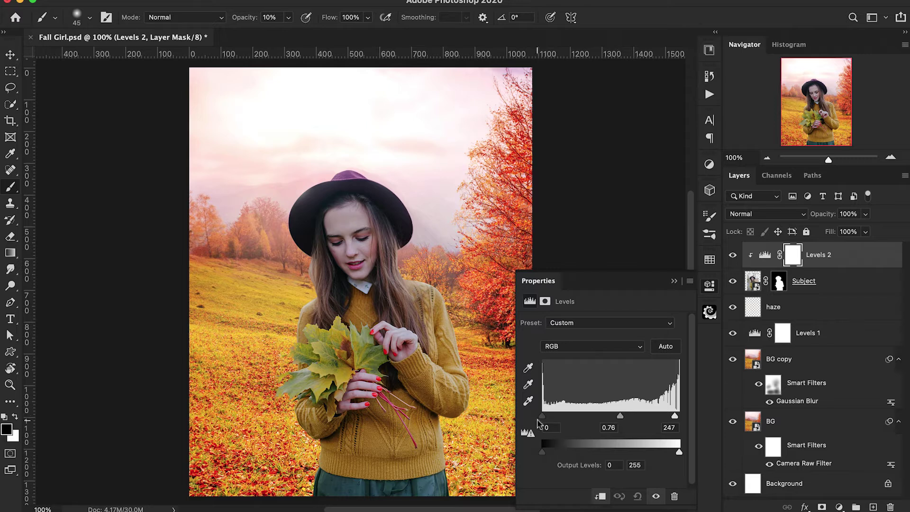
{"action": "left_click_drag", "start_coordinate": [543, 416], "coordinate": [545, 416]}
{"action": "left_click_drag", "start_coordinate": [622, 417], "coordinate": [619, 417]}
{"action": "left_click_drag", "start_coordinate": [675, 418], "coordinate": [676, 418]}
{"action": "left_click", "coordinate": [675, 281]}
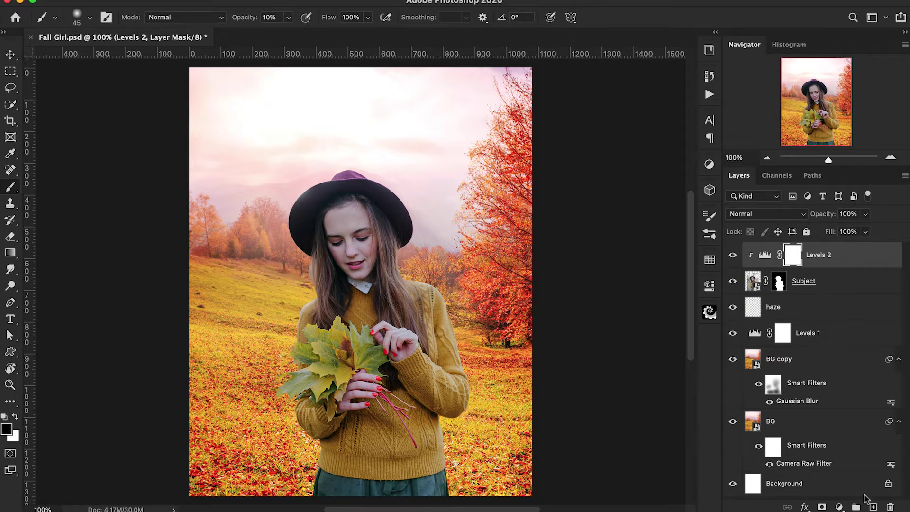
Compare the tones of the woman and background using a temporary Black & White adjustment layer, then delete it
{"action": "left_click", "coordinate": [840, 507]}
{"action": "left_click", "coordinate": [865, 369]}
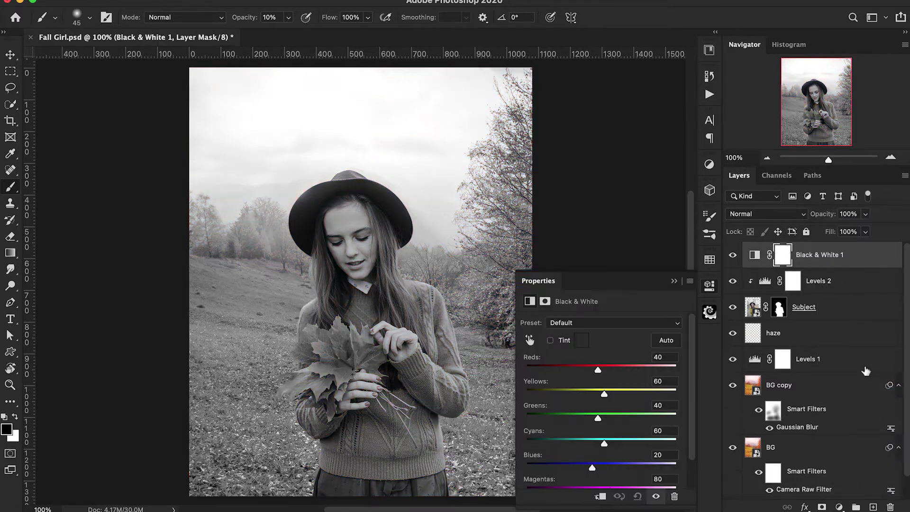
{"action": "left_click", "coordinate": [675, 281]}
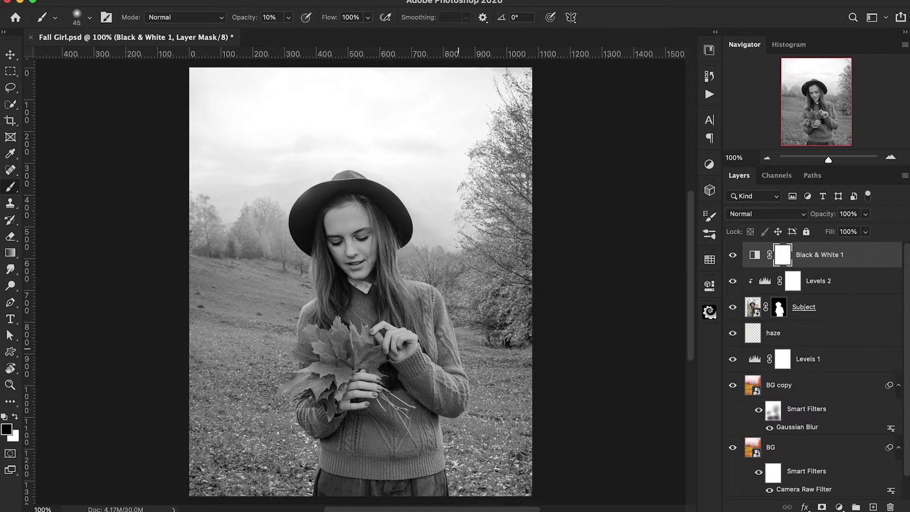
{"action": "left_click", "coordinate": [733, 257]}
{"action": "key", "text": "Delete"}
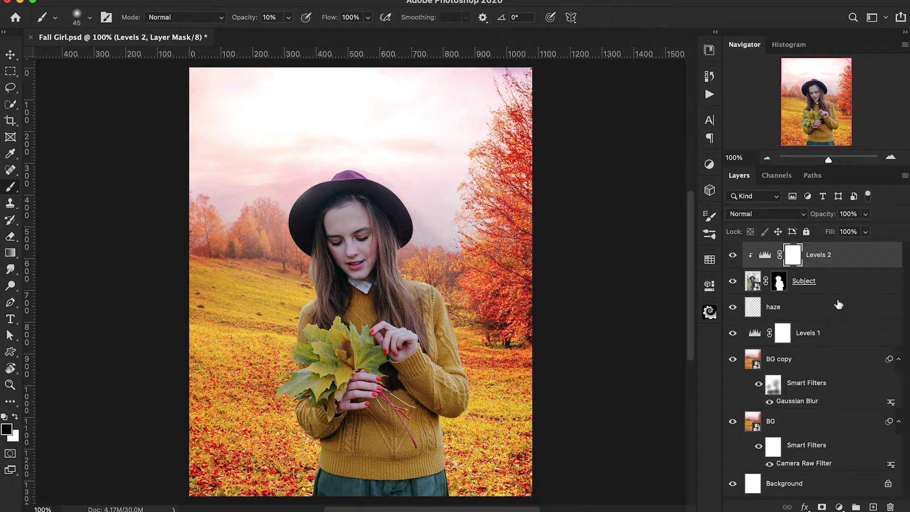
Set the midtones of the Subject's clipped Levels adjustment to 0.90
{"action": "double_click", "coordinate": [765, 255]}
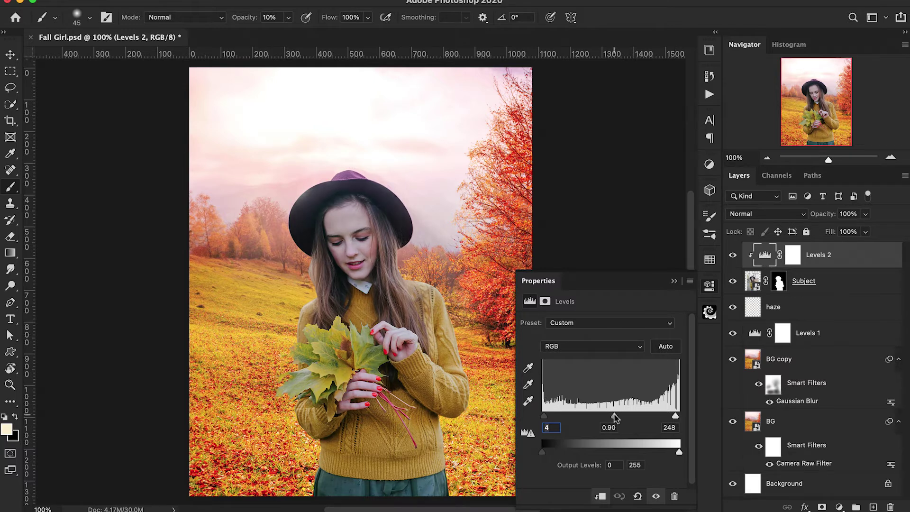
{"action": "left_click", "coordinate": [674, 281]}
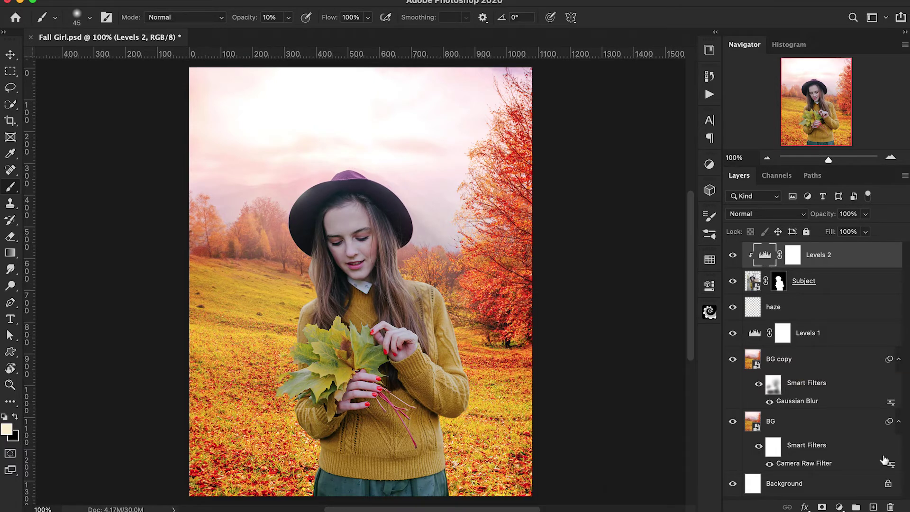
Add a Curves adjustment clipped to the Subject and pull the blue channel's midpoint down slightly to warm the woman
{"action": "left_click", "coordinate": [840, 507]}
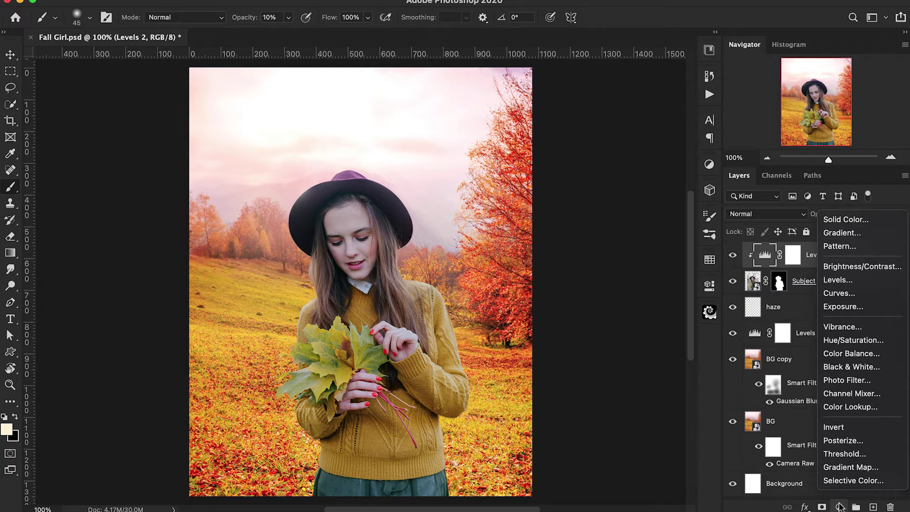
{"action": "left_click", "coordinate": [839, 293]}
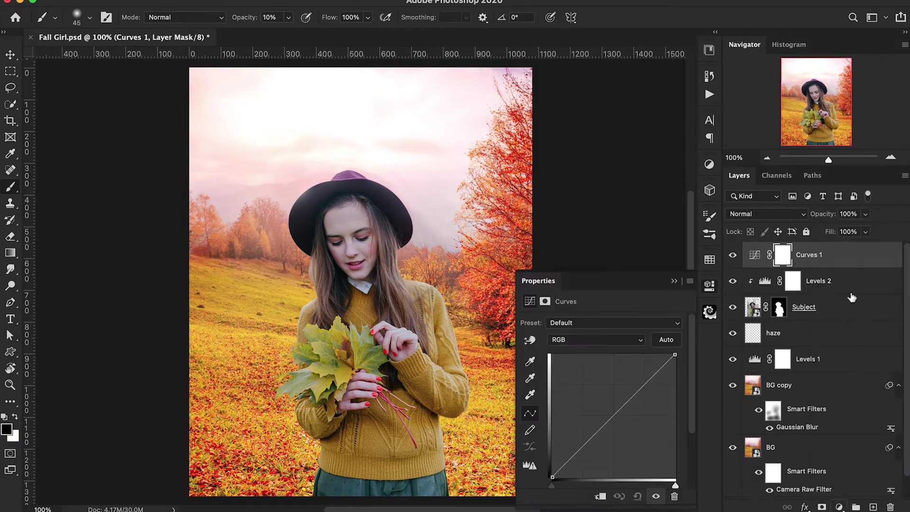
{"action": "left_click", "coordinate": [753, 267], "text": "alt"}
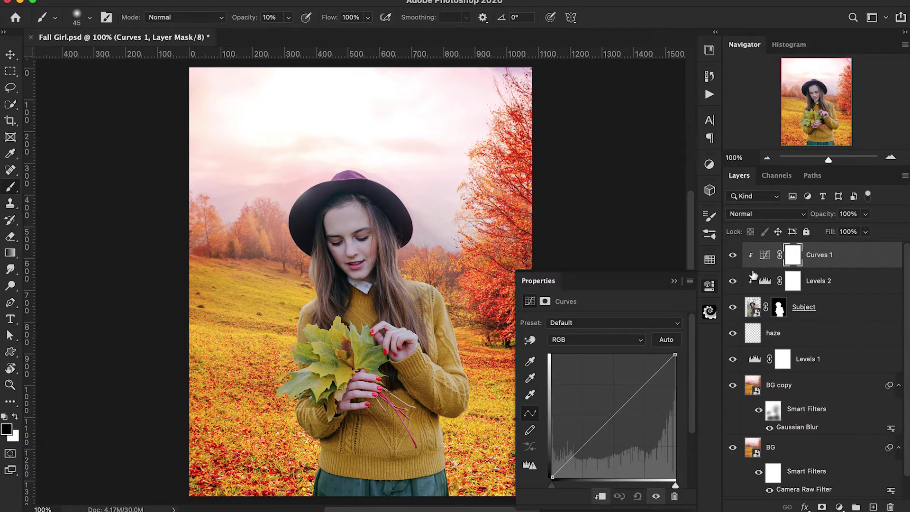
{"action": "left_click", "coordinate": [631, 340]}
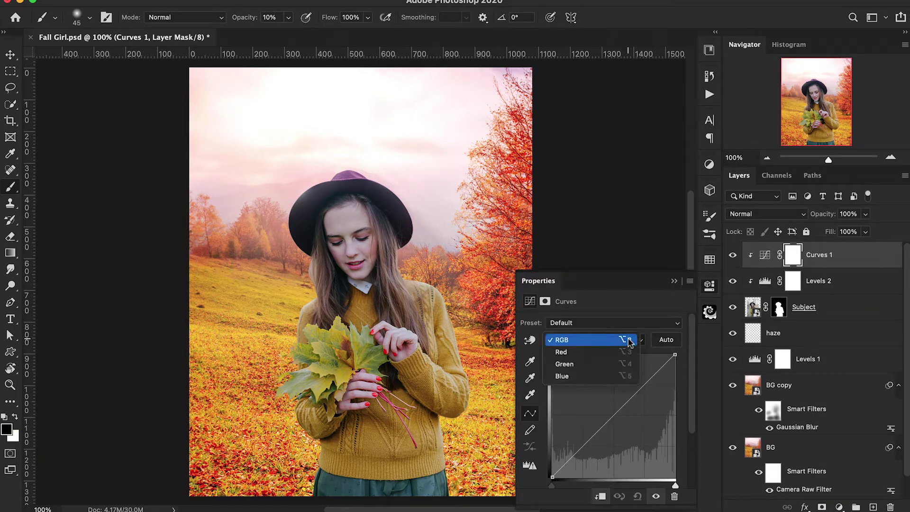
{"action": "left_click", "coordinate": [575, 376]}
{"action": "key", "text": "super+equal"}
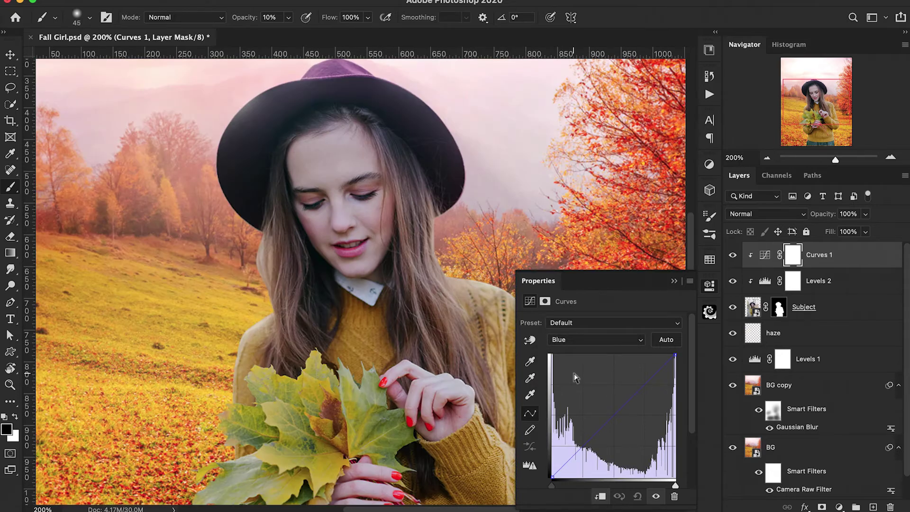
{"action": "left_click", "coordinate": [610, 420]}
{"action": "left_click_drag", "start_coordinate": [610, 420], "coordinate": [613, 424]}
Adjust the midpoint of the red channel in the Curves adjustment, then compare the woman with and without it
{"action": "left_click", "coordinate": [596, 340]}
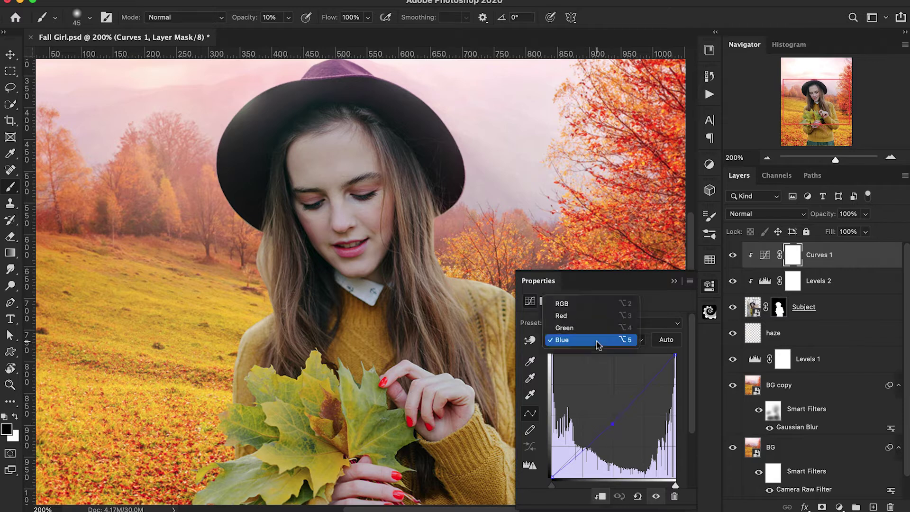
{"action": "left_click", "coordinate": [583, 317]}
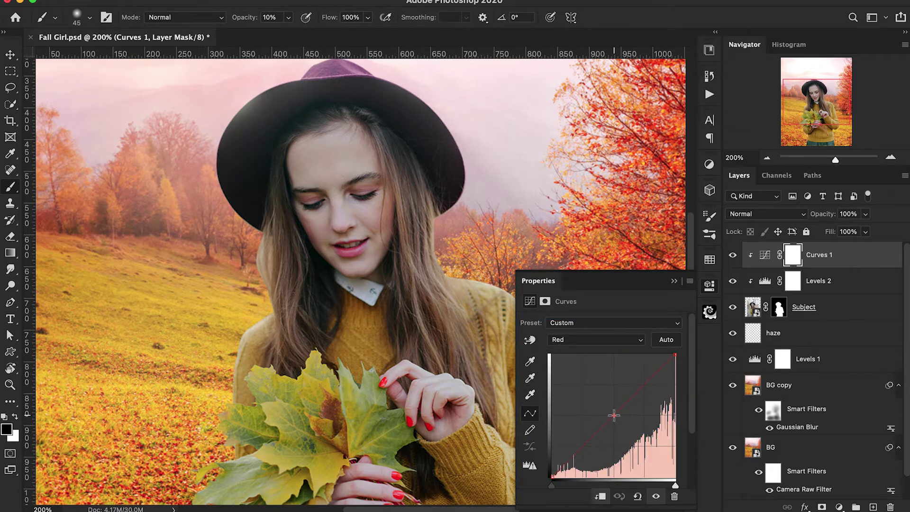
{"action": "left_click", "coordinate": [674, 281]}
{"action": "key", "text": "super+1"}
{"action": "left_click", "coordinate": [732, 256]}
{"action": "left_click", "coordinate": [733, 256]}
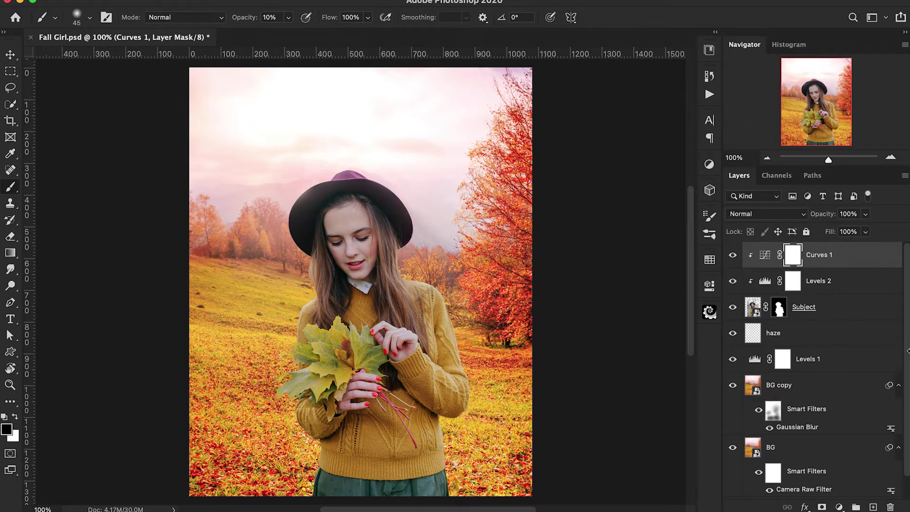
Add a Color Balance adjustment clipped to the Subject, with midtones at +10 red and -17 toward yellow
{"action": "left_click", "coordinate": [839, 507]}
{"action": "left_click", "coordinate": [836, 354]}
{"action": "left_click", "coordinate": [754, 264], "text": "alt"}
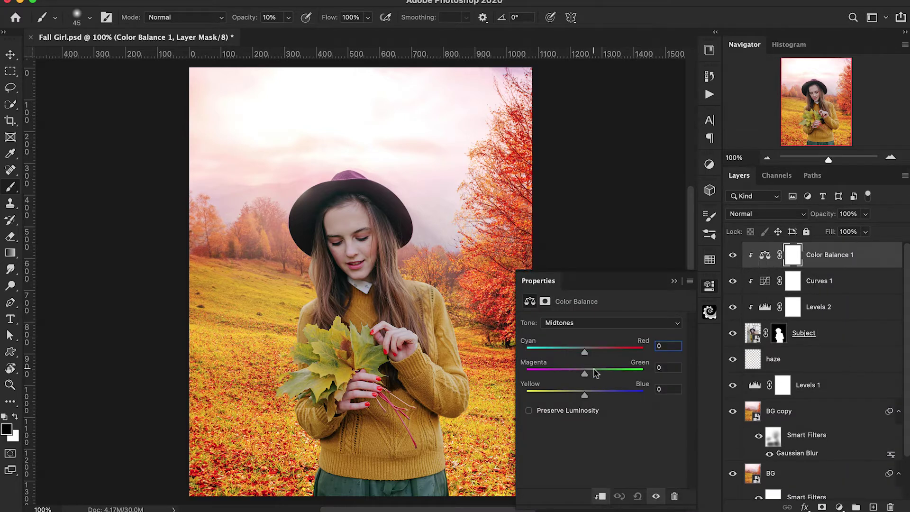
{"action": "key", "text": "super+plus"}
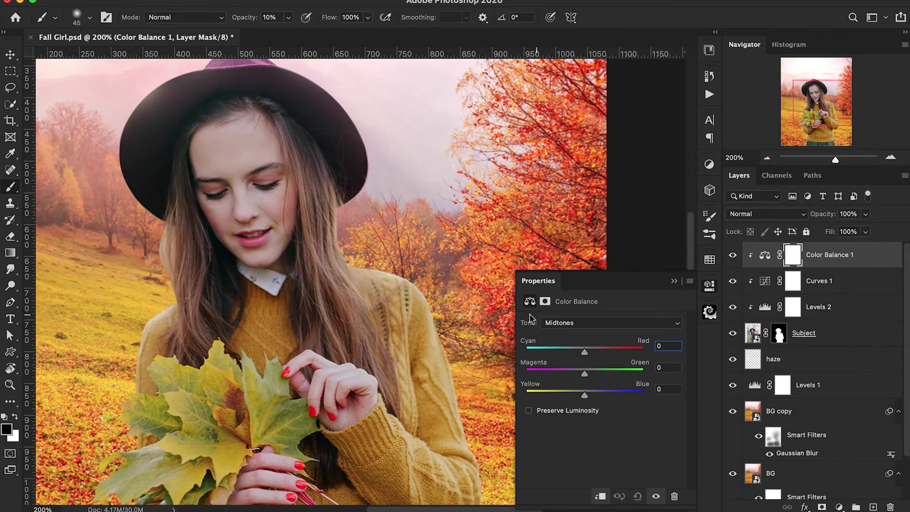
{"action": "left_click_drag", "start_coordinate": [586, 354], "coordinate": [591, 353]}
{"action": "left_click_drag", "start_coordinate": [584, 395], "coordinate": [579, 398]}
Shift the shadows in the Color Balance adjustment to +10 blue
{"action": "left_click", "coordinate": [586, 323]}
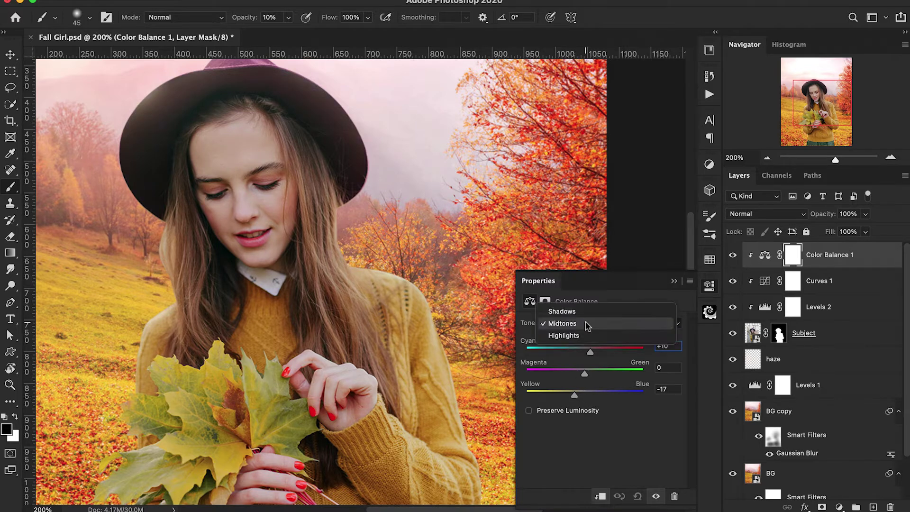
{"action": "left_click", "coordinate": [583, 311]}
{"action": "left_click_drag", "start_coordinate": [586, 398], "coordinate": [590, 396]}
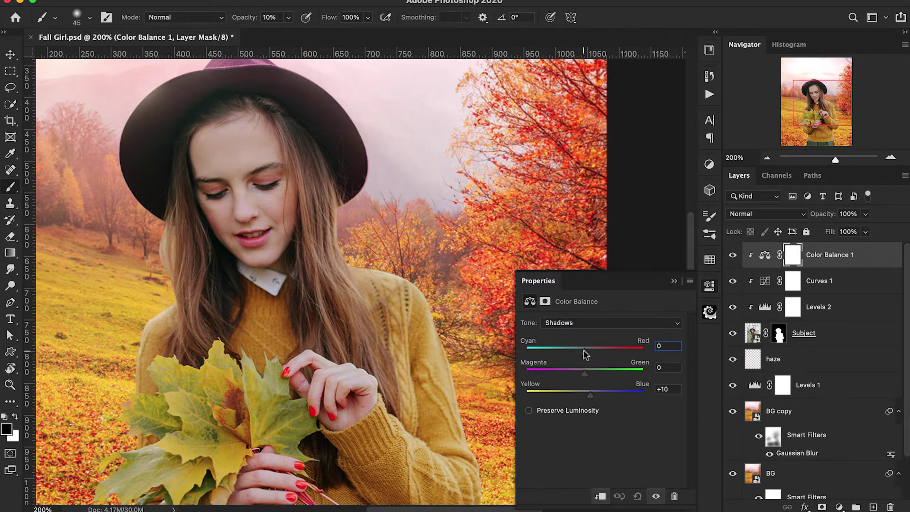
Shift the highlights in the Color Balance adjustment slightly toward yellow and red
{"action": "left_click", "coordinate": [584, 323]}
{"action": "left_click", "coordinate": [584, 349]}
{"action": "left_click_drag", "start_coordinate": [584, 397], "coordinate": [577, 396]}
{"action": "left_click_drag", "start_coordinate": [586, 353], "coordinate": [591, 353]}
{"action": "left_click", "coordinate": [674, 281]}
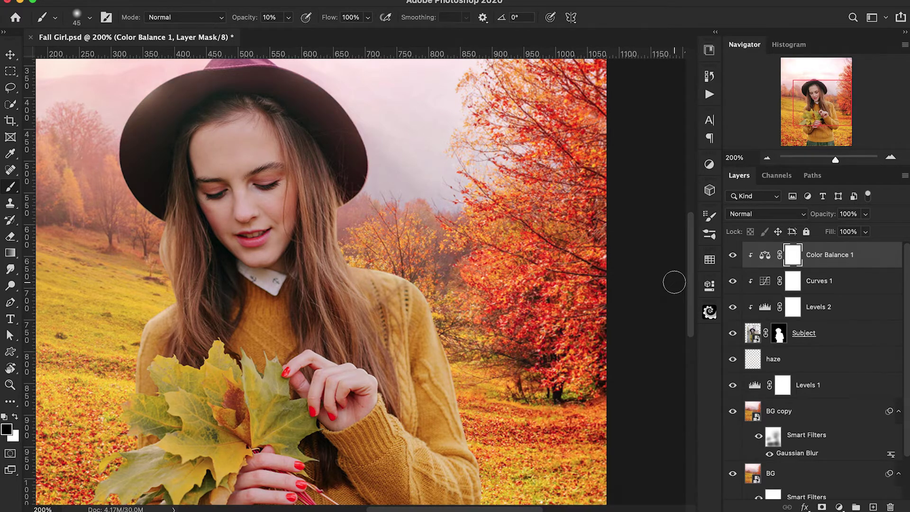
Reduce the Color Balance adjustment layer's opacity to 74% and compare the woman with and without it
{"action": "key", "text": "super+1"}
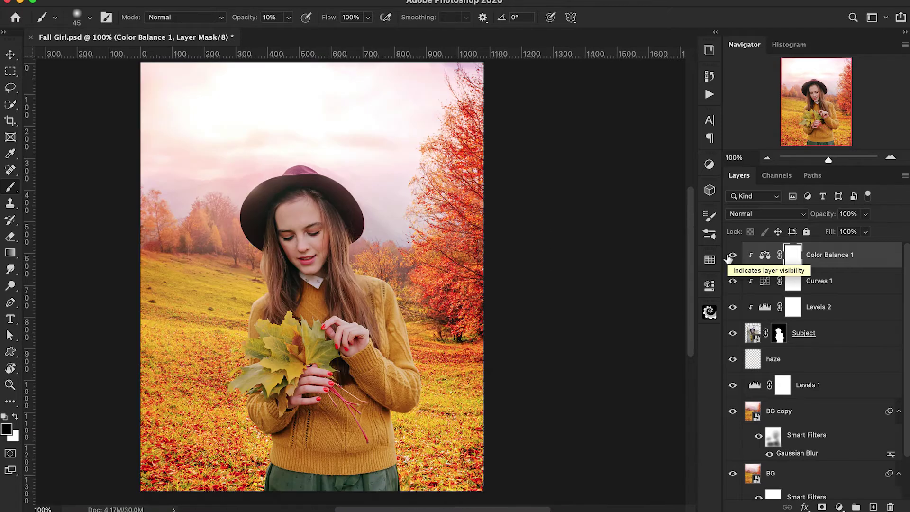
{"action": "left_click", "coordinate": [733, 256]}
{"action": "left_click", "coordinate": [733, 257]}
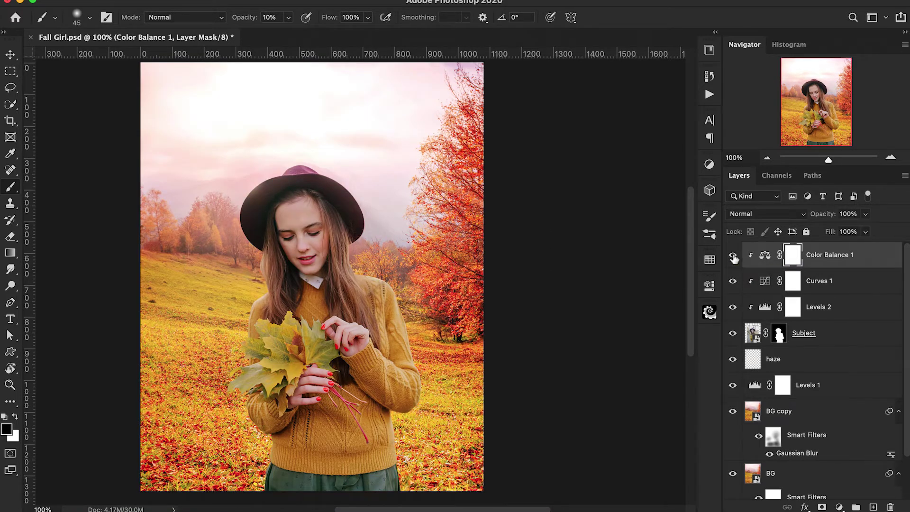
{"action": "left_click_drag", "start_coordinate": [827, 214], "coordinate": [809, 220]}
{"action": "left_click", "coordinate": [733, 256]}
{"action": "left_click", "coordinate": [733, 256]}
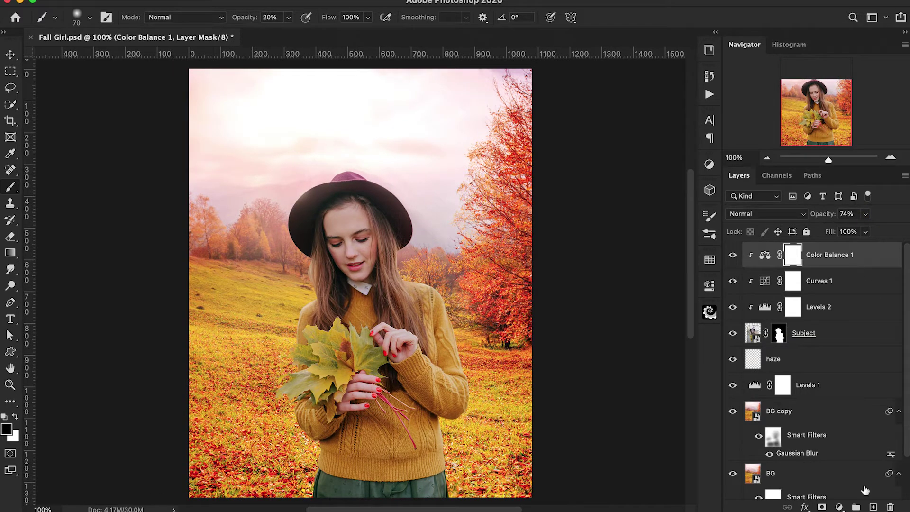
Add a Hue/Saturation adjustment clipped to the Subject and shift its hue to about -5
{"action": "left_click", "coordinate": [840, 506]}
{"action": "left_click", "coordinate": [846, 341]}
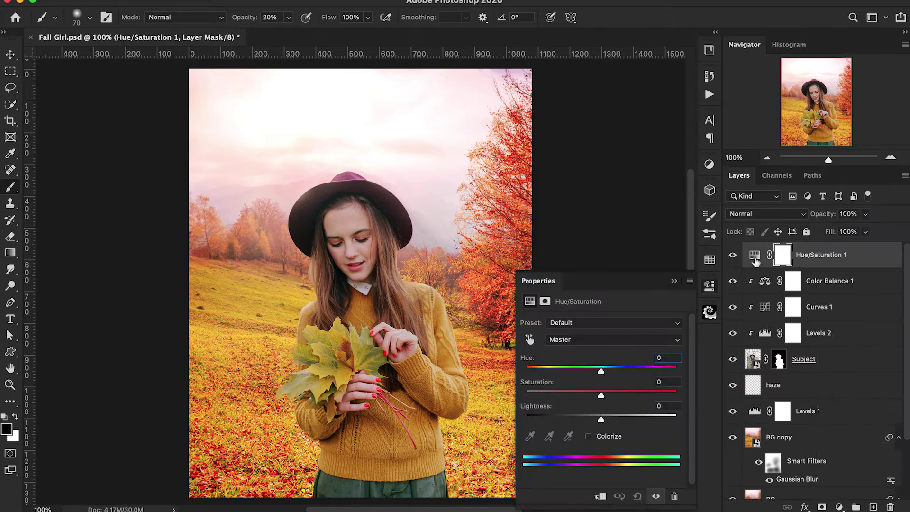
{"action": "left_click", "coordinate": [753, 267], "text": "alt"}
{"action": "scroll", "coordinate": [559, 254], "scroll_direction": "right", "scroll_amount": 3}
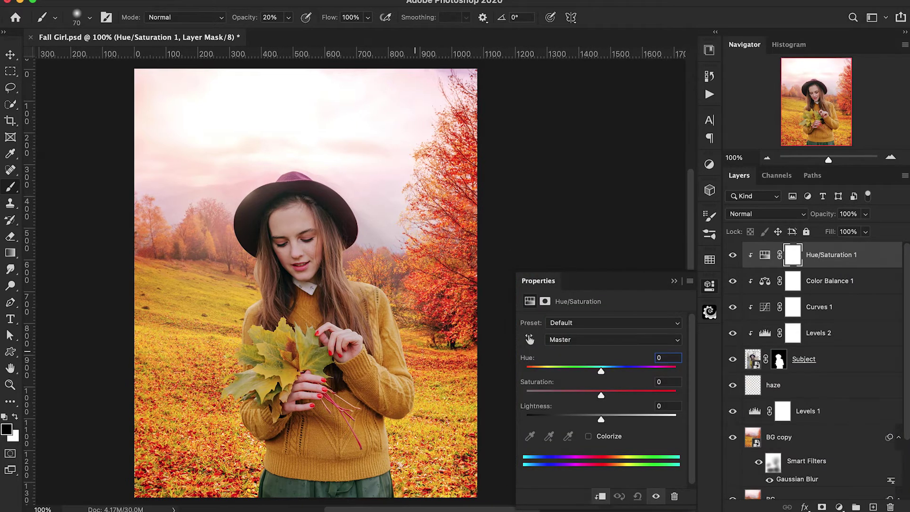
{"action": "left_click_drag", "start_coordinate": [601, 372], "coordinate": [597, 374]}
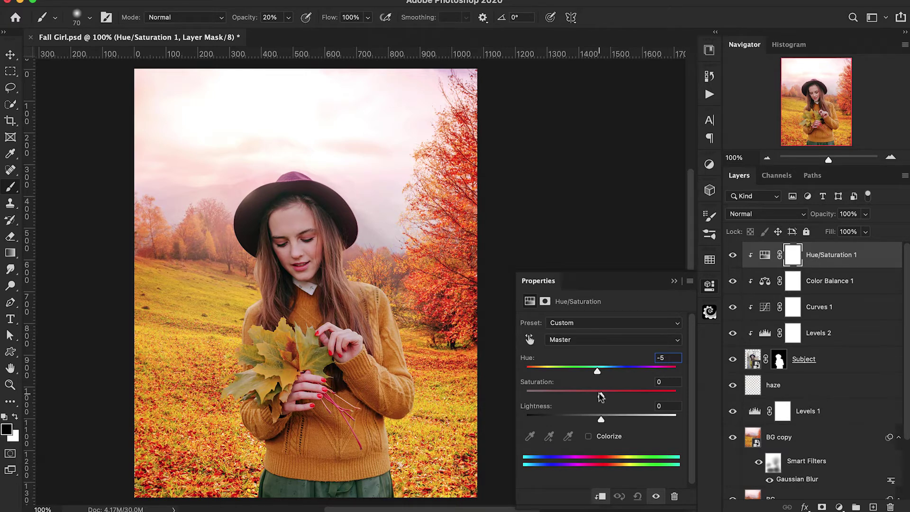
{"action": "mouse_move", "coordinate": [600, 421]}
{"action": "left_mouse_down"}
{"action": "mouse_move", "coordinate": [592, 421]}
{"action": "mouse_move", "coordinate": [601, 421]}
{"action": "left_mouse_up"}
{"action": "left_click_drag", "start_coordinate": [597, 373], "coordinate": [598, 374]}
{"action": "left_click", "coordinate": [675, 282]}
Paint black at 100% opacity on the Hue/Saturation mask over the woman's face and hands to exclude the skin
{"action": "key", "text": "super+plus"}
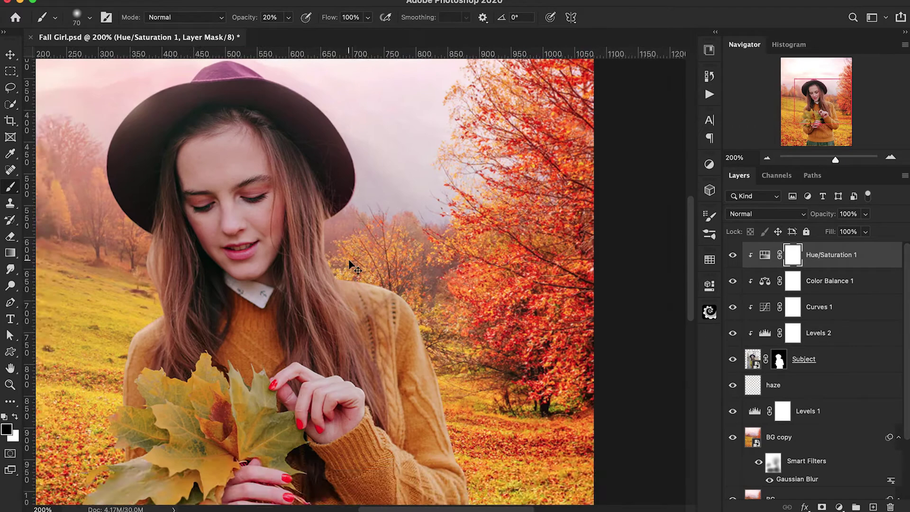
{"action": "left_click_drag", "start_coordinate": [349, 265], "coordinate": [421, 299]}
{"action": "key", "text": "0"}
{"action": "left_click_drag", "start_coordinate": [332, 252], "coordinate": [311, 280]}
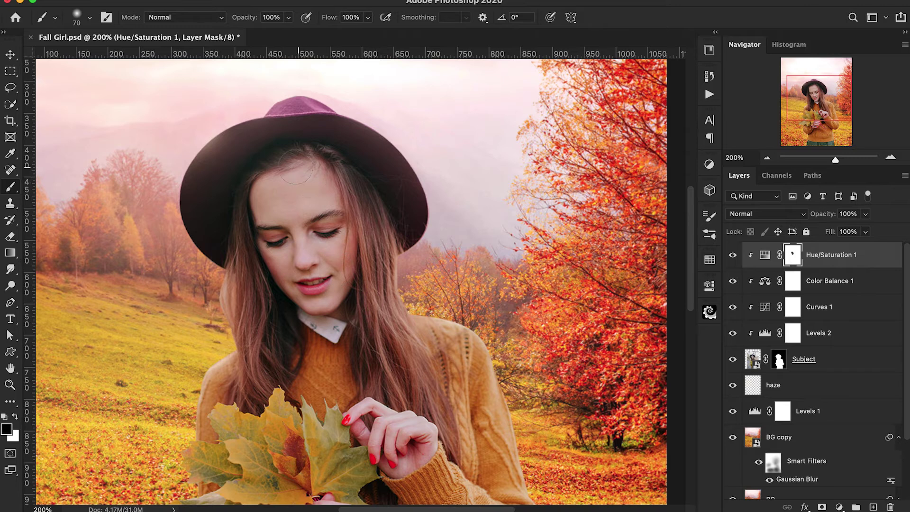
{"action": "scroll", "coordinate": [296, 171], "scroll_direction": "down", "scroll_amount": 10}
{"action": "key", "text": "bracketleft"}
{"action": "key", "text": "bracketleft"}
{"action": "key", "text": "bracketleft"}
{"action": "key", "text": "bracketleft"}
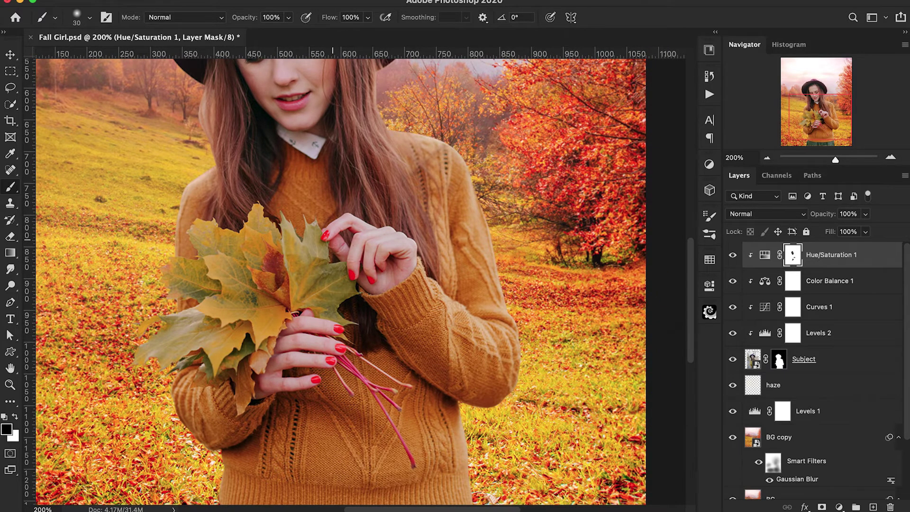
{"action": "key", "text": "super+minus"}
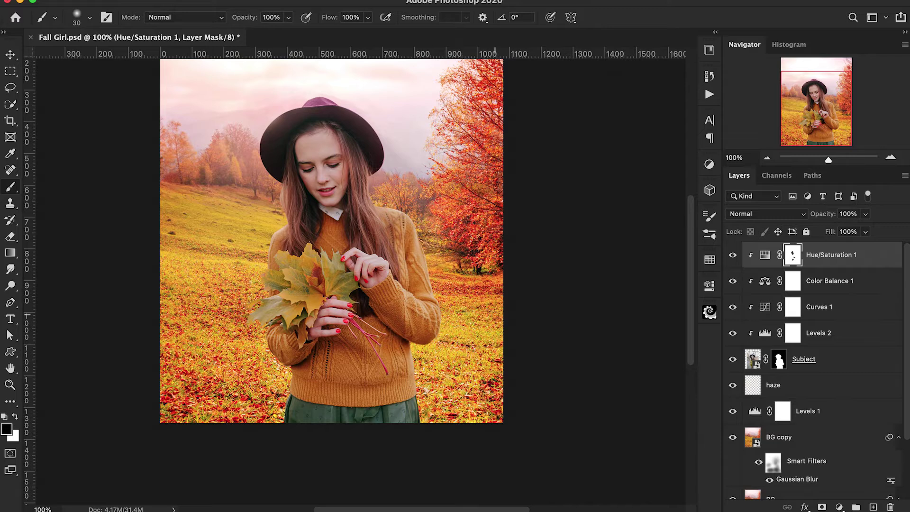
{"action": "scroll", "coordinate": [495, 315], "scroll_direction": "up", "scroll_amount": 2}
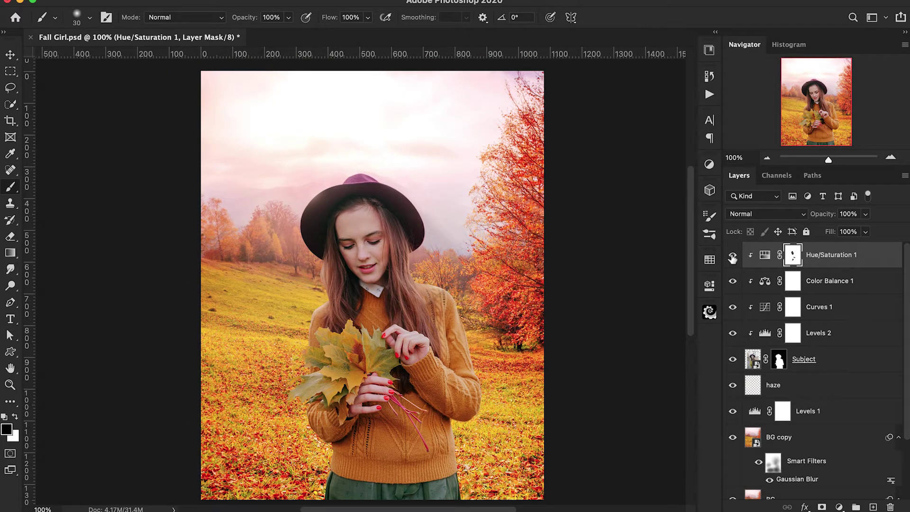
Reset the BG copy layer's smart filter mask to solid white so the blur covers the whole background
{"action": "scroll", "coordinate": [652, 280], "scroll_direction": "down", "scroll_amount": 2}
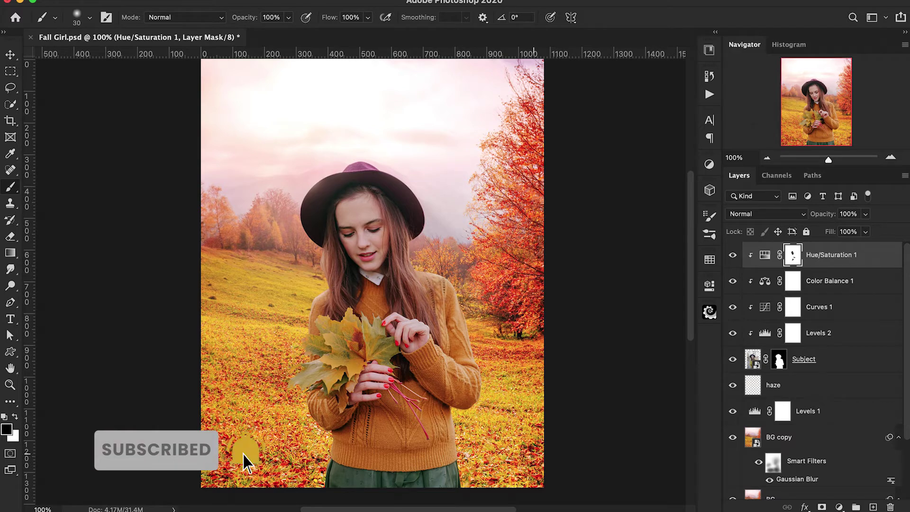
{"action": "left_click", "coordinate": [822, 436]}
{"action": "key", "text": "ctrl+j"}
{"action": "left_click", "coordinate": [773, 462]}
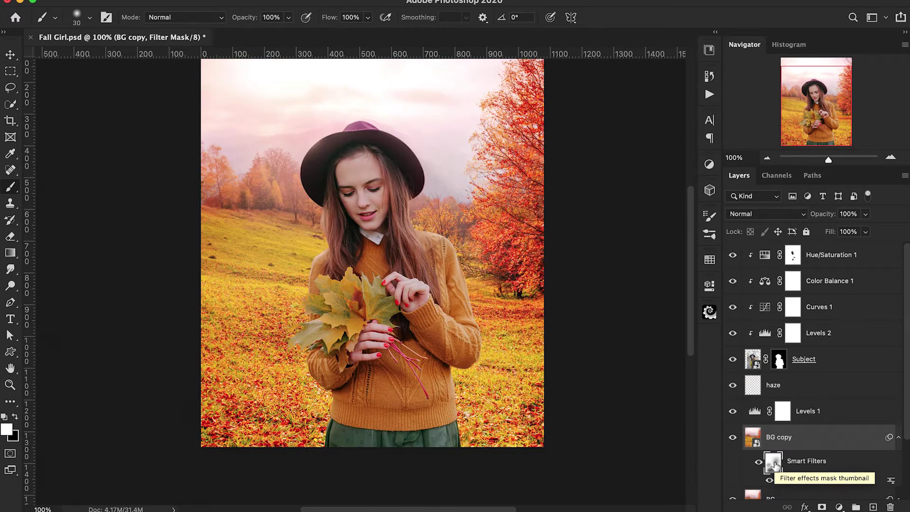
Raise the Gaussian Blur radius on the BG copy layer to slightly more than 1.4 pixels
{"action": "double_click", "coordinate": [798, 479]}
{"action": "scroll", "coordinate": [650, 385], "scroll_direction": "up", "scroll_amount": 2}
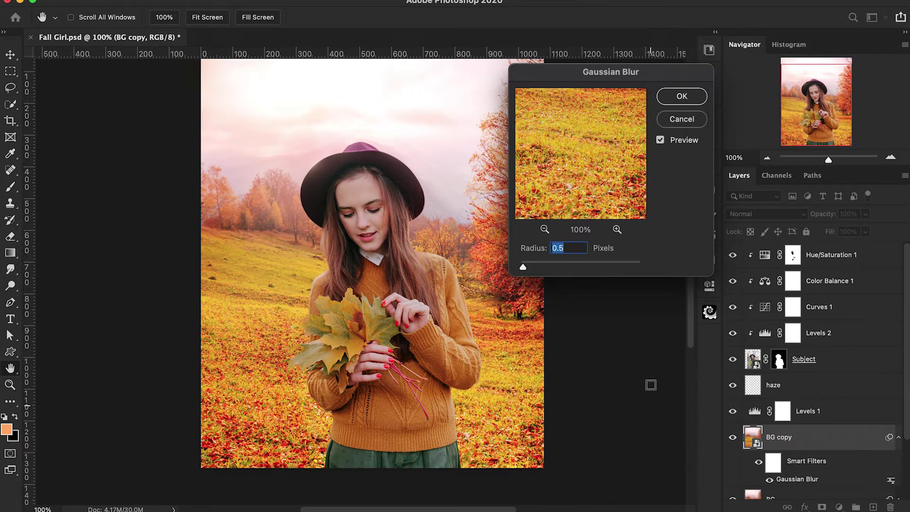
{"action": "scroll", "coordinate": [651, 385], "scroll_direction": "up", "scroll_amount": 2}
{"action": "left_click_drag", "start_coordinate": [527, 270], "coordinate": [530, 269]}
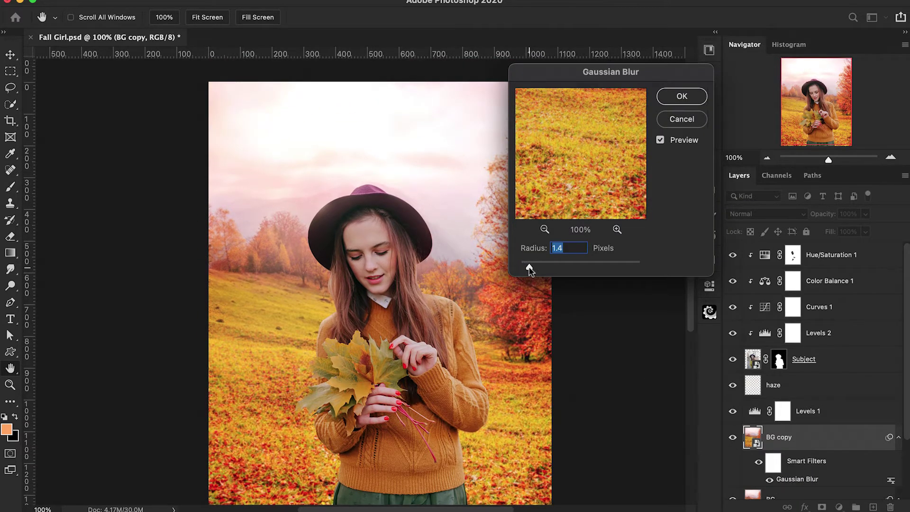
{"action": "key", "text": "super+minus"}
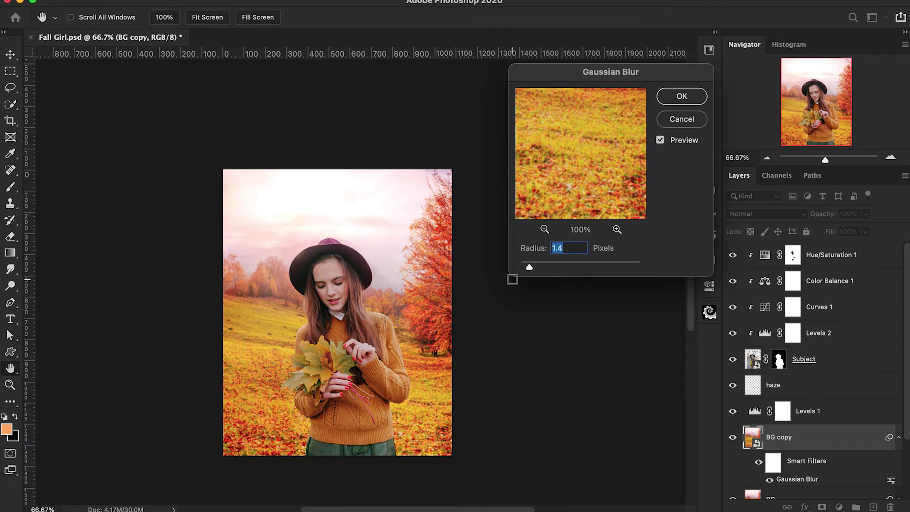
{"action": "left_click_drag", "start_coordinate": [529, 270], "coordinate": [533, 269]}
{"action": "left_click", "coordinate": [671, 99]}
{"action": "key", "text": "super+plus"}
{"action": "scroll", "coordinate": [464, 315], "scroll_direction": "down", "scroll_amount": 3}
{"action": "scroll", "coordinate": [463, 315], "scroll_direction": "left", "scroll_amount": 3}
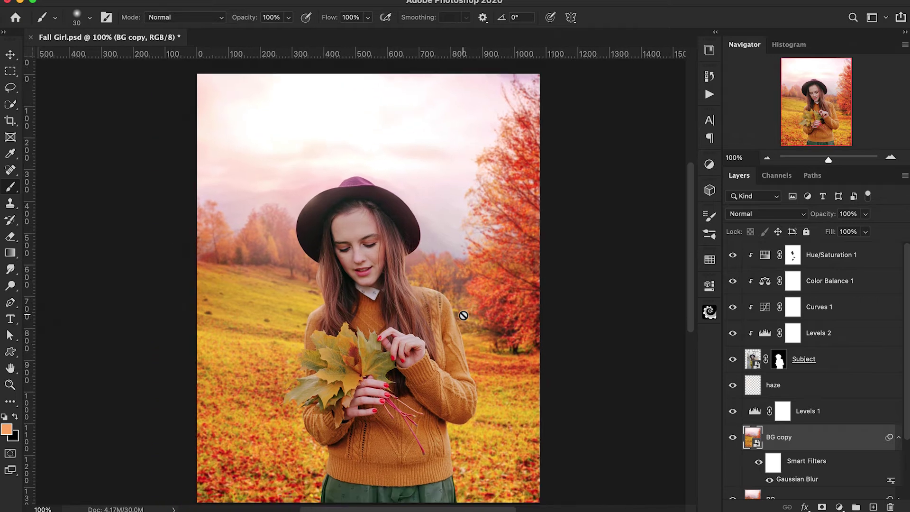
{"action": "scroll", "coordinate": [464, 315], "scroll_direction": "down", "scroll_amount": 2}
{"action": "left_click", "coordinate": [774, 464]}
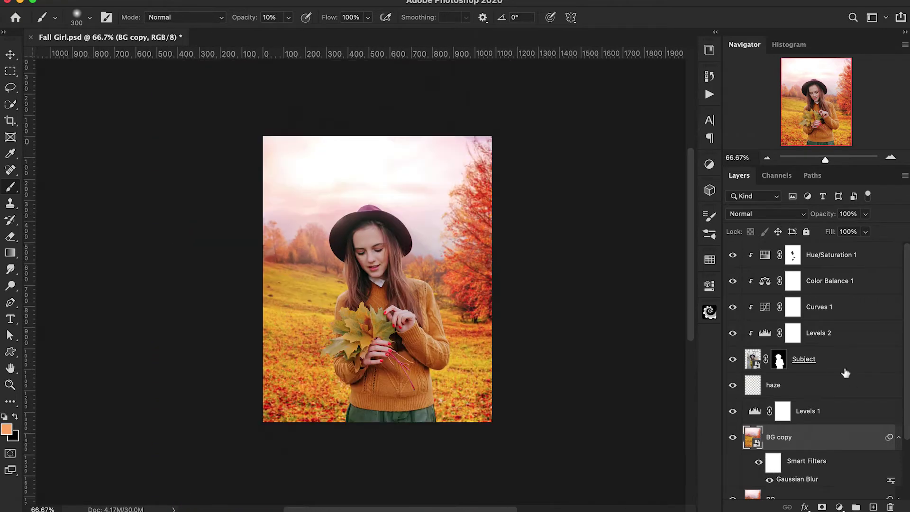
Add a Color Lookup adjustment at the top of the layer stack using the EdgyAmber.3DL look
{"action": "left_click", "coordinate": [849, 258]}
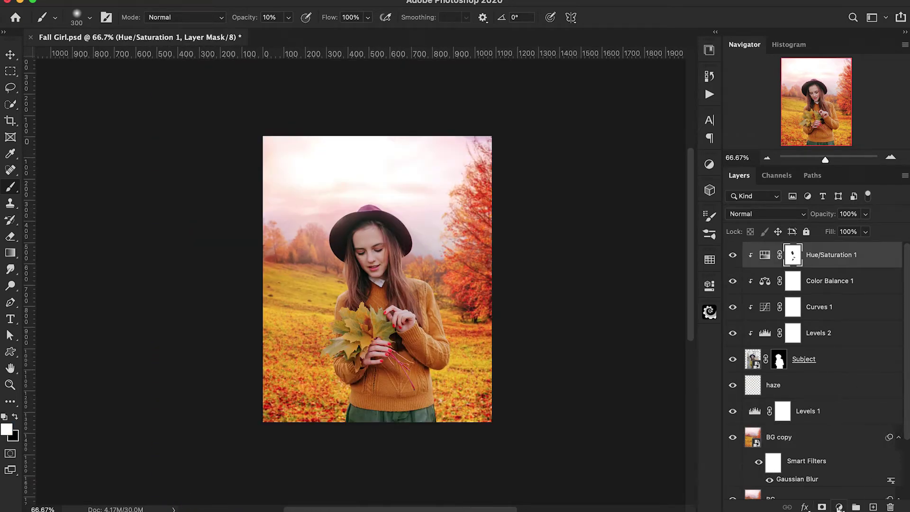
{"action": "left_click", "coordinate": [839, 506]}
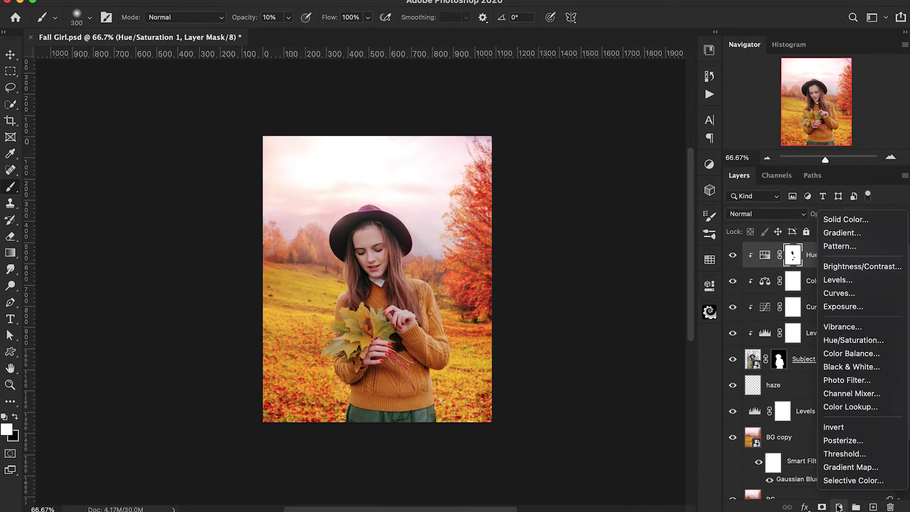
{"action": "left_click", "coordinate": [830, 408]}
{"action": "left_click", "coordinate": [610, 325]}
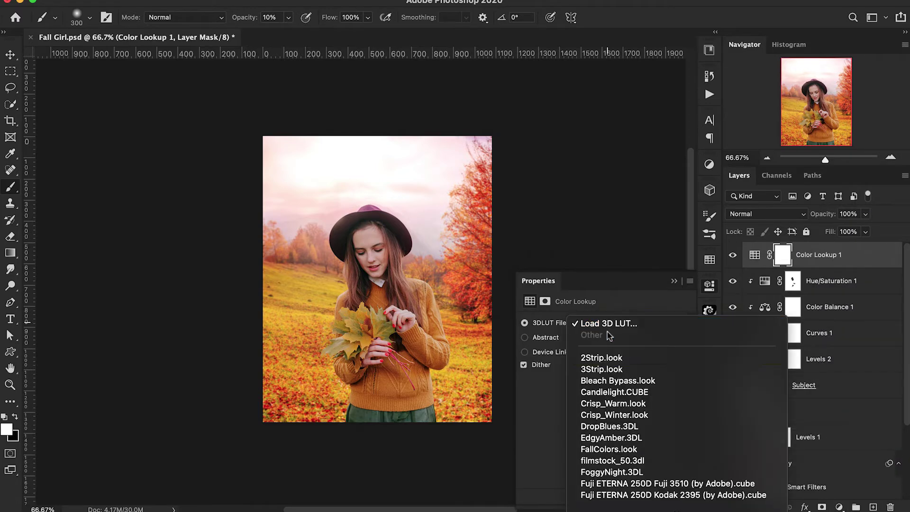
{"action": "left_click", "coordinate": [610, 437]}
{"action": "left_click", "coordinate": [674, 281]}
{"action": "key", "text": "super+1"}
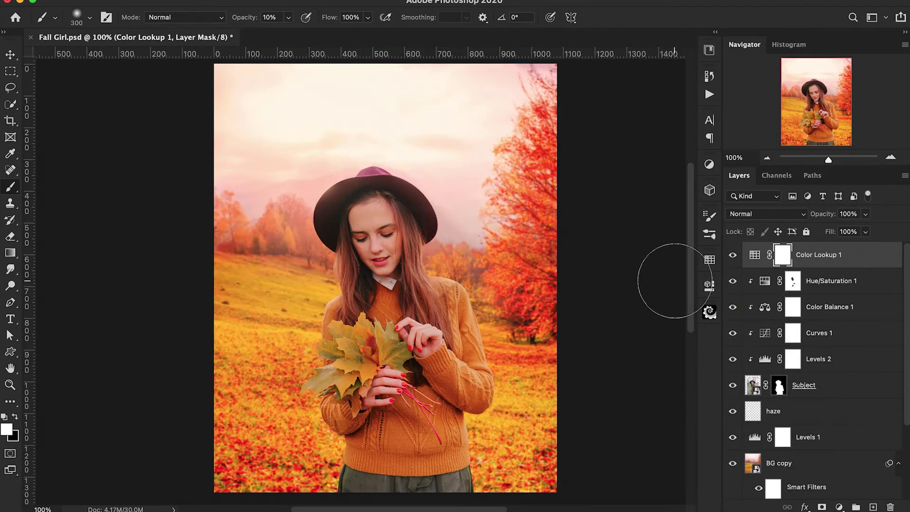
Lower the Color Lookup layer's opacity to 40% and compare the image with and without it
{"action": "mouse_move", "coordinate": [824, 217]}
{"action": "left_mouse_down"}
{"action": "mouse_move", "coordinate": [791, 222]}
{"action": "mouse_move", "coordinate": [810, 220]}
{"action": "left_mouse_up"}
{"action": "left_click", "coordinate": [734, 255]}
{"action": "left_click", "coordinate": [734, 255]}
{"action": "scroll", "coordinate": [604, 259], "scroll_direction": "right", "scroll_amount": 2}
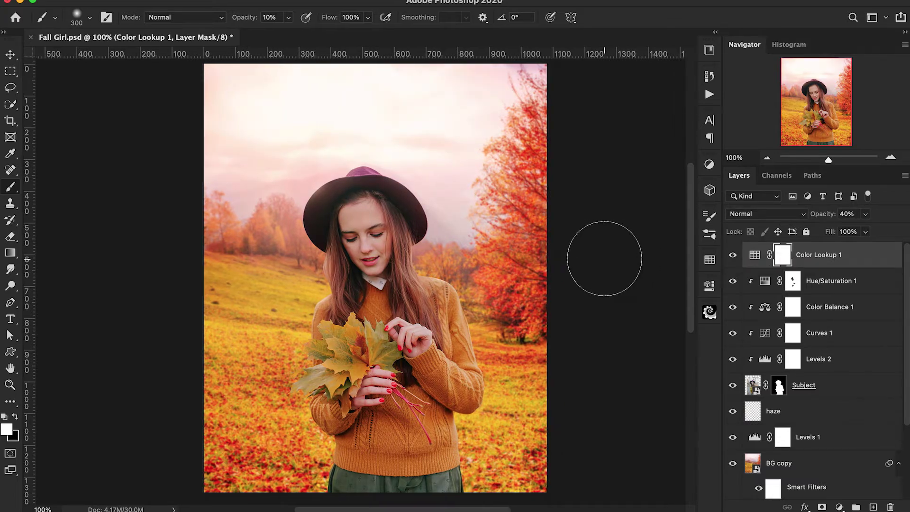
Add a second Hue/Saturation adjustment above Hue/Saturation 1 and clip it to the Subject
{"action": "left_click", "coordinate": [830, 286]}
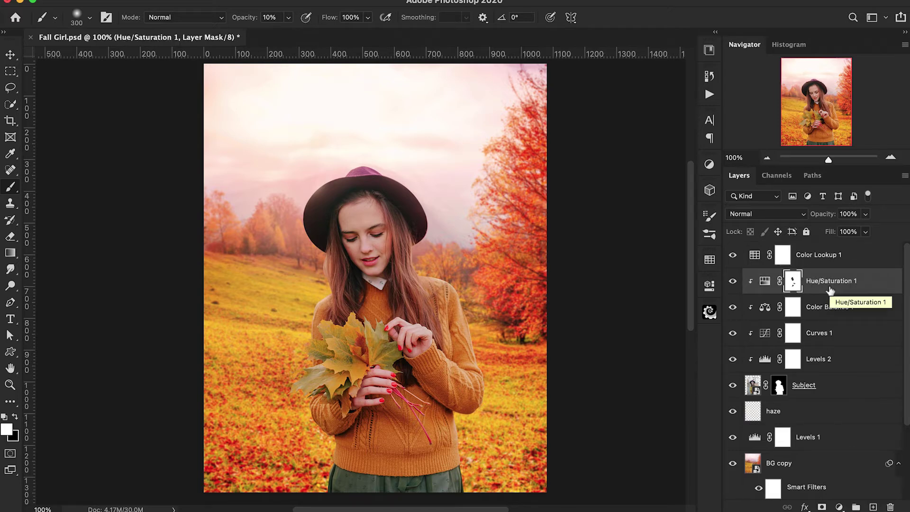
{"action": "left_click", "coordinate": [840, 507]}
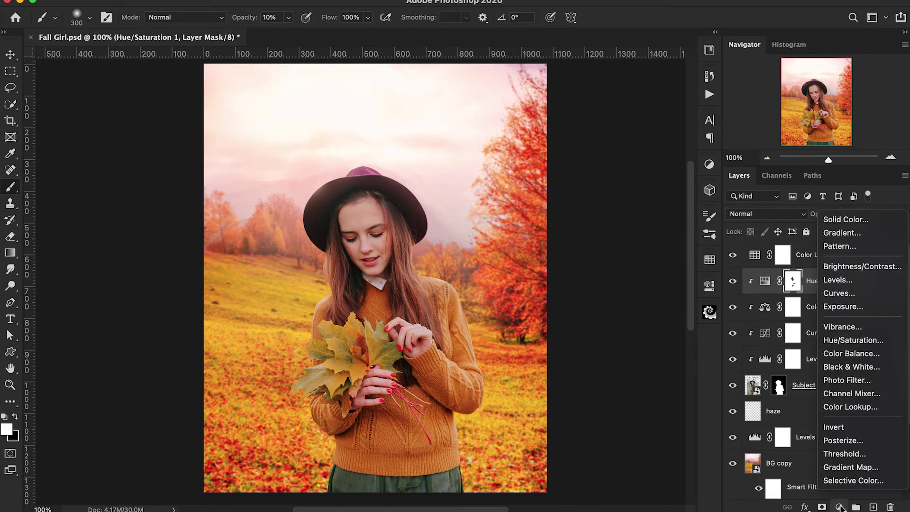
{"action": "left_click", "coordinate": [853, 351]}
{"action": "left_click", "coordinate": [755, 301], "text": "alt"}
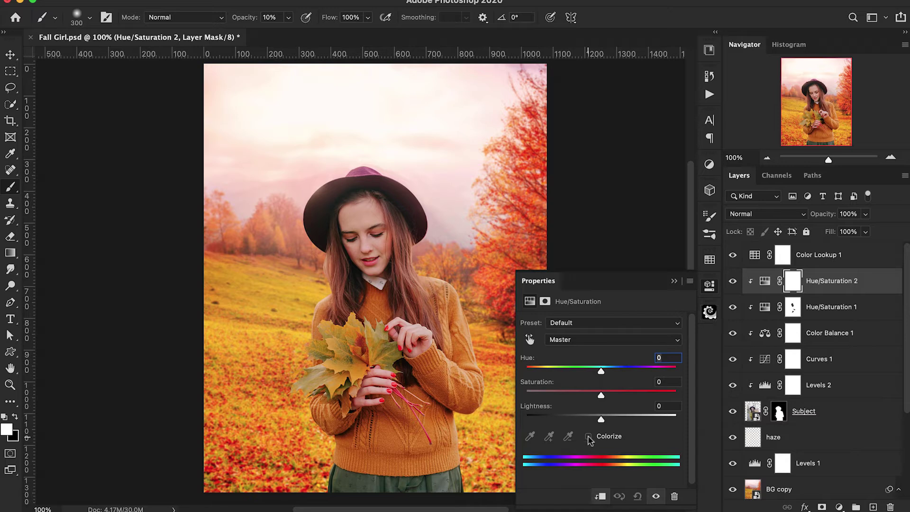
Colorize the woman brown with the new Hue/Saturation adjustment at hue 20, saturation 38 and lightness -20
{"action": "left_click_drag", "start_coordinate": [601, 371], "coordinate": [639, 371]}
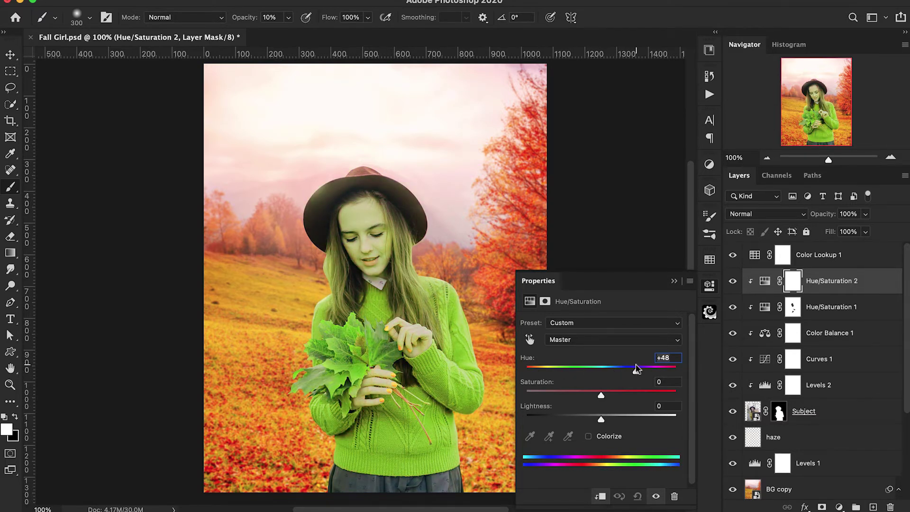
{"action": "left_click", "coordinate": [589, 436]}
{"action": "left_click_drag", "start_coordinate": [525, 371], "coordinate": [536, 371]}
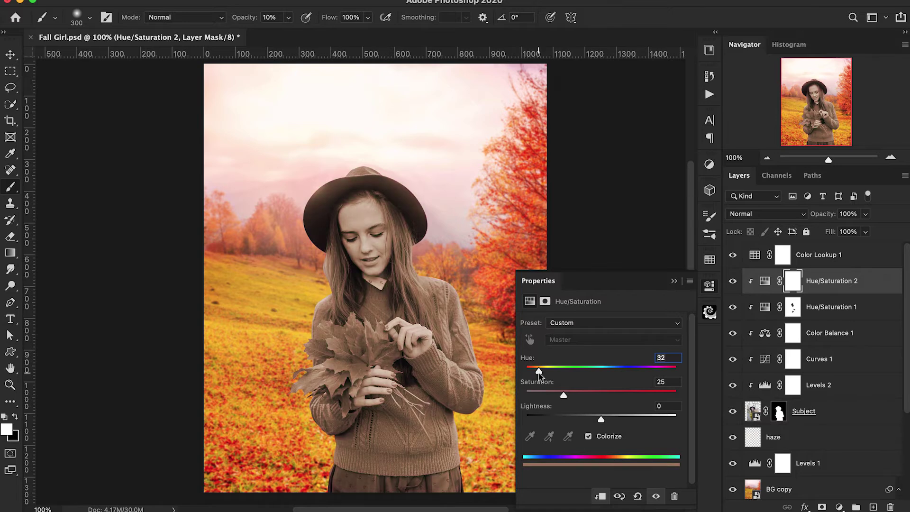
{"action": "left_click_drag", "start_coordinate": [567, 399], "coordinate": [581, 399]}
{"action": "left_click_drag", "start_coordinate": [600, 420], "coordinate": [595, 421]}
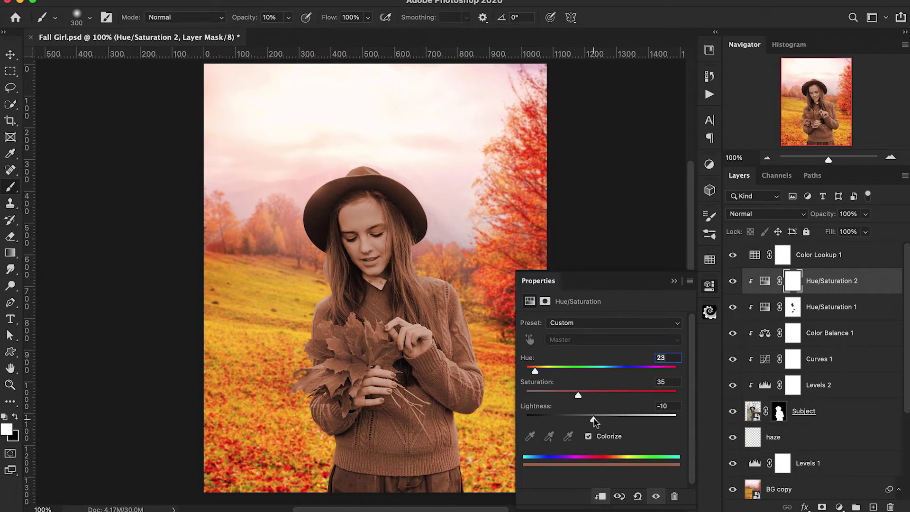
{"action": "left_click_drag", "start_coordinate": [535, 371], "coordinate": [534, 373]}
{"action": "left_click_drag", "start_coordinate": [580, 396], "coordinate": [593, 421]}
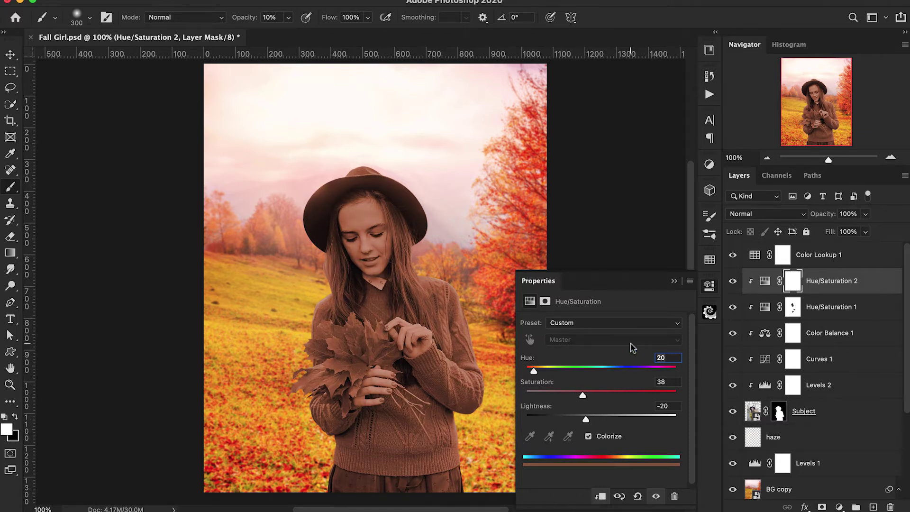
{"action": "left_click", "coordinate": [674, 281]}
Invert the brown adjustment's mask and paint white over the hat with a soft brush at 50% opacity
{"action": "key", "text": "super+i"}
{"action": "key", "text": "bracketleft"}
{"action": "key", "text": "bracketleft"}
{"action": "key", "text": "bracketleft"}
{"action": "key", "text": "bracketleft"}
{"action": "key", "text": "bracketleft"}
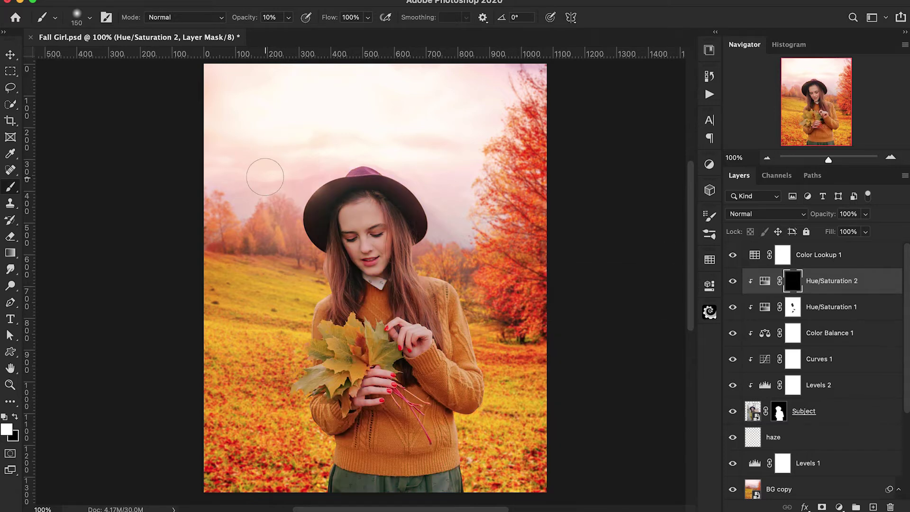
{"action": "key", "text": "super+equal"}
{"action": "key", "text": "5"}
{"action": "mouse_move", "coordinate": [345, 162]}
{"action": "left_mouse_down"}
{"action": "mouse_move", "coordinate": [370, 152]}
{"action": "mouse_move", "coordinate": [362, 153]}
{"action": "left_mouse_up"}
{"action": "mouse_move", "coordinate": [498, 248]}
{"action": "left_mouse_down"}
{"action": "mouse_move", "coordinate": [491, 263]}
{"action": "mouse_move", "coordinate": [450, 192]}
{"action": "mouse_move", "coordinate": [327, 166]}
{"action": "mouse_move", "coordinate": [260, 241]}
{"action": "mouse_move", "coordinate": [260, 304]}
{"action": "mouse_move", "coordinate": [294, 187]}
{"action": "mouse_move", "coordinate": [401, 167]}
{"action": "mouse_move", "coordinate": [502, 275]}
{"action": "left_mouse_up"}
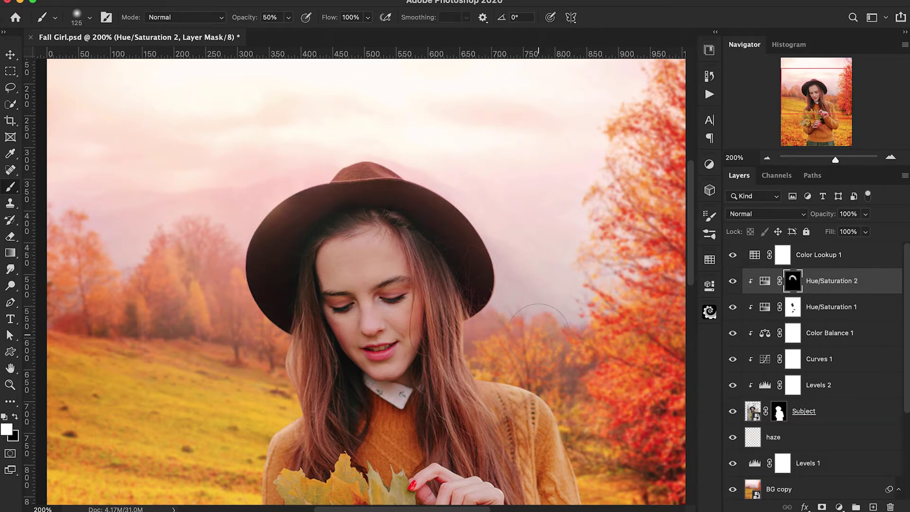
{"action": "key", "text": "super+minus"}
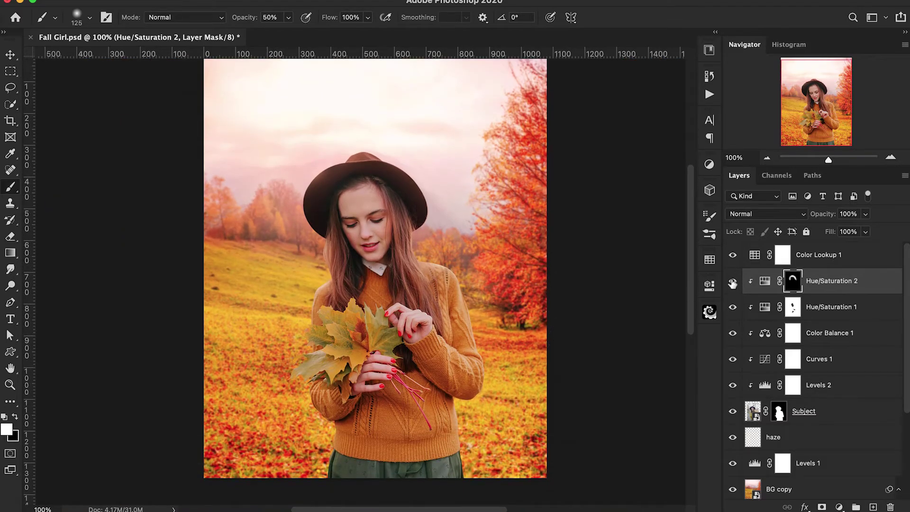
Rename the Hue/Saturation 2 layer "hat" and the Hue/Saturation 1 layer "sweater"
{"action": "double_click", "coordinate": [830, 281]}
{"action": "type", "text": "hat"}
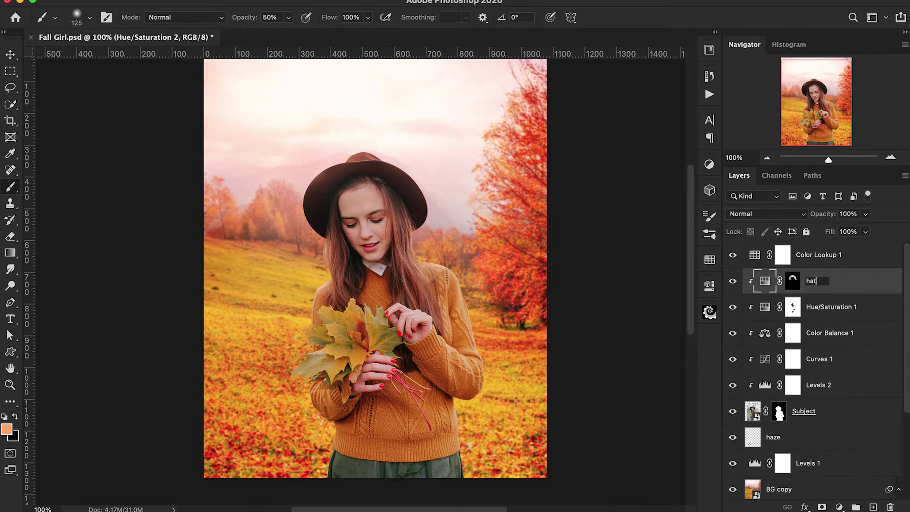
{"action": "key", "text": "Return"}
{"action": "left_click", "coordinate": [733, 307]}
{"action": "left_click", "coordinate": [733, 308]}
{"action": "double_click", "coordinate": [829, 306]}
{"action": "type", "text": "sweater"}
{"action": "key", "text": "Return"}
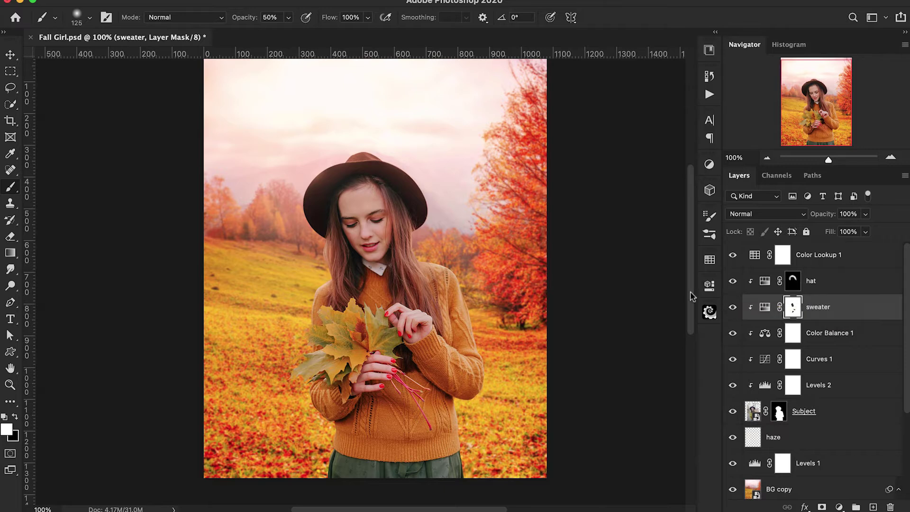
Add a Hue/Saturation adjustment above the hat layer, clipped and colorized at hue 349, saturation 47 and lightness -6
{"action": "scroll", "coordinate": [648, 291], "scroll_direction": "up", "scroll_amount": 2}
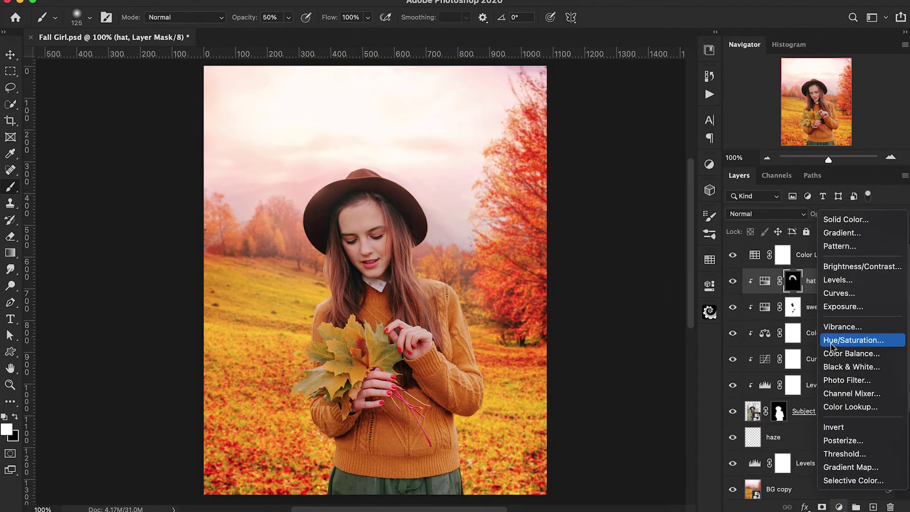
{"action": "left_click", "coordinate": [849, 340]}
{"action": "left_click_drag", "start_coordinate": [601, 371], "coordinate": [593, 397]}
{"action": "key", "text": "super+equal"}
{"action": "left_click", "coordinate": [588, 436]}
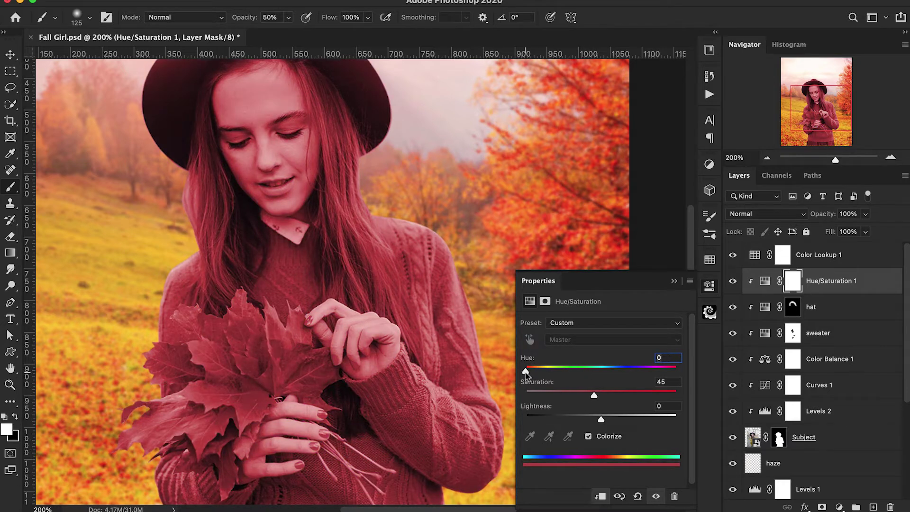
{"action": "left_click_drag", "start_coordinate": [525, 372], "coordinate": [674, 372]}
{"action": "left_click_drag", "start_coordinate": [601, 420], "coordinate": [598, 397]}
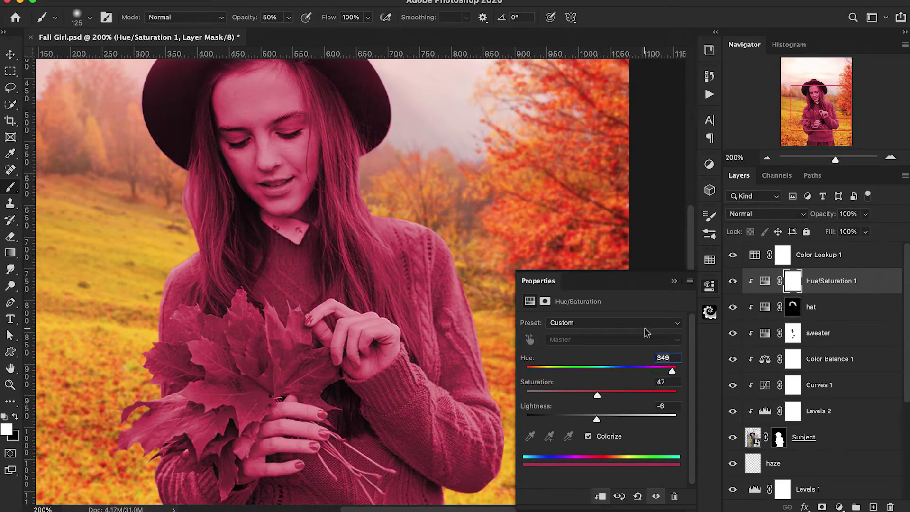
Invert the new adjustment's mask and shrink the brush to about 9 px at 100% opacity
{"action": "left_click", "coordinate": [674, 281]}
{"action": "key", "text": "super+i"}
{"action": "left_click", "coordinate": [90, 18]}
{"action": "key", "text": "0"}
{"action": "key", "text": "bracketleft"}
{"action": "key", "text": "bracketleft"}
{"action": "key", "text": "bracketleft"}
{"action": "key", "text": "bracketleft"}
{"action": "key", "text": "bracketleft"}
{"action": "key", "text": "bracketleft"}
{"action": "key", "text": "bracketleft"}
{"action": "key", "text": "bracketleft"}
{"action": "key", "text": "bracketleft"}
{"action": "key", "text": "bracketleft"}
{"action": "key", "text": "bracketleft"}
{"action": "key", "text": "bracketleft"}
{"action": "key", "text": "bracketleft"}
{"action": "key", "text": "bracketleft"}
{"action": "key", "text": "bracketleft"}
{"action": "key", "text": "bracketleft"}
{"action": "key", "text": "bracketleft"}
{"action": "key", "text": "bracketleft"}
{"action": "key", "text": "bracketleft"}
{"action": "key", "text": "bracketleft"}
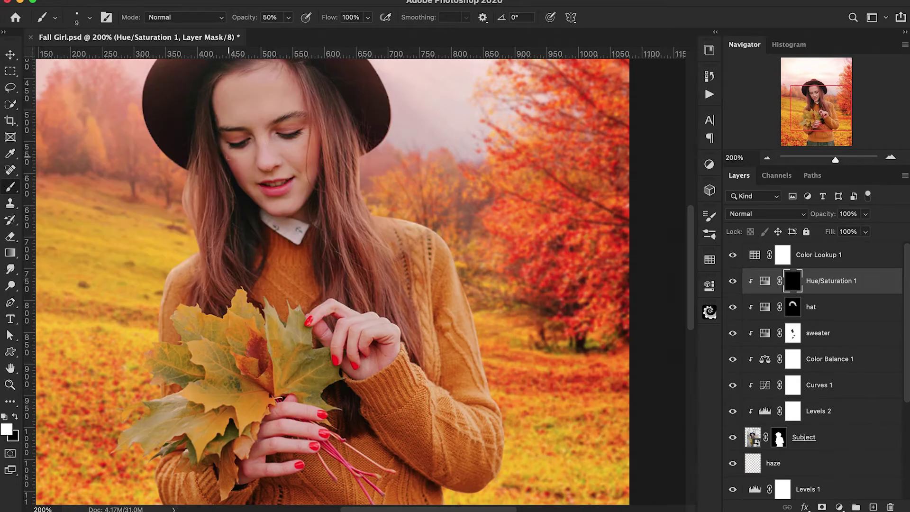
Paint white on the mask over the red fingernails of both hands with a brush of about 5 px
{"action": "key", "text": "super+equal"}
{"action": "key", "text": "super+equal"}
{"action": "left_click_drag", "start_coordinate": [256, 357], "coordinate": [299, 240]}
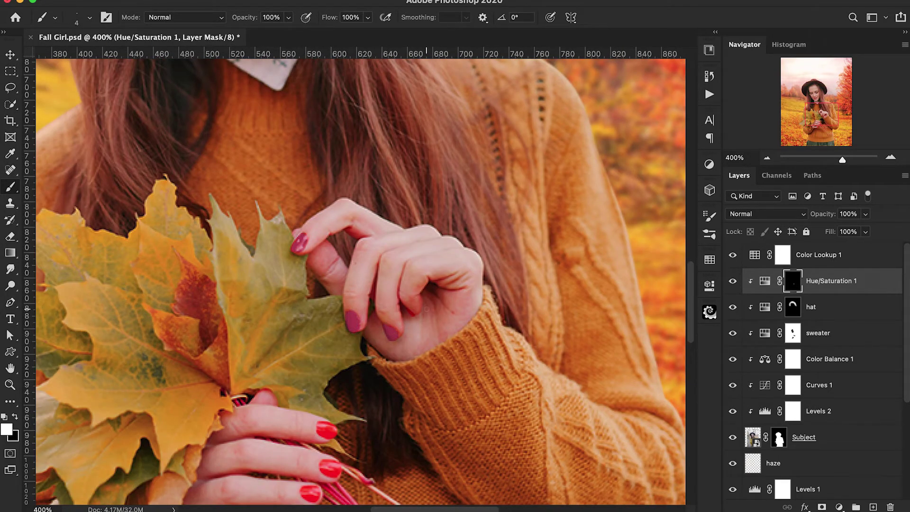
{"action": "key", "text": "bracketleft"}
{"action": "key", "text": "bracketleft"}
{"action": "key", "text": "super+equal"}
{"action": "key", "text": "super+equal"}
{"action": "left_click_drag", "start_coordinate": [217, 439], "coordinate": [248, 227]}
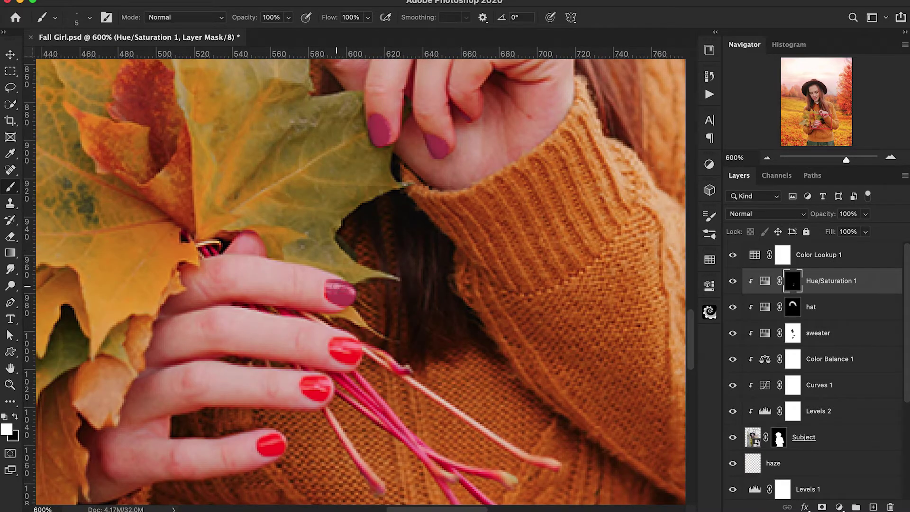
{"action": "left_click_drag", "start_coordinate": [334, 344], "coordinate": [353, 342]}
{"action": "left_click_drag", "start_coordinate": [319, 385], "coordinate": [350, 333]}
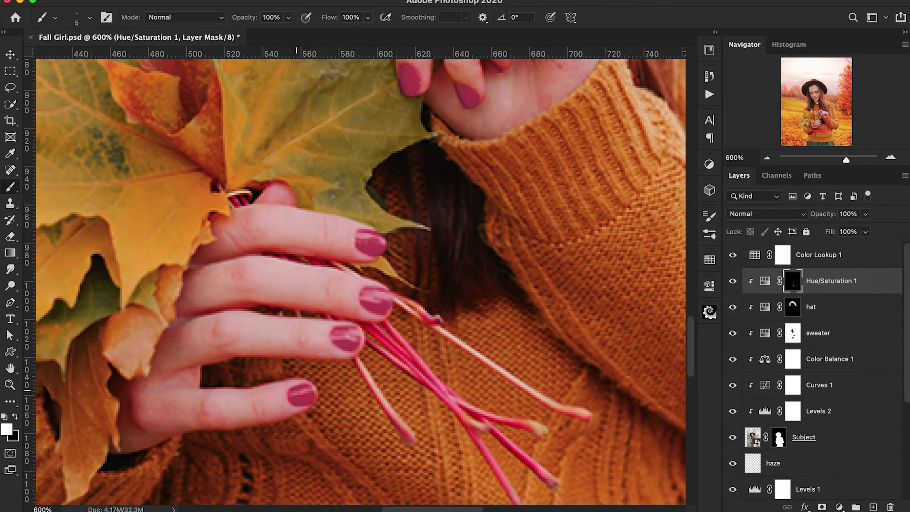
Darken the nail color by setting the Hue/Saturation 1 adjustment to hue 360, saturation 55 and lightness -45
{"action": "key", "text": "super+minus"}
{"action": "key", "text": "super+minus"}
{"action": "key", "text": "super+minus"}
{"action": "key", "text": "super+minus"}
{"action": "key", "text": "super+minus"}
{"action": "double_click", "coordinate": [765, 281]}
{"action": "key", "text": "super+plus"}
{"action": "left_click_drag", "start_coordinate": [389, 427], "coordinate": [379, 315]}
{"action": "left_click_drag", "start_coordinate": [596, 419], "coordinate": [575, 420]}
{"action": "left_click_drag", "start_coordinate": [673, 371], "coordinate": [525, 382]}
{"action": "key", "text": "super+minus"}
{"action": "key", "text": "super+plus"}
{"action": "left_click_drag", "start_coordinate": [597, 399], "coordinate": [604, 399]}
{"action": "left_click_drag", "start_coordinate": [525, 372], "coordinate": [526, 375]}
{"action": "key", "text": "super+minus"}
{"action": "left_click_drag", "start_coordinate": [576, 420], "coordinate": [567, 421]}
{"action": "left_click_drag", "start_coordinate": [603, 396], "coordinate": [609, 398]}
{"action": "left_click_drag", "start_coordinate": [531, 374], "coordinate": [675, 383]}
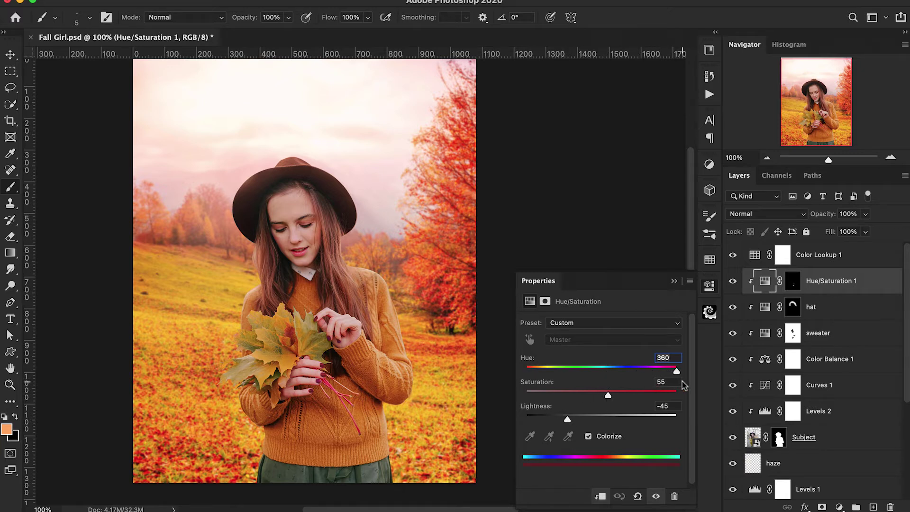
{"action": "left_click", "coordinate": [674, 281]}
Rename the Hue/Saturation 1 layer "nails"
{"action": "double_click", "coordinate": [823, 281]}
{"action": "type", "text": "n"}
{"action": "key", "text": "Return"}
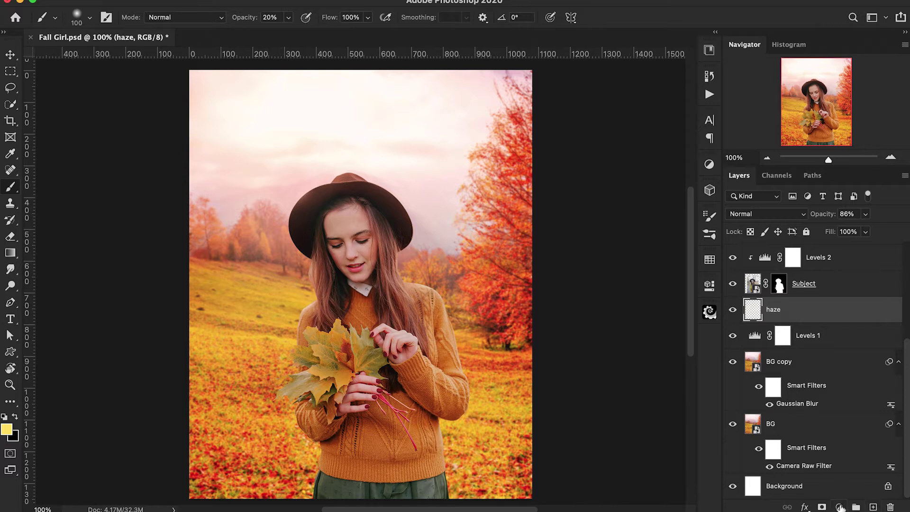
Add a Solid Color fill layer in orange-red ff4e00 directly above the haze layer
{"action": "left_click", "coordinate": [839, 507]}
{"action": "left_click", "coordinate": [836, 226]}
{"action": "left_click_drag", "start_coordinate": [723, 171], "coordinate": [725, 186]}
{"action": "left_click_drag", "start_coordinate": [701, 46], "coordinate": [749, 21]}
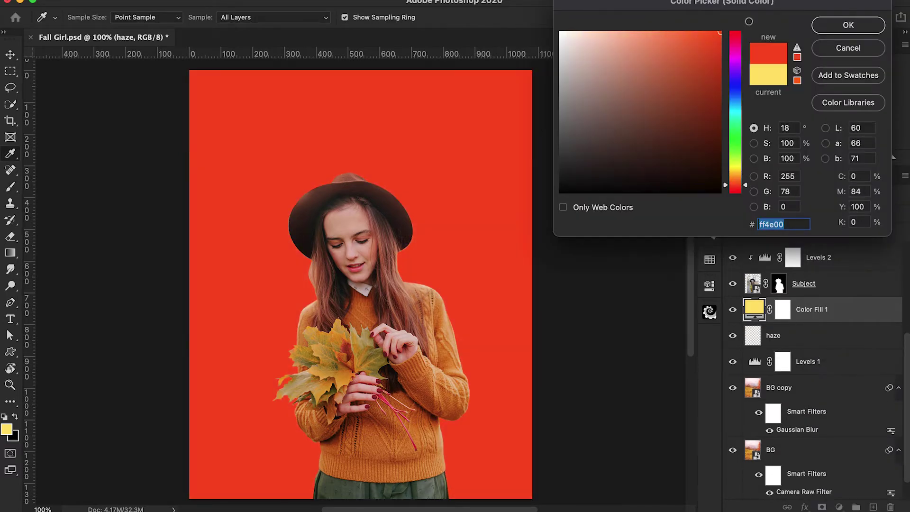
{"action": "left_click", "coordinate": [848, 24]}
Set the color fill layer to Color Dodge blending and invert its mask to black
{"action": "left_click", "coordinate": [780, 214]}
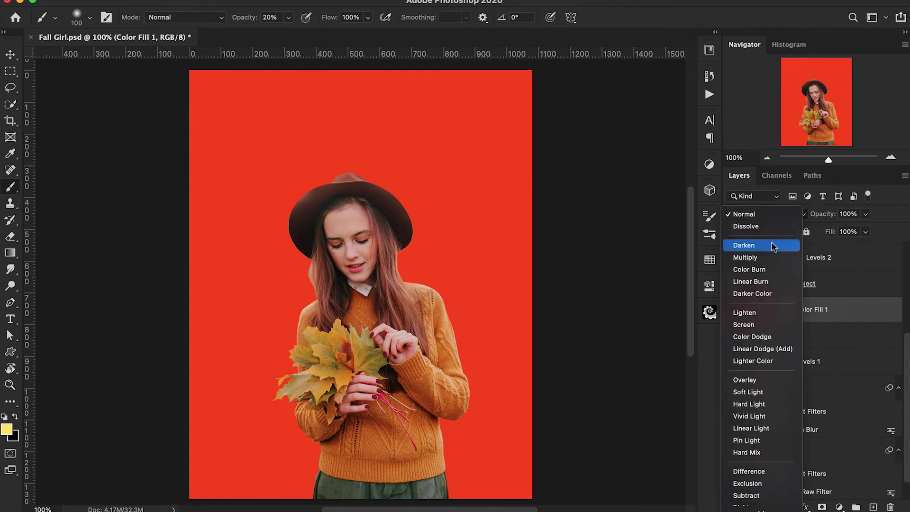
{"action": "left_click", "coordinate": [756, 338]}
{"action": "left_click", "coordinate": [783, 316]}
{"action": "key", "text": "super+i"}
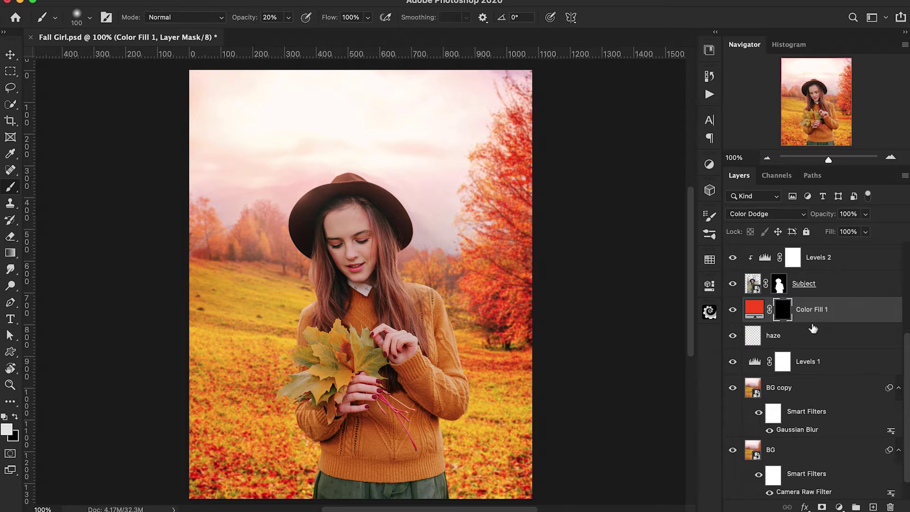
Paint a warm glow into the fill mask around the trees and field behind the woman with an 800 px brush at 10% opacity
{"action": "key", "text": "bracketright"}
{"action": "key", "text": "bracketright"}
{"action": "key", "text": "bracketright"}
{"action": "key", "text": "bracketright"}
{"action": "key", "text": "bracketright"}
{"action": "key", "text": "bracketright"}
{"action": "key", "text": "bracketright"}
{"action": "key", "text": "bracketright"}
{"action": "key", "text": "bracketright"}
{"action": "key", "text": "1"}
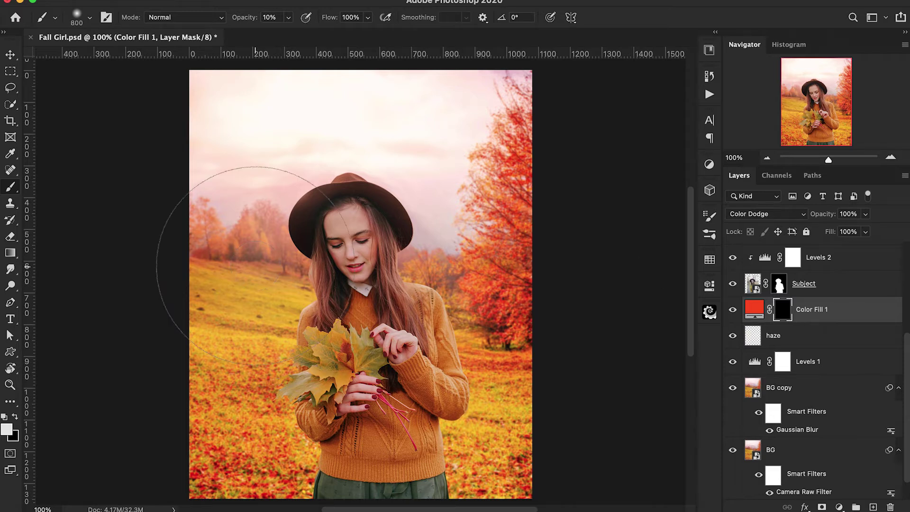
{"action": "left_click", "coordinate": [235, 237]}
{"action": "left_click", "coordinate": [264, 310]}
{"action": "left_click", "coordinate": [419, 300]}
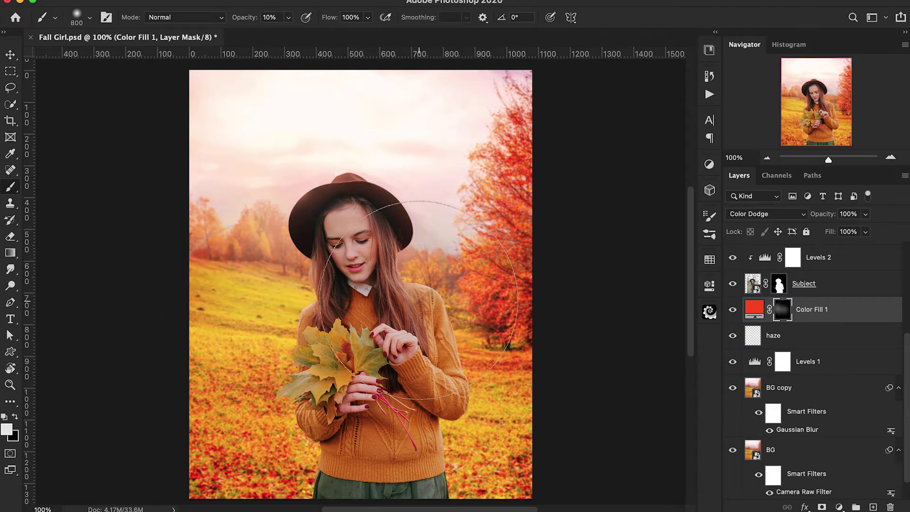
{"action": "left_click", "coordinate": [239, 192]}
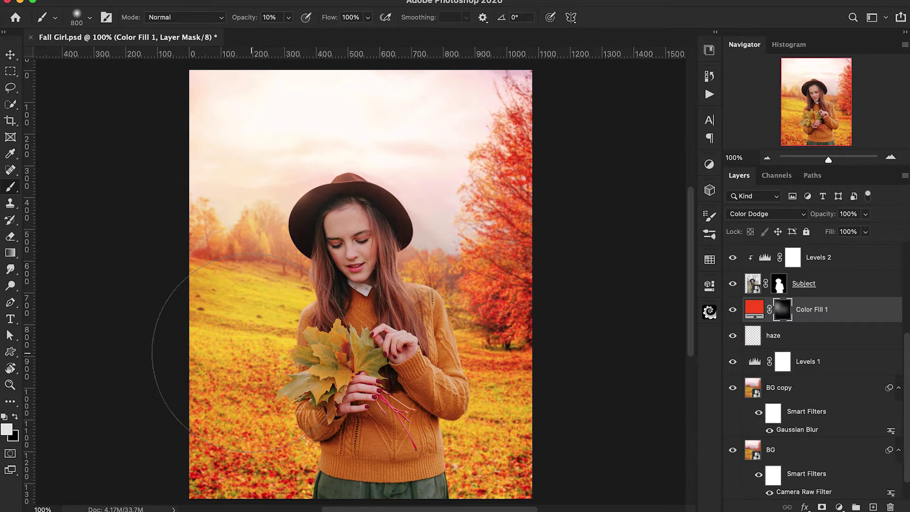
Compare the image with and without the Color Fill 1 glow and reduce that layer's opacity slightly
{"action": "left_click", "coordinate": [733, 312]}
{"action": "left_click", "coordinate": [733, 312]}
{"action": "scroll", "coordinate": [332, 176], "scroll_direction": "up", "scroll_amount": 1}
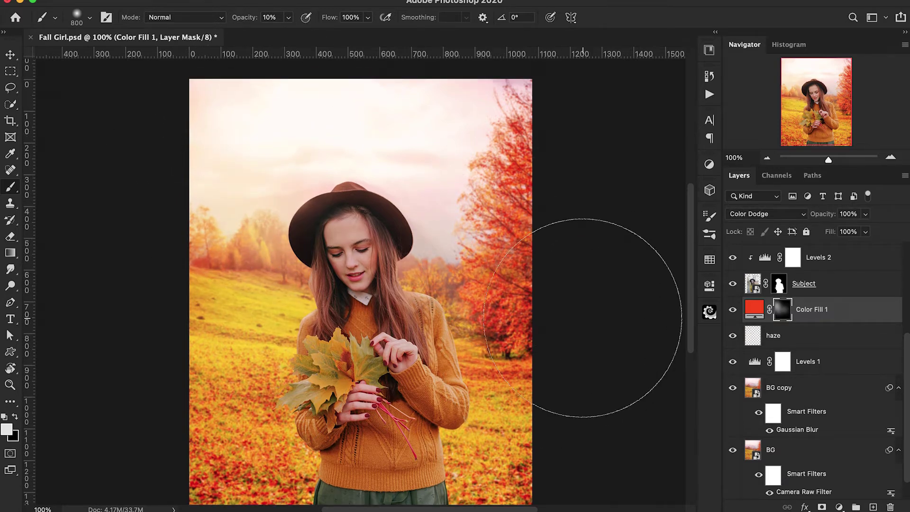
{"action": "left_click_drag", "start_coordinate": [824, 214], "coordinate": [815, 213]}
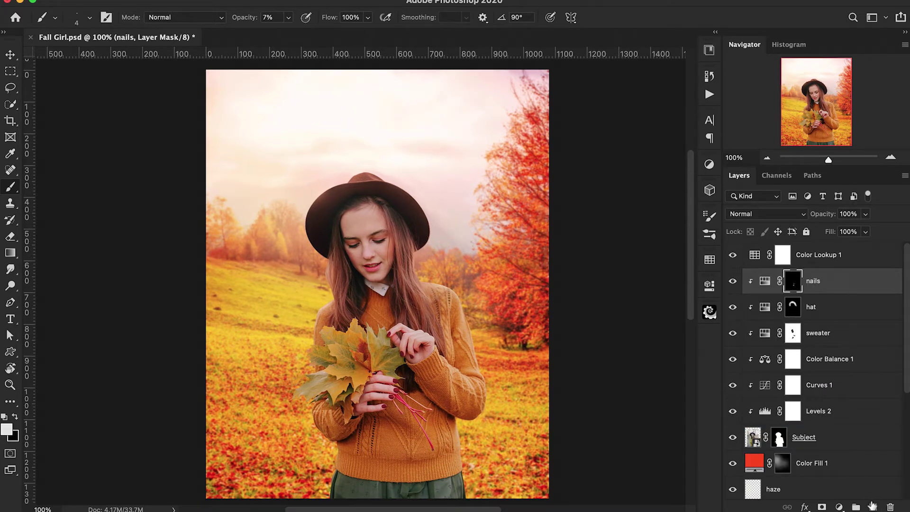
Add two empty layers above the nails layer, name them "H" and "S", and make H active
{"action": "left_click", "coordinate": [872, 507]}
{"action": "double_click", "coordinate": [777, 281]}
{"action": "type", "text": "H"}
{"action": "key", "text": "super+alt+shift+n"}
{"action": "double_click", "coordinate": [776, 281]}
{"action": "type", "text": "S"}
{"action": "key", "text": "Return"}
{"action": "key", "text": "alt+bracketleft"}
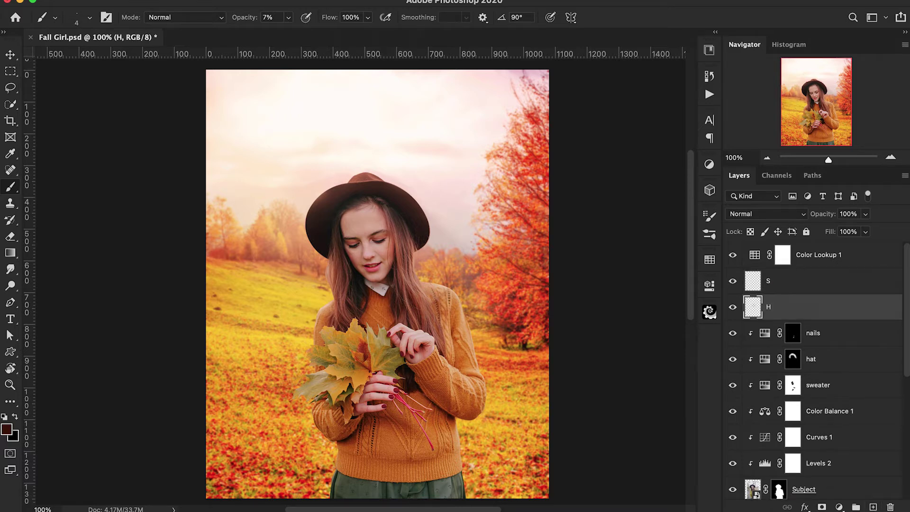
Sample the woman's forehead skin tone and lighten it to a pale peach foreground color for the brush
{"action": "key", "text": "super+equal"}
{"action": "key", "text": "super+equal"}
{"action": "key", "text": "super+equal"}
{"action": "key", "text": "i"}
{"action": "left_click", "coordinate": [428, 221]}
{"action": "left_click", "coordinate": [7, 429]}
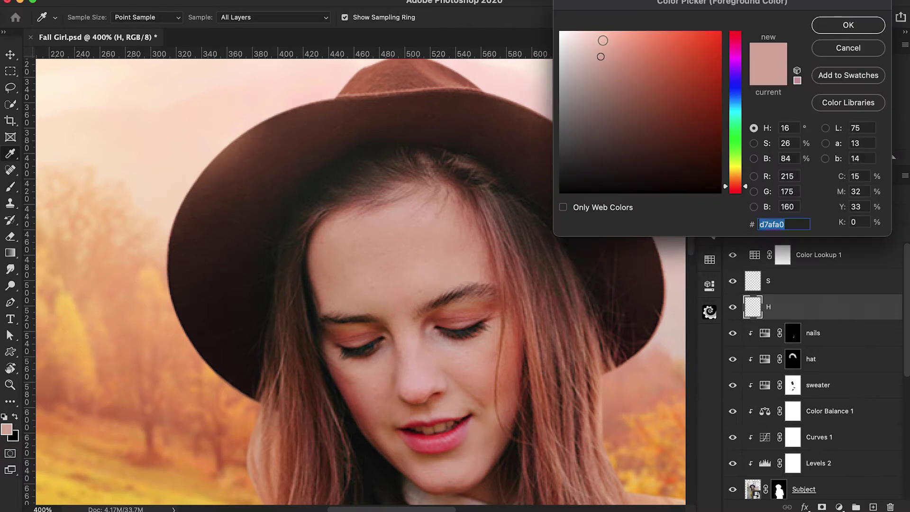
{"action": "left_click", "coordinate": [579, 31]}
{"action": "left_click", "coordinate": [848, 25]}
{"action": "key", "text": "b"}
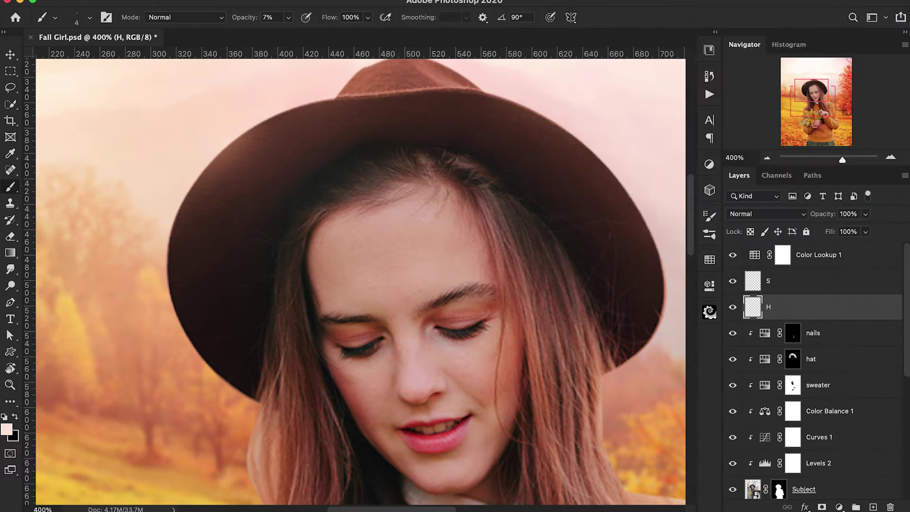
Paint soft highlights on the woman's face on layer H with a 20 px brush at 8% opacity
{"action": "key", "text": "bracketright"}
{"action": "key", "text": "bracketright"}
{"action": "key", "text": "bracketright"}
{"action": "key", "text": "bracketright"}
{"action": "key", "text": "bracketright"}
{"action": "key", "text": "bracketright"}
{"action": "key", "text": "bracketright"}
{"action": "left_click_drag", "start_coordinate": [241, 20], "coordinate": [242, 19]}
{"action": "key", "text": "bracketright"}
{"action": "key", "text": "bracketleft"}
{"action": "key", "text": "bracketleft"}
{"action": "key", "text": "bracketleft"}
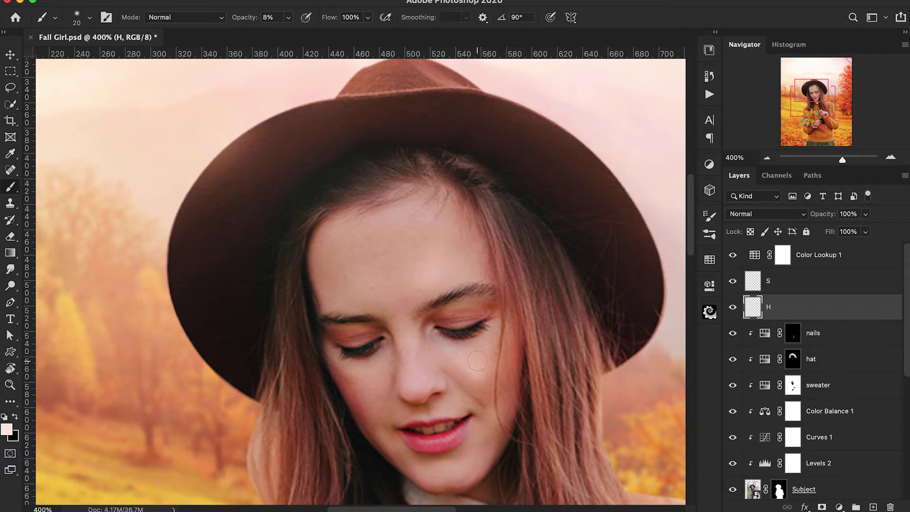
Paint a subtle highlight along the chin on layer H with a 10 px brush at 8% opacity
{"action": "key", "text": "super+equal"}
{"action": "scroll", "coordinate": [494, 475], "scroll_direction": "down", "scroll_amount": 5}
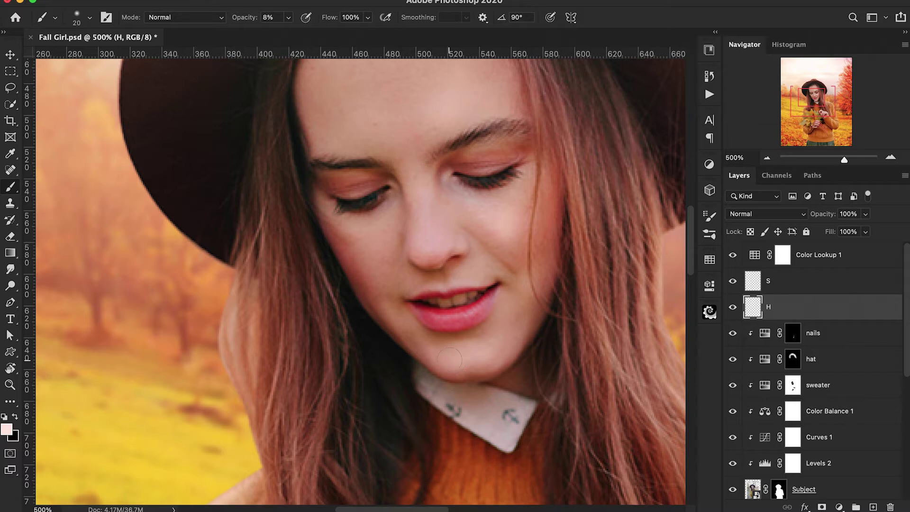
{"action": "key", "text": "bracketleft"}
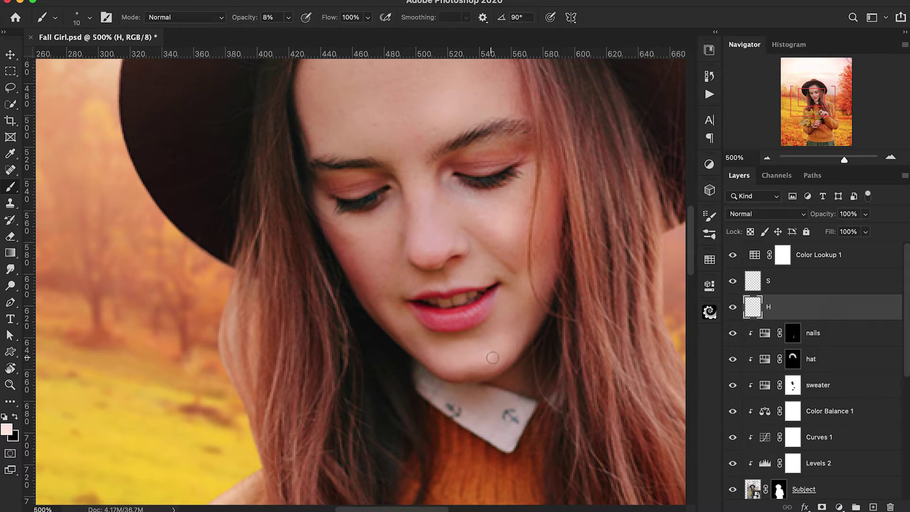
Highlight the bridge and tip of the nose with a brush of about 8 px, and lower the brush opacity to 7%
{"action": "scroll", "coordinate": [412, 294], "scroll_direction": "up", "scroll_amount": 4}
{"action": "key", "text": "super+equal"}
{"action": "key", "text": "bracketleft"}
{"action": "key", "text": "bracketleft"}
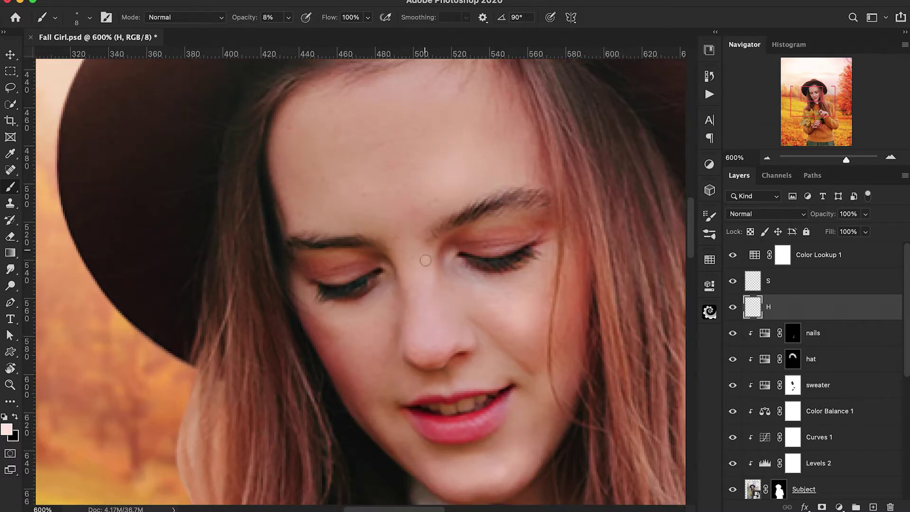
{"action": "key", "text": "bracketright"}
{"action": "key", "text": "bracketright"}
{"action": "key", "text": "bracketright"}
{"action": "left_click", "coordinate": [426, 348]}
{"action": "key", "text": "2"}
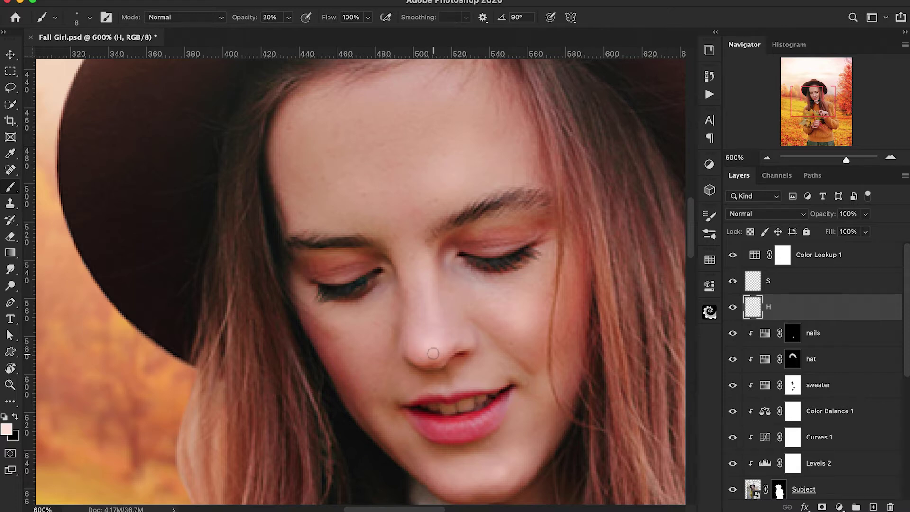
{"action": "key", "text": "1"}
{"action": "left_click_drag", "start_coordinate": [240, 19], "coordinate": [238, 20]}
{"action": "scroll", "coordinate": [510, 287], "scroll_direction": "up", "scroll_amount": 1}
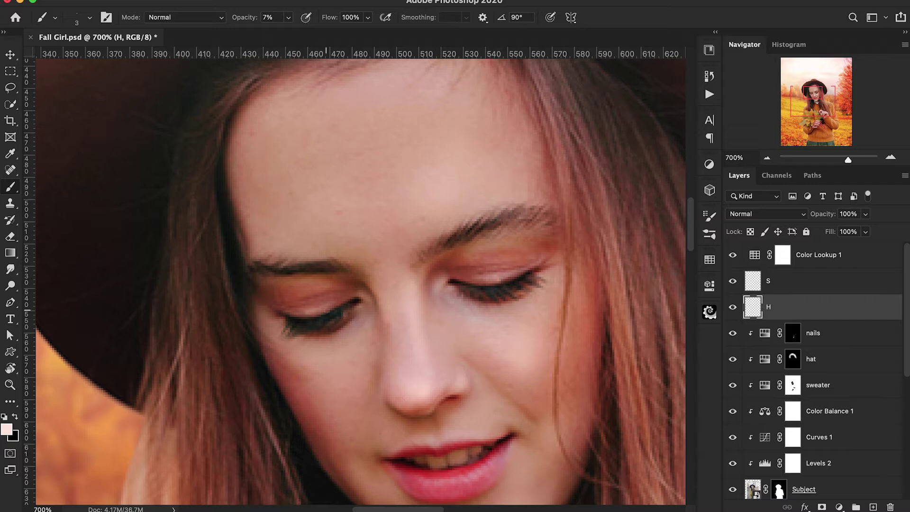
Paint a broad soft highlight across the forehead with a 40 px brush at 7% opacity
{"action": "key", "text": "bracketright"}
{"action": "key", "text": "bracketright"}
{"action": "key", "text": "bracketright"}
{"action": "key", "text": "bracketright"}
{"action": "key", "text": "bracketright"}
{"action": "scroll", "coordinate": [370, 242], "scroll_direction": "up", "scroll_amount": 2}
{"action": "scroll", "coordinate": [369, 242], "scroll_direction": "left", "scroll_amount": 1}
{"action": "key", "text": "bracketright"}
{"action": "key", "text": "bracketright"}
{"action": "key", "text": "bracketright"}
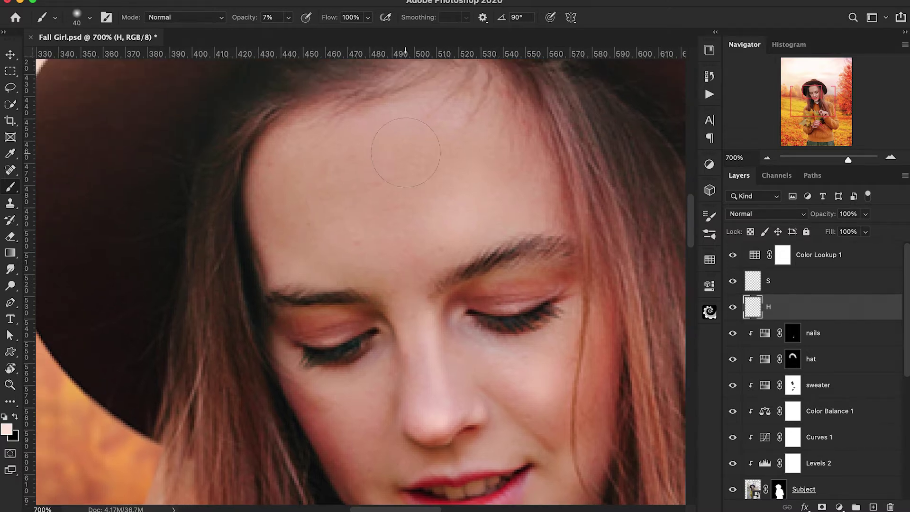
Paint highlights on the cheek below the eye at 7% opacity, reducing the brush from 30 to 10 px
{"action": "scroll", "coordinate": [498, 332], "scroll_direction": "down", "scroll_amount": 3}
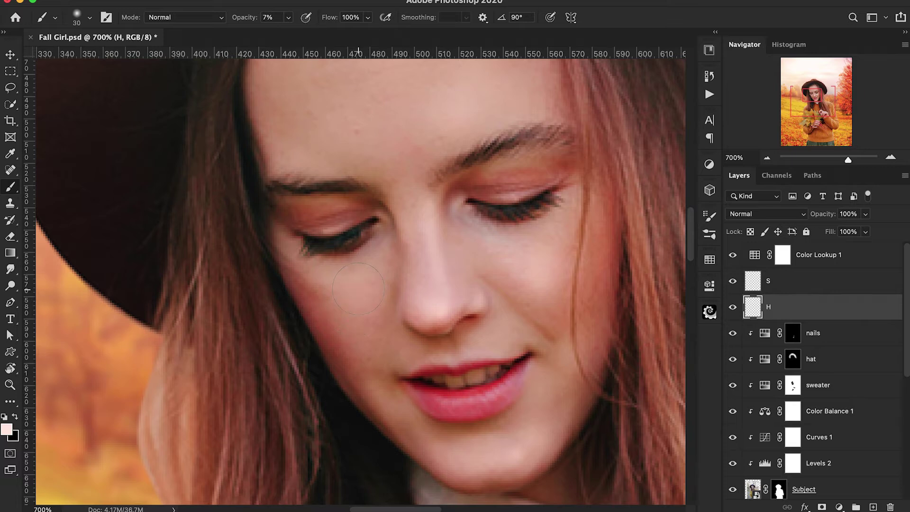
{"action": "key", "text": "bracketleft"}
{"action": "key", "text": "bracketleft"}
{"action": "key", "text": "ctrl+minus"}
{"action": "key", "text": "ctrl+minus"}
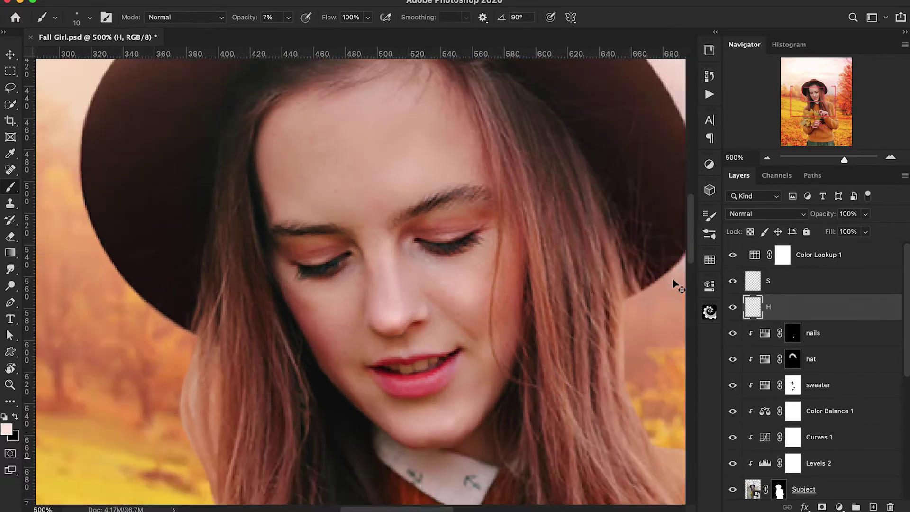
Compare the woman's face with the H highlight layer hidden and shown
{"action": "key", "text": "ctrl+minus"}
{"action": "key", "text": "ctrl+minus"}
{"action": "key", "text": "ctrl+minus"}
{"action": "left_click", "coordinate": [733, 307]}
{"action": "left_click", "coordinate": [732, 307]}
Select the S layer and sample the shaded cheek edge as a reddish shadow color, cd663f
{"action": "left_click", "coordinate": [757, 280]}
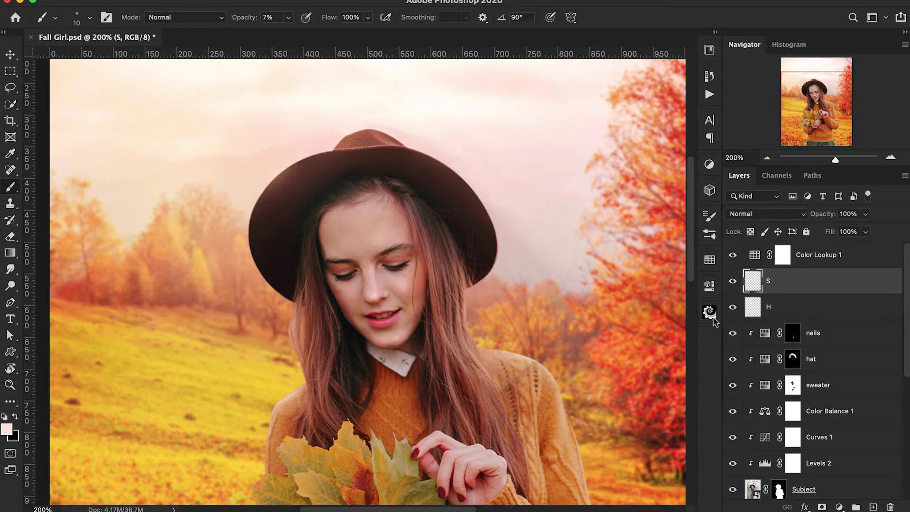
{"action": "key", "text": "ctrl+plus"}
{"action": "key", "text": "ctrl+plus"}
{"action": "key", "text": "ctrl+plus"}
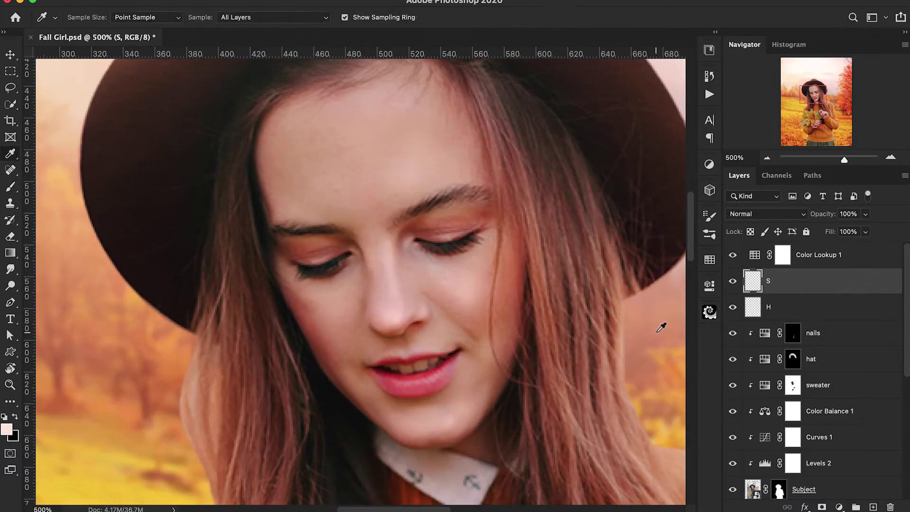
{"action": "left_click", "coordinate": [514, 283], "text": "alt"}
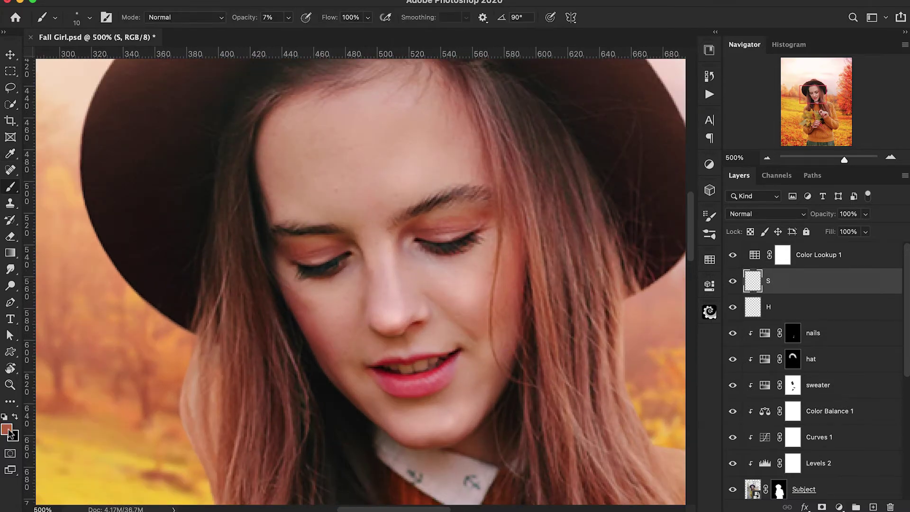
{"action": "left_click", "coordinate": [6, 430]}
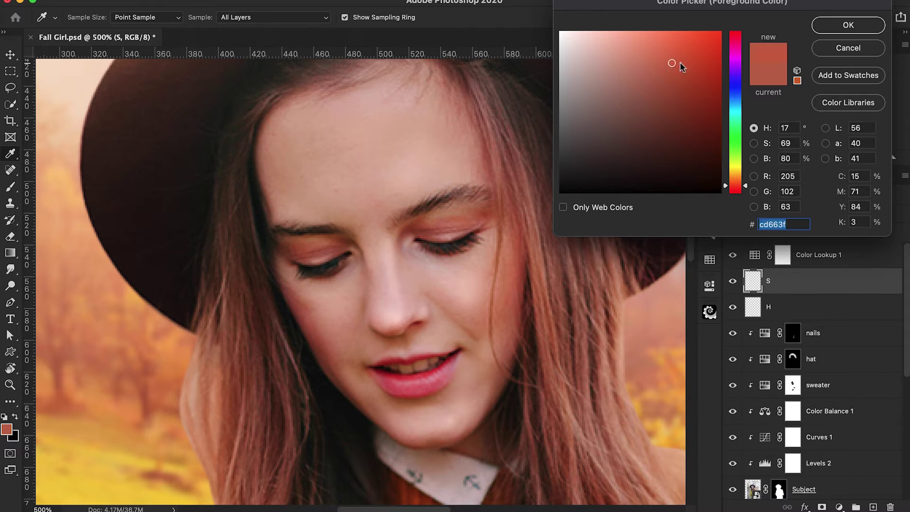
{"action": "left_click", "coordinate": [845, 28]}
Sample the skin of the other cheek and darken it to a deep brown foreground color, 471401
{"action": "key", "text": "super+equal"}
{"action": "key", "text": "super+equal"}
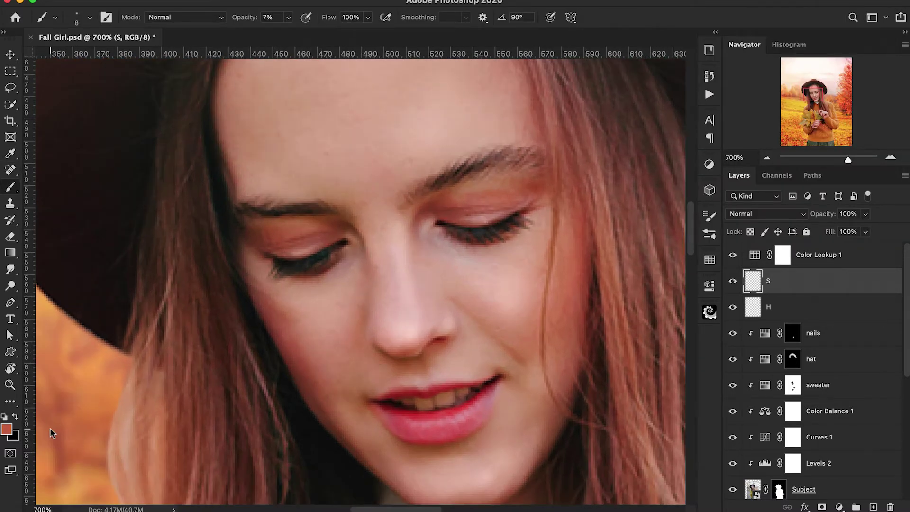
{"action": "key", "text": "i"}
{"action": "left_click", "coordinate": [285, 316]}
{"action": "left_click", "coordinate": [7, 430]}
{"action": "left_click", "coordinate": [720, 147]}
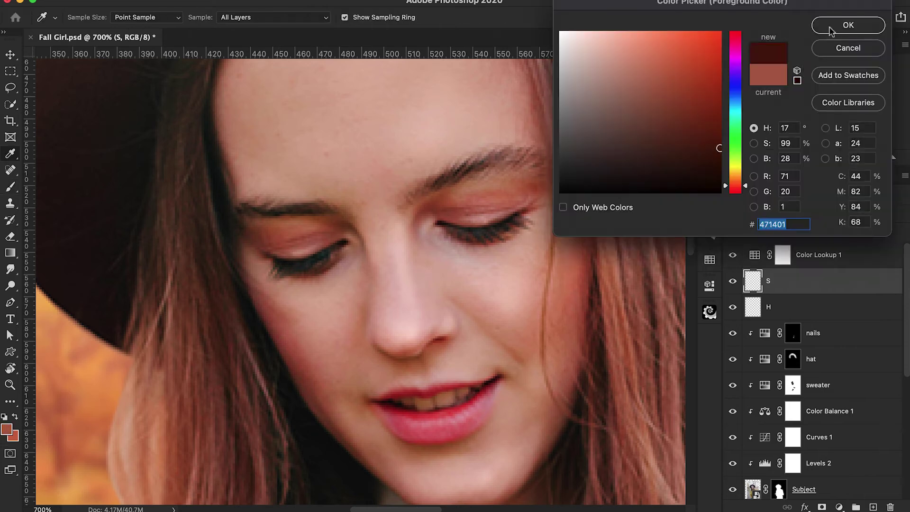
{"action": "left_click", "coordinate": [830, 28]}
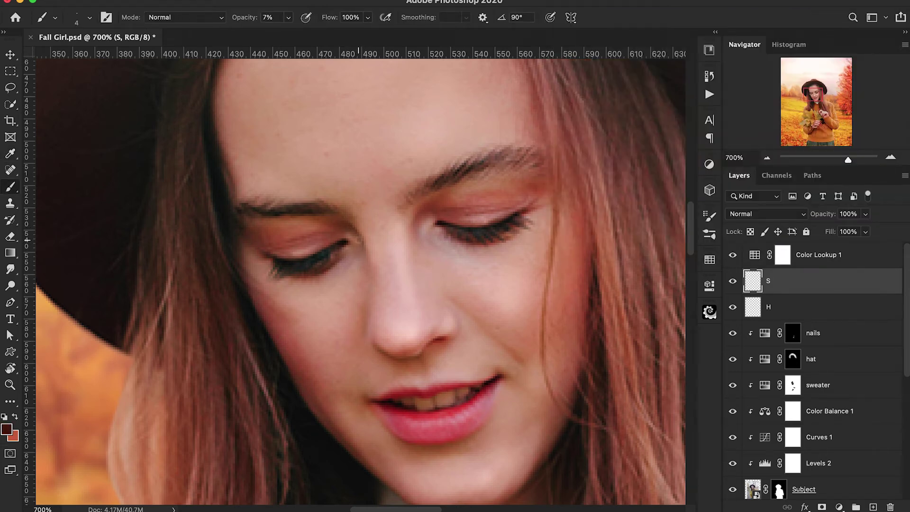
Shade the eyelid crease with a brush of about 7 px at 7% opacity, and erase excess shadow near the other eyebrow
{"action": "key", "text": "bracketright"}
{"action": "key", "text": "bracketright"}
{"action": "left_click_drag", "start_coordinate": [536, 189], "coordinate": [524, 187]}
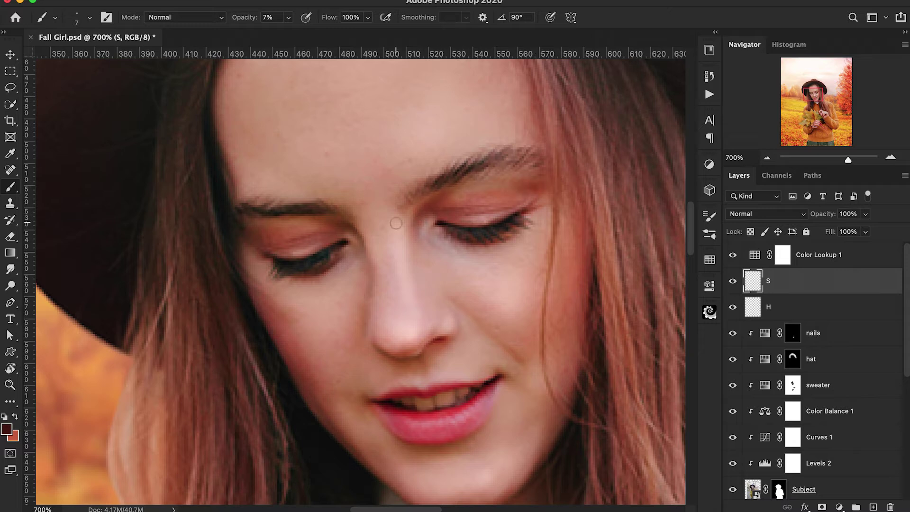
{"action": "left_click", "coordinate": [735, 281]}
{"action": "key", "text": "e"}
{"action": "left_click", "coordinate": [276, 220]}
{"action": "key", "text": "b"}
Shade the forehead edge along the hairline, enlarging the brush to 25 px and swapping to the reddish color
{"action": "left_click_drag", "start_coordinate": [228, 132], "coordinate": [252, 230]}
{"action": "key", "text": "bracketright"}
{"action": "key", "text": "bracketright"}
{"action": "key", "text": "bracketright"}
{"action": "key", "text": "bracketright"}
{"action": "key", "text": "bracketright"}
{"action": "key", "text": "x"}
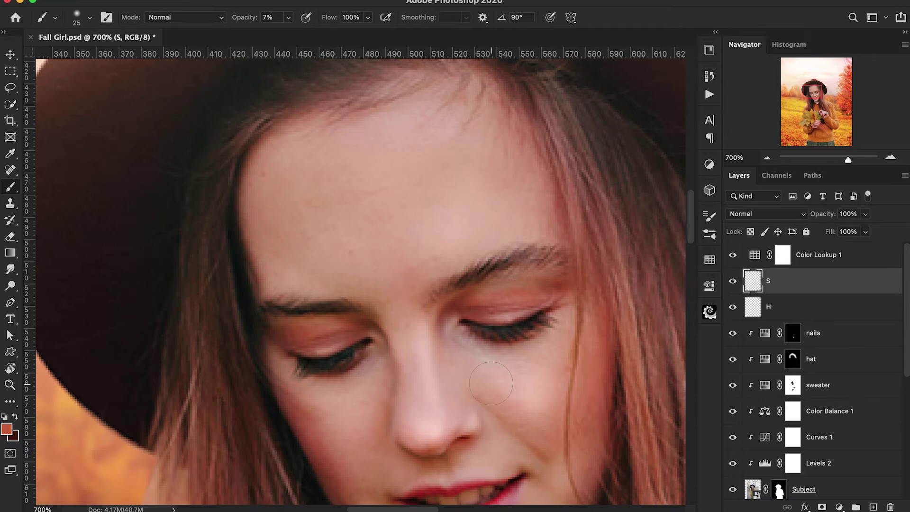
Shade along the side of the nose bridge with the reddish color, using a brush reduced to about 5 px
{"action": "scroll", "coordinate": [491, 383], "scroll_direction": "down", "scroll_amount": 3}
{"action": "key", "text": "bracketleft"}
{"action": "key", "text": "bracketleft"}
{"action": "key", "text": "bracketleft"}
{"action": "key", "text": "bracketleft"}
{"action": "key", "text": "bracketleft"}
{"action": "key", "text": "bracketleft"}
{"action": "key", "text": "bracketleft"}
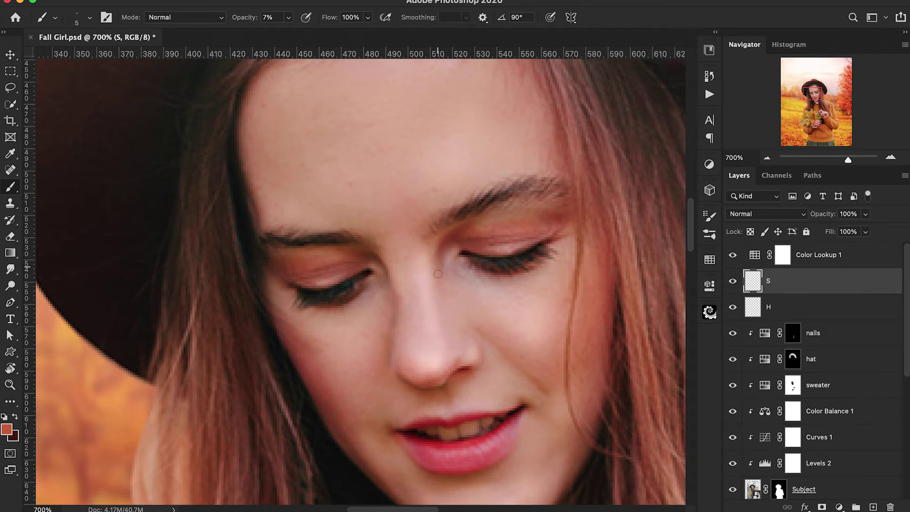
Enlarge the brush to about 15 px and shade the lower part of the face at 7% opacity
{"action": "key", "text": "bracketright"}
{"action": "key", "text": "bracketright"}
{"action": "key", "text": "bracketright"}
{"action": "key", "text": "bracketright"}
{"action": "key", "text": "bracketright"}
{"action": "key", "text": "bracketright"}
{"action": "key", "text": "bracketright"}
{"action": "key", "text": "bracketright"}
{"action": "scroll", "coordinate": [315, 426], "scroll_direction": "down", "scroll_amount": 4}
{"action": "scroll", "coordinate": [315, 427], "scroll_direction": "right", "scroll_amount": 2}
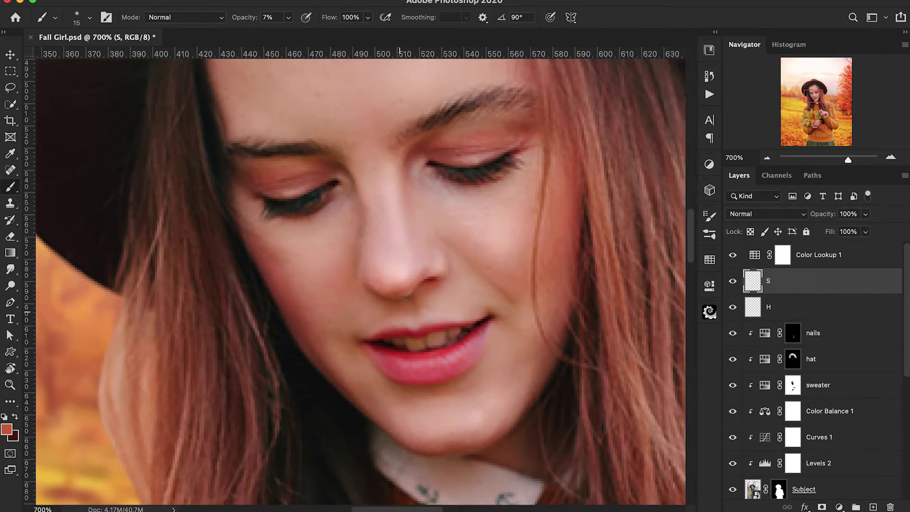
Set the foreground color to a dark red-brown, 6f1a03
{"action": "left_click", "coordinate": [6, 429]}
{"action": "left_click", "coordinate": [715, 122]}
{"action": "left_click", "coordinate": [727, 188]}
{"action": "left_click", "coordinate": [844, 27]}
Paint a broad soft shadow across the upper forehead with a much larger brush
{"action": "scroll", "coordinate": [336, 234], "scroll_direction": "up", "scroll_amount": 7}
{"action": "scroll", "coordinate": [335, 233], "scroll_direction": "left", "scroll_amount": 2}
{"action": "key", "text": "bracketright"}
{"action": "key", "text": "bracketright"}
{"action": "key", "text": "bracketright"}
{"action": "key", "text": "bracketright"}
{"action": "key", "text": "bracketright"}
{"action": "key", "text": "bracketright"}
{"action": "key", "text": "bracketright"}
{"action": "key", "text": "bracketright"}
{"action": "key", "text": "bracketright"}
{"action": "mouse_move", "coordinate": [533, 168]}
{"action": "left_mouse_down"}
{"action": "mouse_move", "coordinate": [533, 182]}
{"action": "mouse_move", "coordinate": [368, 97]}
{"action": "mouse_move", "coordinate": [309, 134]}
{"action": "left_mouse_up"}
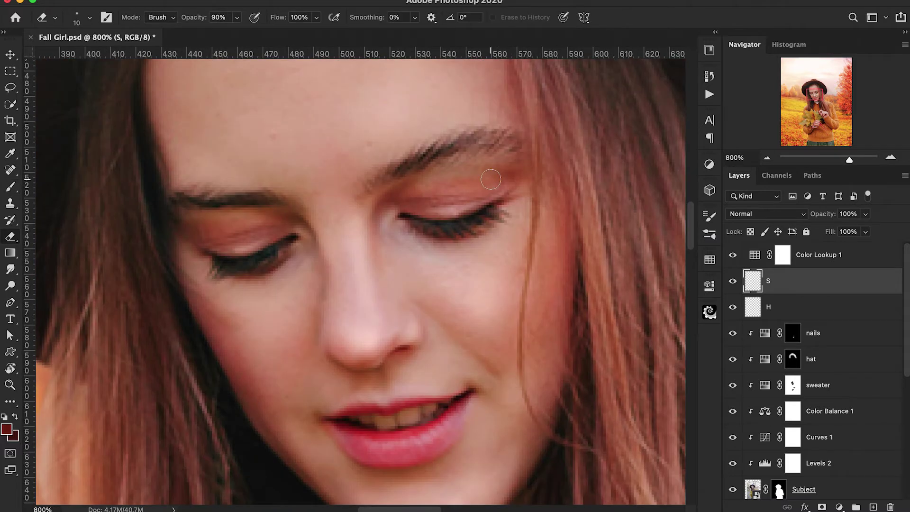
Erase excess shadow around the outer eyelid at 90% opacity, and compare the portrait with the S layer hidden and shown
{"action": "left_click_drag", "start_coordinate": [507, 173], "coordinate": [457, 178]}
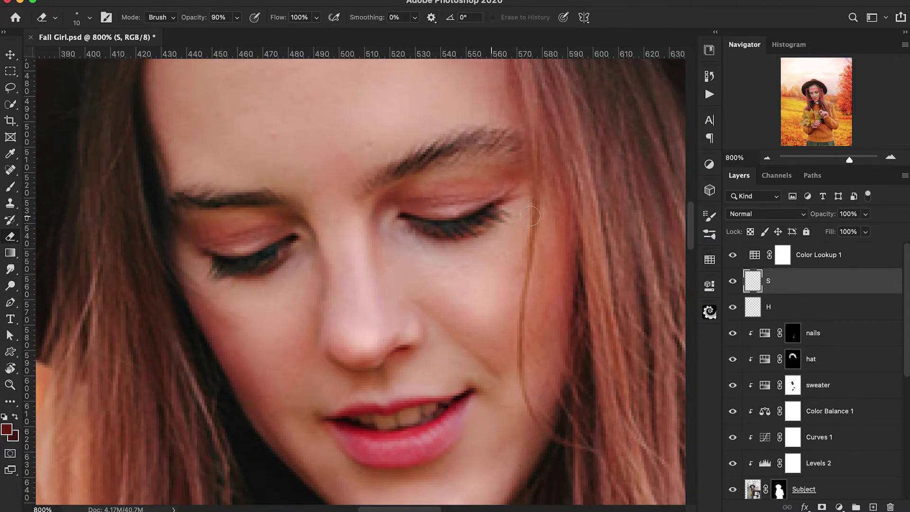
{"action": "key", "text": "super+1"}
{"action": "scroll", "coordinate": [615, 244], "scroll_direction": "down", "scroll_amount": 3}
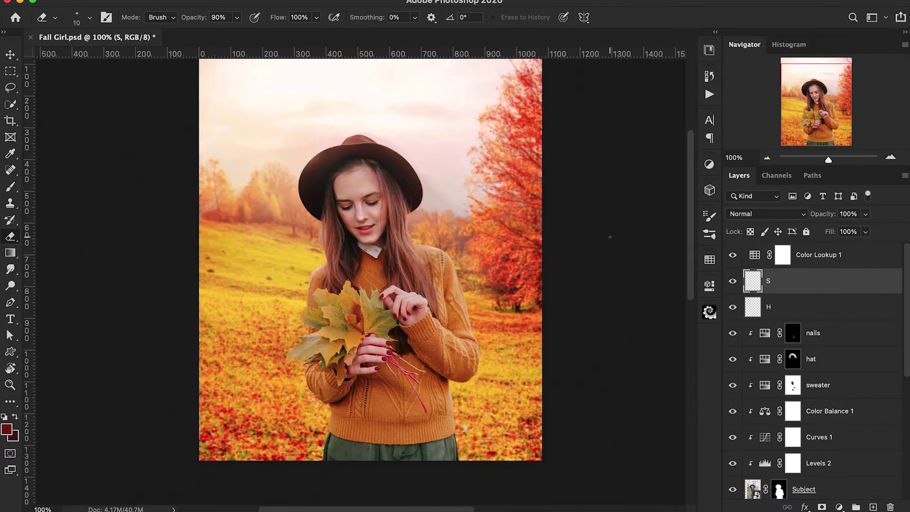
{"action": "left_click", "coordinate": [733, 282]}
{"action": "left_click", "coordinate": [733, 282]}
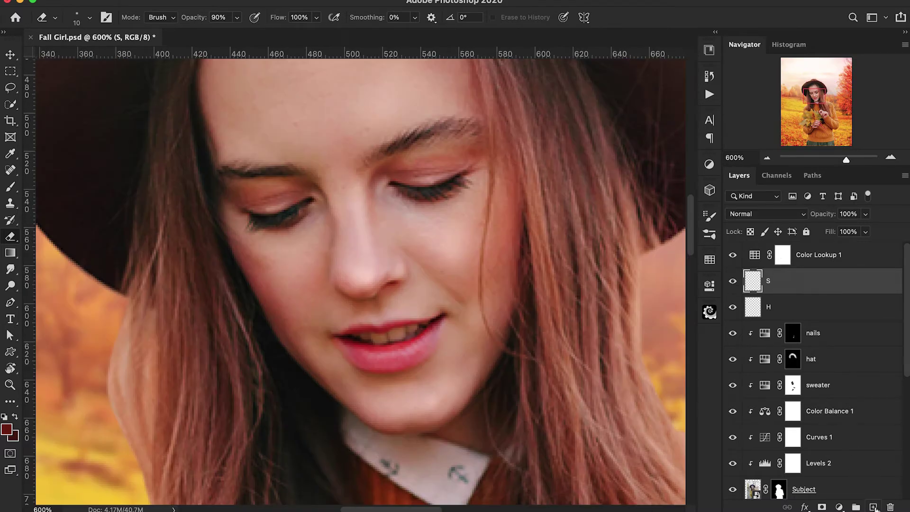
Add a new layer above S and choose a saturated deep red foreground color for the lips
{"action": "left_click", "coordinate": [873, 507]}
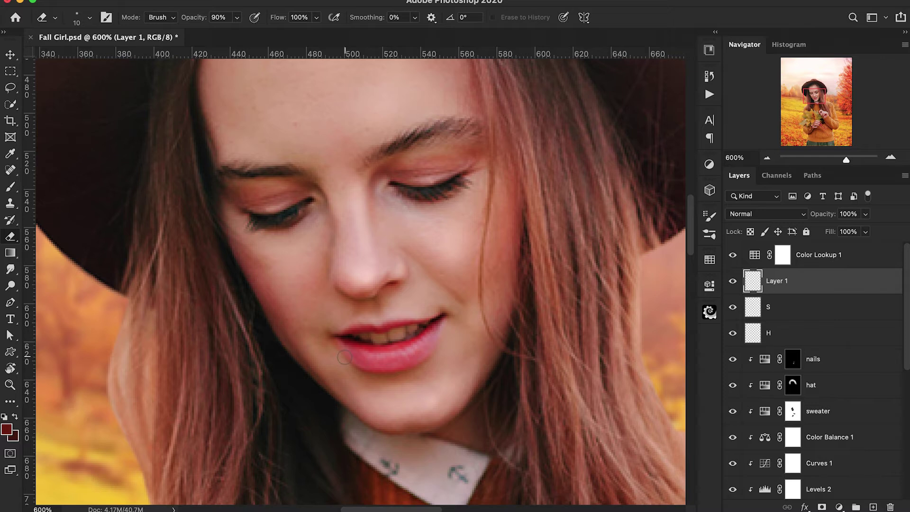
{"action": "left_click", "coordinate": [7, 429]}
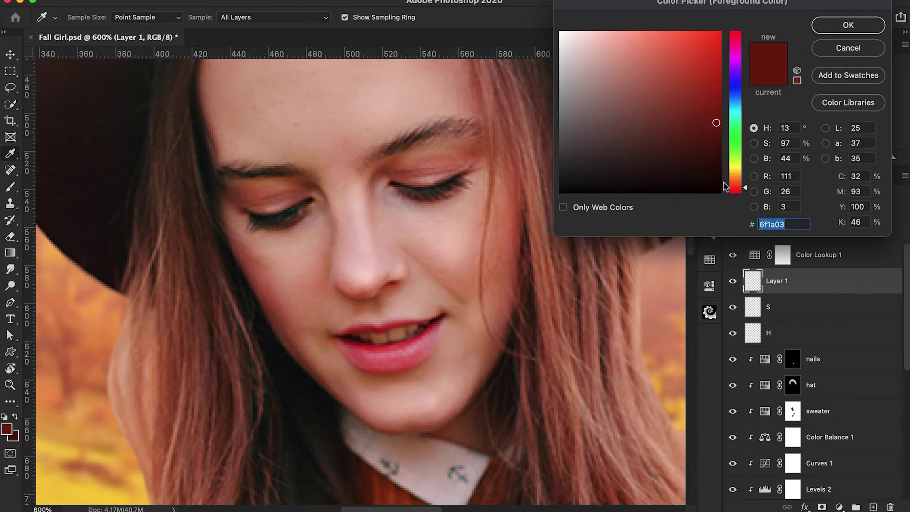
{"action": "left_click_drag", "start_coordinate": [727, 188], "coordinate": [726, 192]}
{"action": "left_click_drag", "start_coordinate": [720, 64], "coordinate": [721, 91]}
{"action": "left_click", "coordinate": [848, 25]}
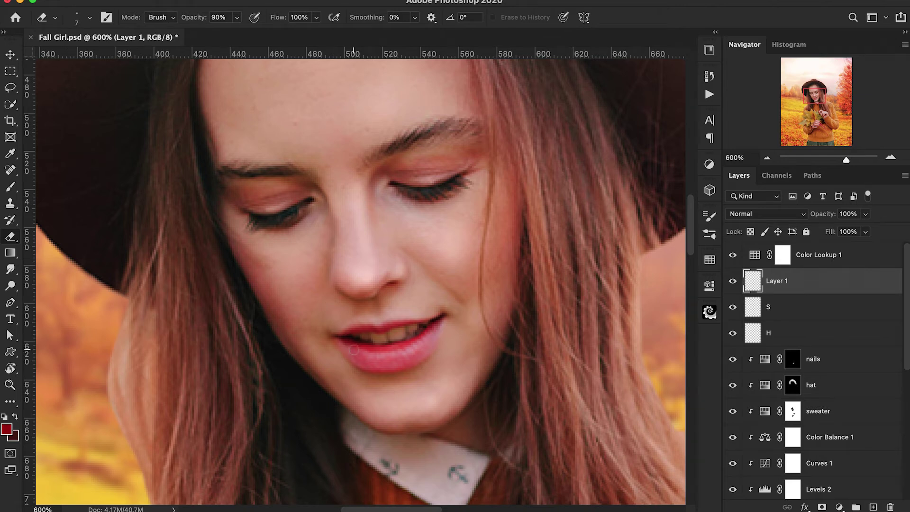
Paint deep red over the lips with a small brush at 10% opacity
{"action": "key", "text": "b"}
{"action": "key", "text": "bracketleft"}
{"action": "key", "text": "bracketleft"}
{"action": "key", "text": "bracketleft"}
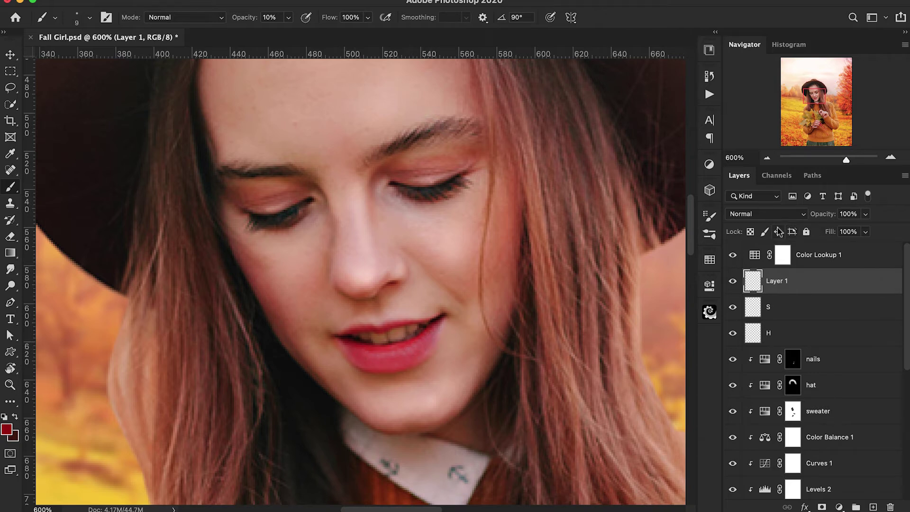
Set the lip color layer's blend mode to Color Burn and rename the layer lips
{"action": "left_click", "coordinate": [773, 214]}
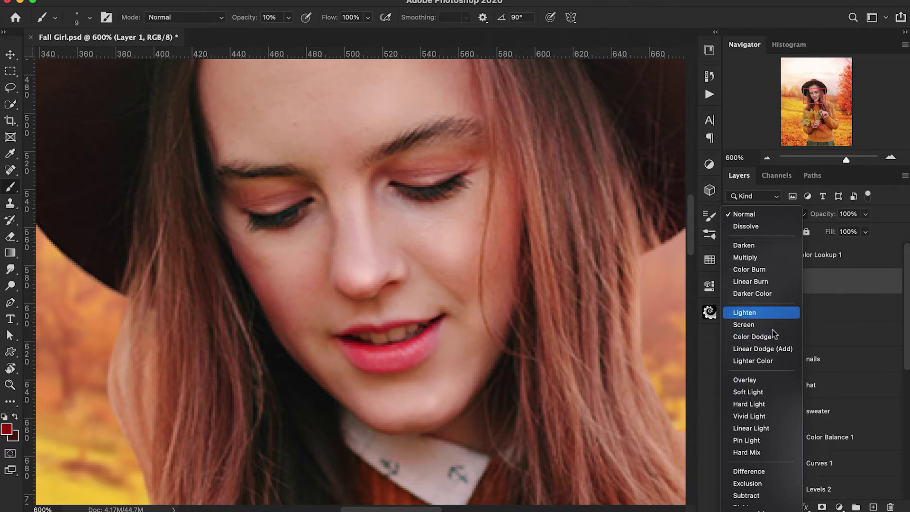
{"action": "left_click", "coordinate": [773, 270]}
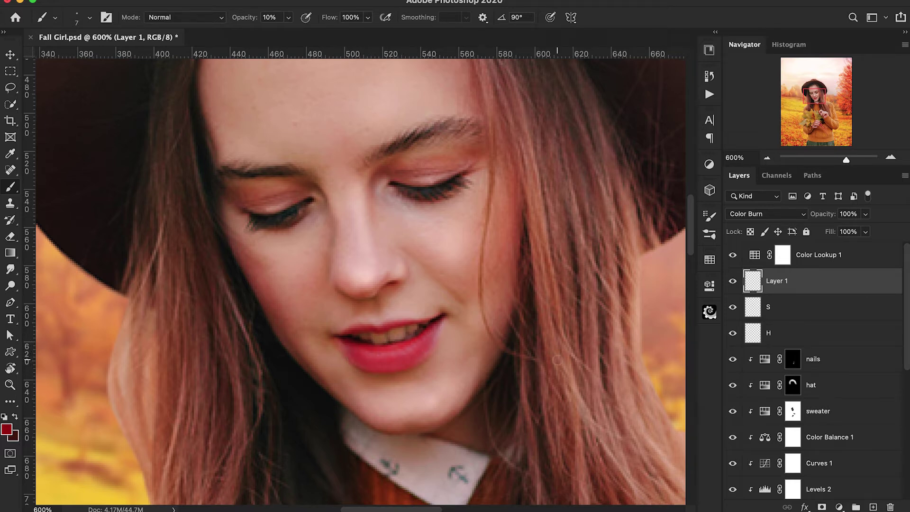
{"action": "double_click", "coordinate": [775, 281]}
{"action": "type", "text": "lips"}
{"action": "key", "text": "Return"}
Add a layer above lips and paint a pale pink highlight on the lower lip with a small brush at 10% opacity
{"action": "left_click", "coordinate": [873, 507]}
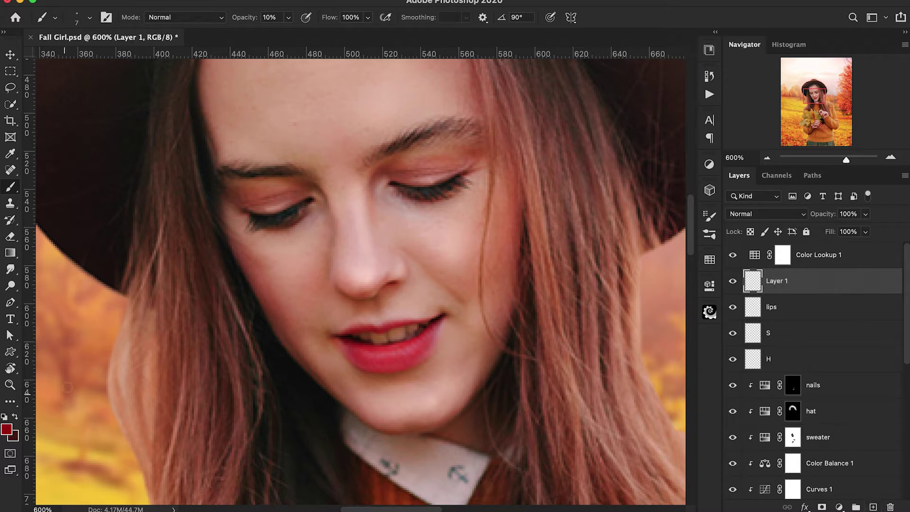
{"action": "left_click", "coordinate": [7, 429]}
{"action": "left_click", "coordinate": [595, 25]}
{"action": "left_click", "coordinate": [846, 26]}
{"action": "mouse_move", "coordinate": [363, 352]}
{"action": "left_mouse_down"}
{"action": "mouse_move", "coordinate": [430, 338]}
{"action": "mouse_move", "coordinate": [358, 354]}
{"action": "left_mouse_up"}
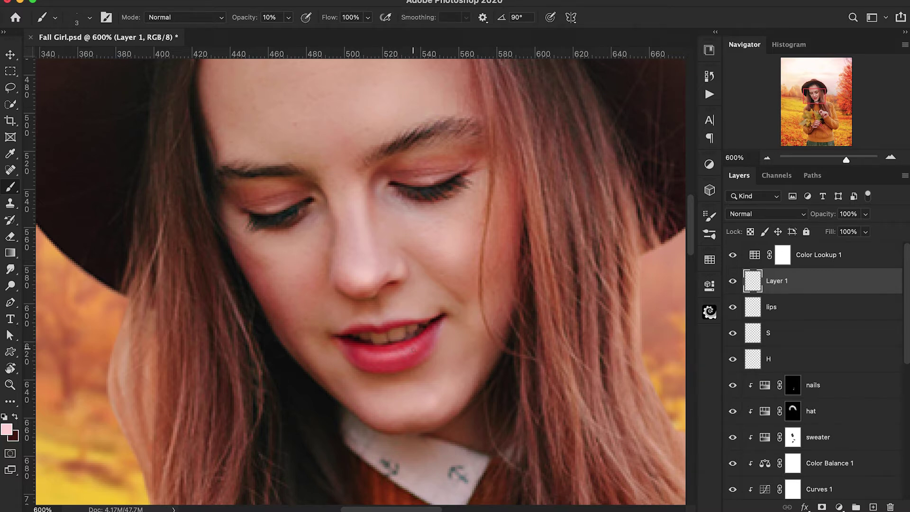
Rename the lip highlight layer lips H
{"action": "key", "text": "super+1"}
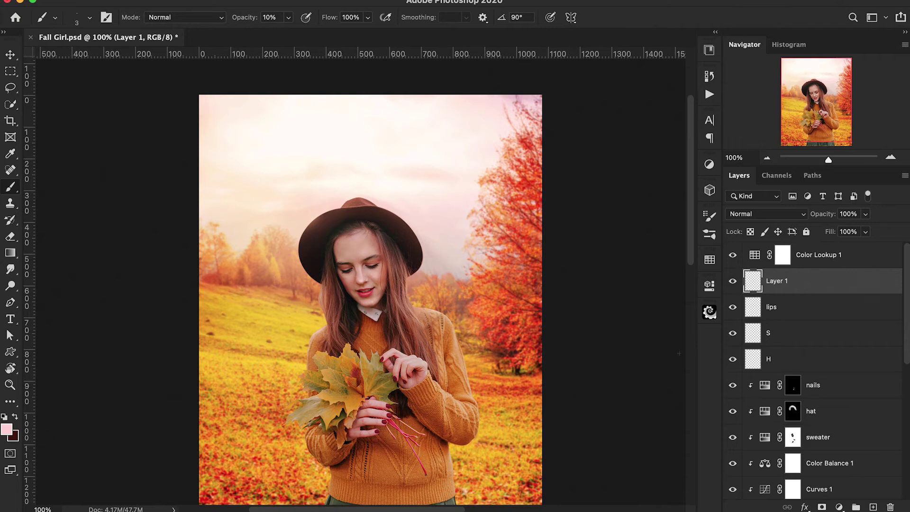
{"action": "double_click", "coordinate": [776, 283]}
{"action": "type", "text": "lips H"}
{"action": "key", "text": "Return"}
{"action": "scroll", "coordinate": [371, 279], "scroll_direction": "down", "scroll_amount": 3}
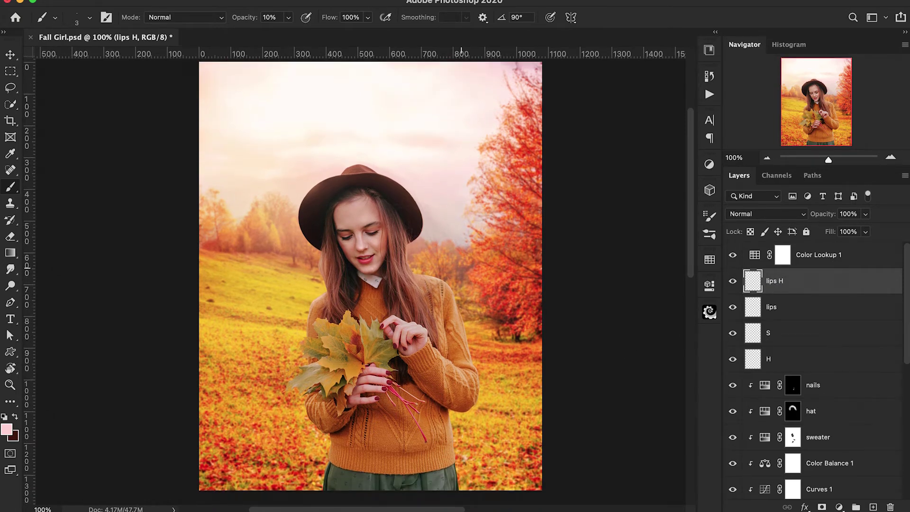
Group the layers from lips H down to H as face touch ups, and compare the image with the group hidden and shown
{"action": "left_click", "coordinate": [796, 363], "text": "shift"}
{"action": "key", "text": "super+g"}
{"action": "double_click", "coordinate": [771, 281]}
{"action": "type", "text": "face touch ups"}
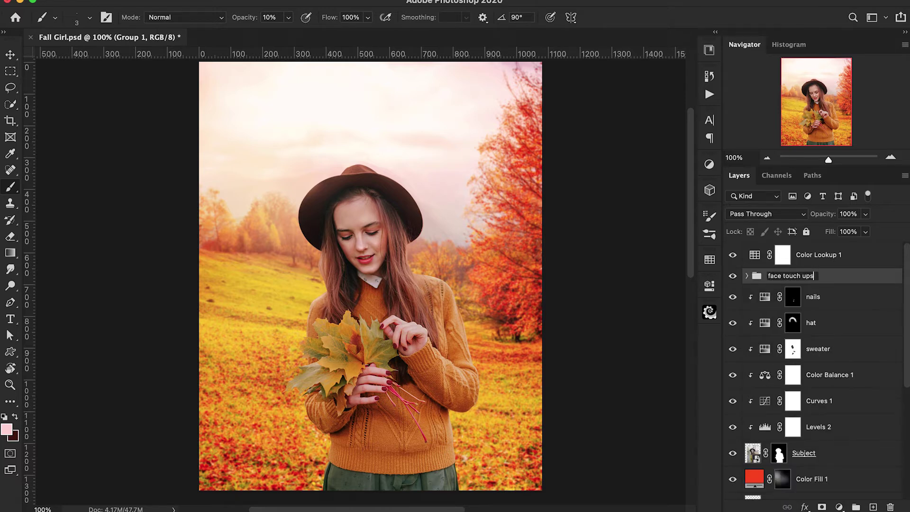
{"action": "key", "text": "Return"}
{"action": "left_click", "coordinate": [733, 276]}
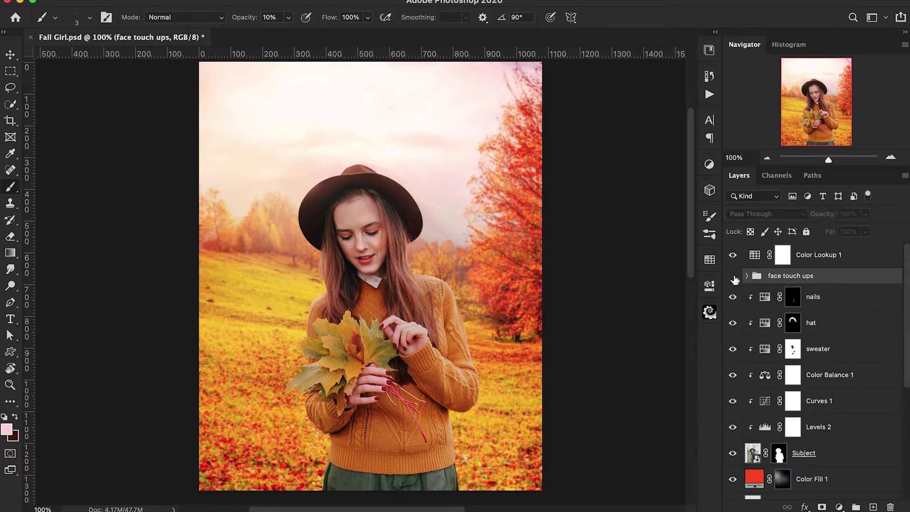
{"action": "left_click", "coordinate": [734, 277]}
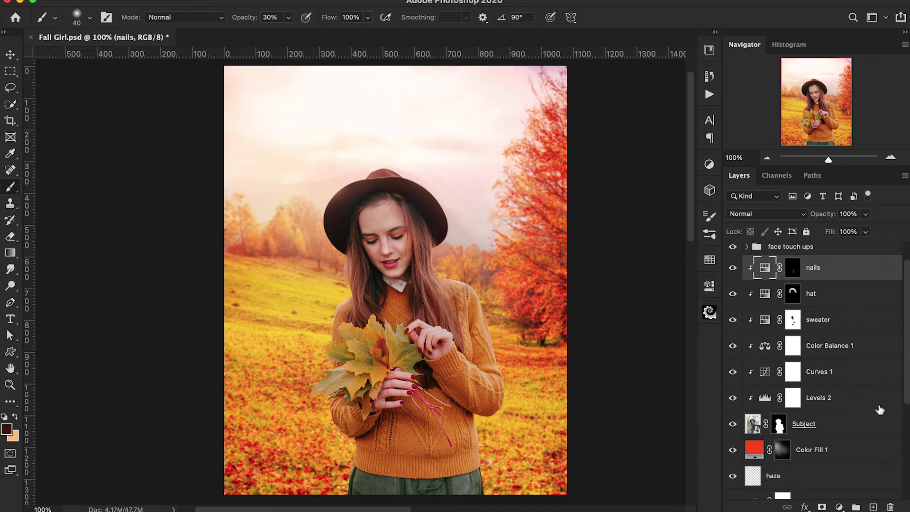
Duplicate the Subject layer and rename the original backup
{"action": "left_click", "coordinate": [849, 427]}
{"action": "key", "text": "super+j"}
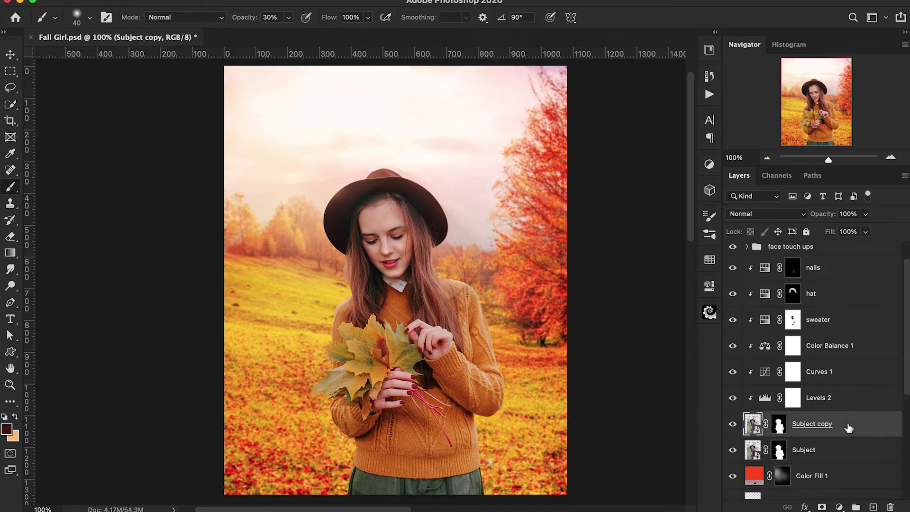
{"action": "double_click", "coordinate": [805, 451]}
{"action": "type", "text": "backup"}
{"action": "key", "text": "Return"}
Convert the Subject copy layer to a smart object and rename it Subject
{"action": "right_click", "coordinate": [802, 423]}
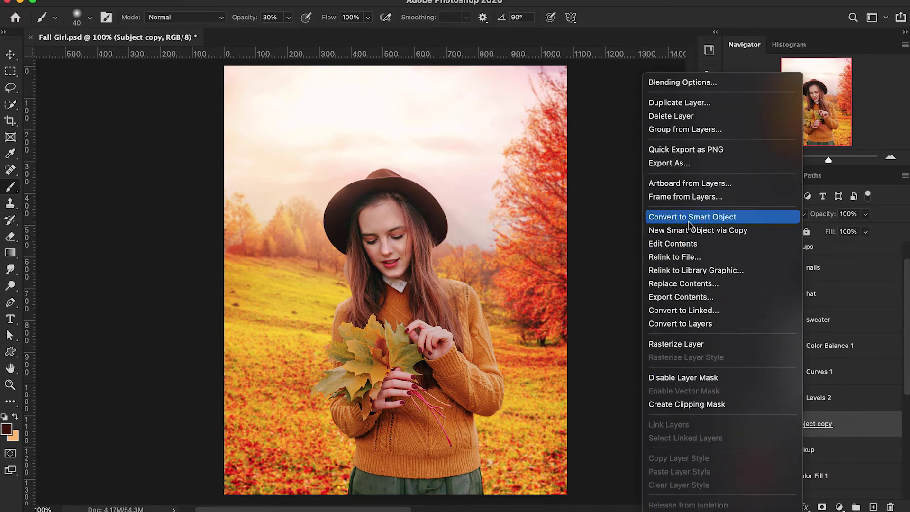
{"action": "left_click", "coordinate": [689, 222]}
{"action": "double_click", "coordinate": [786, 425]}
{"action": "key", "text": "Right"}
{"action": "key", "text": "BackSpace"}
{"action": "key", "text": "BackSpace"}
{"action": "key", "text": "BackSpace"}
{"action": "key", "text": "BackSpace"}
{"action": "key", "text": "Return"}
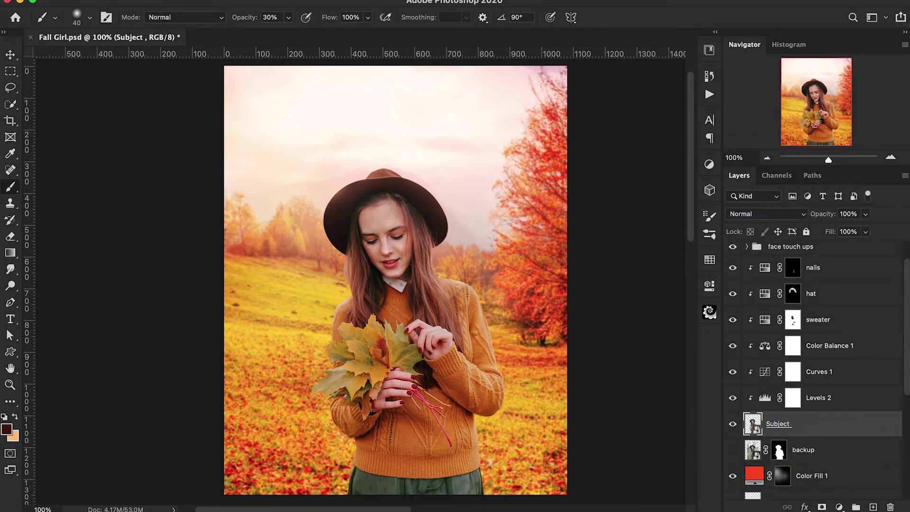
Apply a Gaussian Blur with a radius of 2 pixels to the Subject smart object
{"action": "left_click", "coordinate": [294, 0]}
{"action": "mouse_move", "coordinate": [410, 131]}
{"action": "left_click", "coordinate": [514, 175]}
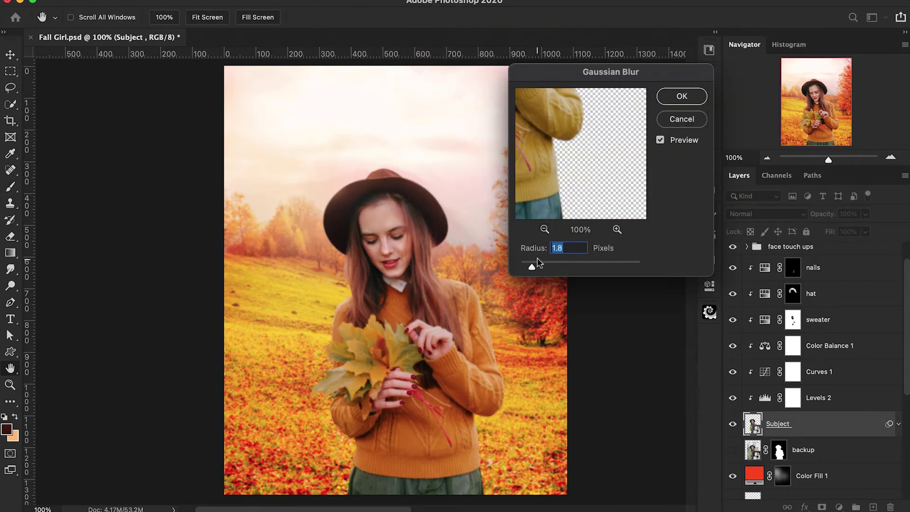
{"action": "type", "text": "2"}
{"action": "left_click", "coordinate": [673, 97]}
Invert the Subject's smart filter mask to black and ready the Brush tool at the woman's shoulder
{"action": "key", "text": "b"}
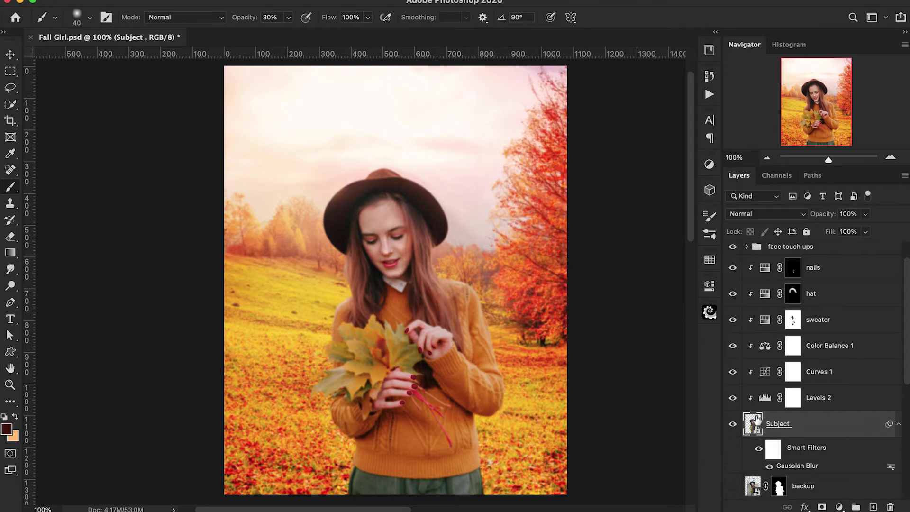
{"action": "left_click", "coordinate": [773, 451]}
{"action": "key", "text": "super+i"}
{"action": "key", "text": "super+plus"}
{"action": "key", "text": "super+plus"}
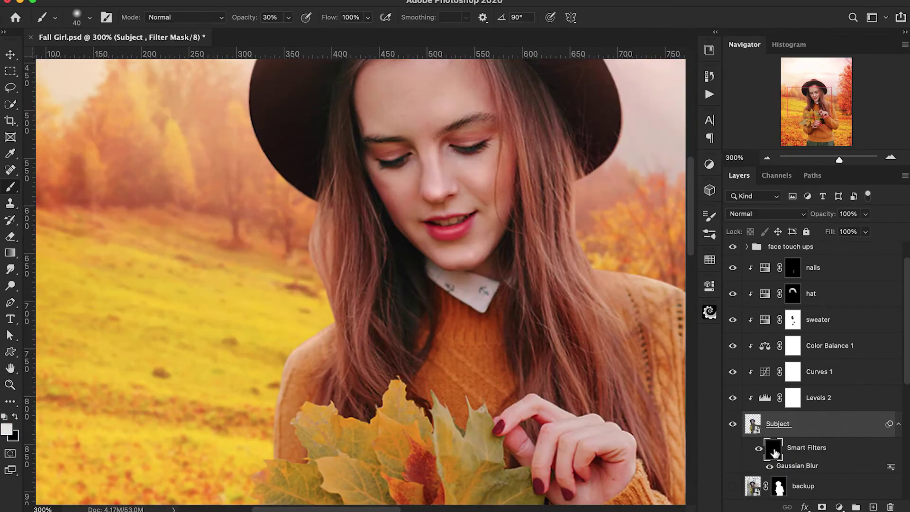
{"action": "scroll", "coordinate": [395, 243], "scroll_direction": "right", "scroll_amount": 6}
{"action": "scroll", "coordinate": [394, 243], "scroll_direction": "right", "scroll_amount": 2}
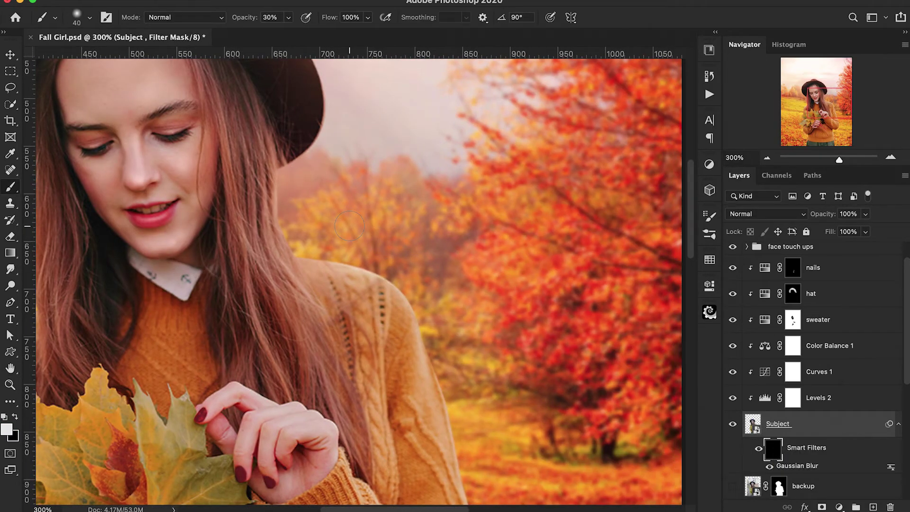
Reveal the blur along the woman's right-hand shoulder, sleeve and waist edges by painting the filter mask with a 25-pixel brush
{"action": "key", "text": "bracketleft"}
{"action": "key", "text": "bracketleft"}
{"action": "key", "text": "bracketleft"}
{"action": "scroll", "coordinate": [473, 416], "scroll_direction": "down", "scroll_amount": 5}
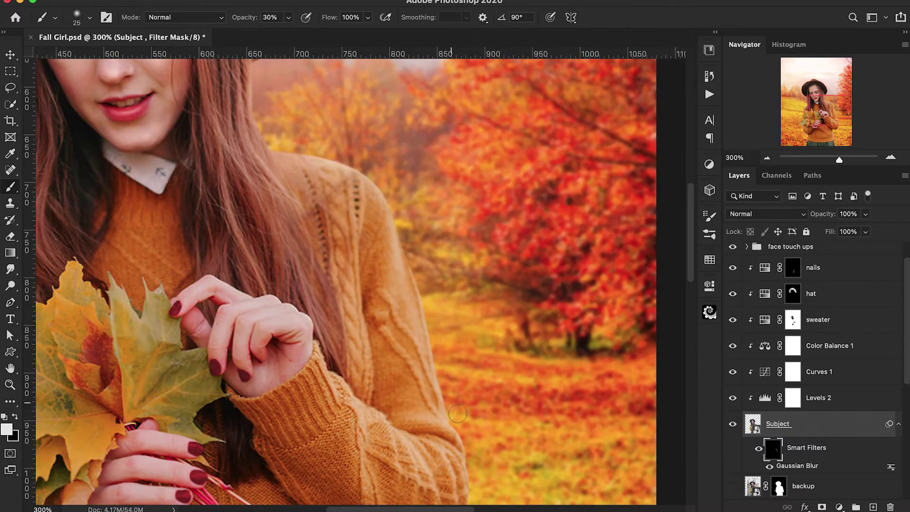
{"action": "scroll", "coordinate": [457, 414], "scroll_direction": "down", "scroll_amount": 4}
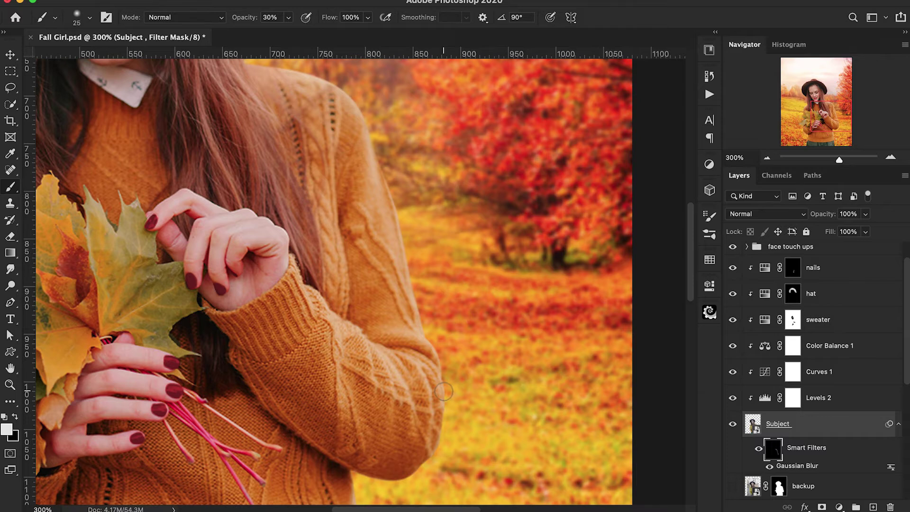
{"action": "scroll", "coordinate": [445, 399], "scroll_direction": "down", "scroll_amount": 3}
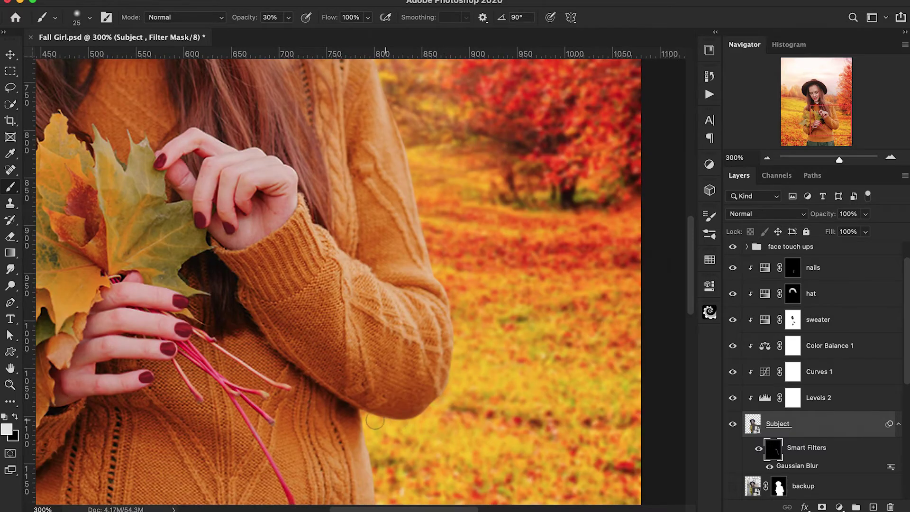
{"action": "scroll", "coordinate": [375, 420], "scroll_direction": "down", "scroll_amount": 4}
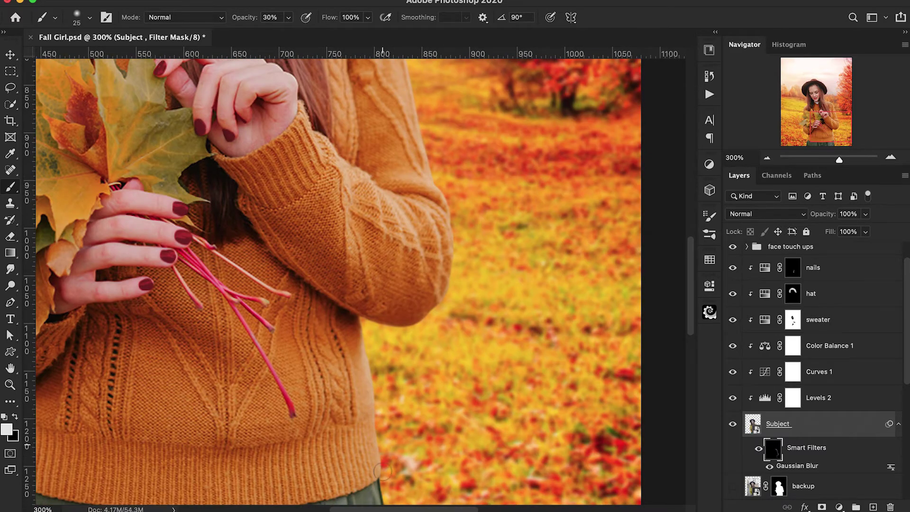
{"action": "scroll", "coordinate": [383, 471], "scroll_direction": "down", "scroll_amount": 5}
Reveal the blur on the filter mask along the leaf-side sleeve, shoulder and hair edges of the woman
{"action": "scroll", "coordinate": [377, 390], "scroll_direction": "left", "scroll_amount": 8}
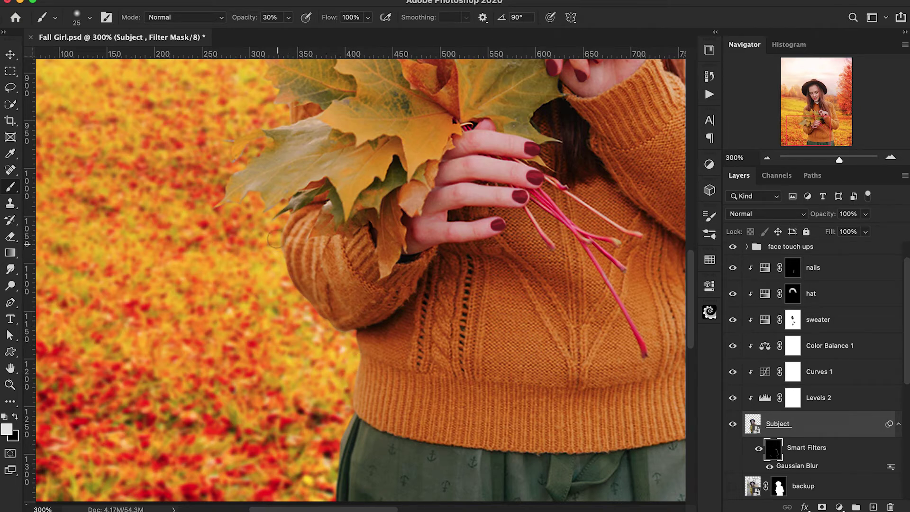
{"action": "scroll", "coordinate": [285, 242], "scroll_direction": "up", "scroll_amount": 6}
{"action": "scroll", "coordinate": [321, 254], "scroll_direction": "up", "scroll_amount": 4}
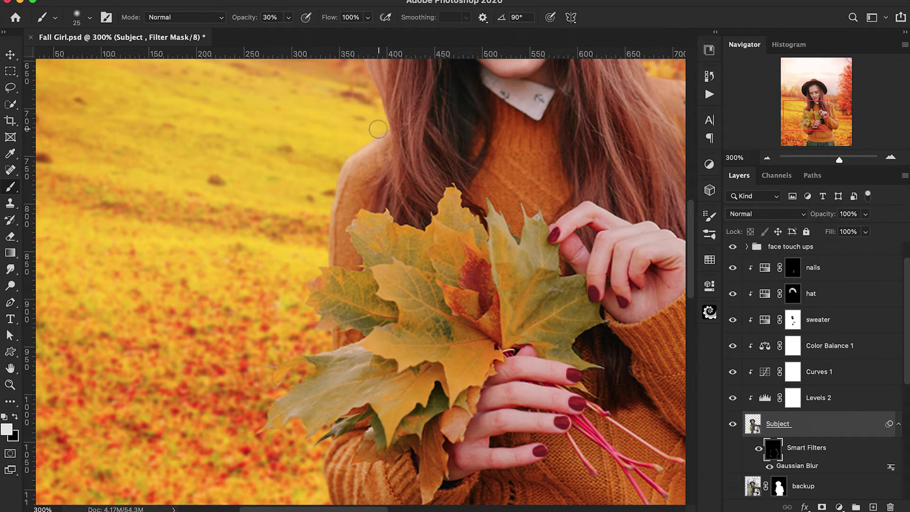
{"action": "scroll", "coordinate": [325, 158], "scroll_direction": "up", "scroll_amount": 5}
{"action": "scroll", "coordinate": [325, 159], "scroll_direction": "right", "scroll_amount": 10}
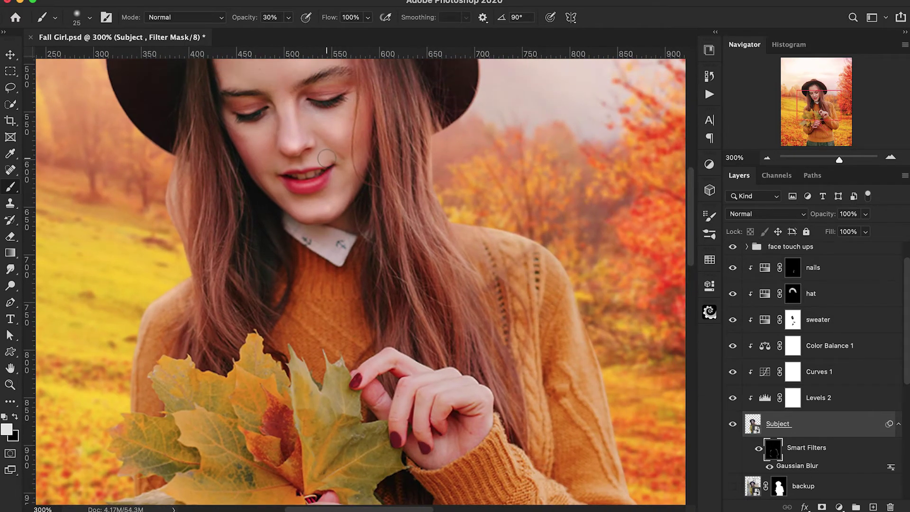
{"action": "key", "text": "ctrl+minus"}
{"action": "key", "text": "ctrl+minus"}
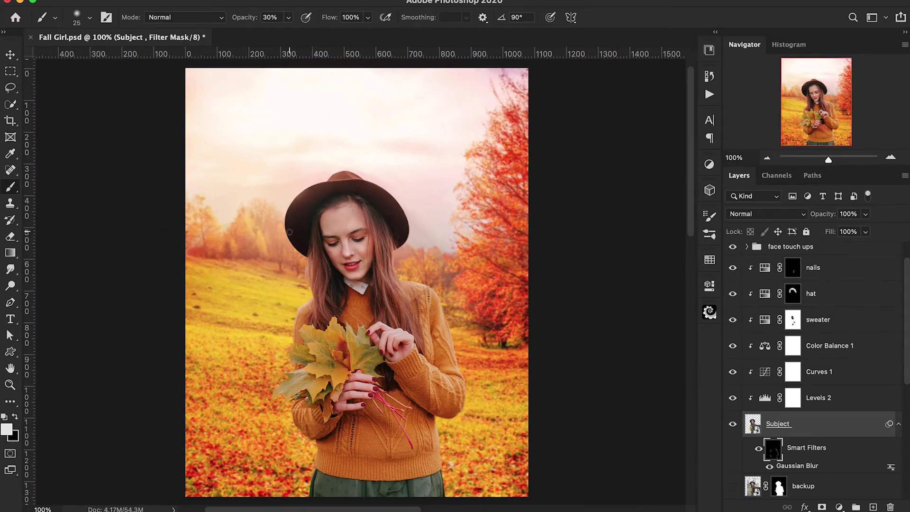
Add a new layer above the nails layer, clip it to the layers below and rename it H
{"action": "scroll", "coordinate": [831, 297], "scroll_direction": "up", "scroll_amount": 2}
{"action": "left_click", "coordinate": [831, 297]}
{"action": "left_click", "coordinate": [873, 507]}
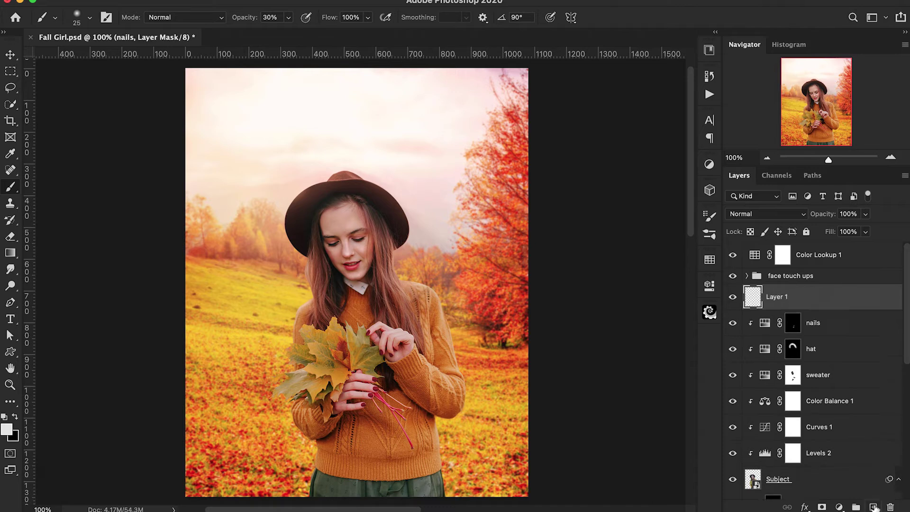
{"action": "left_click", "coordinate": [750, 310], "text": "alt"}
{"action": "double_click", "coordinate": [781, 297]}
{"action": "type", "text": "H"}
{"action": "key", "text": "Return"}
Add another clipped layer above the H layer and rename it S
{"action": "key", "text": "ctrl+shift+alt+n"}
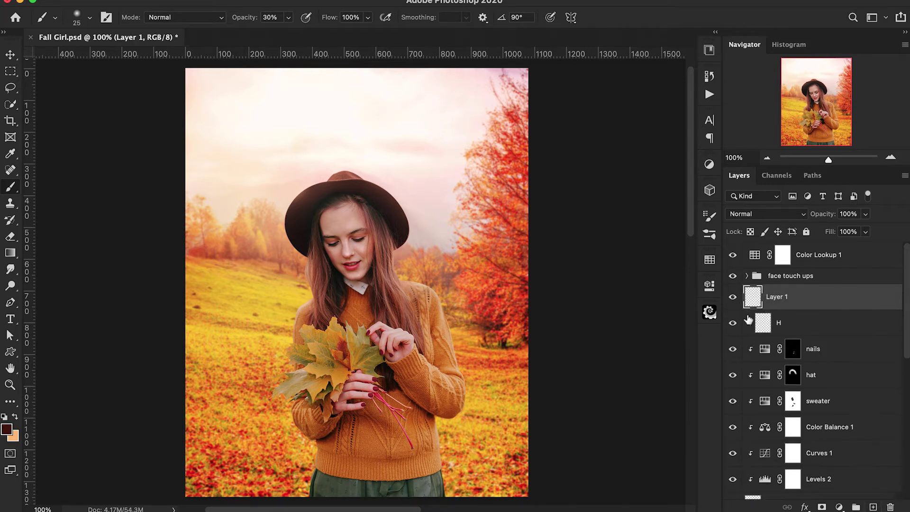
{"action": "left_click", "coordinate": [748, 309], "text": "alt"}
{"action": "key", "text": "Return"}
Make the orange swatch the foreground color and lighten it to a soft peach
{"action": "key", "text": "x"}
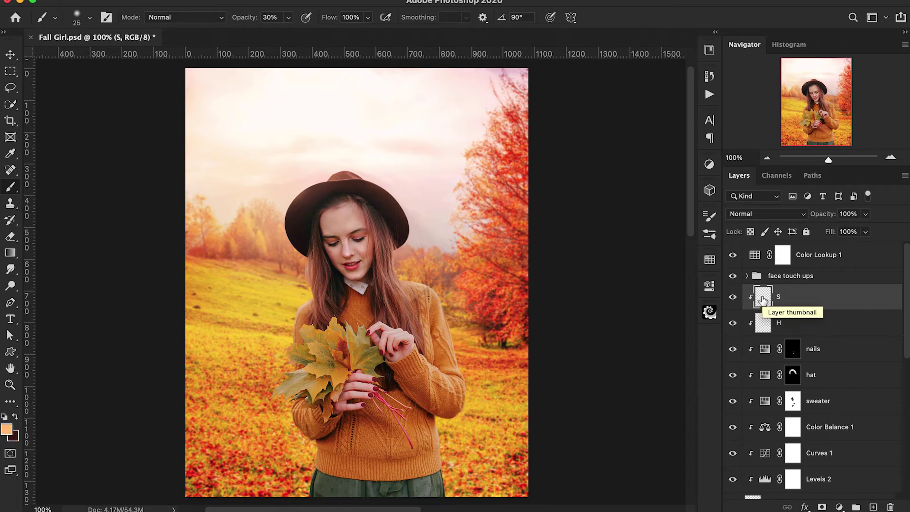
{"action": "left_click", "coordinate": [8, 428]}
{"action": "left_click_drag", "start_coordinate": [725, 178], "coordinate": [725, 174]}
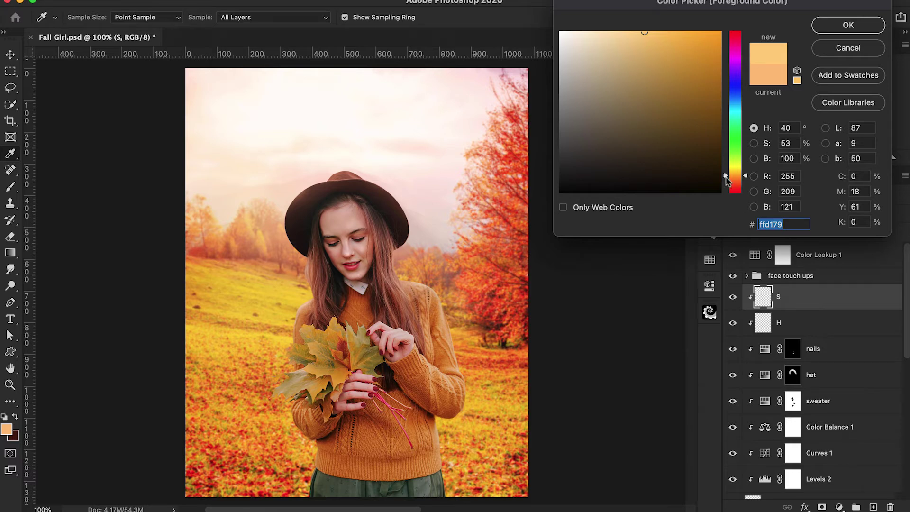
{"action": "left_click_drag", "start_coordinate": [640, 34], "coordinate": [624, 28]}
{"action": "left_click_drag", "start_coordinate": [726, 175], "coordinate": [726, 179]}
{"action": "left_click", "coordinate": [849, 25]}
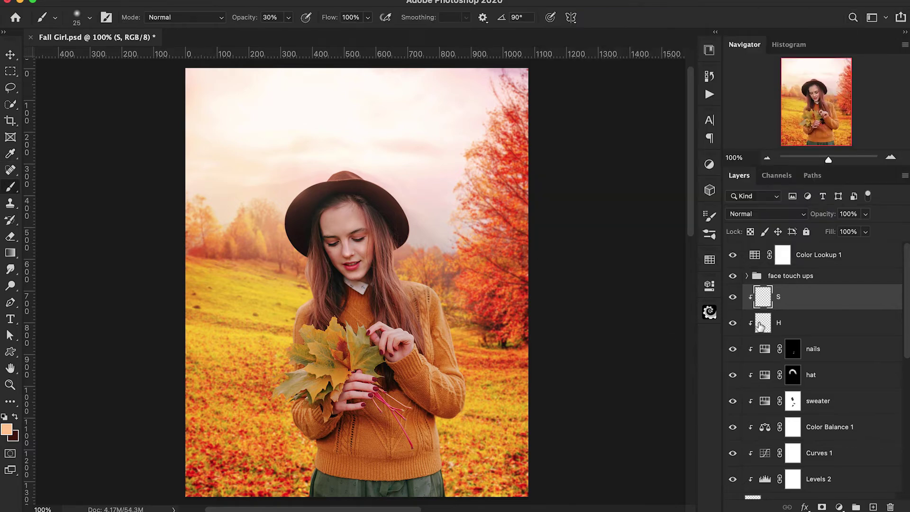
Paint peach highlights on the H layer along the raised arm's outer sleeve edge with a 10-pixel brush at 20% opacity
{"action": "left_click", "coordinate": [762, 324]}
{"action": "key", "text": "ctrl+plus"}
{"action": "key", "text": "ctrl+plus"}
{"action": "key", "text": "ctrl+plus"}
{"action": "scroll", "coordinate": [445, 316], "scroll_direction": "right", "scroll_amount": 10}
{"action": "scroll", "coordinate": [443, 317], "scroll_direction": "down", "scroll_amount": 5}
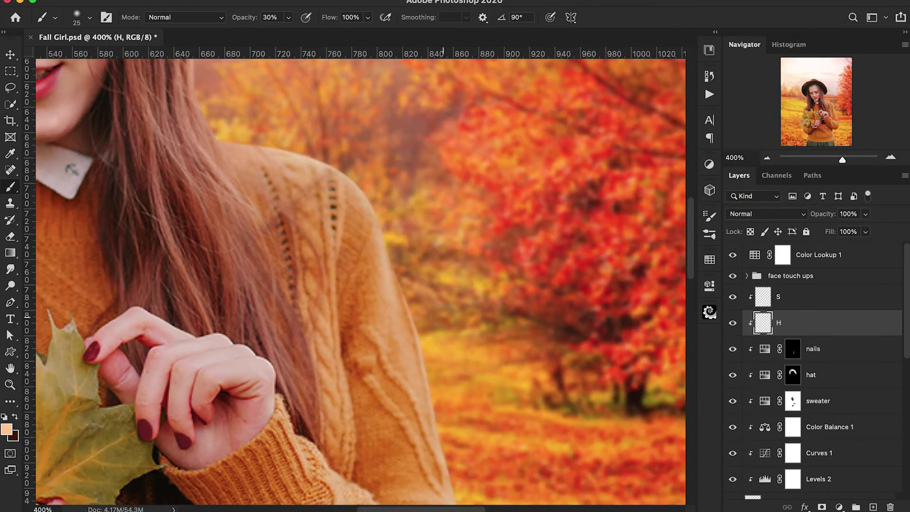
{"action": "scroll", "coordinate": [365, 233], "scroll_direction": "down", "scroll_amount": 3}
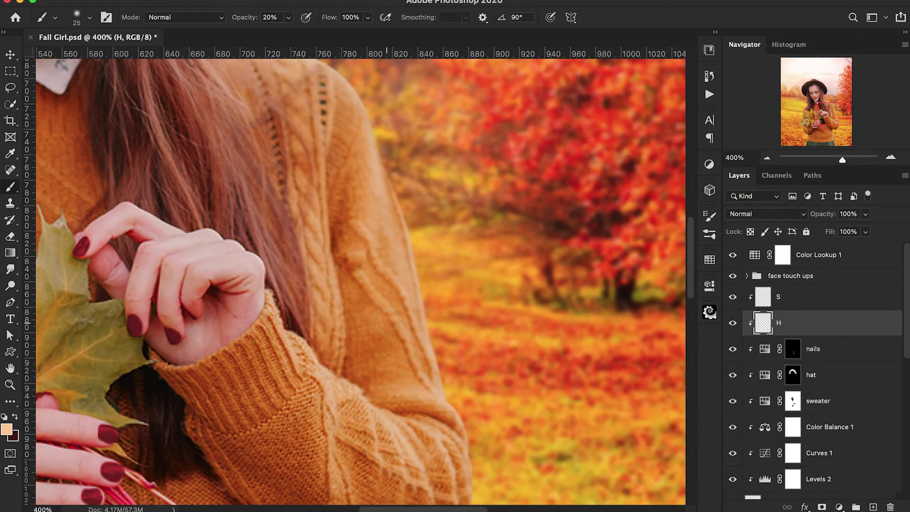
{"action": "key", "text": "bracketleft"}
{"action": "key", "text": "bracketleft"}
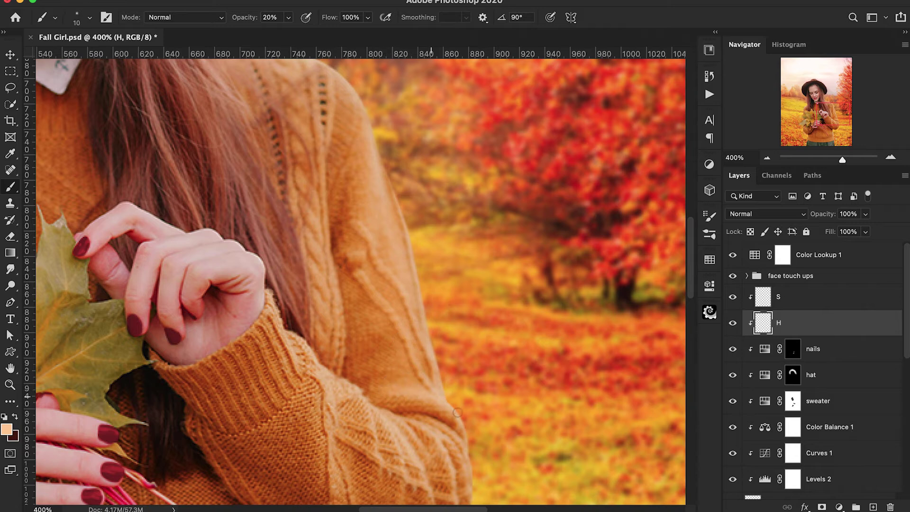
{"action": "scroll", "coordinate": [461, 415], "scroll_direction": "down", "scroll_amount": 4}
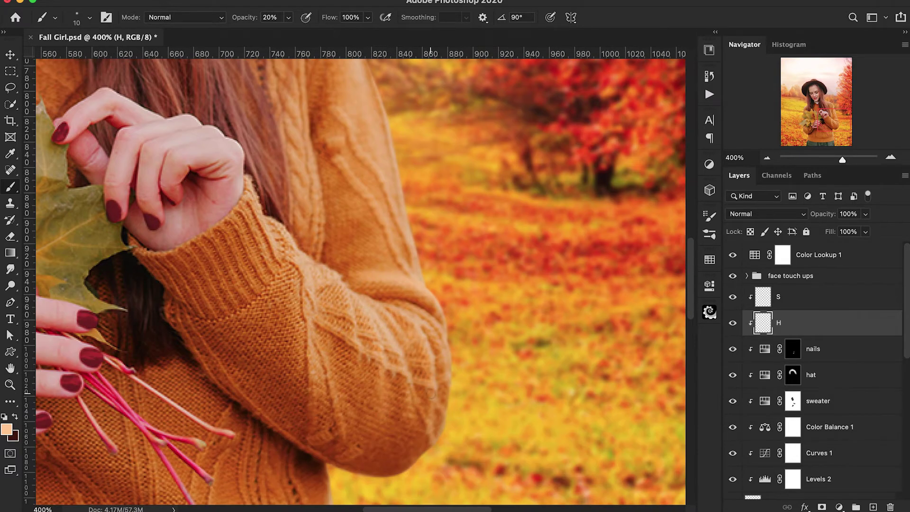
Brush broader highlights over the raised arm's forearm, cuff and upper sleeve on the H layer with a larger brush
{"action": "key", "text": "bracketright"}
{"action": "key", "text": "bracketright"}
{"action": "left_click_drag", "start_coordinate": [298, 290], "coordinate": [308, 379]}
{"action": "left_click_drag", "start_coordinate": [247, 227], "coordinate": [263, 268]}
{"action": "mouse_move", "coordinate": [238, 226]}
{"action": "left_mouse_down"}
{"action": "mouse_move", "coordinate": [257, 270]}
{"action": "mouse_move", "coordinate": [282, 272]}
{"action": "left_mouse_up"}
{"action": "scroll", "coordinate": [298, 148], "scroll_direction": "up", "scroll_amount": 6}
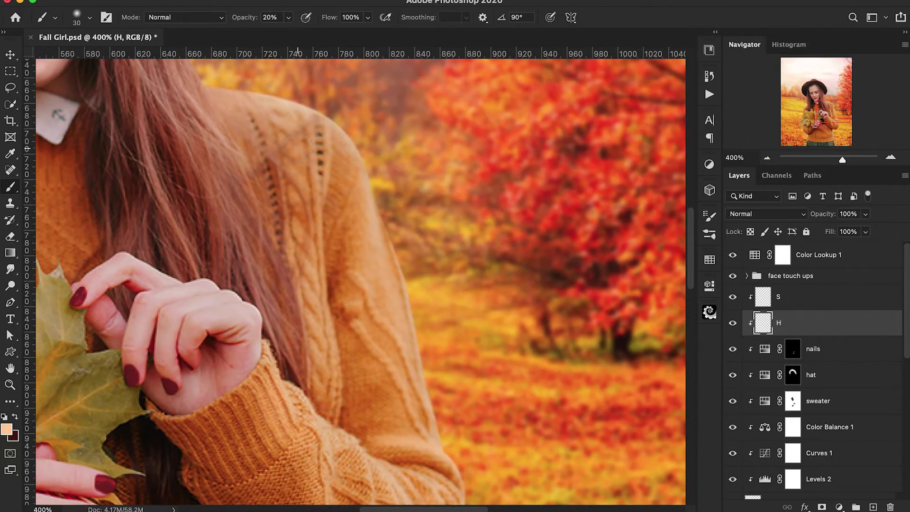
{"action": "mouse_move", "coordinate": [319, 177]}
{"action": "left_mouse_down"}
{"action": "mouse_move", "coordinate": [317, 264]}
{"action": "mouse_move", "coordinate": [334, 392]}
{"action": "left_mouse_up"}
{"action": "left_click_drag", "start_coordinate": [357, 174], "coordinate": [359, 213]}
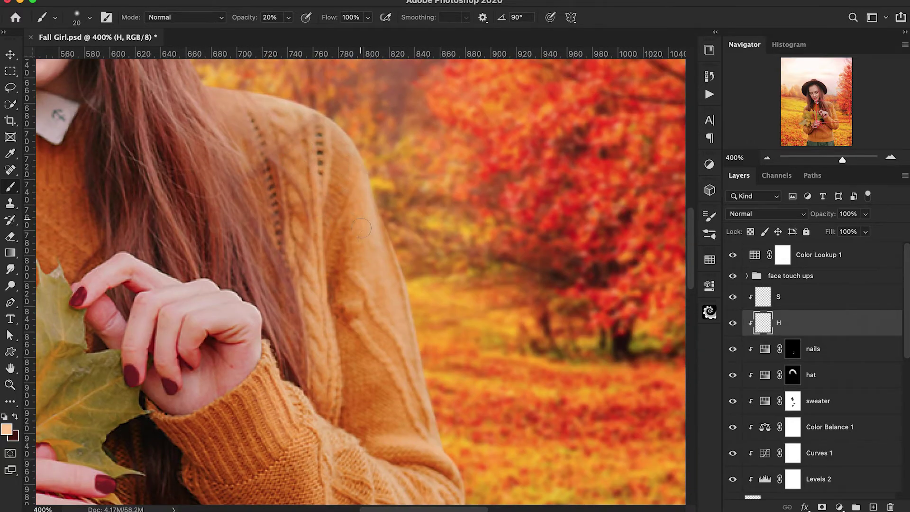
Paint soft highlights across the sweater's front and waist at 10% brush opacity, enlarging the brush to 50 pixels
{"action": "scroll", "coordinate": [455, 228], "scroll_direction": "down", "scroll_amount": 7}
{"action": "scroll", "coordinate": [457, 311], "scroll_direction": "down", "scroll_amount": 5}
{"action": "scroll", "coordinate": [457, 311], "scroll_direction": "left", "scroll_amount": 6}
{"action": "key", "text": "1"}
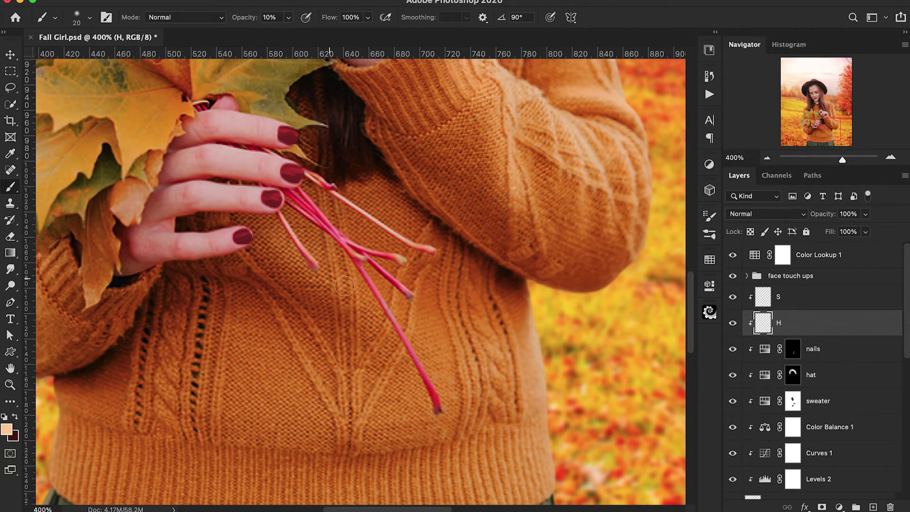
{"action": "left_click_drag", "start_coordinate": [352, 311], "coordinate": [341, 264]}
{"action": "key", "text": "bracketright"}
{"action": "key", "text": "bracketright"}
{"action": "key", "text": "bracketright"}
{"action": "scroll", "coordinate": [453, 410], "scroll_direction": "down", "scroll_amount": 2}
{"action": "scroll", "coordinate": [453, 410], "scroll_direction": "right", "scroll_amount": 3}
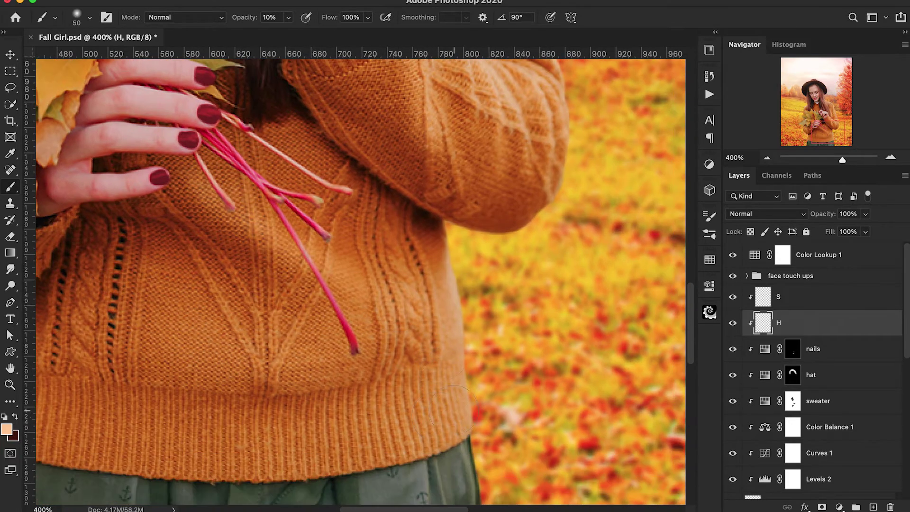
Paint faint highlights along the sweater hem, skirt edges and the leaf-side sleeve and shoulder with the 50-pixel brush
{"action": "scroll", "coordinate": [453, 410], "scroll_direction": "left", "scroll_amount": 5}
{"action": "scroll", "coordinate": [566, 383], "scroll_direction": "down", "scroll_amount": 2}
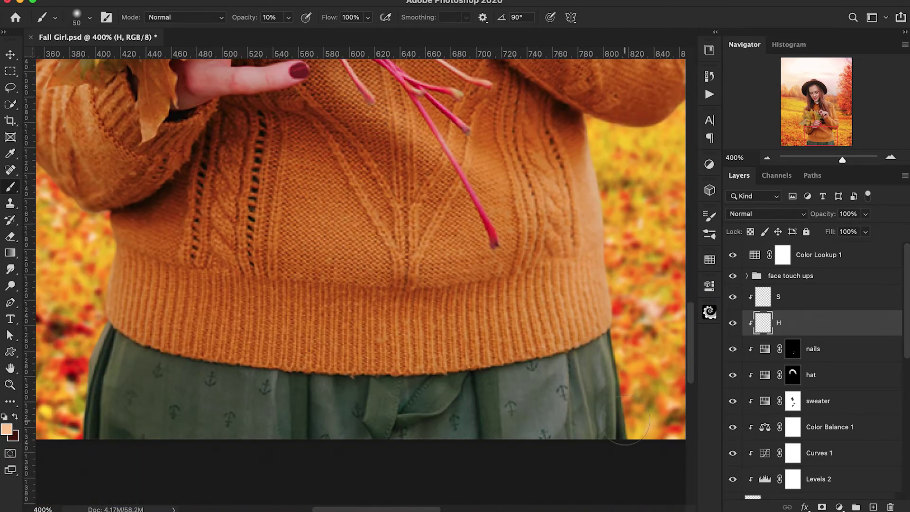
{"action": "scroll", "coordinate": [593, 360], "scroll_direction": "right", "scroll_amount": 3}
{"action": "scroll", "coordinate": [254, 327], "scroll_direction": "left", "scroll_amount": 8}
{"action": "scroll", "coordinate": [254, 327], "scroll_direction": "up", "scroll_amount": 2}
{"action": "scroll", "coordinate": [251, 320], "scroll_direction": "left", "scroll_amount": 4}
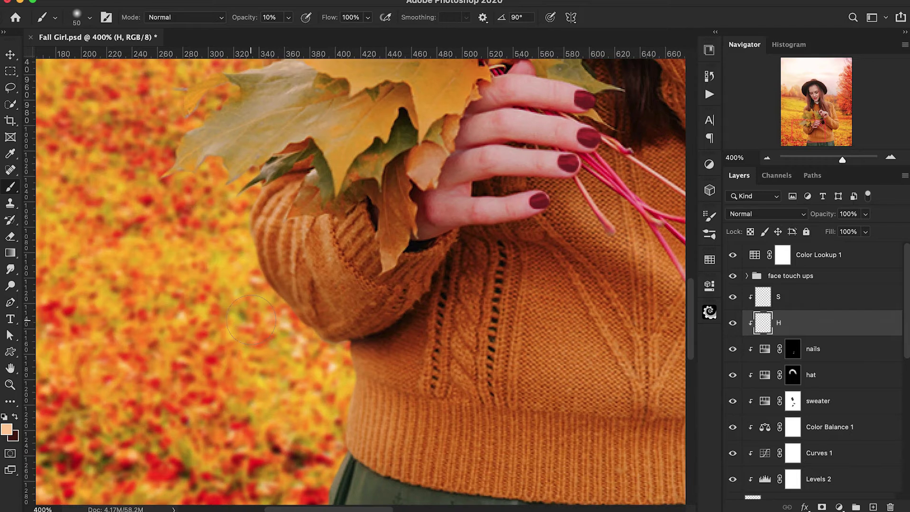
{"action": "scroll", "coordinate": [279, 228], "scroll_direction": "up", "scroll_amount": 10}
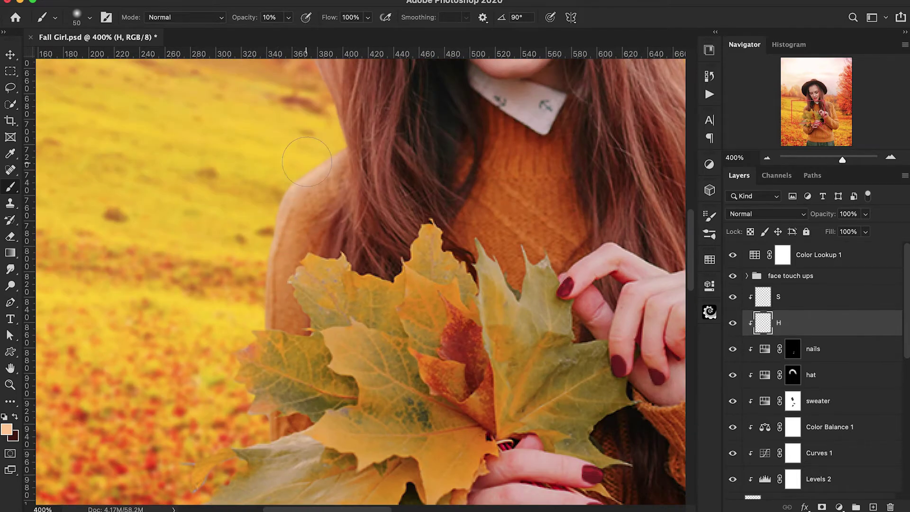
Set the H layer's Blend If to gradually fade the highlights out of the underlying layer's dark tones
{"action": "scroll", "coordinate": [547, 343], "scroll_direction": "down", "scroll_amount": 4}
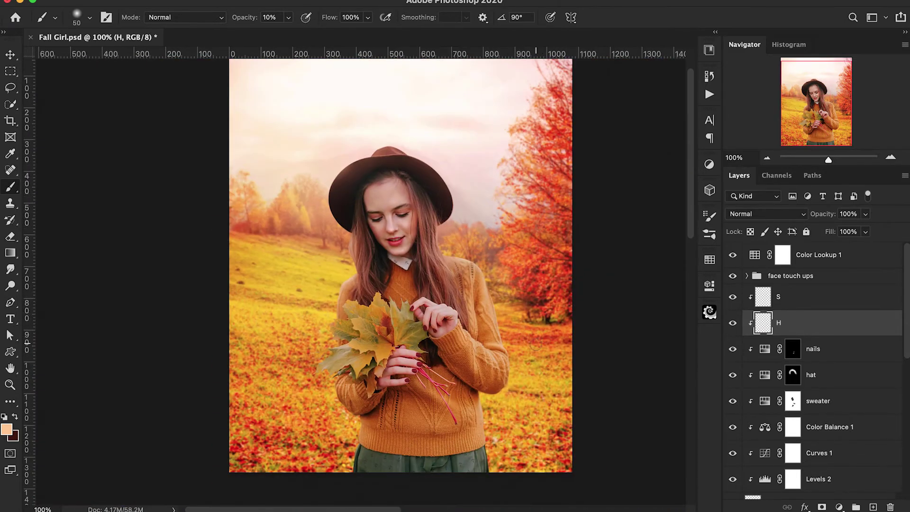
{"action": "double_click", "coordinate": [820, 329]}
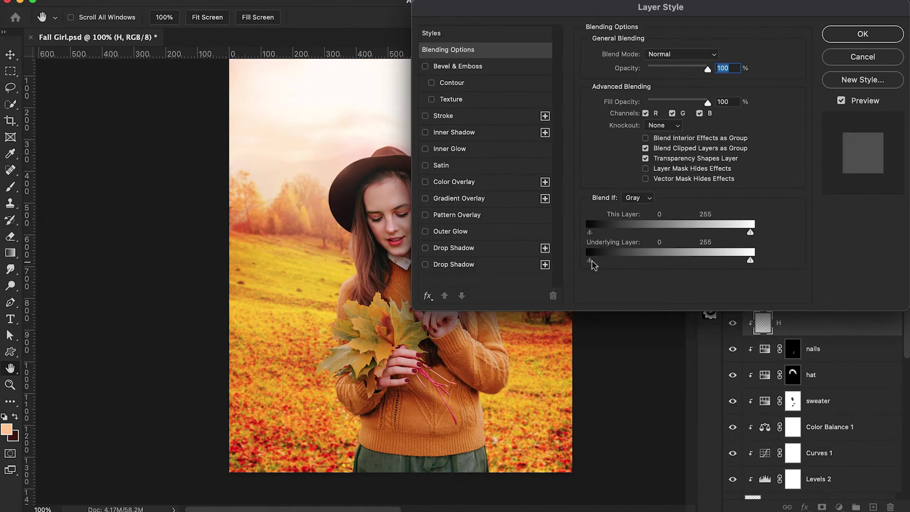
{"action": "scroll", "coordinate": [240, 408], "scroll_direction": "right", "scroll_amount": 10}
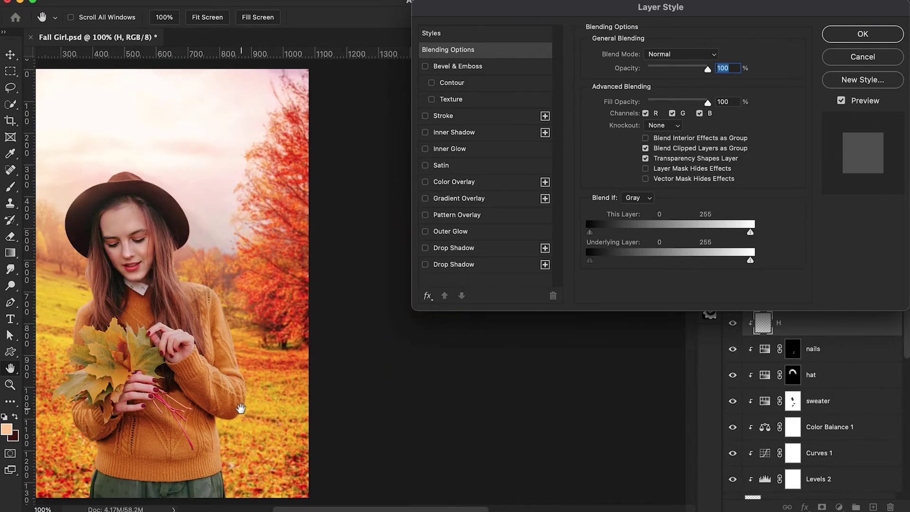
{"action": "scroll", "coordinate": [240, 408], "scroll_direction": "up", "scroll_amount": 3}
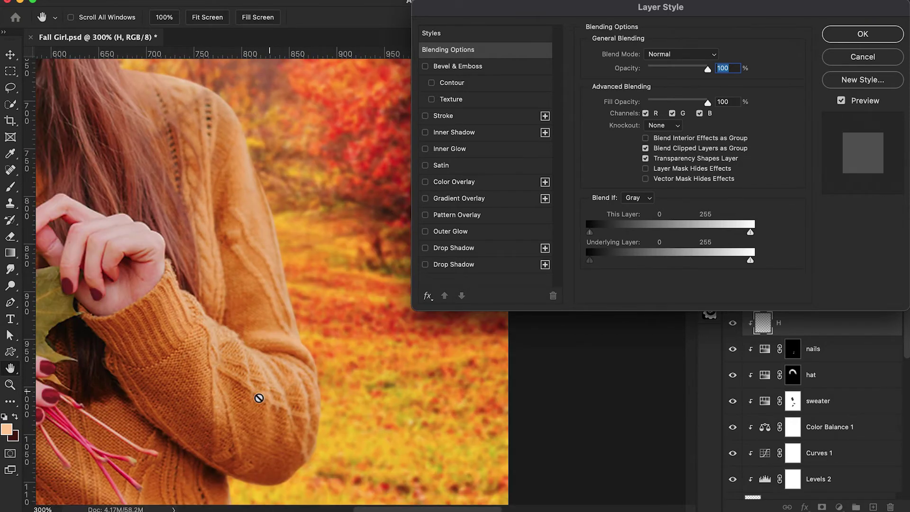
{"action": "left_click_drag", "start_coordinate": [592, 262], "coordinate": [644, 268], "text": "alt"}
{"action": "left_click", "coordinate": [862, 34]}
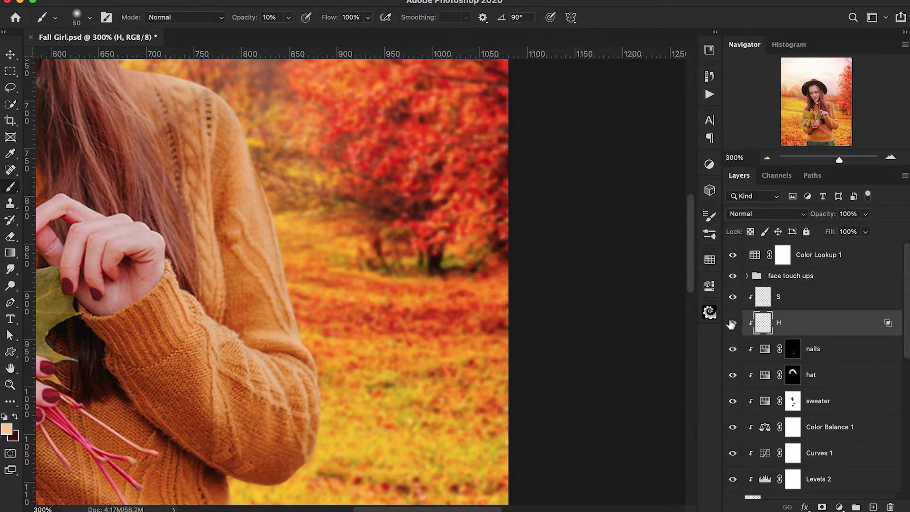
Compare the sweater with and without the H highlights, both close up and across the whole image
{"action": "left_click", "coordinate": [733, 324]}
{"action": "left_click", "coordinate": [732, 323]}
{"action": "left_click", "coordinate": [734, 324]}
{"action": "left_click", "coordinate": [734, 325]}
{"action": "key", "text": "ctrl+minus"}
{"action": "key", "text": "ctrl+minus"}
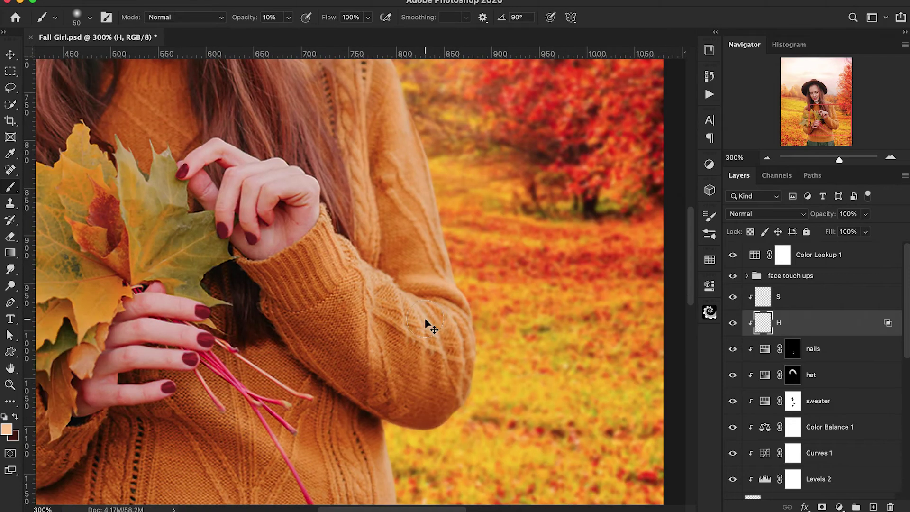
{"action": "left_click_drag", "start_coordinate": [425, 321], "coordinate": [515, 370]}
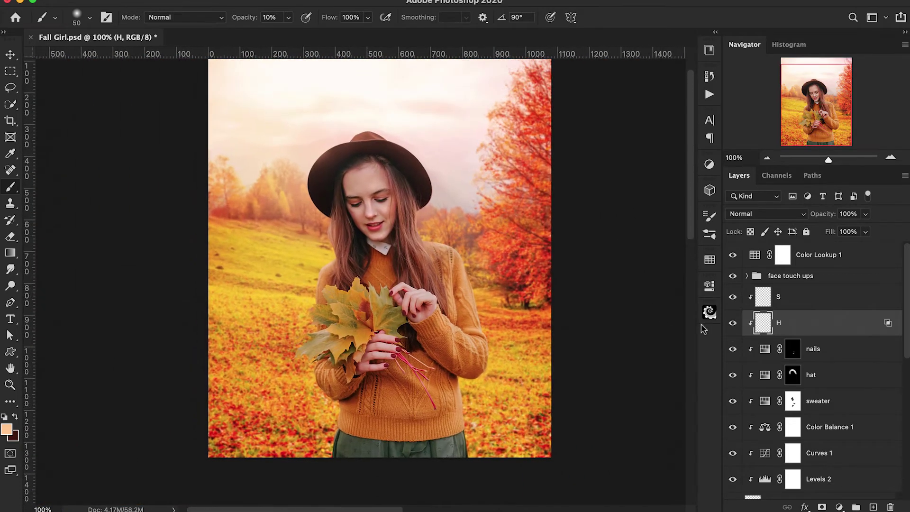
{"action": "left_click", "coordinate": [733, 324]}
{"action": "left_click", "coordinate": [734, 324]}
On the S layer, paint soft dark red-brown shadows along the bent sleeve's cuff, folds and elbow with a 30-pixel brush
{"action": "left_click", "coordinate": [767, 297]}
{"action": "key", "text": "x"}
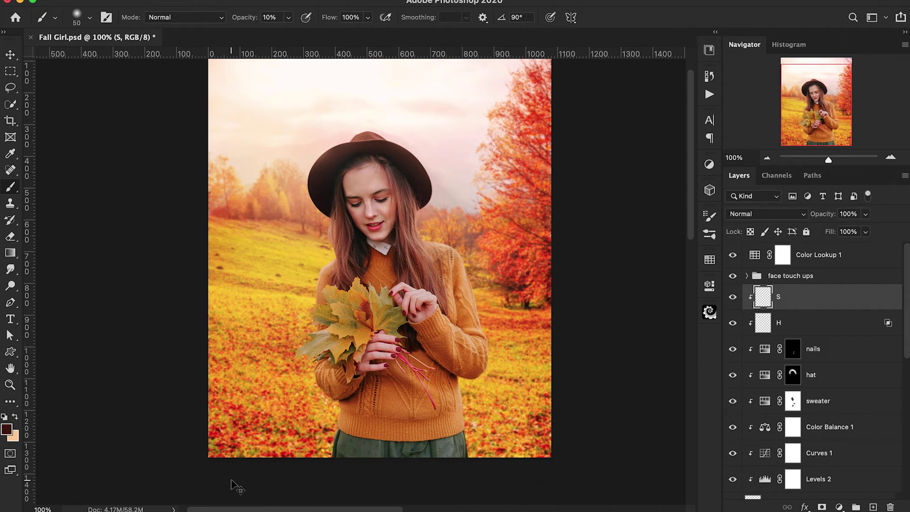
{"action": "key", "text": "super+plus"}
{"action": "key", "text": "super+plus"}
{"action": "key", "text": "super+plus"}
{"action": "mouse_move", "coordinate": [472, 423]}
{"action": "left_mouse_down"}
{"action": "mouse_move", "coordinate": [289, 298]}
{"action": "mouse_move", "coordinate": [190, 199]}
{"action": "left_mouse_up"}
{"action": "key", "text": "bracketleft"}
{"action": "key", "text": "bracketleft"}
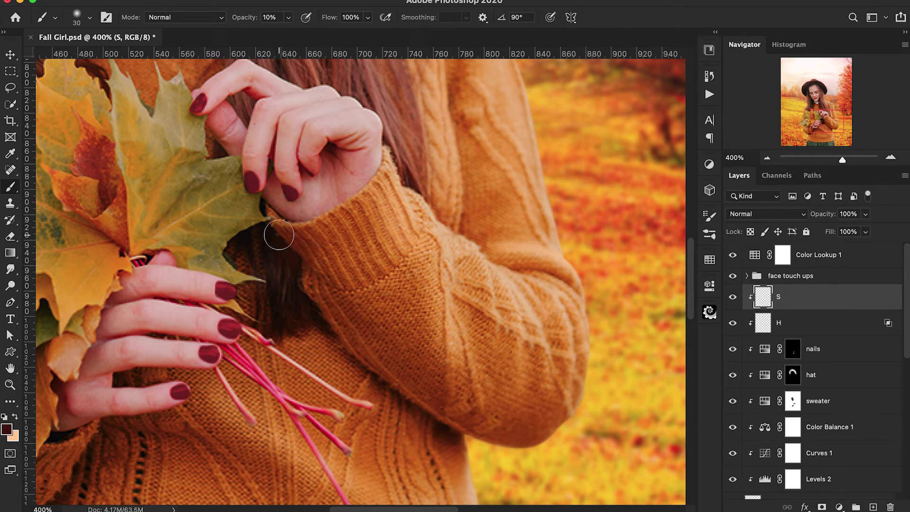
{"action": "scroll", "coordinate": [474, 379], "scroll_direction": "down", "scroll_amount": 2}
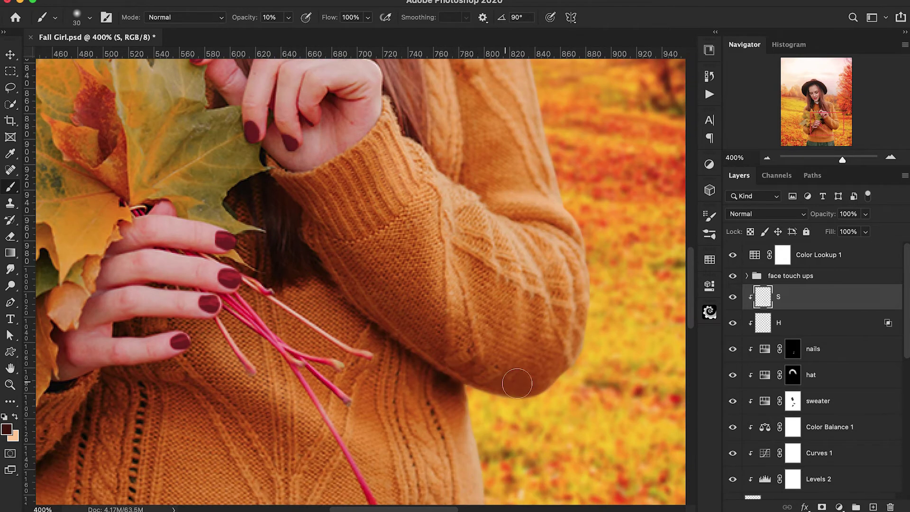
{"action": "scroll", "coordinate": [517, 383], "scroll_direction": "left", "scroll_amount": 5}
Paint stronger shadows at 20% brush opacity on the sweater beneath the hands, around the collar and on the leaf-side sleeve
{"action": "key", "text": "2"}
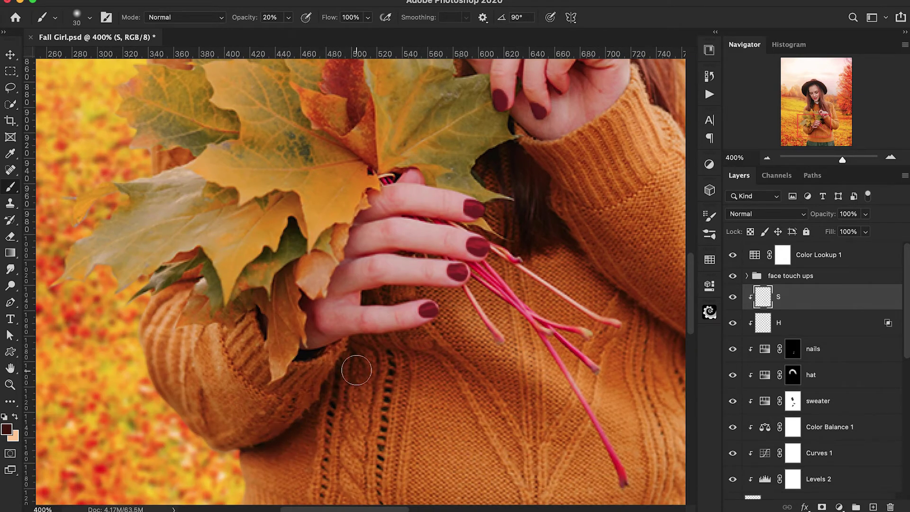
{"action": "scroll", "coordinate": [463, 367], "scroll_direction": "up", "scroll_amount": 6}
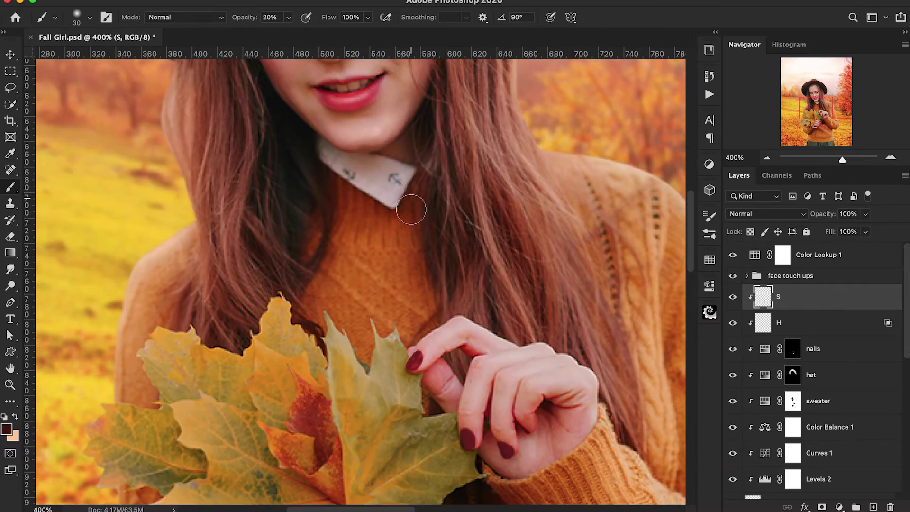
{"action": "scroll", "coordinate": [303, 294], "scroll_direction": "down", "scroll_amount": 3}
{"action": "scroll", "coordinate": [303, 294], "scroll_direction": "left", "scroll_amount": 2}
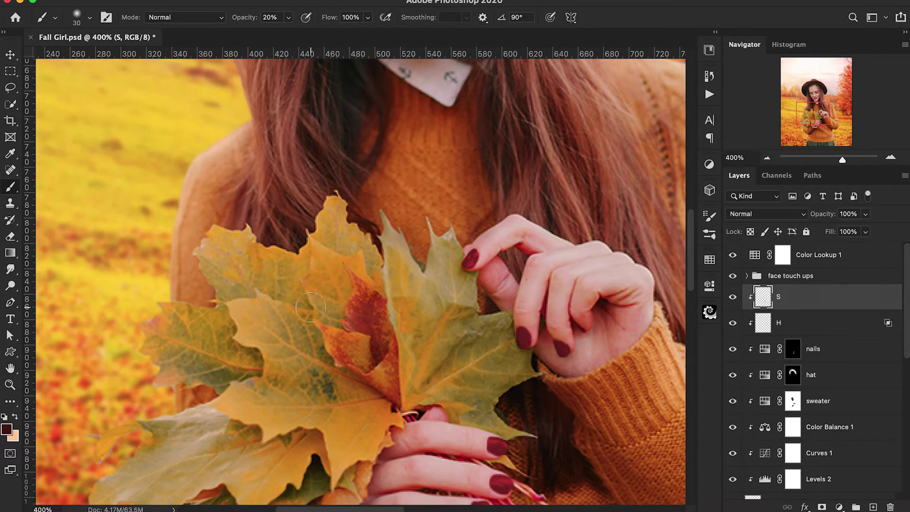
{"action": "scroll", "coordinate": [310, 308], "scroll_direction": "down", "scroll_amount": 2}
{"action": "scroll", "coordinate": [311, 307], "scroll_direction": "left", "scroll_amount": 1}
{"action": "scroll", "coordinate": [225, 223], "scroll_direction": "down", "scroll_amount": 4}
{"action": "scroll", "coordinate": [224, 222], "scroll_direction": "right", "scroll_amount": 2}
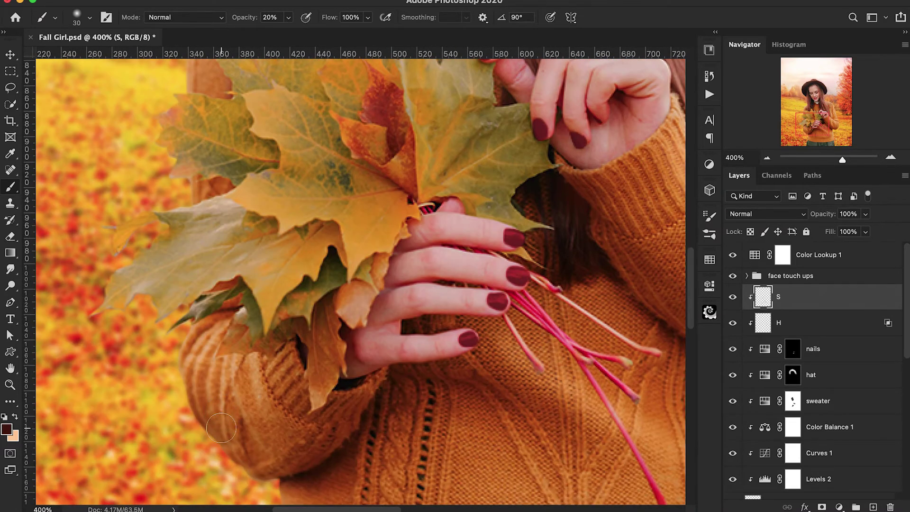
{"action": "scroll", "coordinate": [290, 463], "scroll_direction": "down", "scroll_amount": 2}
{"action": "scroll", "coordinate": [290, 463], "scroll_direction": "right", "scroll_amount": 1}
{"action": "scroll", "coordinate": [318, 447], "scroll_direction": "up", "scroll_amount": 6}
{"action": "scroll", "coordinate": [318, 447], "scroll_direction": "right", "scroll_amount": 3}
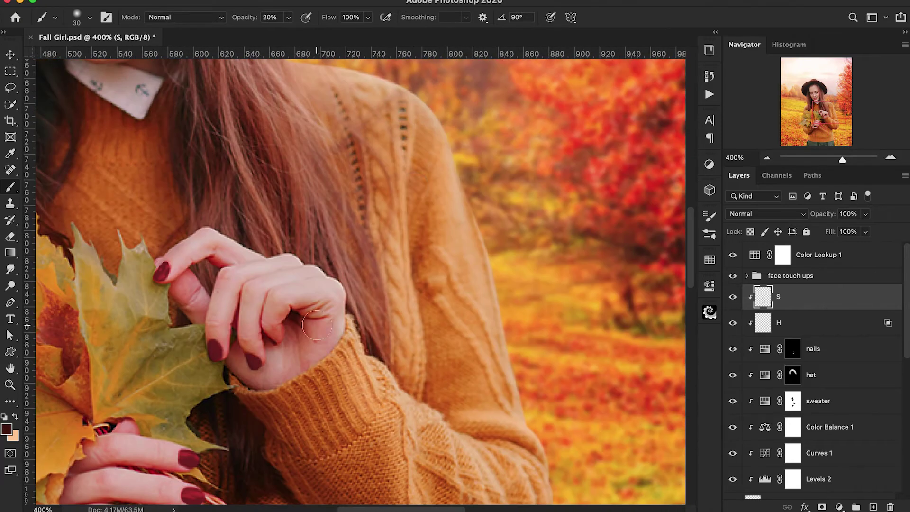
Refine the shadows along the bent sleeve's folds and outer elbow with a 15-pixel brush at 10% opacity
{"action": "key", "text": "bracketleft"}
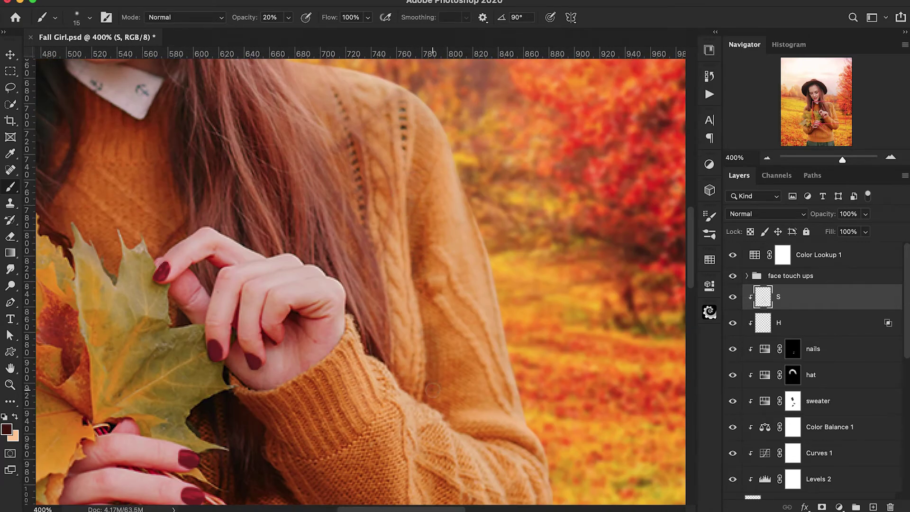
{"action": "key", "text": "1"}
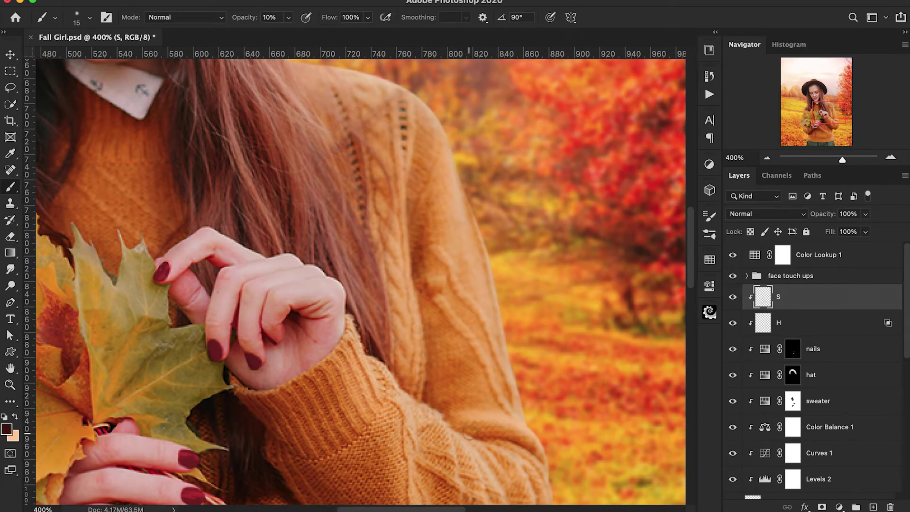
{"action": "scroll", "coordinate": [469, 433], "scroll_direction": "down", "scroll_amount": 3}
{"action": "scroll", "coordinate": [470, 432], "scroll_direction": "right", "scroll_amount": 1}
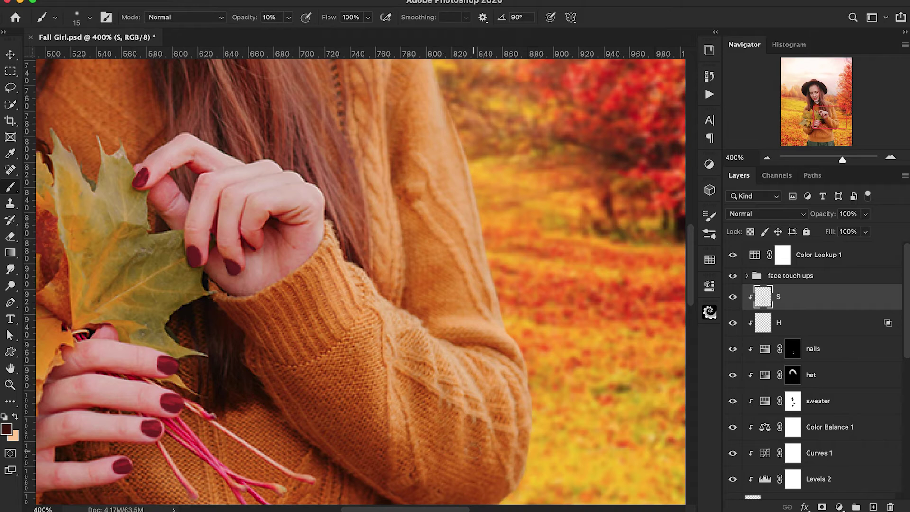
{"action": "left_click_drag", "start_coordinate": [520, 425], "coordinate": [521, 459]}
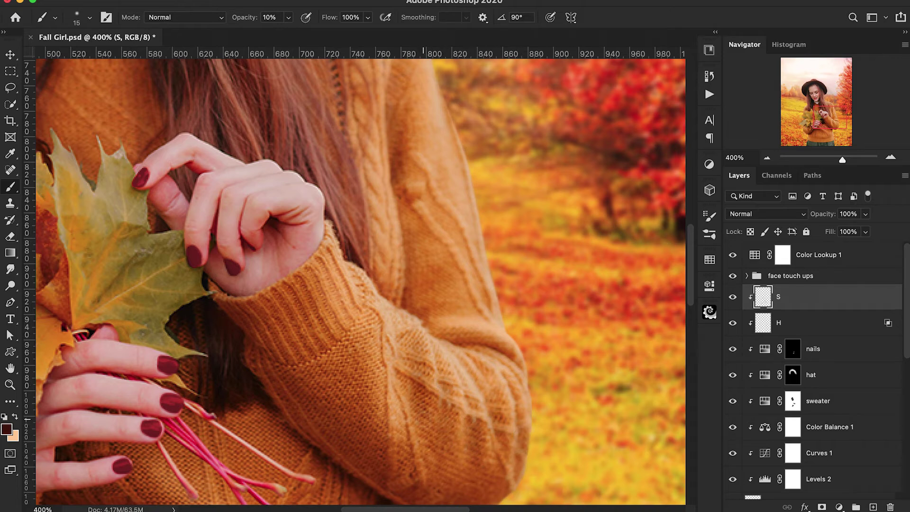
Set the S layer's Blend If to gradually fade the shadows out of the underlying layer's bright tones
{"action": "double_click", "coordinate": [800, 298]}
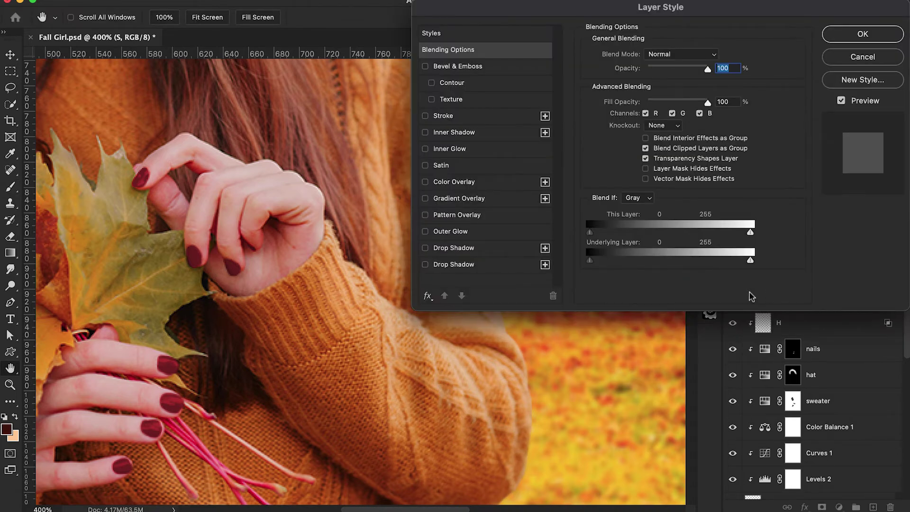
{"action": "scroll", "coordinate": [436, 390], "scroll_direction": "right", "scroll_amount": 3}
{"action": "scroll", "coordinate": [436, 390], "scroll_direction": "down", "scroll_amount": 2}
{"action": "scroll", "coordinate": [436, 389], "scroll_direction": "right", "scroll_amount": 2}
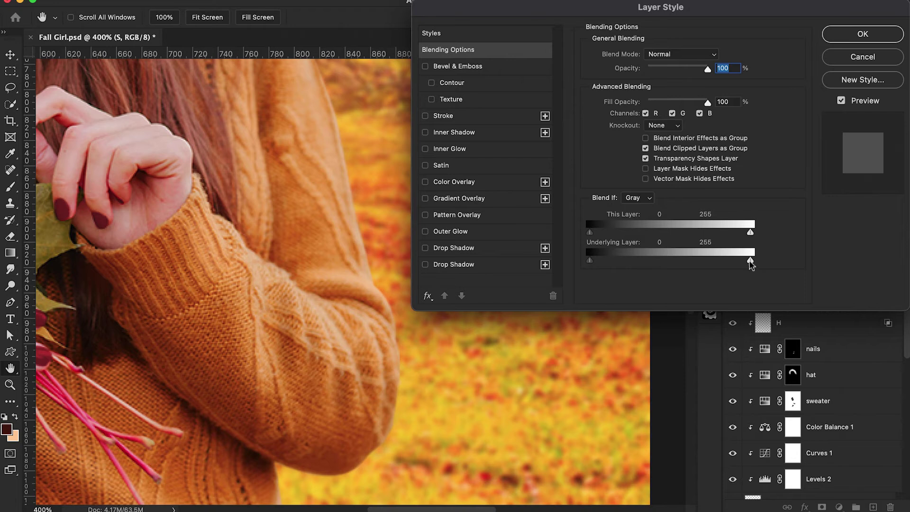
{"action": "key", "text": "alt"}
{"action": "left_click_drag", "start_coordinate": [750, 261], "coordinate": [629, 262]}
{"action": "left_click", "coordinate": [869, 35]}
Compare the whole image with and without the S shadows, and slightly lower the S layer's opacity
{"action": "key", "text": "super+minus"}
{"action": "key", "text": "super+minus"}
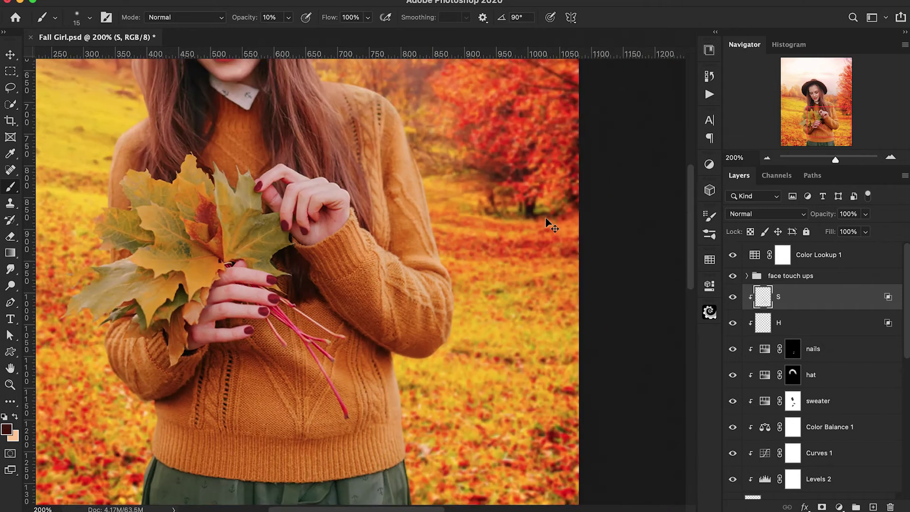
{"action": "key", "text": "super+minus"}
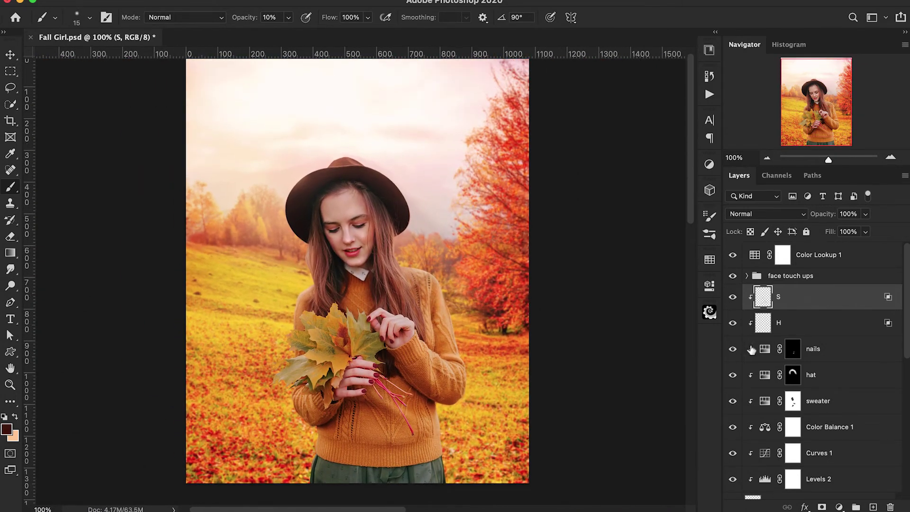
{"action": "left_click", "coordinate": [732, 297]}
{"action": "left_click", "coordinate": [733, 299]}
{"action": "left_click", "coordinate": [733, 299]}
{"action": "left_click", "coordinate": [732, 299]}
{"action": "mouse_move", "coordinate": [831, 216]}
{"action": "left_mouse_down"}
{"action": "mouse_move", "coordinate": [813, 221]}
{"action": "mouse_move", "coordinate": [821, 221]}
{"action": "left_mouse_up"}
Add a new clipped layer above S and set the foreground color to pale yellow ffe4b0 for brush painting
{"action": "left_click", "coordinate": [873, 507]}
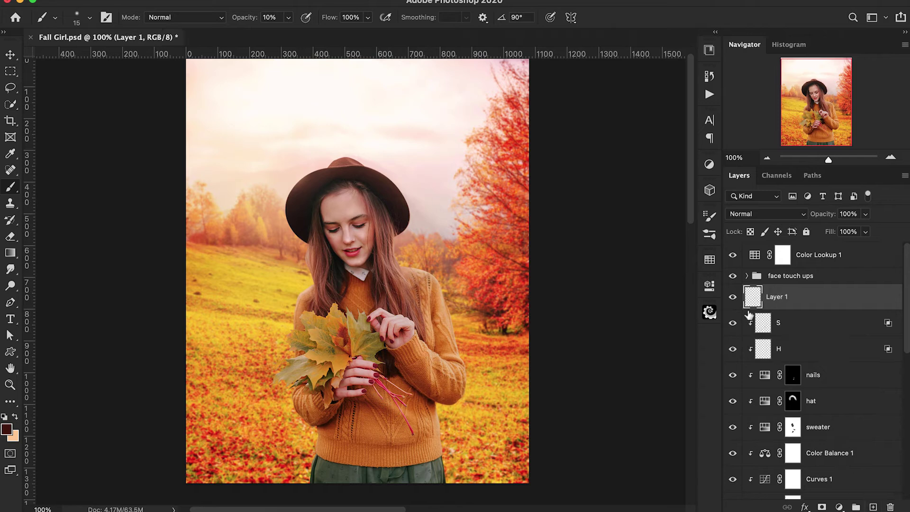
{"action": "left_click", "coordinate": [748, 315], "text": "alt"}
{"action": "key", "text": "x"}
{"action": "left_click", "coordinate": [8, 431]}
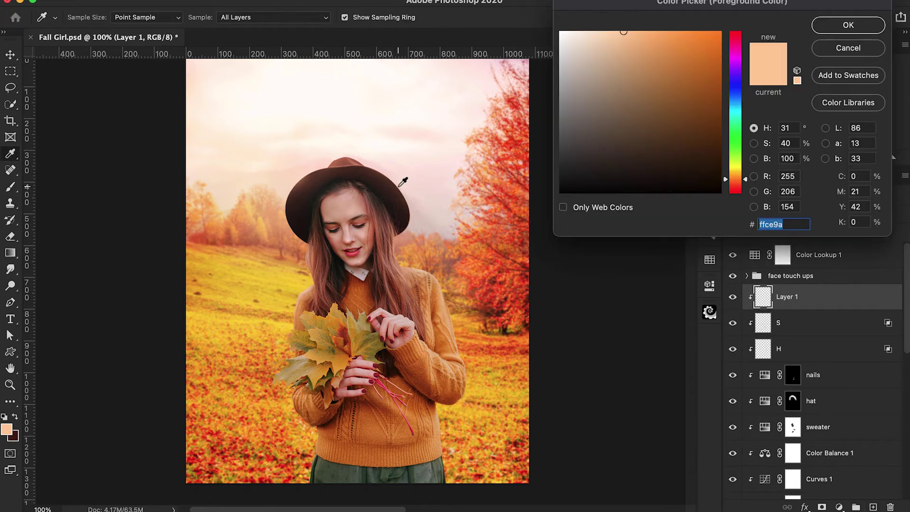
{"action": "left_click", "coordinate": [610, 32]}
{"action": "left_click_drag", "start_coordinate": [725, 180], "coordinate": [724, 175]}
{"action": "left_click", "coordinate": [848, 25]}
{"action": "key", "text": "b"}
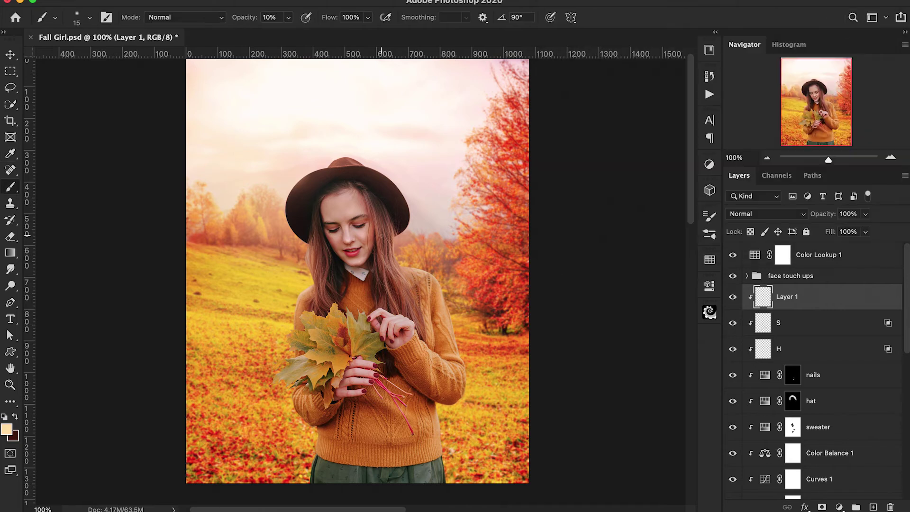
Paint pale yellow rim light along the leaf-side shoulder, sleeve, leaves and skirt edge with a 35-pixel brush at 100% opacity
{"action": "key", "text": "ctrl+plus"}
{"action": "key", "text": "ctrl+plus"}
{"action": "key", "text": "ctrl+plus"}
{"action": "key", "text": "0"}
{"action": "key", "text": "bracketright"}
{"action": "key", "text": "bracketright"}
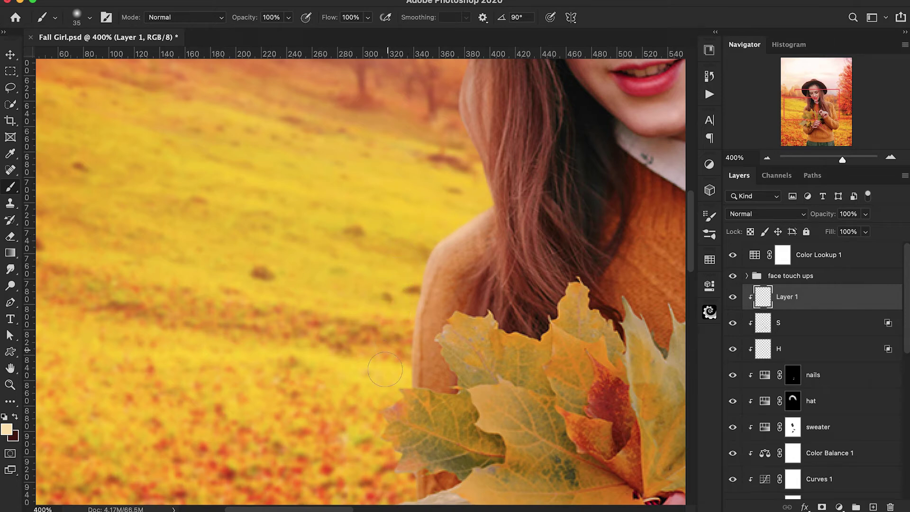
{"action": "scroll", "coordinate": [357, 251], "scroll_direction": "down", "scroll_amount": 5}
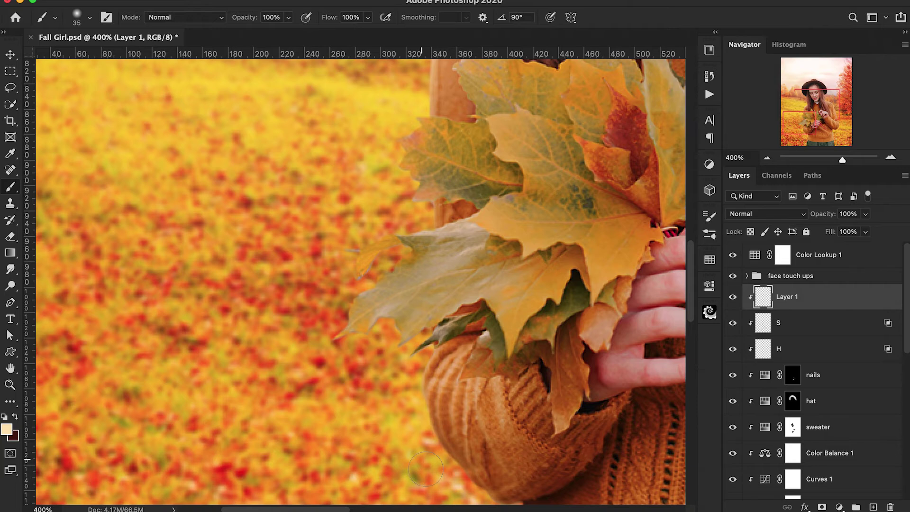
{"action": "scroll", "coordinate": [417, 403], "scroll_direction": "down", "scroll_amount": 3}
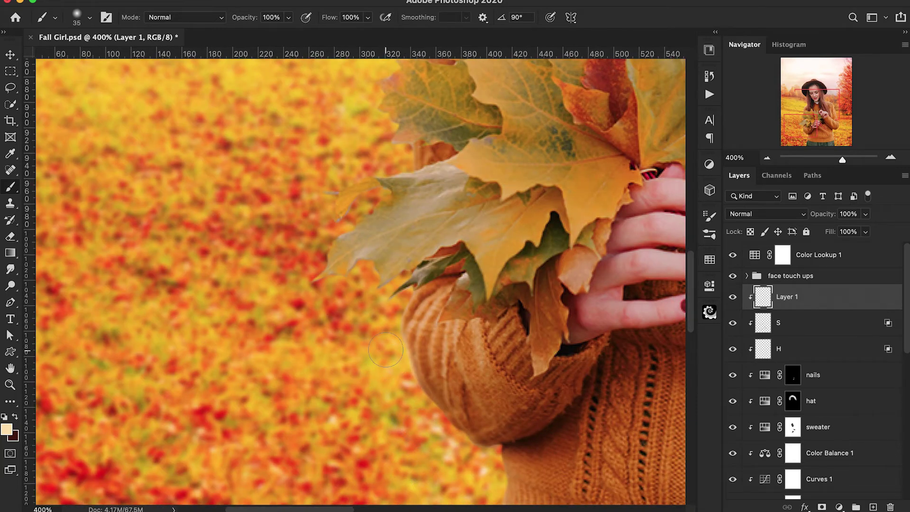
{"action": "scroll", "coordinate": [393, 394], "scroll_direction": "down", "scroll_amount": 3}
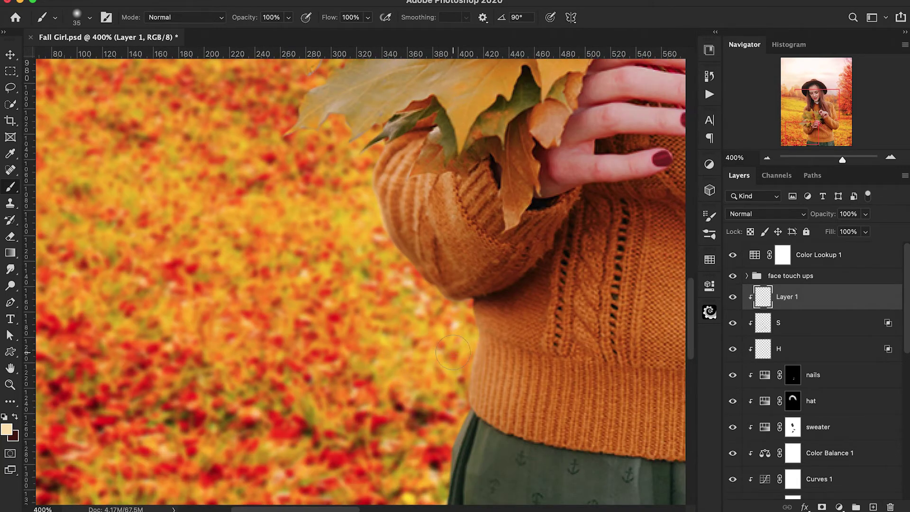
{"action": "scroll", "coordinate": [449, 387], "scroll_direction": "down", "scroll_amount": 2}
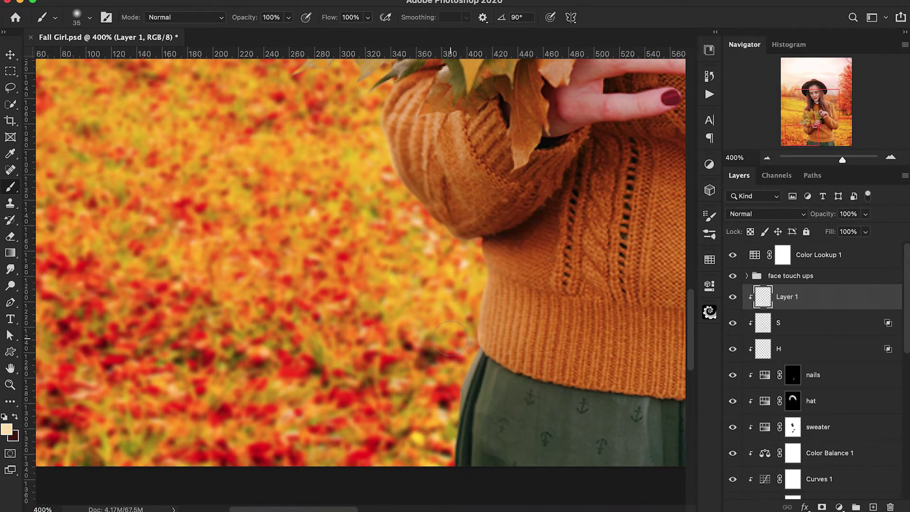
Paint the same rim light along the opposite outer edge of the sweater, from the hem past the elbow to the shoulder
{"action": "scroll", "coordinate": [450, 339], "scroll_direction": "right", "scroll_amount": 15}
{"action": "scroll", "coordinate": [450, 339], "scroll_direction": "up", "scroll_amount": 2}
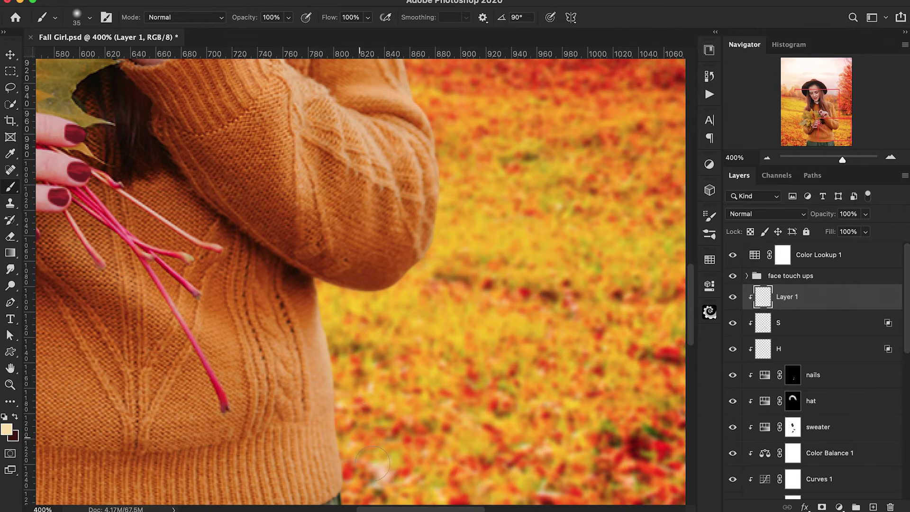
{"action": "scroll", "coordinate": [372, 463], "scroll_direction": "down", "scroll_amount": 2}
{"action": "scroll", "coordinate": [367, 420], "scroll_direction": "up", "scroll_amount": 10}
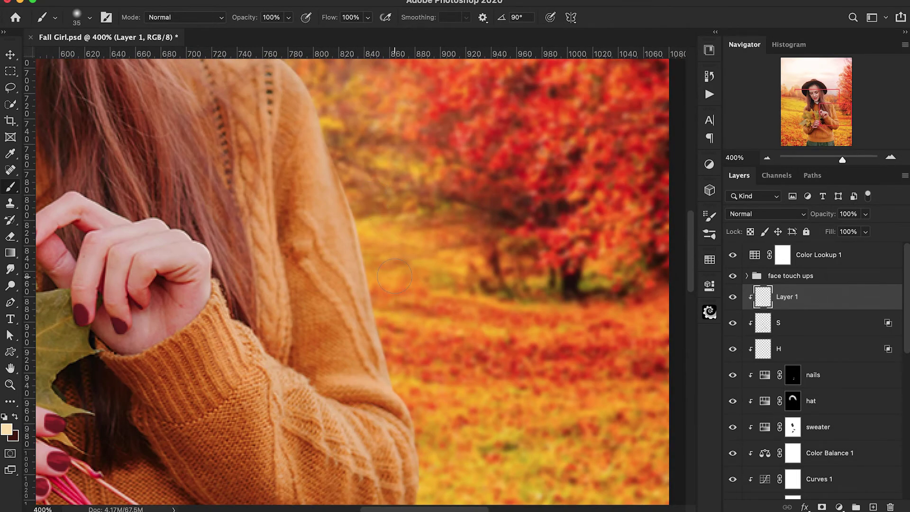
{"action": "scroll", "coordinate": [400, 327], "scroll_direction": "up", "scroll_amount": 1}
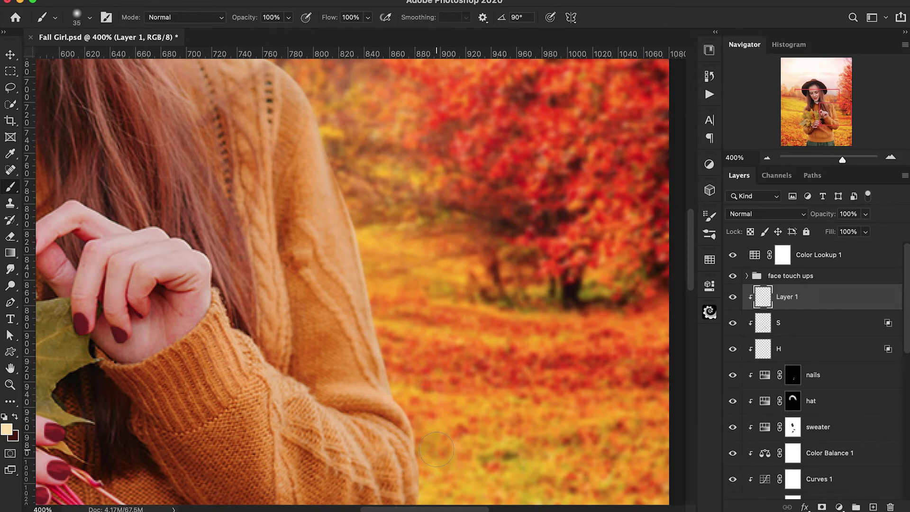
{"action": "scroll", "coordinate": [436, 449], "scroll_direction": "down", "scroll_amount": 2}
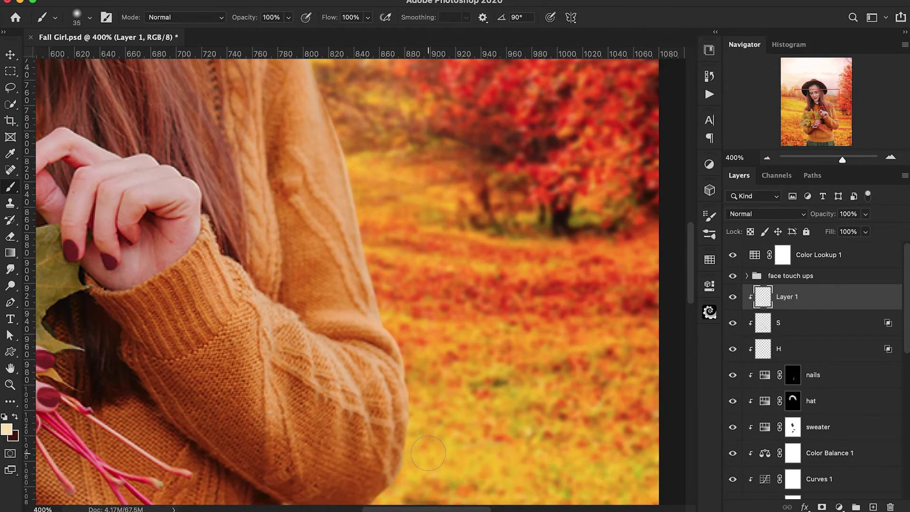
{"action": "scroll", "coordinate": [416, 446], "scroll_direction": "up", "scroll_amount": 8}
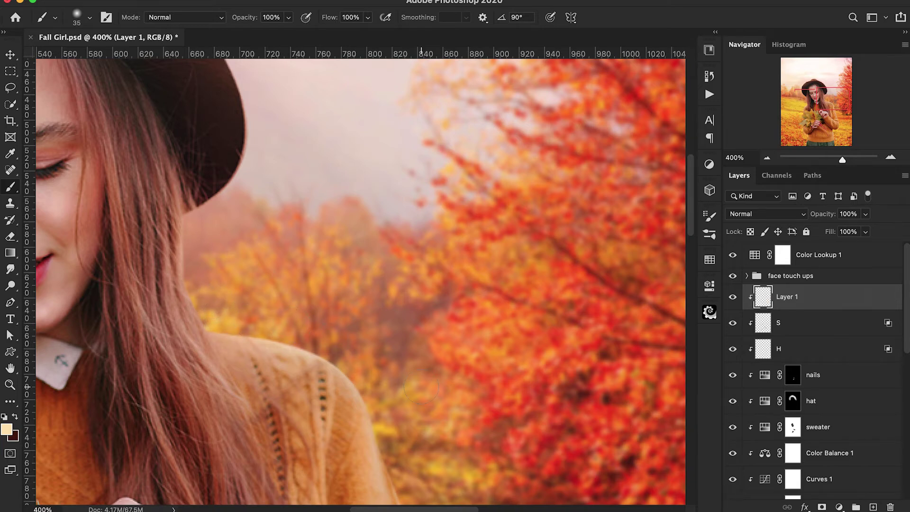
Check the rim light's effect on the whole image by toggling its layer, and rename the layer Rim light
{"action": "key", "text": "super+minus"}
{"action": "key", "text": "super+minus"}
{"action": "key", "text": "super+minus"}
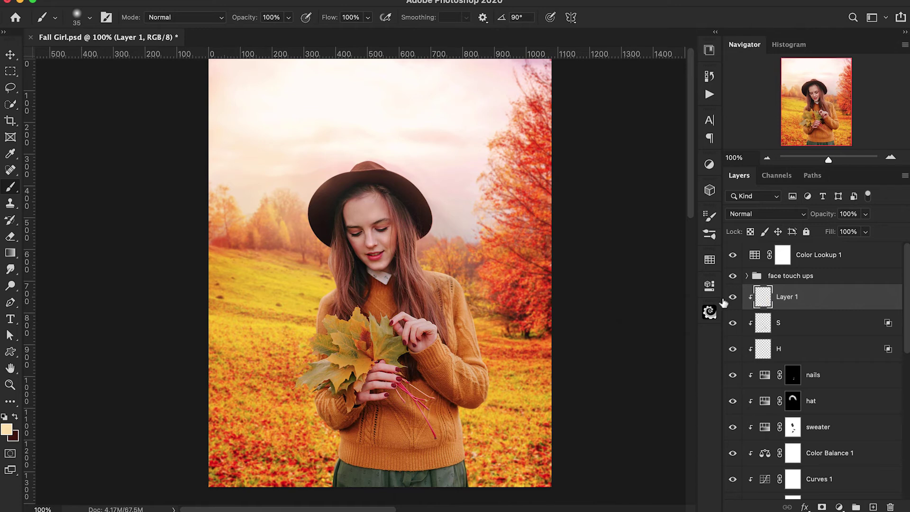
{"action": "left_click", "coordinate": [731, 299]}
{"action": "double_click", "coordinate": [793, 298]}
{"action": "type", "text": "Rim light"}
{"action": "key", "text": "Return"}
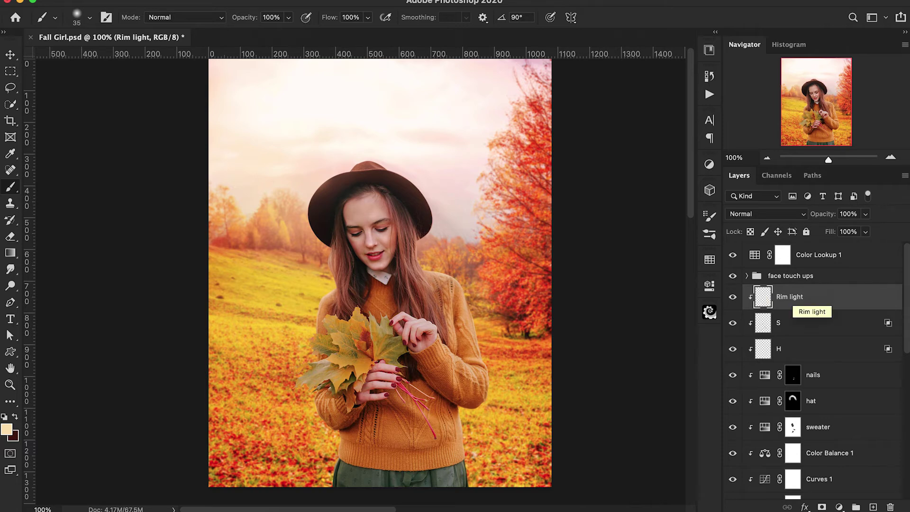
Add an orange ff6600 Solid Color fill layer above Rim light and clip it to the subject
{"action": "left_click", "coordinate": [840, 507]}
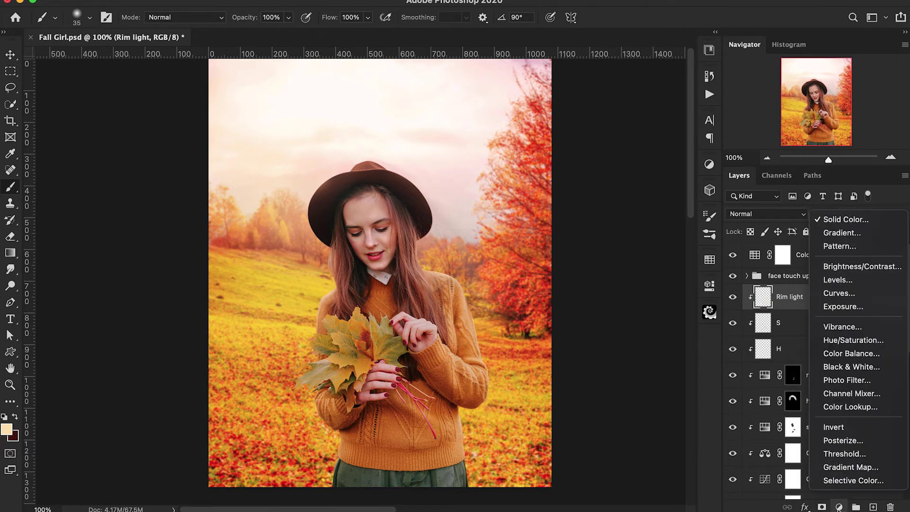
{"action": "left_click", "coordinate": [837, 220]}
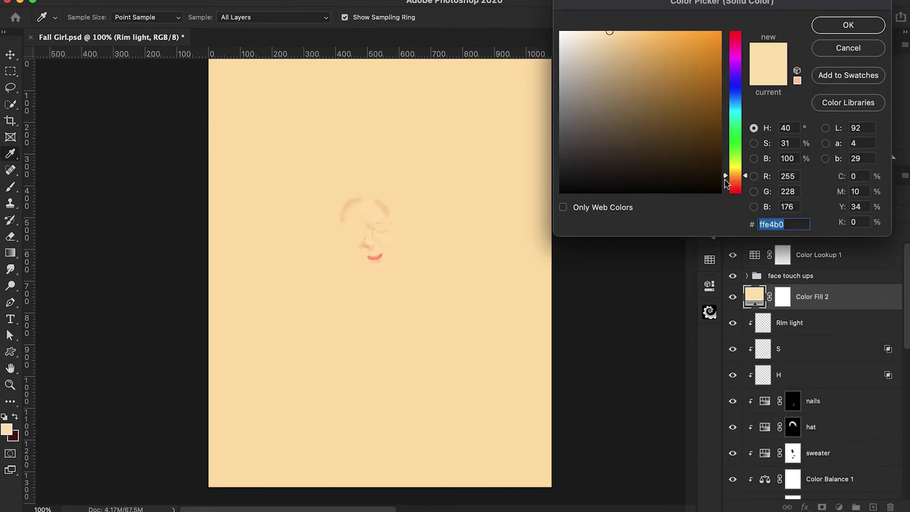
{"action": "left_click_drag", "start_coordinate": [725, 180], "coordinate": [725, 184]}
{"action": "left_click_drag", "start_coordinate": [713, 76], "coordinate": [801, 11]}
{"action": "left_click", "coordinate": [826, 24]}
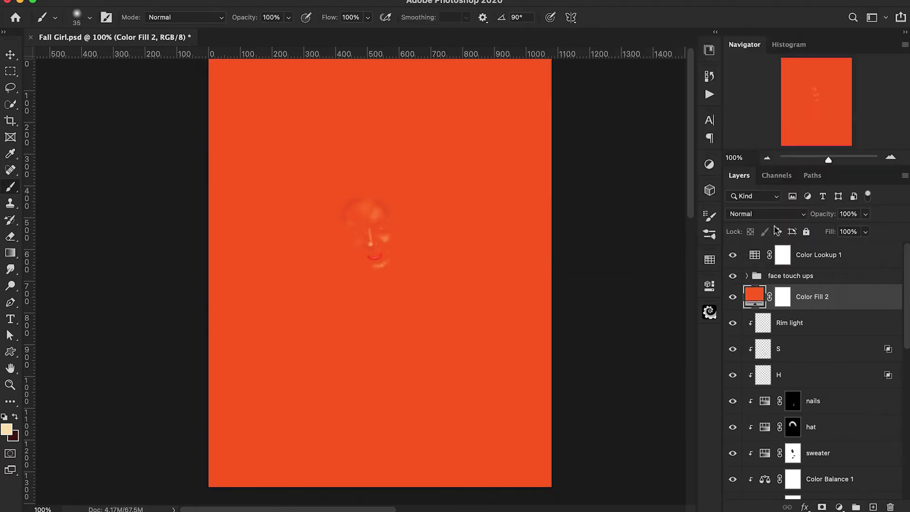
{"action": "left_click", "coordinate": [757, 310], "text": "alt"}
Try Soft Light blending on the orange fill, compare it on and off, and recheck the fill color
{"action": "left_click", "coordinate": [758, 216]}
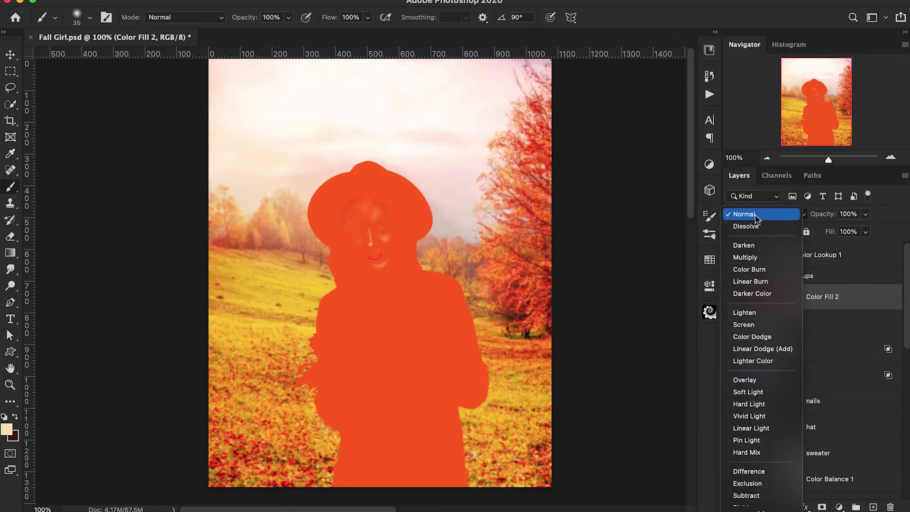
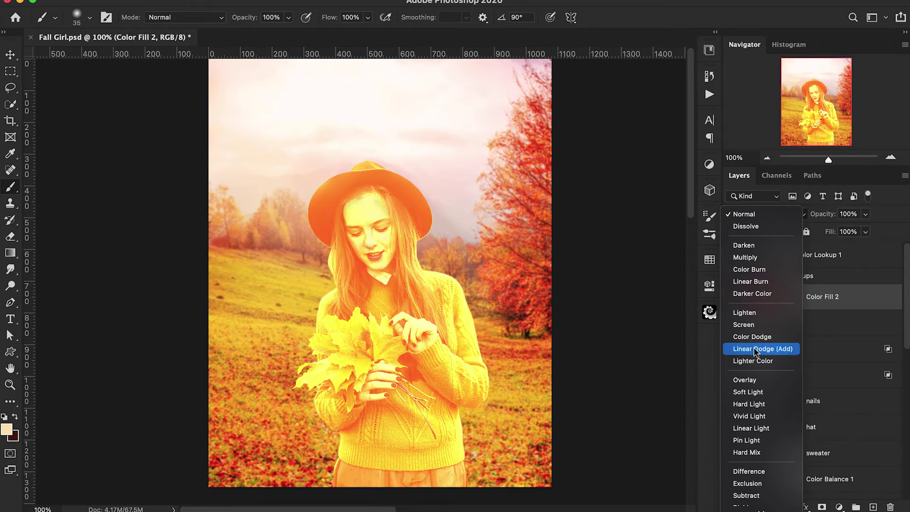
{"action": "left_click", "coordinate": [748, 392]}
{"action": "left_click", "coordinate": [740, 297]}
{"action": "left_click", "coordinate": [739, 297]}
{"action": "double_click", "coordinate": [763, 297]}
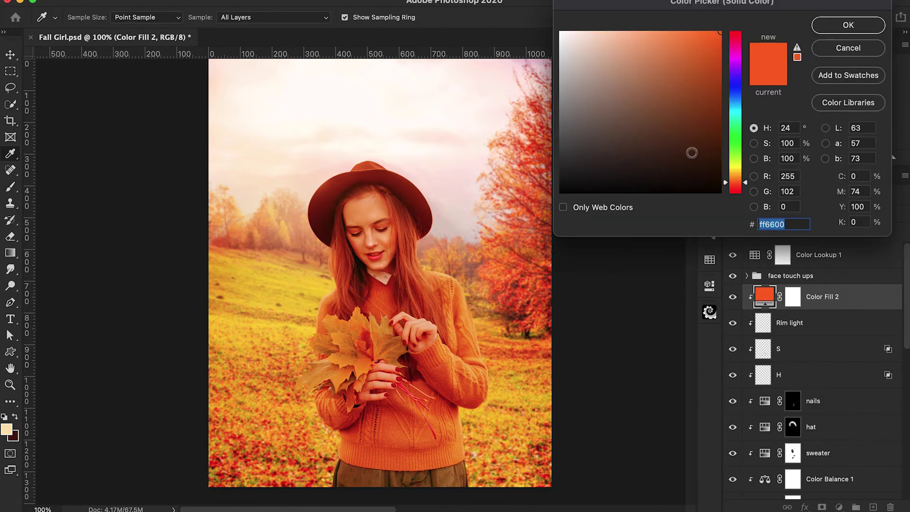
{"action": "left_click", "coordinate": [846, 24]}
Set the orange fill to Linear Dodge (Add), invert its mask to black, and move the layer below Rim light
{"action": "left_click", "coordinate": [748, 215]}
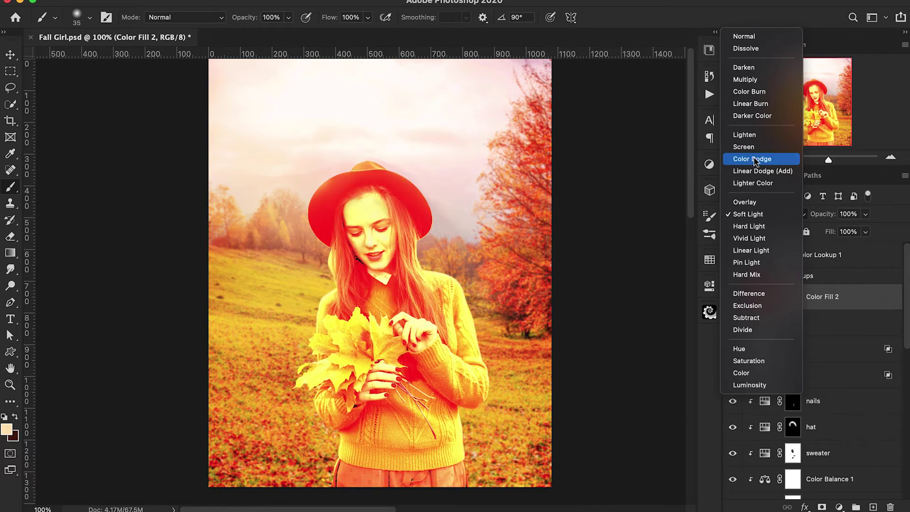
{"action": "left_click", "coordinate": [757, 171]}
{"action": "left_click", "coordinate": [799, 305]}
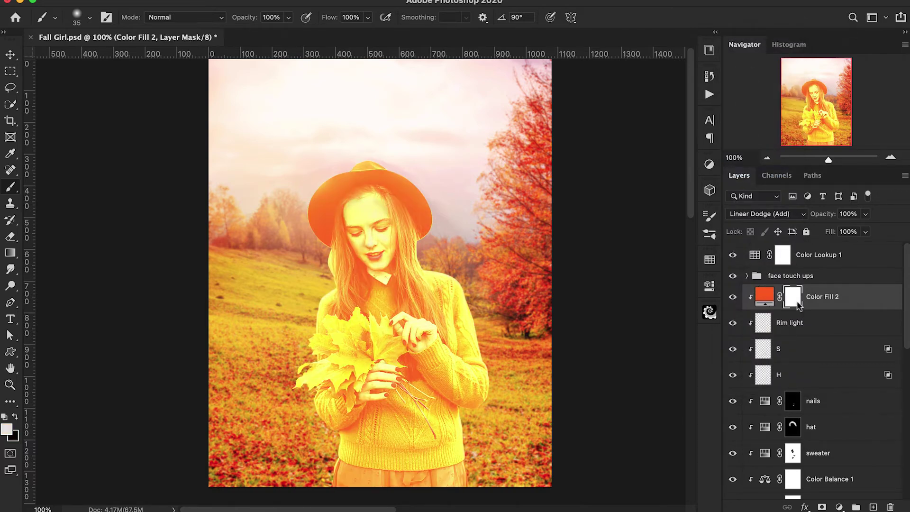
{"action": "key", "text": "ctrl+i"}
{"action": "left_click_drag", "start_coordinate": [765, 297], "coordinate": [765, 334]}
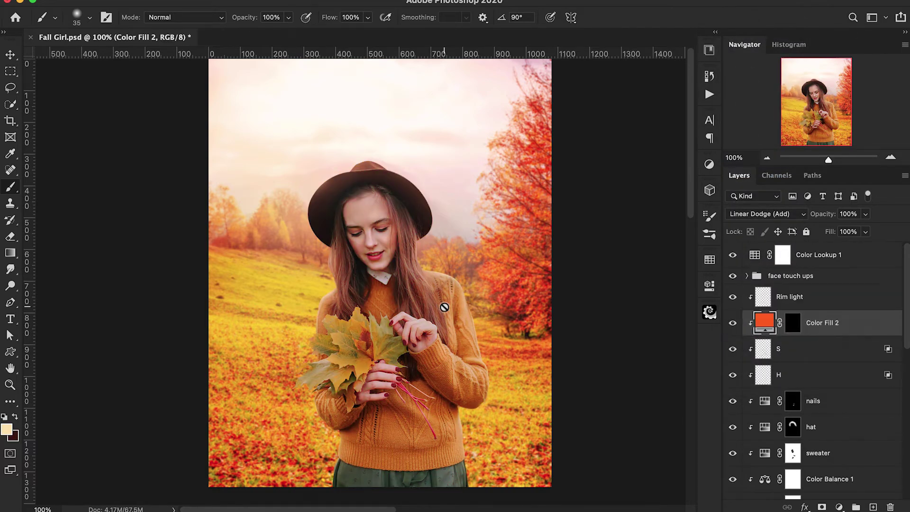
Paint white on the orange fill's mask along the leaf-side shoulder, leaves and sleeve edge with a 35-pixel brush at 10% opacity
{"action": "key", "text": "super+plus"}
{"action": "key", "text": "super+plus"}
{"action": "left_click_drag", "start_coordinate": [265, 331], "coordinate": [298, 317]}
{"action": "left_click", "coordinate": [791, 323]}
{"action": "key", "text": "1"}
{"action": "scroll", "coordinate": [482, 311], "scroll_direction": "left", "scroll_amount": 5}
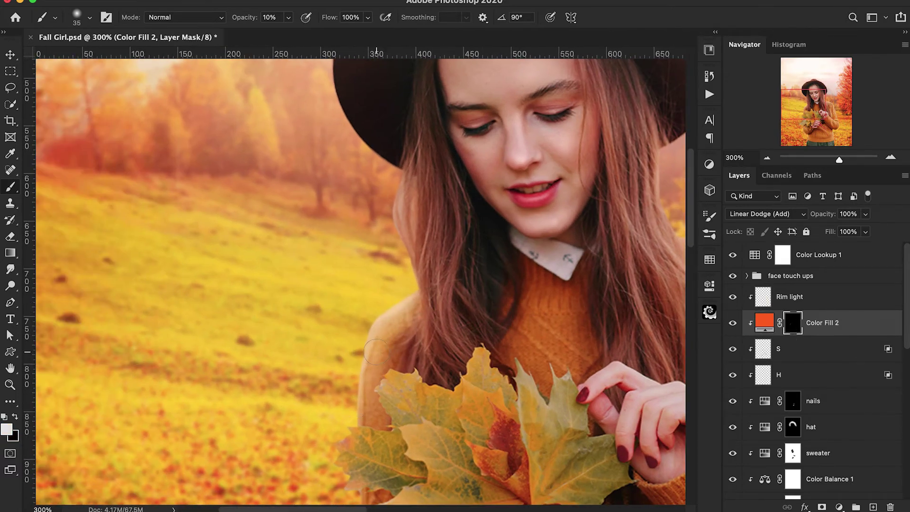
{"action": "scroll", "coordinate": [375, 374], "scroll_direction": "down", "scroll_amount": 5}
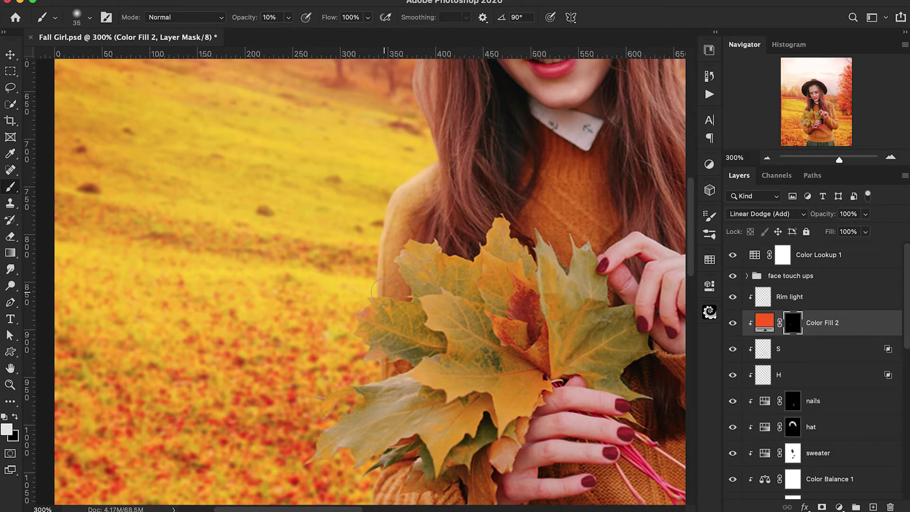
{"action": "scroll", "coordinate": [383, 291], "scroll_direction": "down", "scroll_amount": 8}
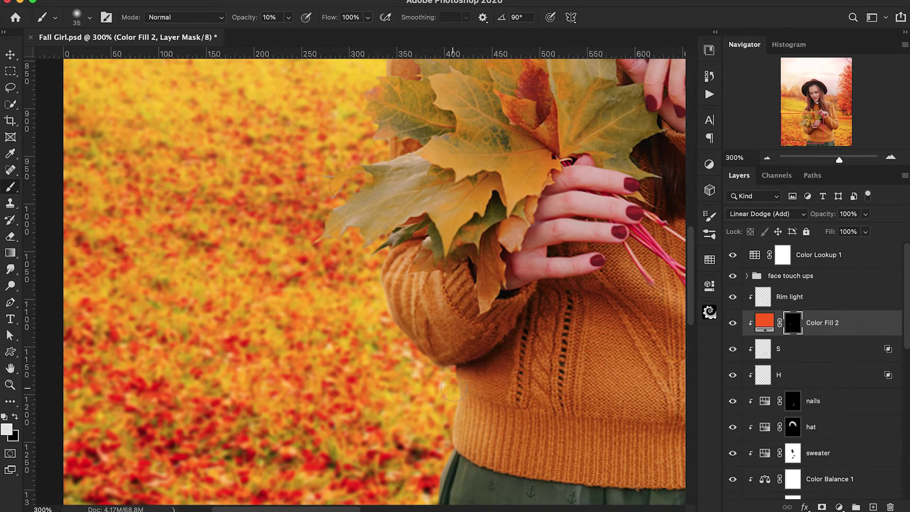
Reveal the orange glow along the opposite sweater edge, from hem to shoulder, using a 60-pixel brush at 10% opacity
{"action": "scroll", "coordinate": [506, 448], "scroll_direction": "right", "scroll_amount": 10}
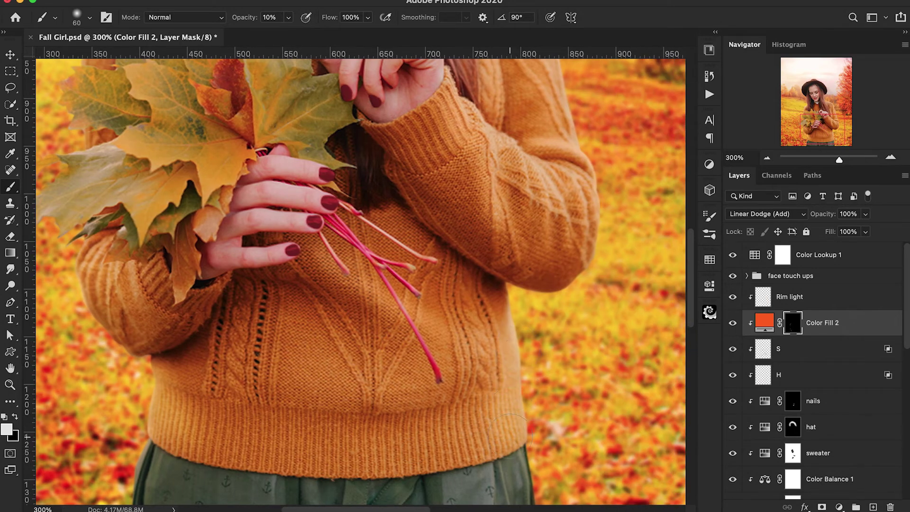
{"action": "scroll", "coordinate": [510, 434], "scroll_direction": "up", "scroll_amount": 10}
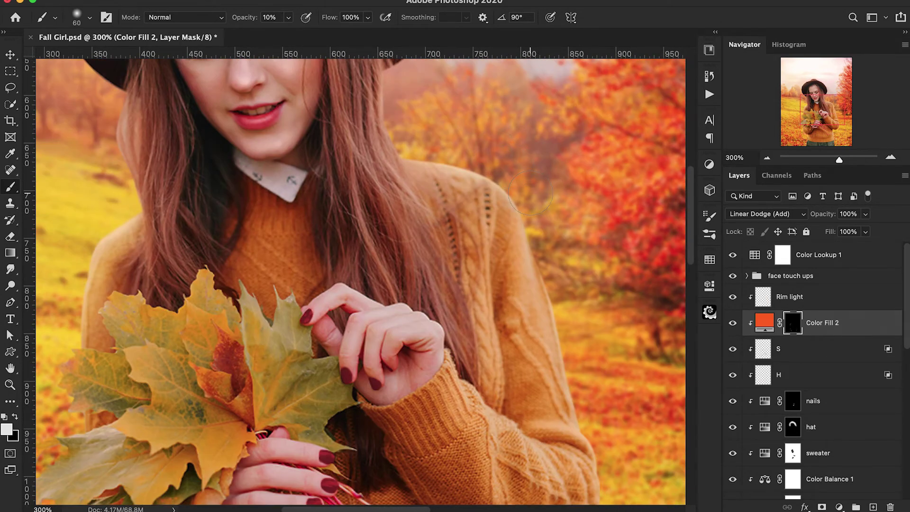
{"action": "scroll", "coordinate": [531, 191], "scroll_direction": "down", "scroll_amount": 3}
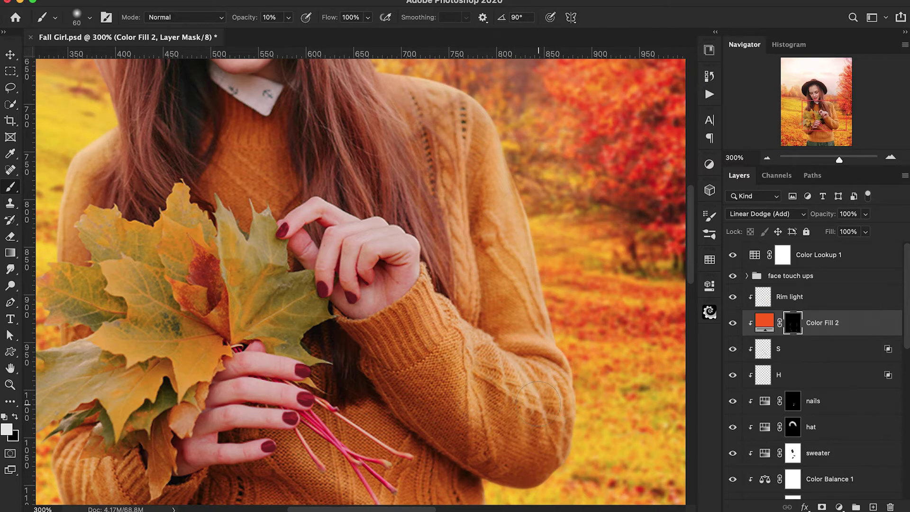
{"action": "scroll", "coordinate": [453, 209], "scroll_direction": "up", "scroll_amount": 3}
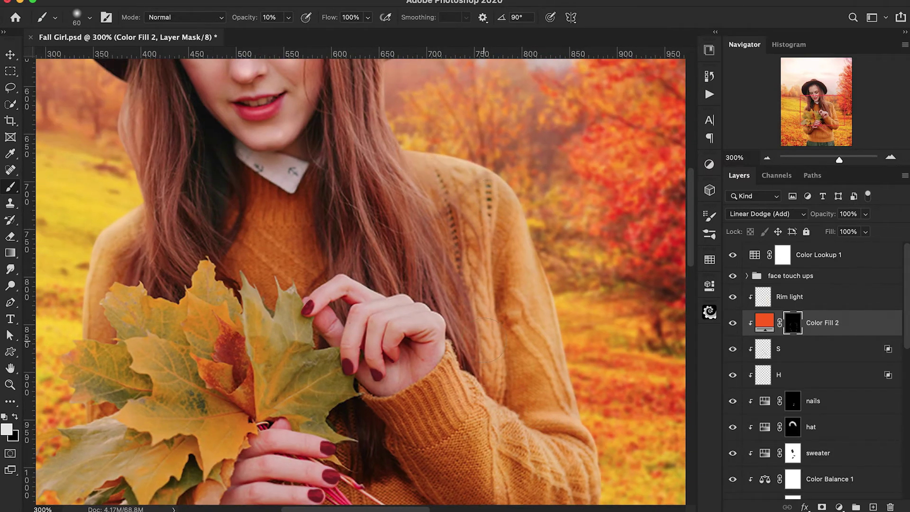
Build up the orange glow faintly on the mask with a 90-pixel brush at 2% opacity and return to 100% view
{"action": "scroll", "coordinate": [639, 417], "scroll_direction": "left", "scroll_amount": 5}
{"action": "scroll", "coordinate": [639, 418], "scroll_direction": "up", "scroll_amount": 2}
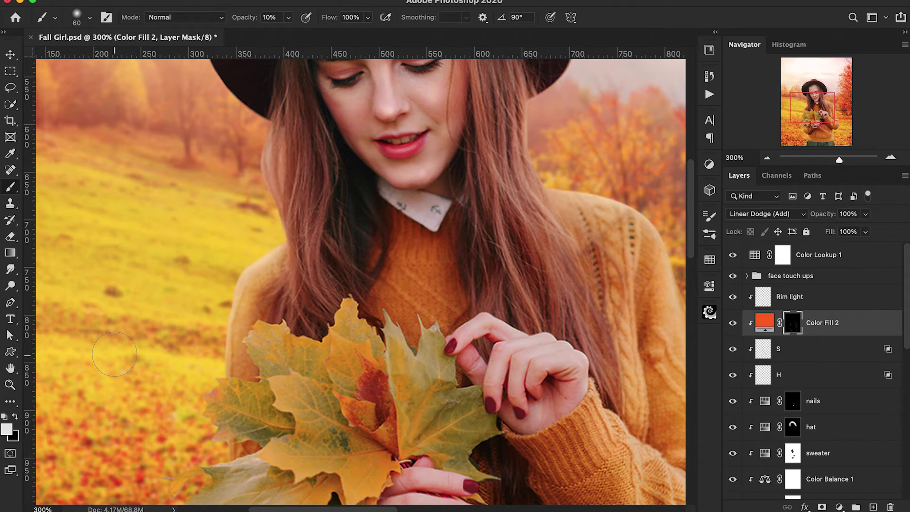
{"action": "key", "text": "bracketright"}
{"action": "key", "text": "bracketright"}
{"action": "left_click_drag", "start_coordinate": [244, 20], "coordinate": [238, 19]}
{"action": "key", "text": "super+1"}
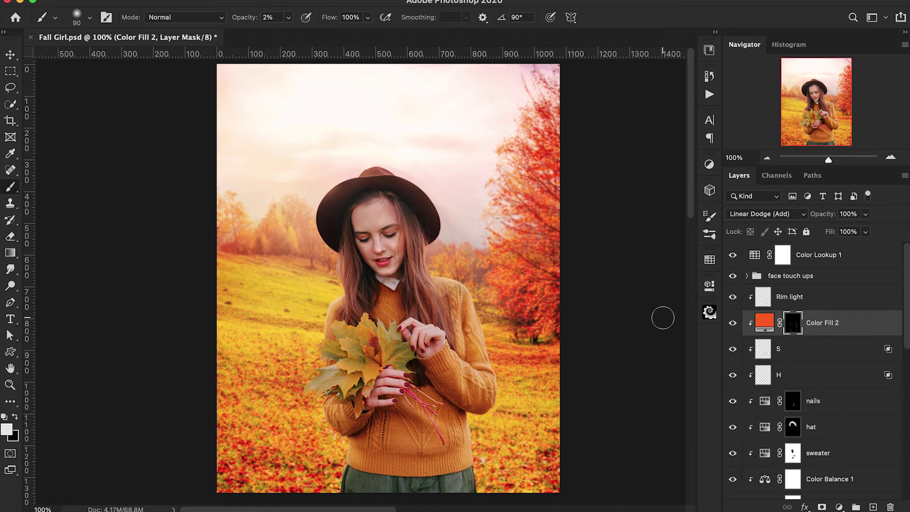
Brush broad orange glow over the hat and body with a 250-pixel brush at 20% opacity, and compare the layer on and off
{"action": "scroll", "coordinate": [662, 317], "scroll_direction": "left", "scroll_amount": 2}
{"action": "key", "text": "bracketright"}
{"action": "key", "text": "bracketright"}
{"action": "key", "text": "bracketright"}
{"action": "key", "text": "bracketright"}
{"action": "key", "text": "bracketright"}
{"action": "key", "text": "bracketright"}
{"action": "key", "text": "2"}
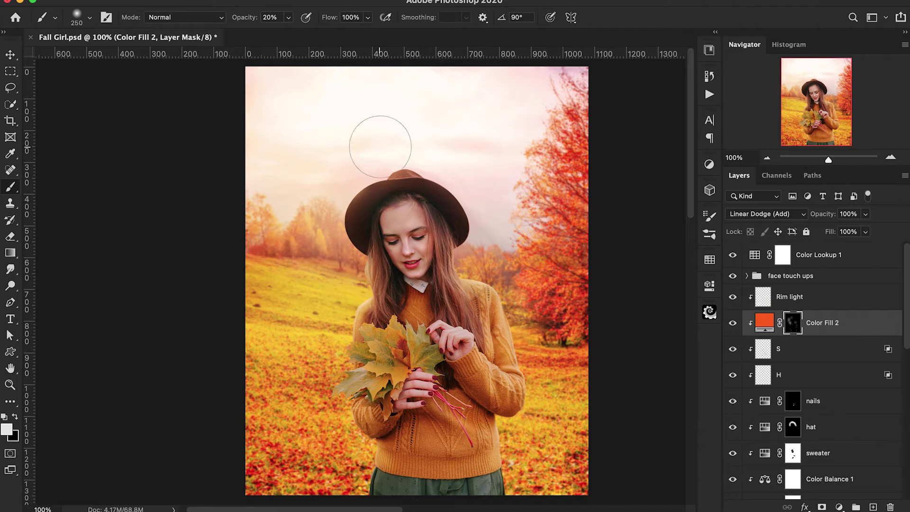
{"action": "left_click", "coordinate": [734, 324]}
{"action": "left_click", "coordinate": [732, 327]}
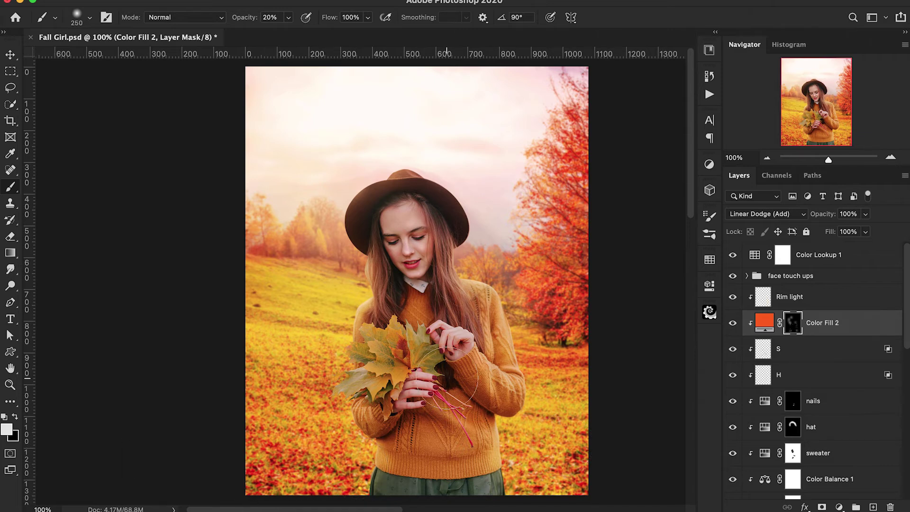
Add a layer above Color Fill 1 and paint a soft pale yellow glow behind the woman with a 250-pixel brush at 30% opacity
{"action": "scroll", "coordinate": [147, 443], "scroll_direction": "down", "scroll_amount": 2}
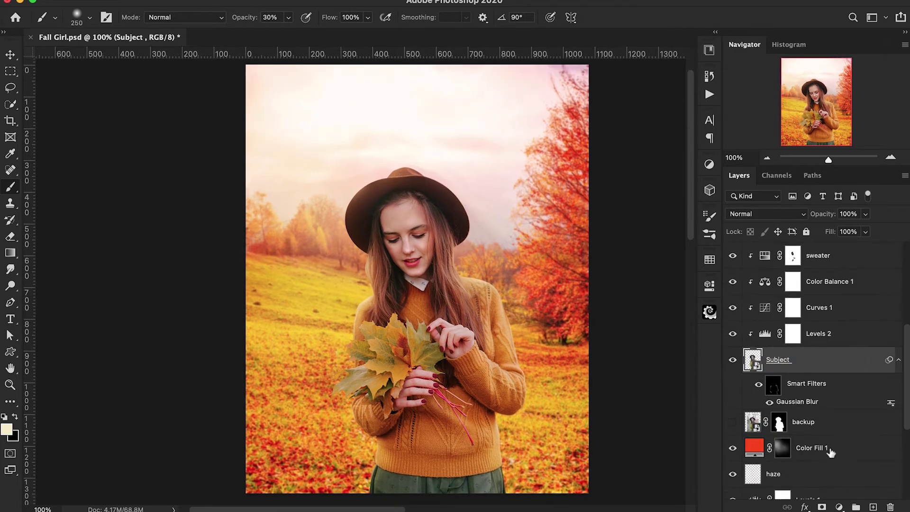
{"action": "left_click", "coordinate": [830, 448]}
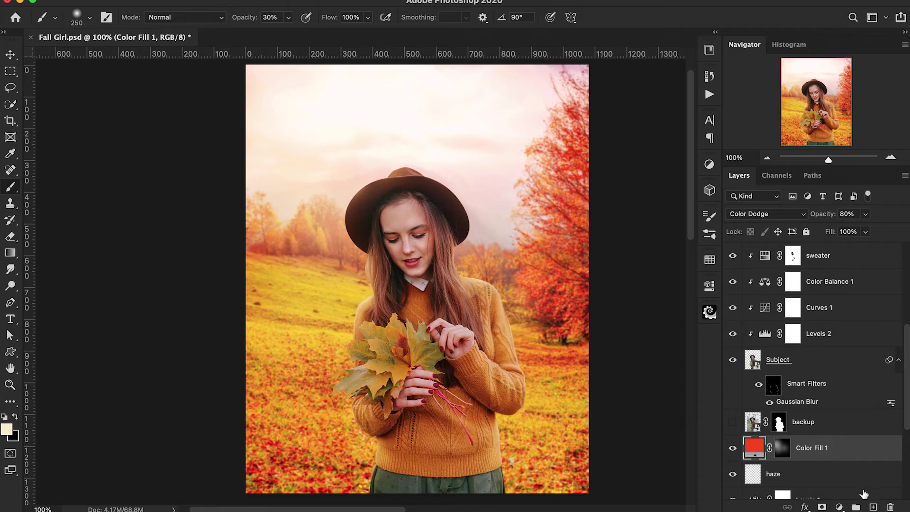
{"action": "left_click", "coordinate": [873, 507]}
{"action": "key", "text": "bracketright"}
{"action": "key", "text": "bracketright"}
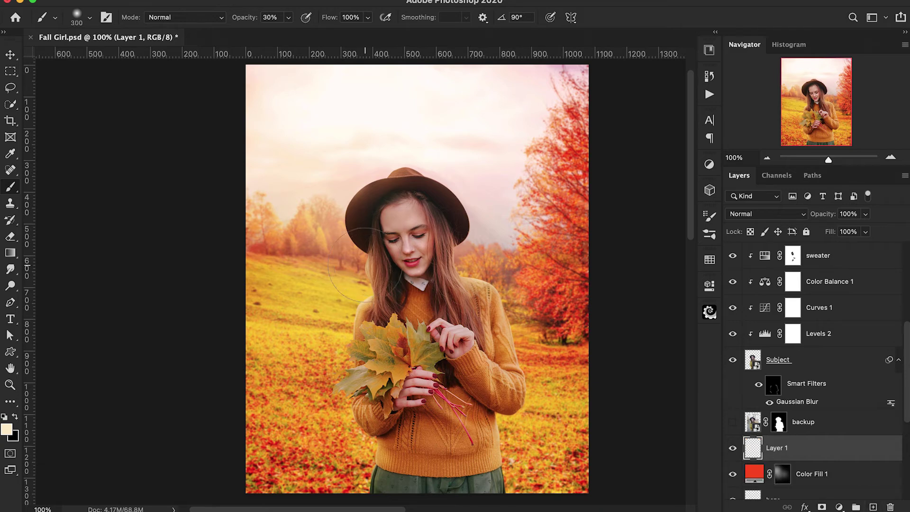
{"action": "key", "text": "bracketleft"}
{"action": "key", "text": "bracketleft"}
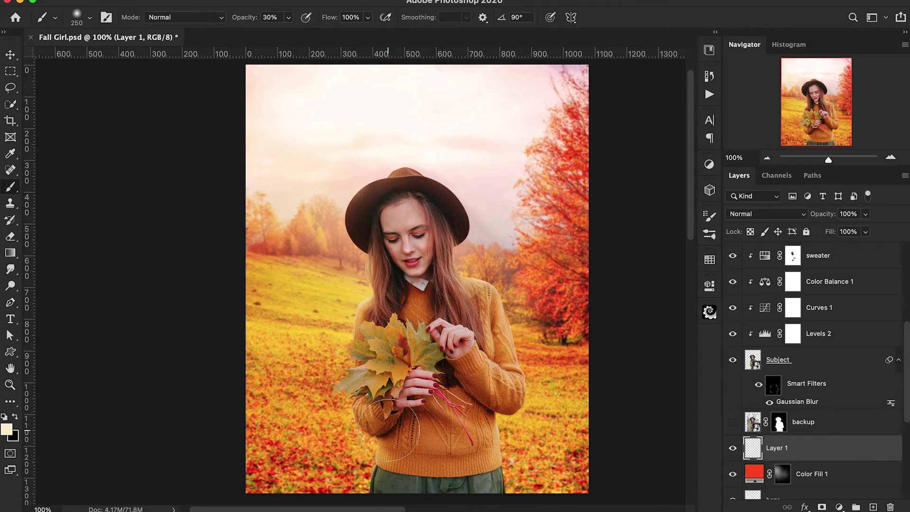
{"action": "left_click", "coordinate": [420, 439]}
Rename the new glow layer back glow
{"action": "double_click", "coordinate": [777, 447]}
{"action": "type", "text": "back glow"}
{"action": "key", "text": "Return"}
On layer H, paint white highlights across the raised hand's knuckles with a 9-pixel brush at 10% opacity
{"action": "scroll", "coordinate": [777, 342], "scroll_direction": "up", "scroll_amount": 3}
{"action": "left_click", "coordinate": [763, 322]}
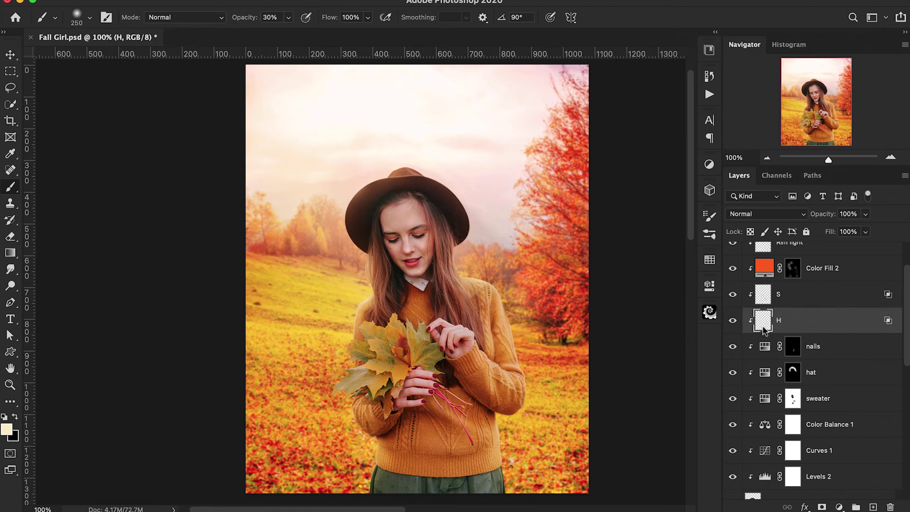
{"action": "key", "text": "d"}
{"action": "key", "text": "x"}
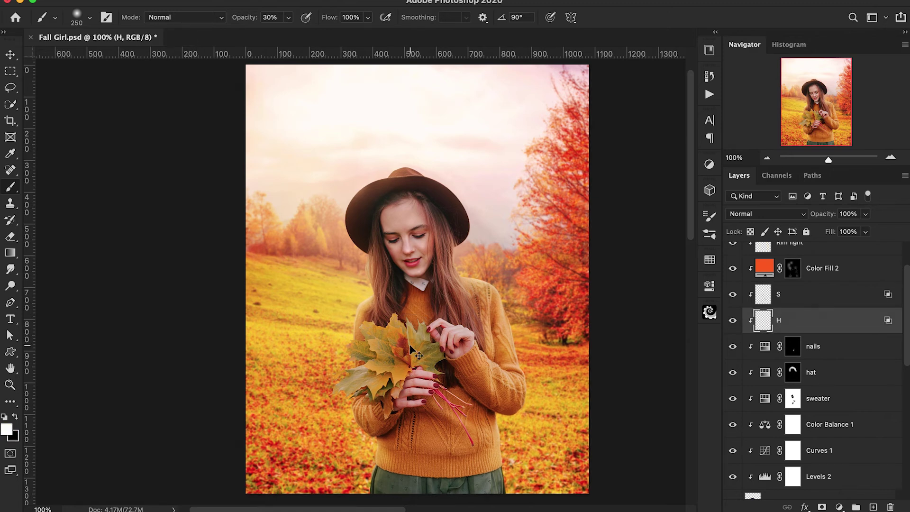
{"action": "key", "text": "super+equal"}
{"action": "key", "text": "super+equal"}
{"action": "key", "text": "super+equal"}
{"action": "scroll", "coordinate": [410, 344], "scroll_direction": "right", "scroll_amount": 10}
{"action": "scroll", "coordinate": [410, 345], "scroll_direction": "down", "scroll_amount": 5}
{"action": "key", "text": "bracketleft"}
{"action": "key", "text": "bracketleft"}
{"action": "key", "text": "bracketleft"}
{"action": "key", "text": "bracketleft"}
{"action": "key", "text": "bracketleft"}
{"action": "key", "text": "bracketleft"}
{"action": "key", "text": "bracketleft"}
{"action": "key", "text": "bracketleft"}
{"action": "key", "text": "bracketleft"}
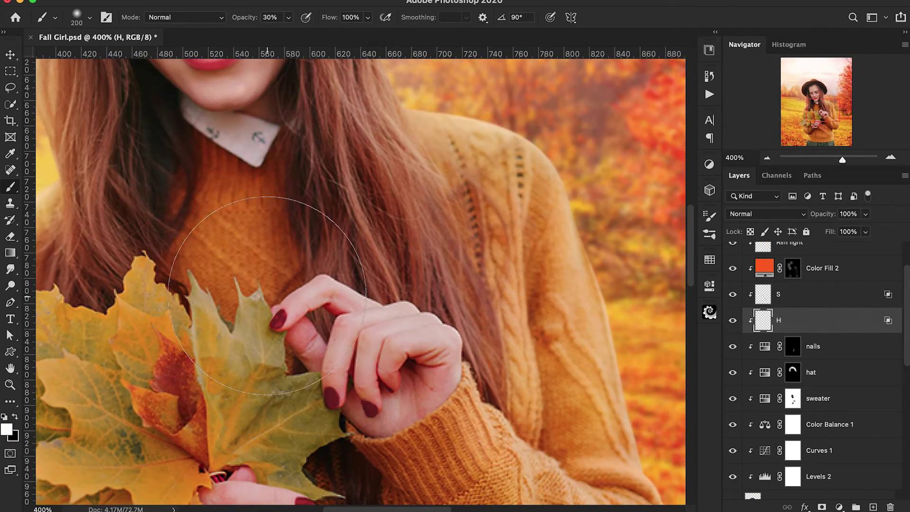
{"action": "key", "text": "bracketleft"}
{"action": "key", "text": "bracketleft"}
{"action": "key", "text": "bracketleft"}
{"action": "key", "text": "bracketleft"}
{"action": "key", "text": "bracketleft"}
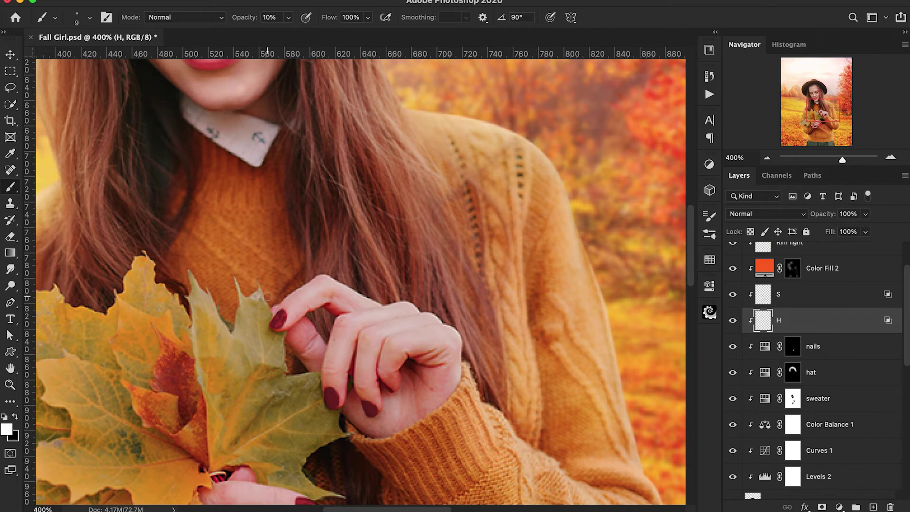
{"action": "key", "text": "super+equal"}
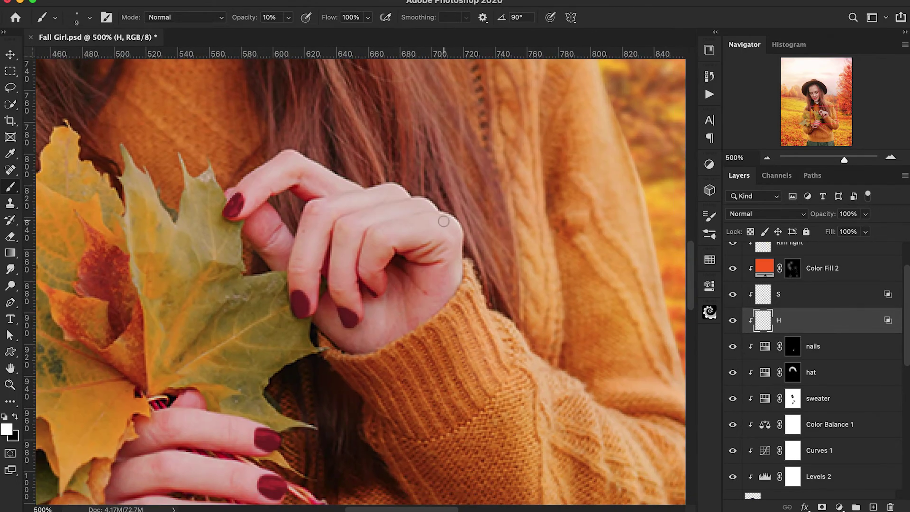
{"action": "mouse_move", "coordinate": [440, 226]}
{"action": "left_mouse_down"}
{"action": "mouse_move", "coordinate": [393, 235]}
{"action": "mouse_move", "coordinate": [402, 233]}
{"action": "mouse_move", "coordinate": [375, 257]}
{"action": "left_mouse_up"}
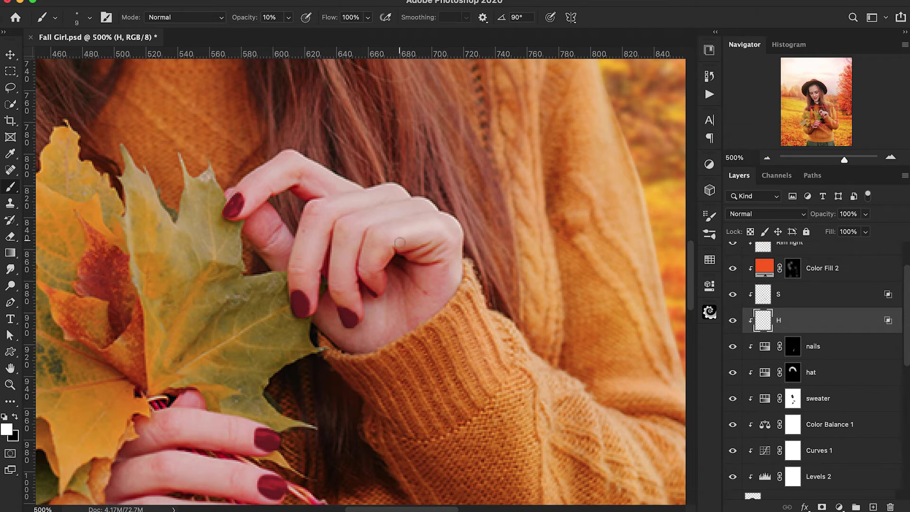
Paint white highlights along the fingers of both hands on layer H with a 7- to 8-pixel brush at 10% opacity
{"action": "key", "text": "bracketleft"}
{"action": "key", "text": "bracketleft"}
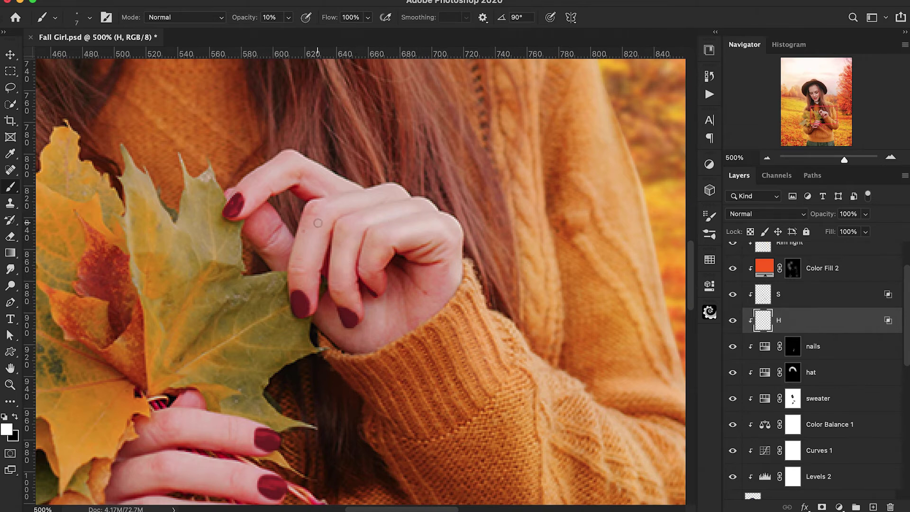
{"action": "key", "text": "bracketright"}
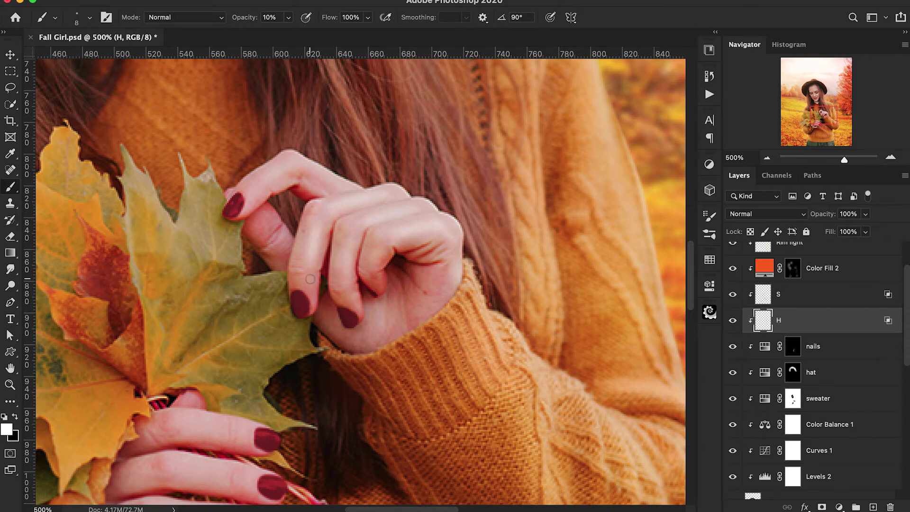
{"action": "scroll", "coordinate": [310, 279], "scroll_direction": "up", "scroll_amount": 3}
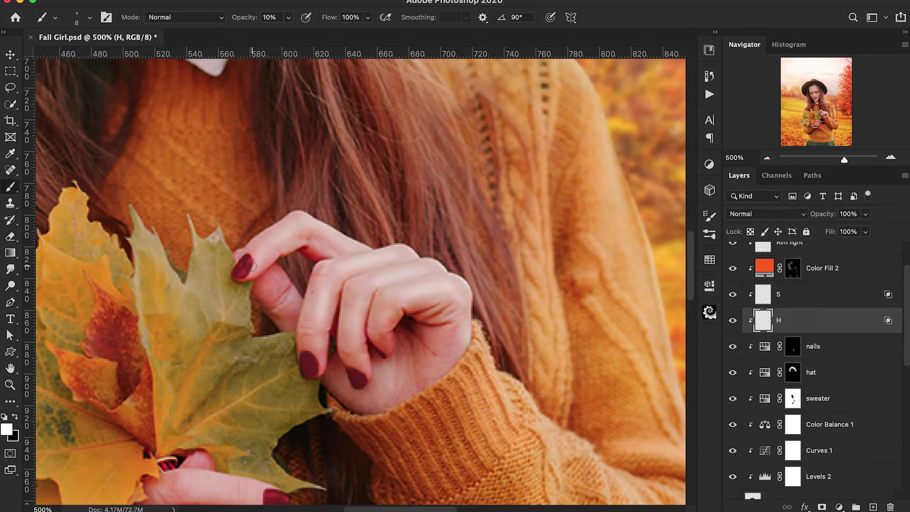
{"action": "scroll", "coordinate": [290, 297], "scroll_direction": "down", "scroll_amount": 5}
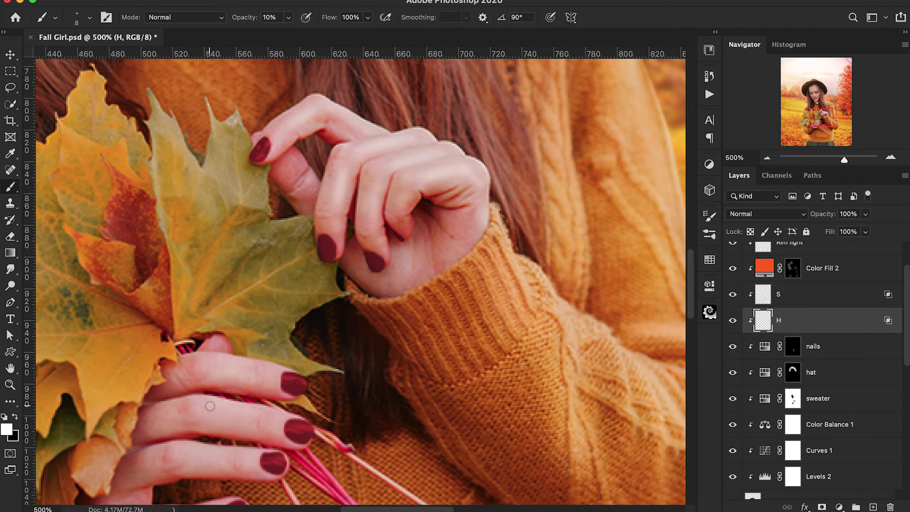
{"action": "scroll", "coordinate": [210, 407], "scroll_direction": "down", "scroll_amount": 1}
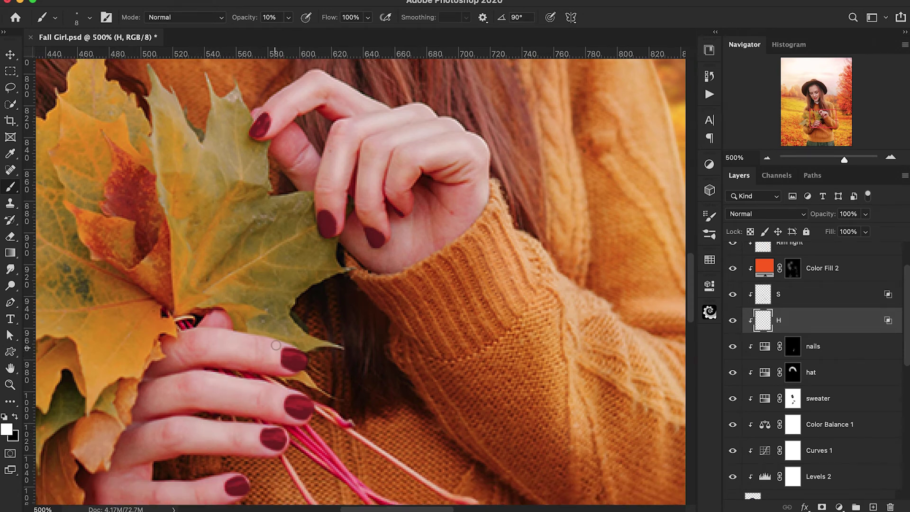
{"action": "scroll", "coordinate": [253, 446], "scroll_direction": "down", "scroll_amount": 2}
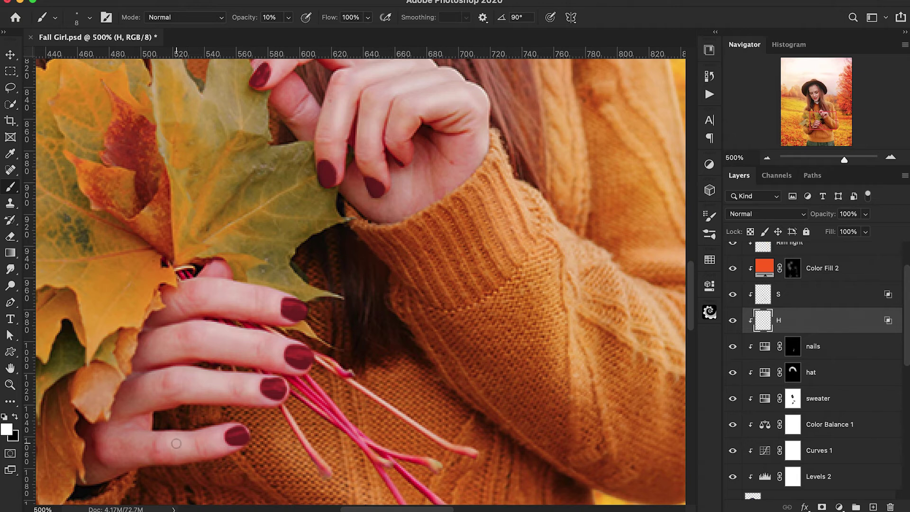
Examine the painted hand highlights against the whole figure and background
{"action": "key", "text": "super+minus"}
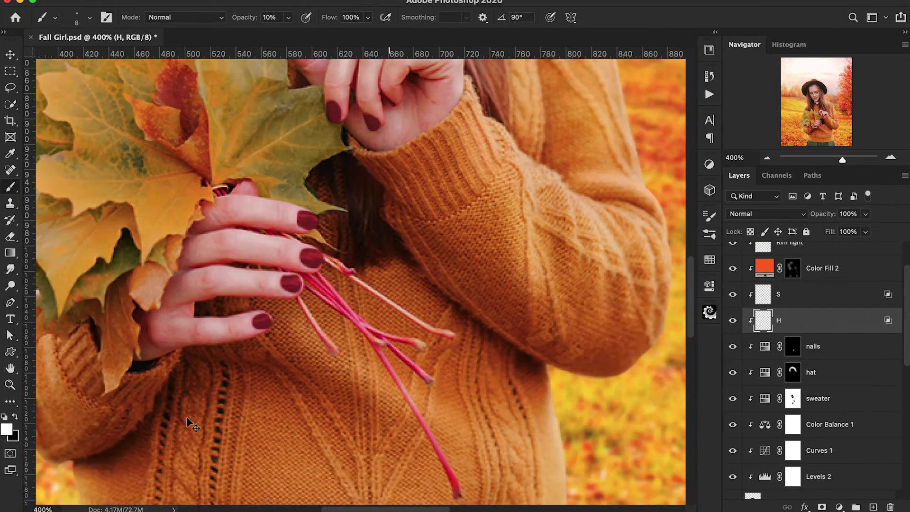
{"action": "key", "text": "super+minus"}
{"action": "key", "text": "super+minus"}
{"action": "key", "text": "super+minus"}
{"action": "key", "text": "super+plus"}
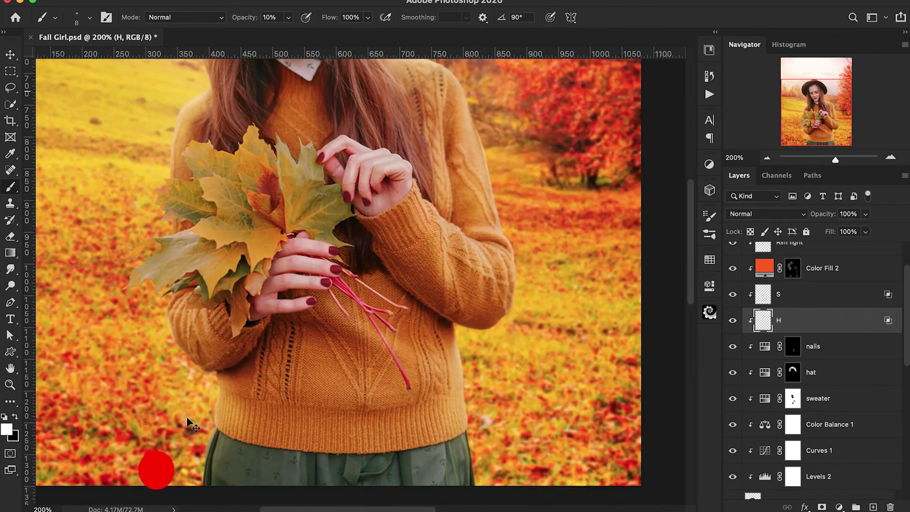
{"action": "scroll", "coordinate": [188, 418], "scroll_direction": "up", "scroll_amount": 2}
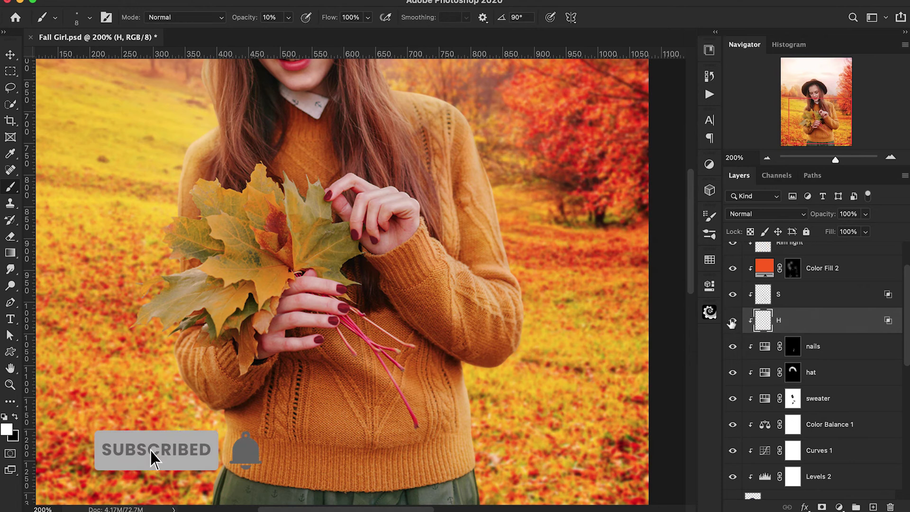
{"action": "key", "text": "super+minus"}
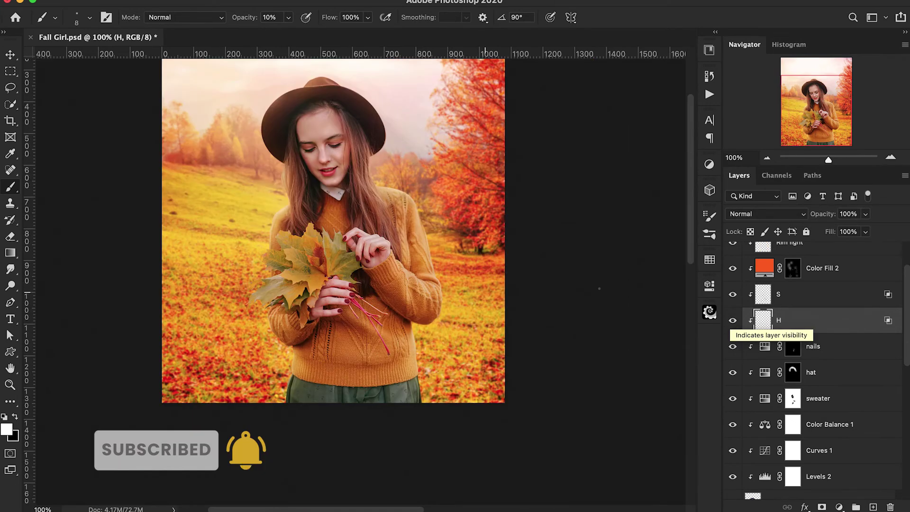
{"action": "scroll", "coordinate": [485, 292], "scroll_direction": "up", "scroll_amount": 4}
{"action": "scroll", "coordinate": [485, 293], "scroll_direction": "left", "scroll_amount": 3}
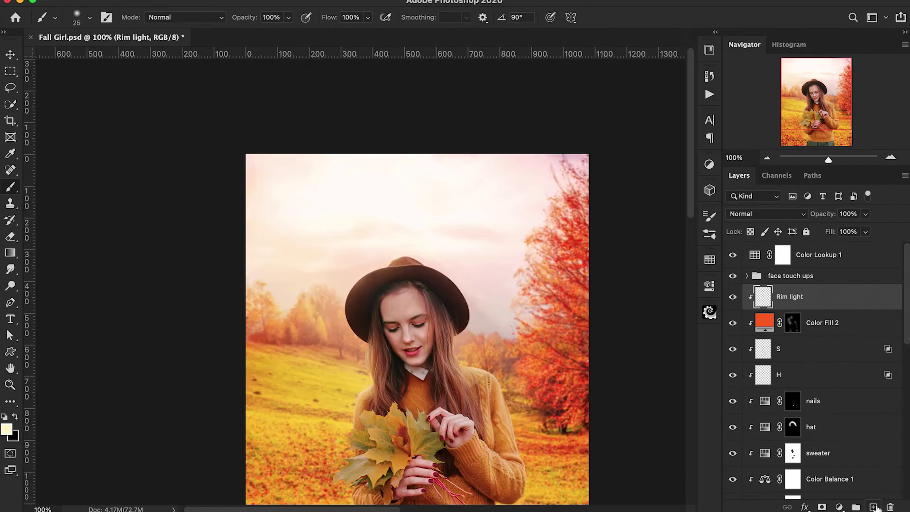
Add a new unclipped layer above Rim light and name it hair
{"action": "key", "text": "ctrl+shift+alt+n"}
{"action": "double_click", "coordinate": [782, 297]}
{"action": "type", "text": "ha"}
{"action": "key", "text": "Return"}
Sample a reddish brown from the woman's hair and set up a thin brush of about 3 pixels for strands
{"action": "scroll", "coordinate": [552, 296], "scroll_direction": "down", "scroll_amount": 3}
{"action": "key", "text": "super+plus"}
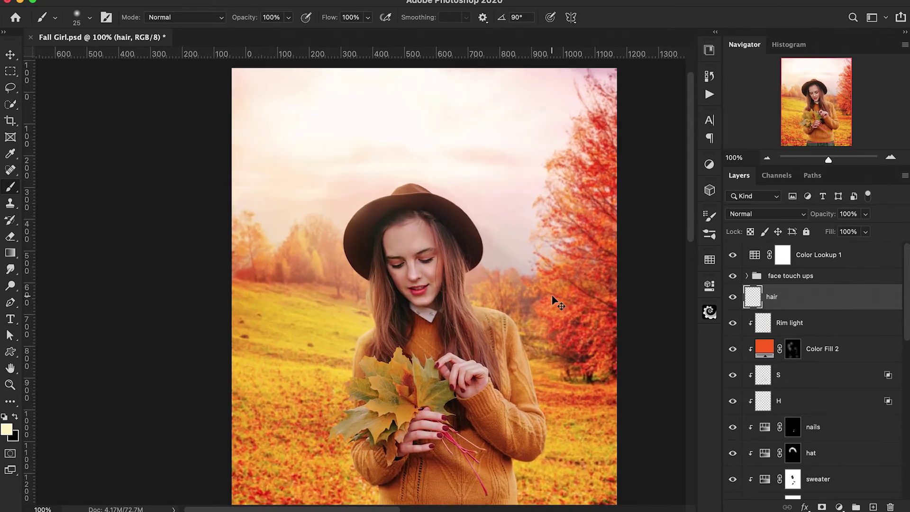
{"action": "scroll", "coordinate": [524, 303], "scroll_direction": "right", "scroll_amount": 3}
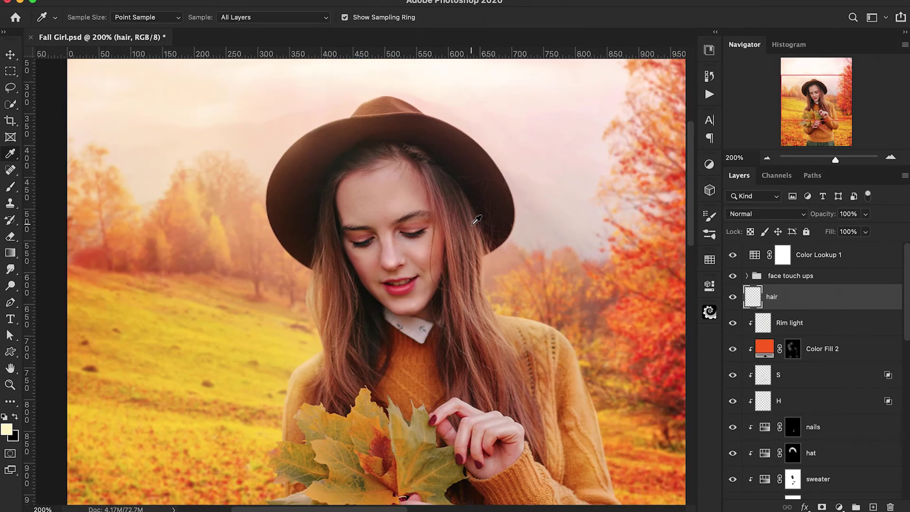
{"action": "left_click", "coordinate": [471, 224], "text": "alt"}
{"action": "left_click", "coordinate": [76, 17]}
{"action": "left_click", "coordinate": [275, 157]}
{"action": "key", "text": "Return"}
{"action": "key", "text": "bracketleft"}
{"action": "key", "text": "bracketleft"}
{"action": "key", "text": "bracketleft"}
{"action": "key", "text": "bracketleft"}
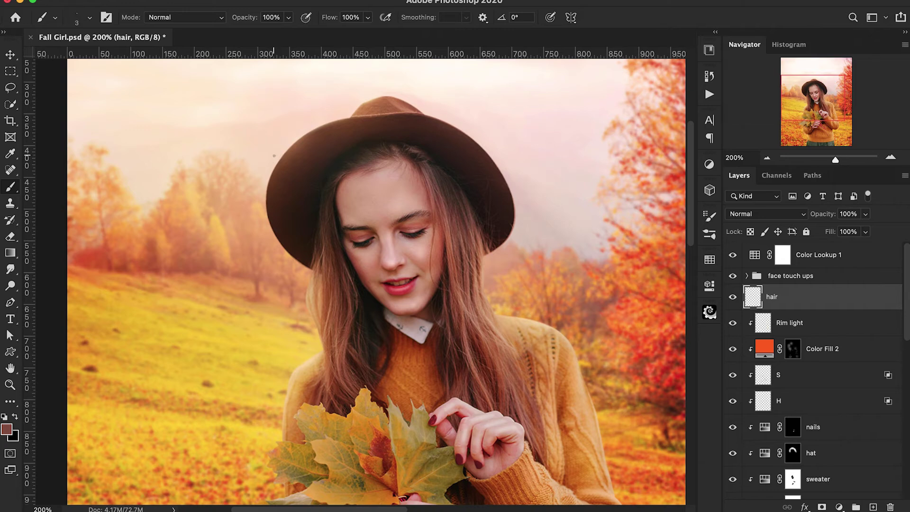
Paint long thin strands from beneath the hat brim down the hair's outer edge at 40% opacity
{"action": "key", "text": "super+plus"}
{"action": "key", "text": "super+plus"}
{"action": "scroll", "coordinate": [274, 155], "scroll_direction": "right", "scroll_amount": 5}
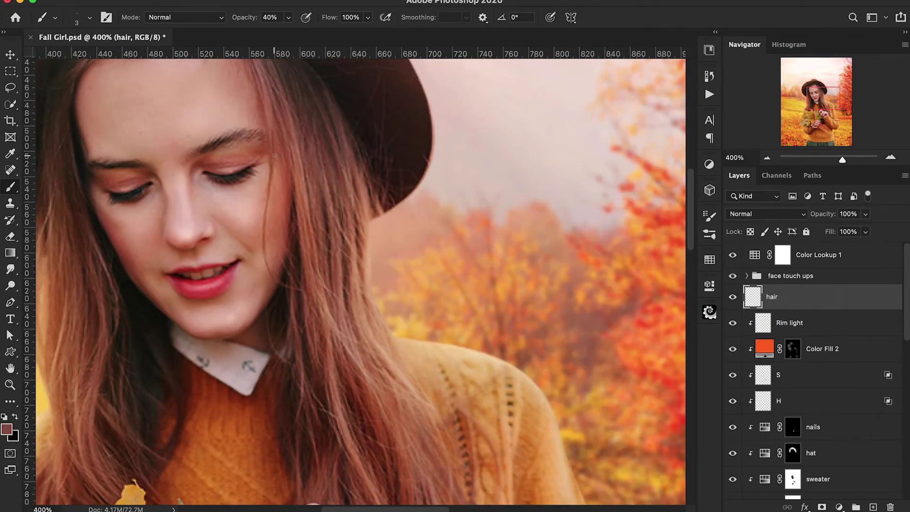
{"action": "left_click_drag", "start_coordinate": [379, 197], "coordinate": [396, 318]}
{"action": "mouse_move", "coordinate": [379, 219]}
{"action": "left_mouse_down"}
{"action": "mouse_move", "coordinate": [390, 308]}
{"action": "mouse_move", "coordinate": [420, 389]}
{"action": "left_mouse_up"}
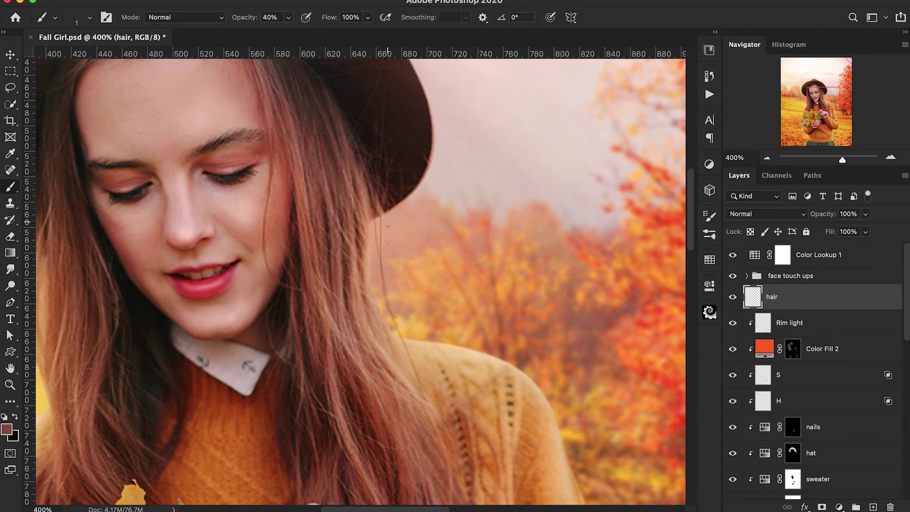
Add more fine flyaway strands along the hair edge and over the shoulder with a 1-pixel brush at 20% opacity
{"action": "left_click_drag", "start_coordinate": [378, 222], "coordinate": [393, 332]}
{"action": "left_click_drag", "start_coordinate": [359, 185], "coordinate": [387, 347]}
{"action": "left_click_drag", "start_coordinate": [366, 232], "coordinate": [412, 383]}
{"action": "mouse_move", "coordinate": [366, 221]}
{"action": "left_mouse_down"}
{"action": "mouse_move", "coordinate": [381, 284]}
{"action": "mouse_move", "coordinate": [439, 418]}
{"action": "left_mouse_up"}
{"action": "left_click_drag", "start_coordinate": [382, 219], "coordinate": [410, 376]}
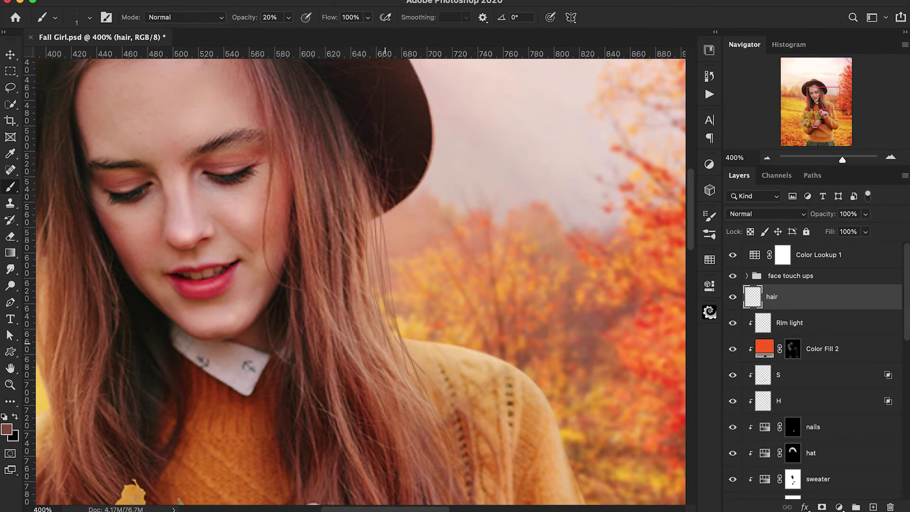
{"action": "left_click_drag", "start_coordinate": [427, 391], "coordinate": [379, 259]}
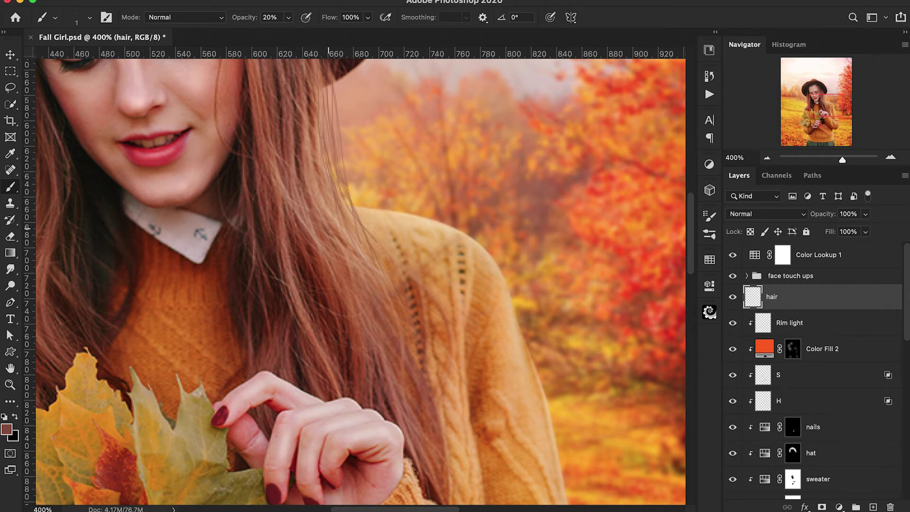
{"action": "key", "text": "r"}
{"action": "mouse_move", "coordinate": [422, 315]}
{"action": "left_mouse_down"}
{"action": "mouse_move", "coordinate": [422, 237]}
{"action": "mouse_move", "coordinate": [385, 222]}
{"action": "left_mouse_up"}
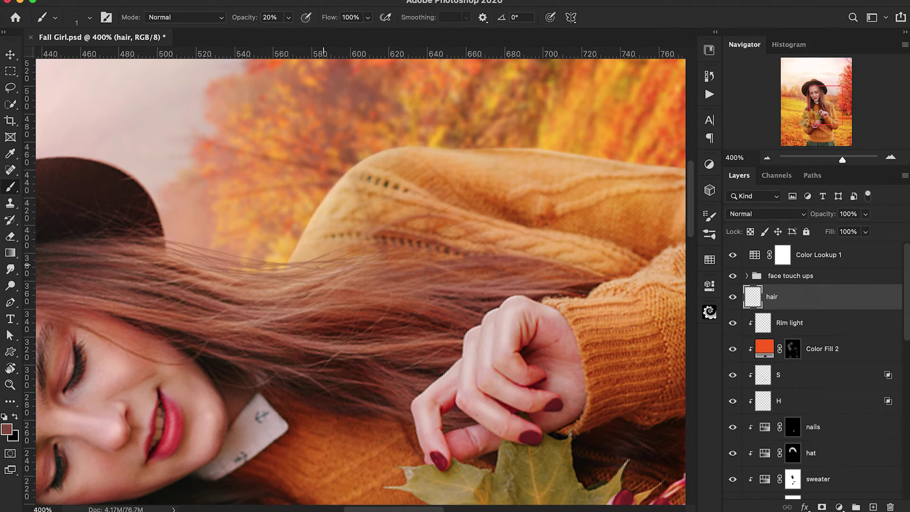
Rename the hair layer hair base
{"action": "double_click", "coordinate": [773, 297]}
{"action": "type", "text": "base"}
{"action": "key", "text": "Return"}
{"action": "double_click", "coordinate": [777, 297]}
{"action": "type", "text": "hair base"}
{"action": "key", "text": "Return"}
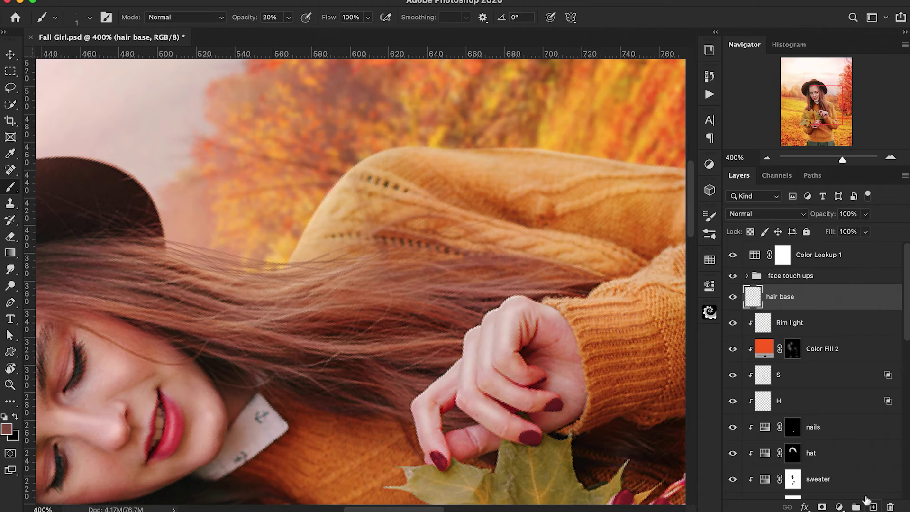
Add a layer above hair base, pick a lighter orange-tan from the hair and paint light strands at 40% opacity
{"action": "left_click", "coordinate": [872, 507]}
{"action": "key", "text": "x"}
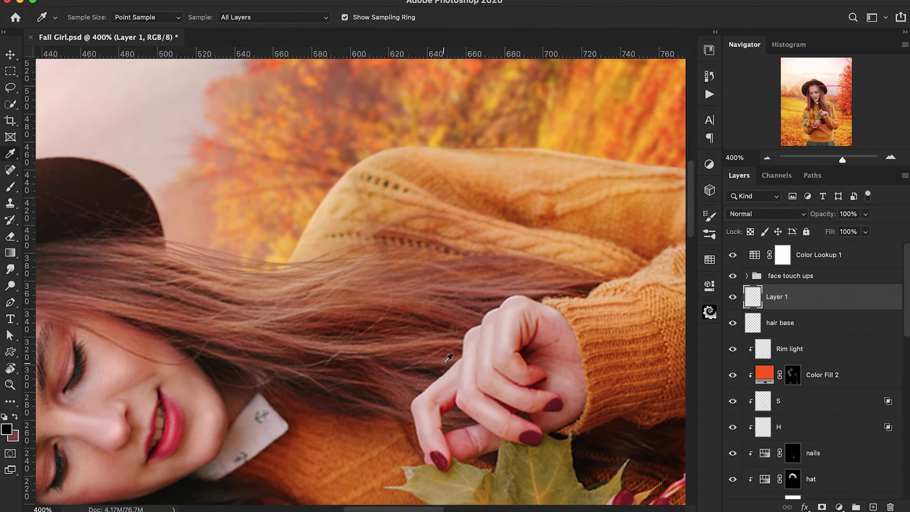
{"action": "left_click", "coordinate": [382, 345], "text": "alt"}
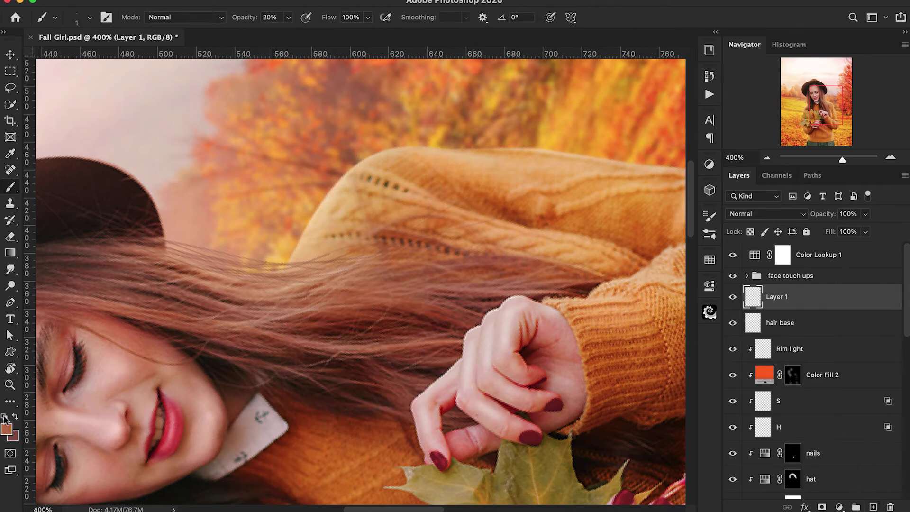
{"action": "left_click", "coordinate": [6, 429]}
{"action": "left_click", "coordinate": [648, 54]}
{"action": "left_click", "coordinate": [813, 32]}
{"action": "scroll", "coordinate": [360, 275], "scroll_direction": "left", "scroll_amount": 2}
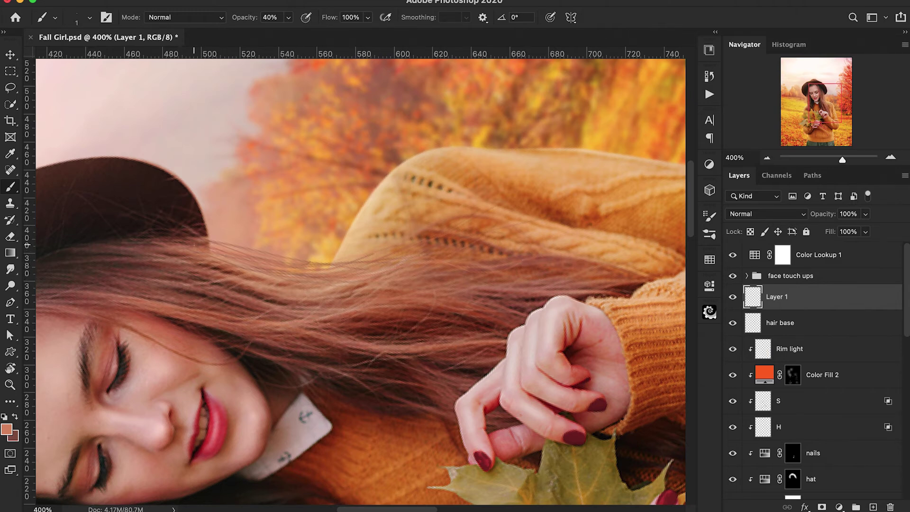
On hair base, choose a very dark brown and brush thin strands along the outer hair with a 1-pixel brush at 20% opacity
{"action": "key", "text": "r"}
{"action": "left_click_drag", "start_coordinate": [516, 275], "coordinate": [522, 318]}
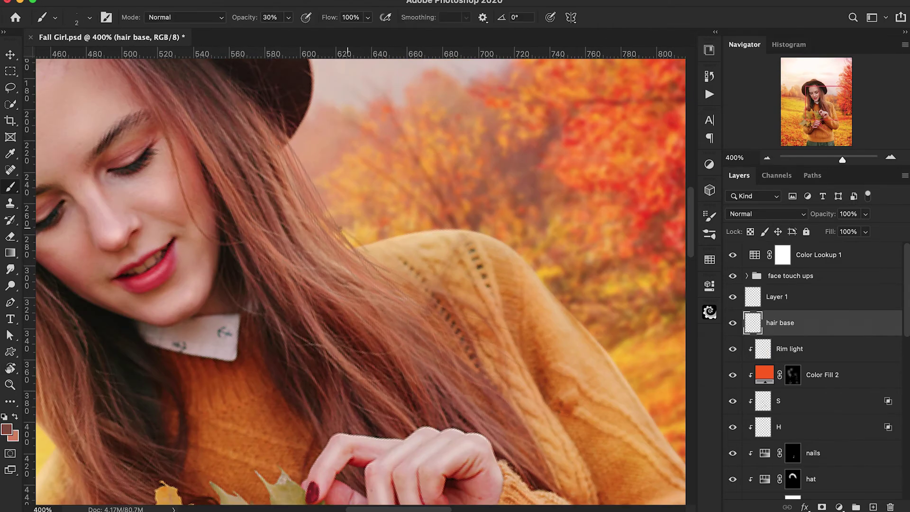
{"action": "left_click", "coordinate": [6, 429]}
{"action": "key", "text": "Return"}
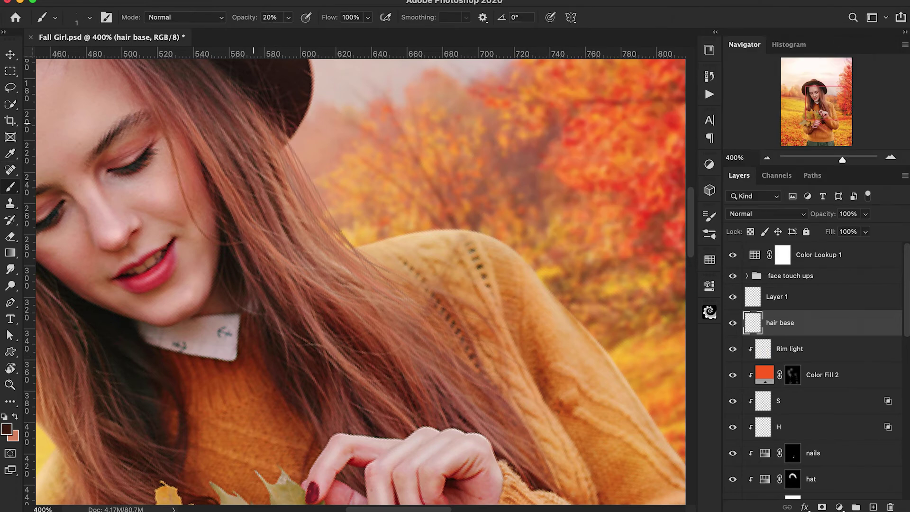
{"action": "key", "text": "e"}
{"action": "key", "text": "b"}
{"action": "left_click_drag", "start_coordinate": [360, 239], "coordinate": [299, 170]}
{"action": "left_click_drag", "start_coordinate": [450, 251], "coordinate": [327, 204]}
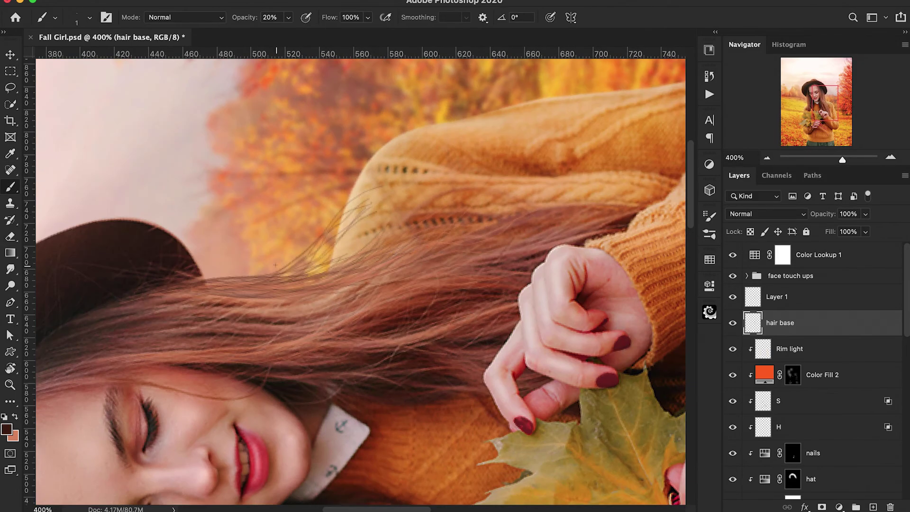
Paint dark flyaway strands fanning out from the hair over the sweater shoulder at 20% opacity
{"action": "left_click_drag", "start_coordinate": [303, 278], "coordinate": [411, 174]}
{"action": "left_click_drag", "start_coordinate": [288, 277], "coordinate": [386, 188]}
{"action": "left_click_drag", "start_coordinate": [320, 258], "coordinate": [378, 220]}
{"action": "mouse_move", "coordinate": [307, 275]}
{"action": "left_mouse_down"}
{"action": "mouse_move", "coordinate": [386, 221]}
{"action": "mouse_move", "coordinate": [375, 212]}
{"action": "left_mouse_up"}
{"action": "left_click_drag", "start_coordinate": [335, 258], "coordinate": [372, 199]}
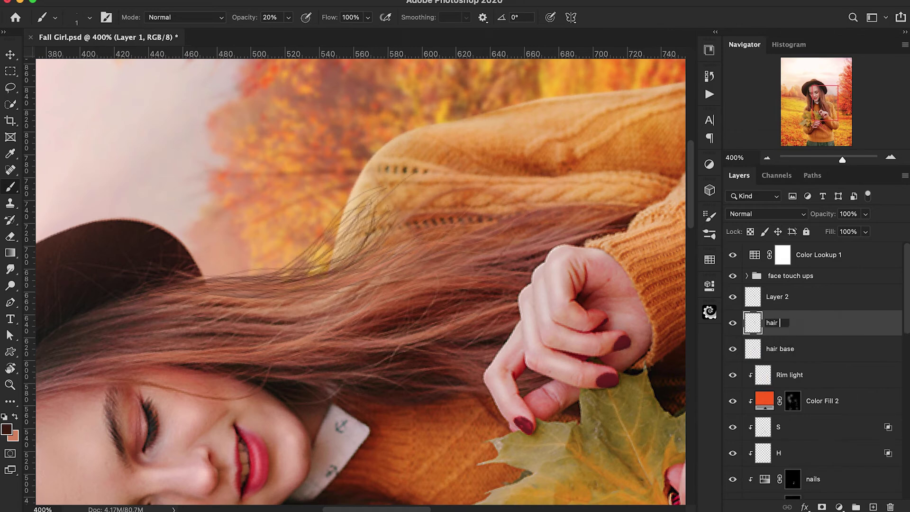
Rename the light strand layer hair layer 2 and set the brush to 40% opacity for more orange-tan strands
{"action": "key", "text": "4"}
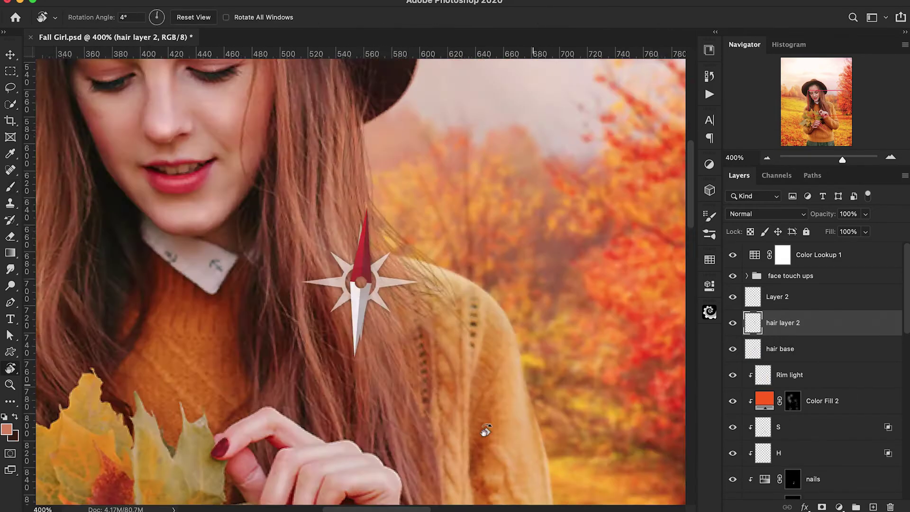
{"action": "left_click_drag", "start_coordinate": [483, 431], "coordinate": [437, 238]}
{"action": "key", "text": "b"}
On hair base, add faint dark brown strands between the hat brim and shoulder with a 1-pixel brush at 10% opacity
{"action": "key", "text": "alt+["}
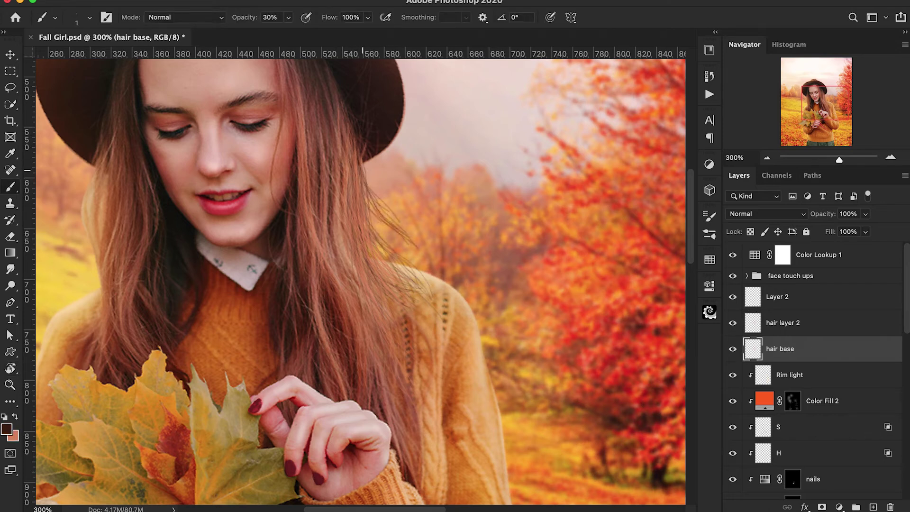
{"action": "key", "text": "e"}
{"action": "key", "text": "b"}
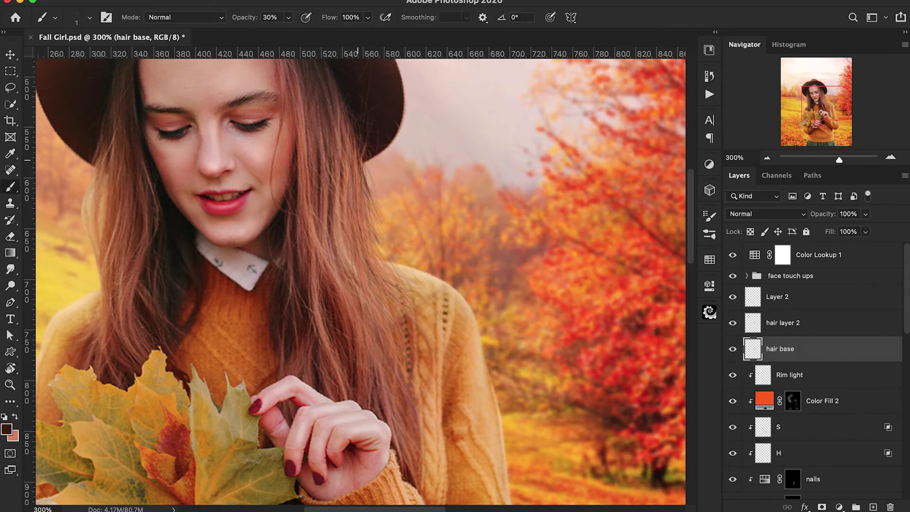
{"action": "scroll", "coordinate": [368, 156], "scroll_direction": "up", "scroll_amount": 2}
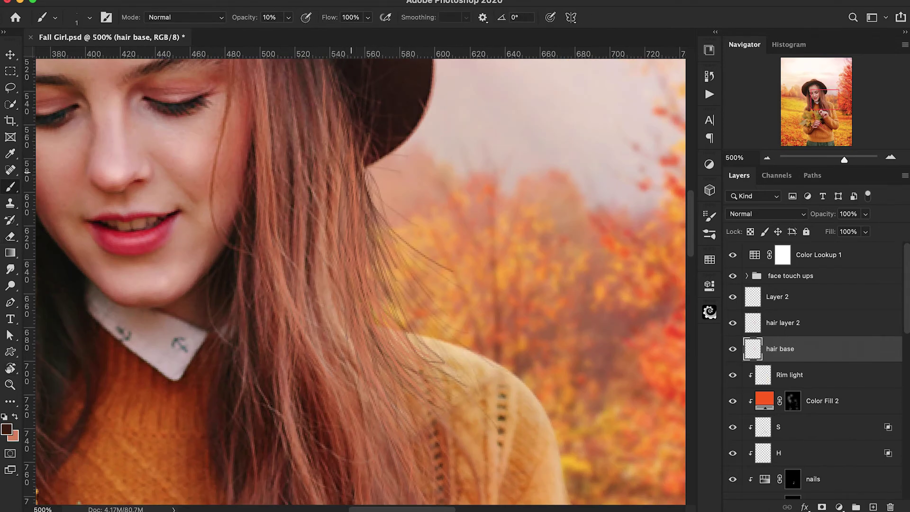
{"action": "left_click_drag", "start_coordinate": [370, 218], "coordinate": [431, 308]}
{"action": "left_click_drag", "start_coordinate": [386, 259], "coordinate": [408, 296]}
{"action": "left_click_drag", "start_coordinate": [431, 353], "coordinate": [419, 313]}
{"action": "key", "text": "super+minus"}
{"action": "key", "text": "super+minus"}
{"action": "key", "text": "super+minus"}
{"action": "key", "text": "super+minus"}
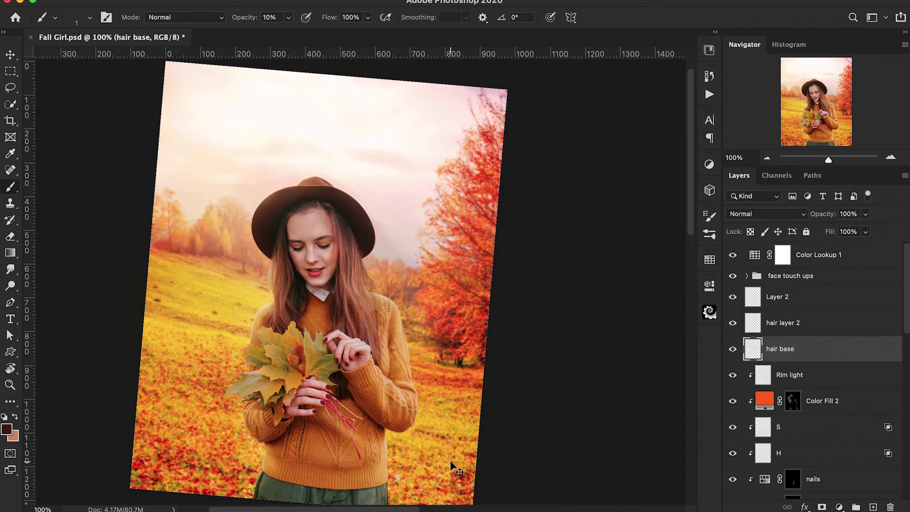
On hair layer 2, paint orange-tan strands through the hair beside the face with a 1-pixel brush at 40% opacity
{"action": "key", "text": "super+equal"}
{"action": "key", "text": "super+equal"}
{"action": "key", "text": "super+equal"}
{"action": "left_click", "coordinate": [783, 323]}
{"action": "key", "text": "x"}
{"action": "key", "text": "4"}
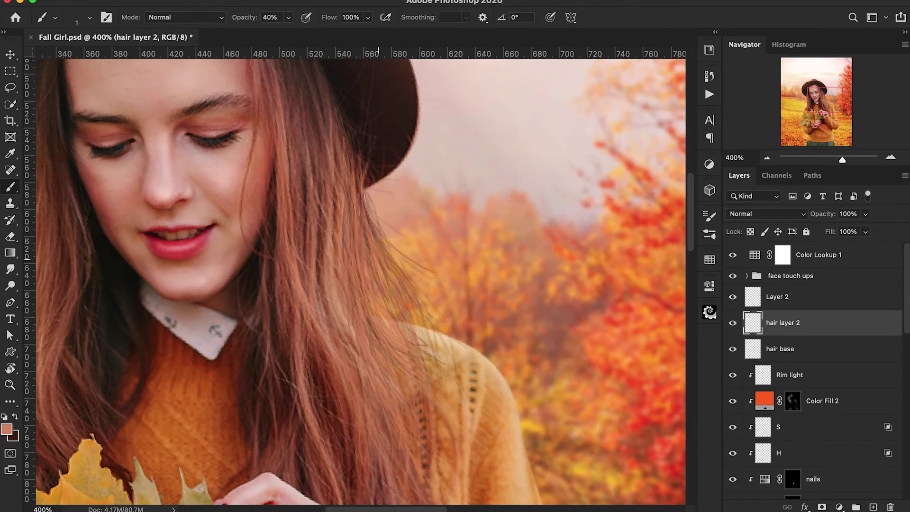
{"action": "left_click_drag", "start_coordinate": [381, 310], "coordinate": [335, 221]}
{"action": "left_click_drag", "start_coordinate": [326, 181], "coordinate": [349, 336]}
{"action": "left_click_drag", "start_coordinate": [262, 134], "coordinate": [288, 251]}
{"action": "left_click_drag", "start_coordinate": [298, 323], "coordinate": [291, 210]}
{"action": "left_click_drag", "start_coordinate": [269, 275], "coordinate": [319, 452]}
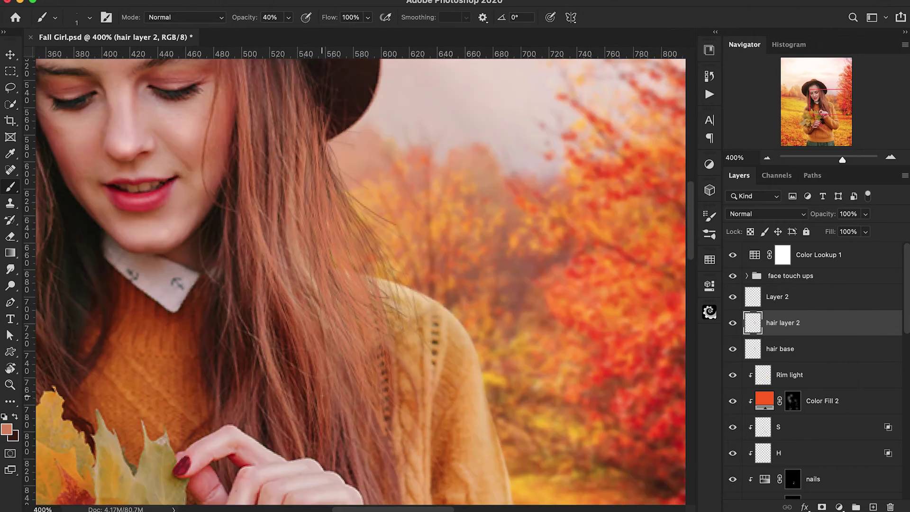
Continue the light strands through the lower lengths of hair above the raised hand and near the hat
{"action": "left_click_drag", "start_coordinate": [321, 342], "coordinate": [302, 229]}
{"action": "left_click_drag", "start_coordinate": [314, 307], "coordinate": [330, 381]}
{"action": "mouse_move", "coordinate": [292, 63]}
{"action": "left_mouse_down"}
{"action": "mouse_move", "coordinate": [283, 188]}
{"action": "mouse_move", "coordinate": [280, 140]}
{"action": "left_mouse_up"}
{"action": "left_click_drag", "start_coordinate": [246, 264], "coordinate": [288, 372]}
{"action": "left_click_drag", "start_coordinate": [236, 323], "coordinate": [257, 409]}
{"action": "left_click_drag", "start_coordinate": [254, 290], "coordinate": [263, 370]}
Rename Layer 2 hair layer 3
{"action": "double_click", "coordinate": [778, 298]}
{"action": "type", "text": "hair l"}
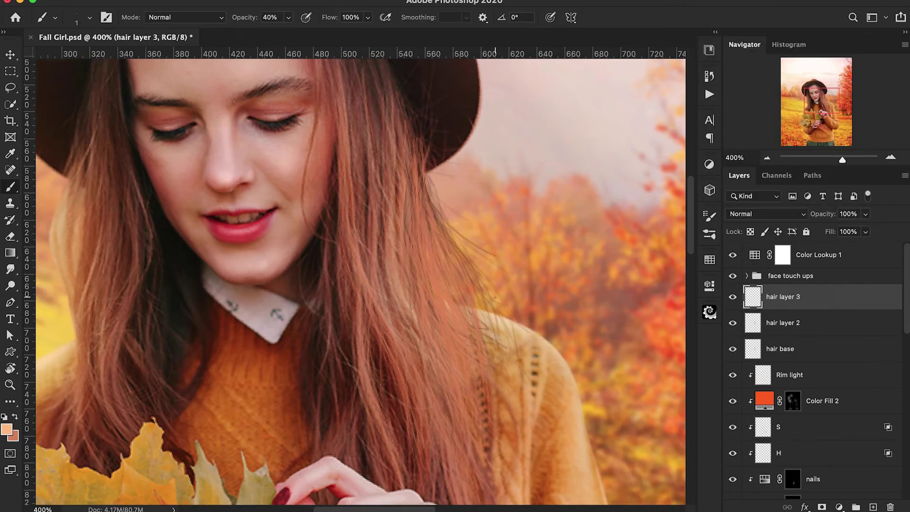
On hair layer 3, paint light peach strands through the hair beside the face with a 1-pixel brush at 40% and 20% opacity
{"action": "left_click_drag", "start_coordinate": [332, 284], "coordinate": [231, 279]}
{"action": "left_click_drag", "start_coordinate": [310, 156], "coordinate": [313, 284]}
{"action": "left_click_drag", "start_coordinate": [315, 190], "coordinate": [376, 298]}
{"action": "mouse_move", "coordinate": [321, 203]}
{"action": "left_mouse_down"}
{"action": "mouse_move", "coordinate": [366, 300]}
{"action": "mouse_move", "coordinate": [380, 441]}
{"action": "left_mouse_up"}
{"action": "scroll", "coordinate": [331, 285], "scroll_direction": "down", "scroll_amount": 5}
{"action": "left_click_drag", "start_coordinate": [279, 230], "coordinate": [338, 371]}
{"action": "left_click_drag", "start_coordinate": [342, 289], "coordinate": [359, 423]}
{"action": "scroll", "coordinate": [283, 253], "scroll_direction": "up", "scroll_amount": 4}
{"action": "left_click_drag", "start_coordinate": [285, 151], "coordinate": [298, 337]}
{"action": "key", "text": "2"}
{"action": "mouse_move", "coordinate": [308, 122]}
{"action": "left_mouse_down"}
{"action": "mouse_move", "coordinate": [326, 235]}
{"action": "mouse_move", "coordinate": [363, 290]}
{"action": "left_mouse_up"}
Group hair base, hair layer 2 and hair layer 3, and check the group's visibility
{"action": "key", "text": "super+minus"}
{"action": "key", "text": "super+minus"}
{"action": "key", "text": "super+minus"}
{"action": "left_click", "coordinate": [780, 349], "text": "shift"}
{"action": "key", "text": "super+g"}
{"action": "left_click", "coordinate": [732, 294]}
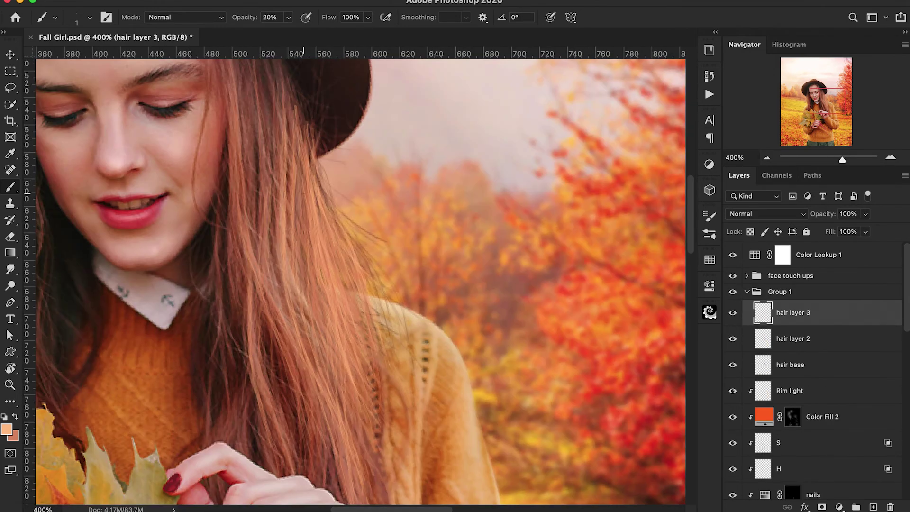
On hair layer 2, paint reddish-tan strands through the field-side hair below the hat with a 1-pixel brush at 30% opacity
{"action": "key", "text": "alt+bracketleft"}
{"action": "key", "text": "alt+bracketleft"}
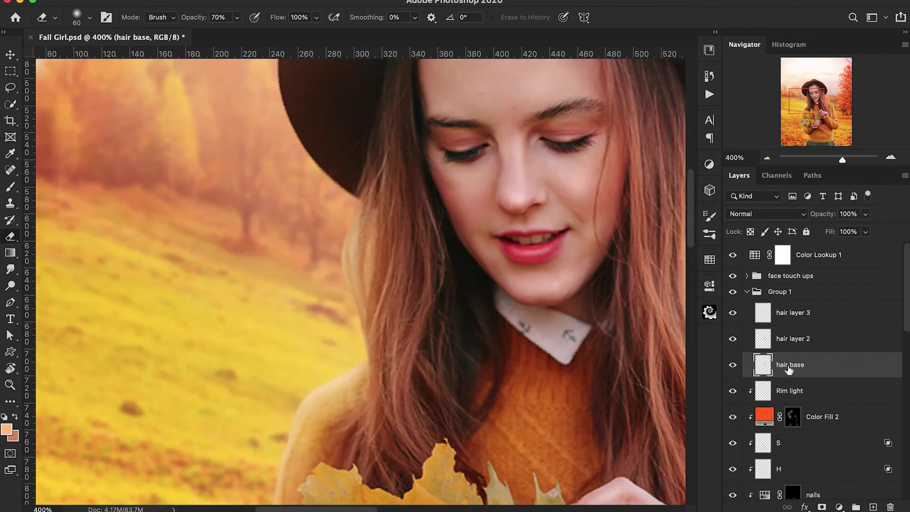
{"action": "key", "text": "alt+bracketright"}
{"action": "key", "text": "3"}
{"action": "left_click_drag", "start_coordinate": [400, 163], "coordinate": [414, 250]}
{"action": "left_click_drag", "start_coordinate": [422, 272], "coordinate": [397, 361]}
{"action": "left_click_drag", "start_coordinate": [404, 175], "coordinate": [395, 330]}
{"action": "left_click_drag", "start_coordinate": [384, 132], "coordinate": [392, 242]}
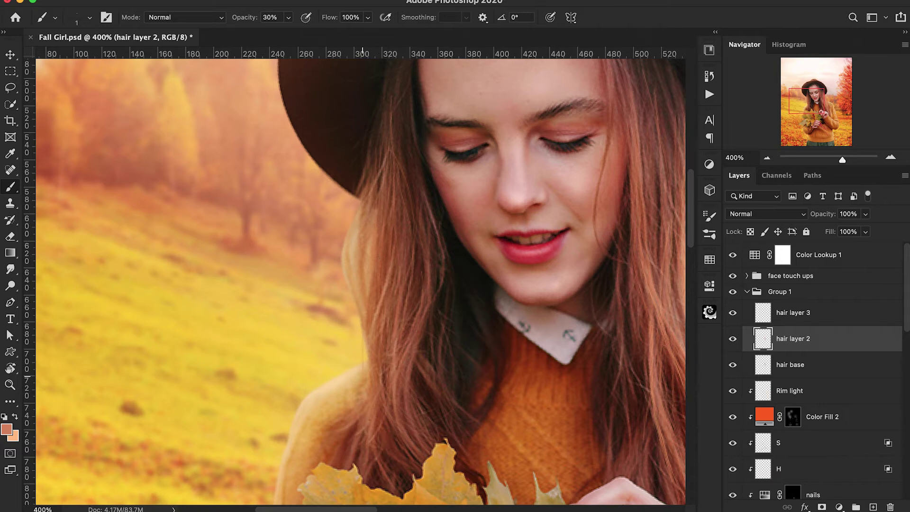
{"action": "left_click_drag", "start_coordinate": [379, 332], "coordinate": [396, 219]}
{"action": "left_click_drag", "start_coordinate": [427, 199], "coordinate": [416, 245]}
{"action": "left_click_drag", "start_coordinate": [373, 309], "coordinate": [358, 332]}
{"action": "scroll", "coordinate": [373, 285], "scroll_direction": "up", "scroll_amount": 3}
{"action": "left_click_drag", "start_coordinate": [382, 272], "coordinate": [378, 307]}
{"action": "left_click_drag", "start_coordinate": [369, 360], "coordinate": [354, 393]}
{"action": "left_click_drag", "start_coordinate": [364, 214], "coordinate": [368, 240]}
Rotate the canvas and extend the strands along the outer edge of the field-side hair
{"action": "key", "text": "r"}
{"action": "mouse_move", "coordinate": [401, 128]}
{"action": "left_mouse_down"}
{"action": "mouse_move", "coordinate": [490, 374]}
{"action": "mouse_move", "coordinate": [477, 371]}
{"action": "left_mouse_up"}
{"action": "left_click_drag", "start_coordinate": [262, 302], "coordinate": [470, 406]}
{"action": "left_click_drag", "start_coordinate": [444, 330], "coordinate": [537, 395]}
{"action": "mouse_move", "coordinate": [300, 191]}
{"action": "left_mouse_down"}
{"action": "mouse_move", "coordinate": [354, 288]}
{"action": "mouse_move", "coordinate": [349, 269]}
{"action": "left_mouse_up"}
{"action": "left_click_drag", "start_coordinate": [324, 229], "coordinate": [377, 296]}
Paint golden-yellow strands over the field-side hair on hair layers 3 and 4 at 20% and 40% opacity
{"action": "left_click", "coordinate": [772, 312]}
{"action": "key", "text": "x"}
{"action": "key", "text": "2"}
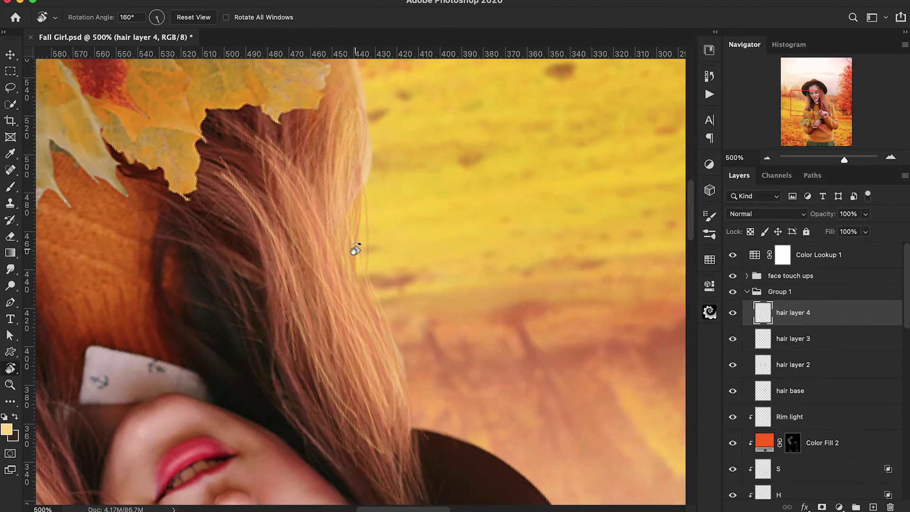
{"action": "key", "text": "4"}
{"action": "left_click_drag", "start_coordinate": [354, 218], "coordinate": [365, 308]}
{"action": "left_click_drag", "start_coordinate": [284, 142], "coordinate": [351, 445]}
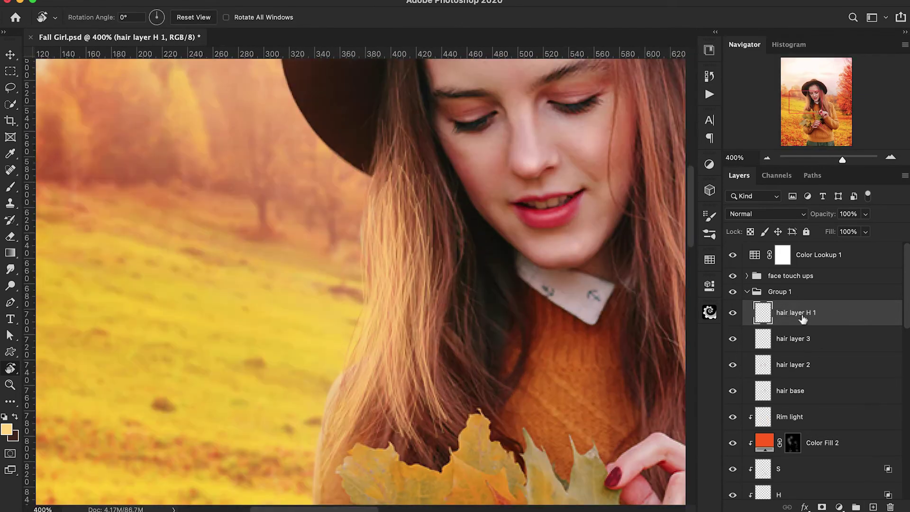
On Hair layer H 2, paint pale cream highlight strands along the sunlit hair at 40% opacity, reducing the brush to 20%
{"action": "left_click_drag", "start_coordinate": [503, 388], "coordinate": [528, 374]}
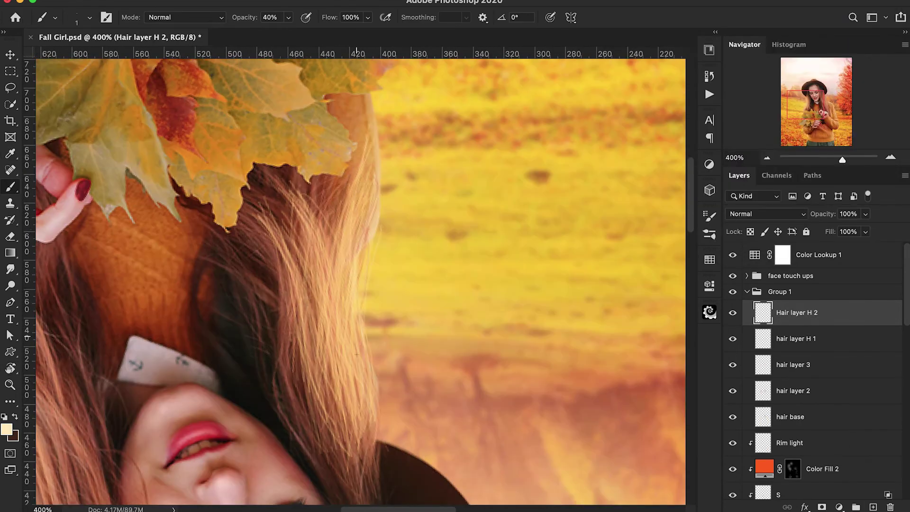
{"action": "mouse_move", "coordinate": [362, 173]}
{"action": "left_mouse_down"}
{"action": "mouse_move", "coordinate": [354, 256]}
{"action": "mouse_move", "coordinate": [365, 379]}
{"action": "left_mouse_up"}
{"action": "mouse_move", "coordinate": [301, 207]}
{"action": "left_mouse_down"}
{"action": "mouse_move", "coordinate": [342, 394]}
{"action": "mouse_move", "coordinate": [332, 436]}
{"action": "left_mouse_up"}
{"action": "key", "text": "1"}
{"action": "key", "text": "2"}
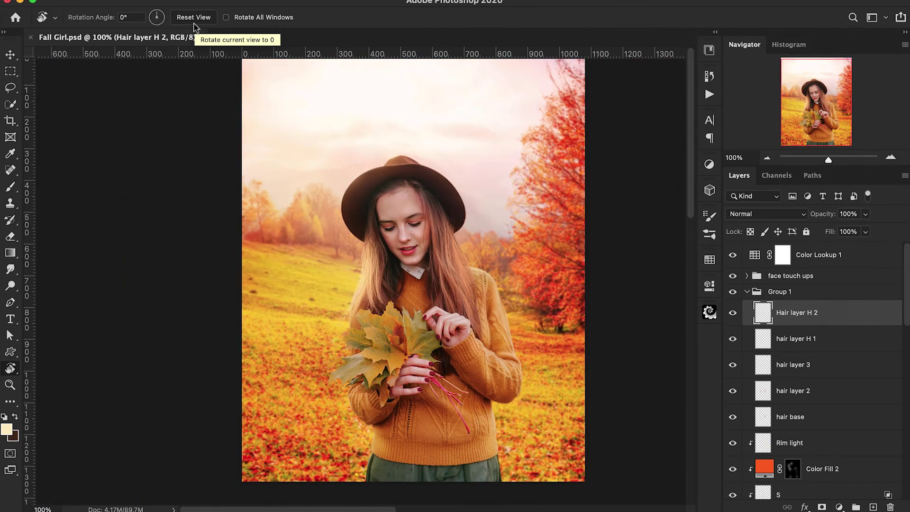
{"action": "key", "text": "super+equal"}
{"action": "key", "text": "super+minus"}
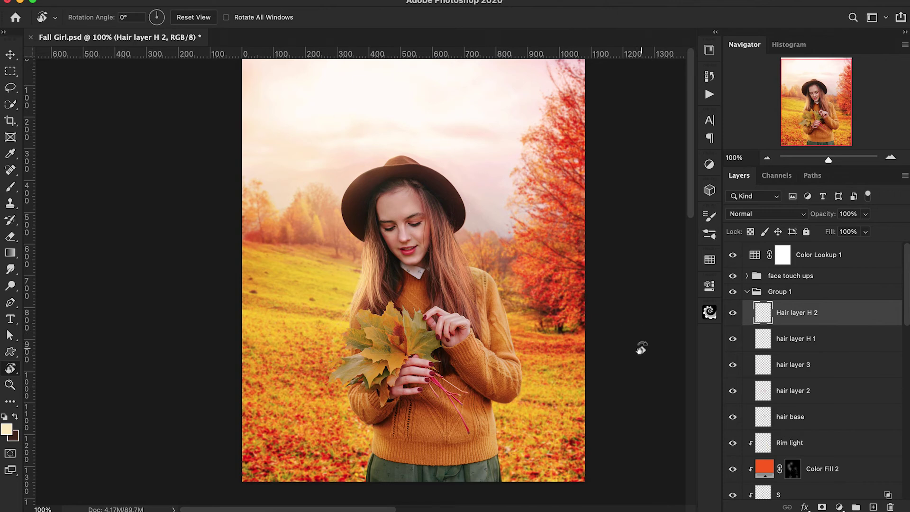
Collapse Group 1, rename it hair, and compare the image with the group hidden and shown
{"action": "left_click", "coordinate": [747, 295]}
{"action": "double_click", "coordinate": [780, 292]}
{"action": "type", "text": "hair"}
{"action": "key", "text": "Return"}
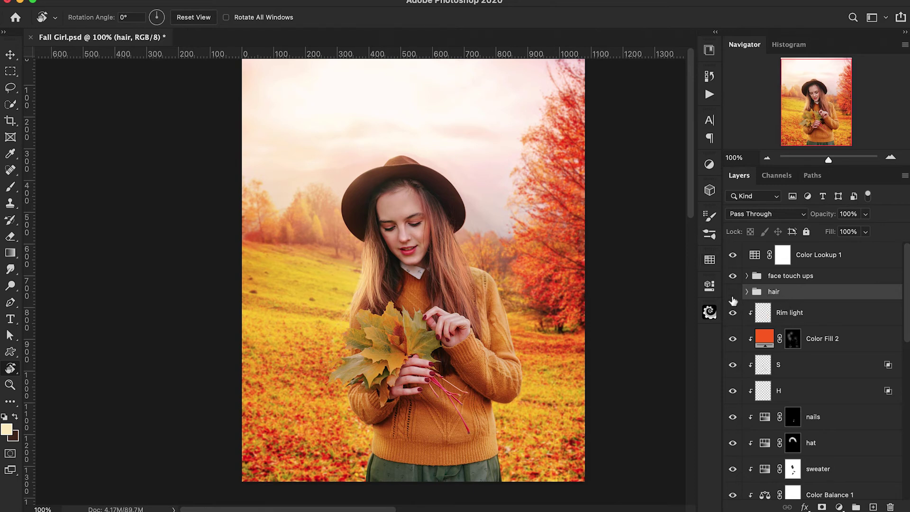
{"action": "left_click", "coordinate": [733, 293]}
{"action": "left_click", "coordinate": [733, 298]}
Duplicate the Color Fill 2 layer and target the copy's mask
{"action": "left_click", "coordinate": [857, 340]}
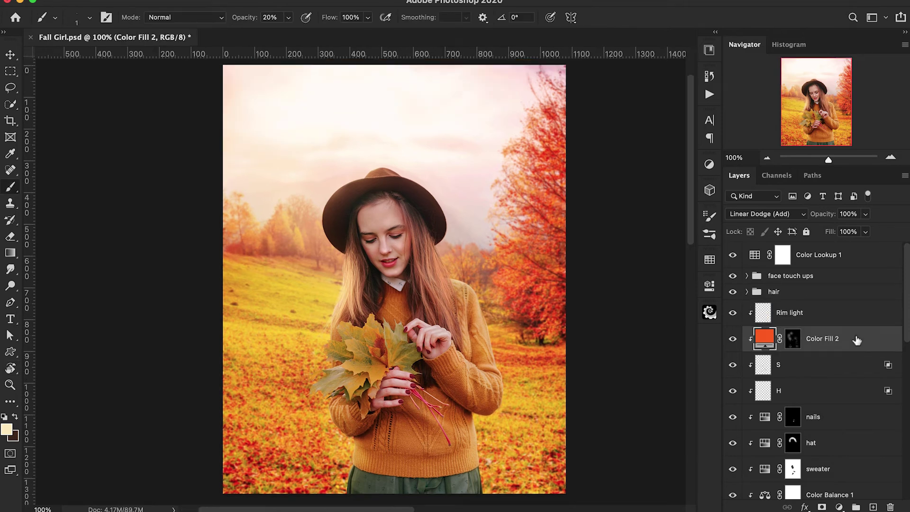
{"action": "key", "text": "super+j"}
{"action": "left_click", "coordinate": [787, 340]}
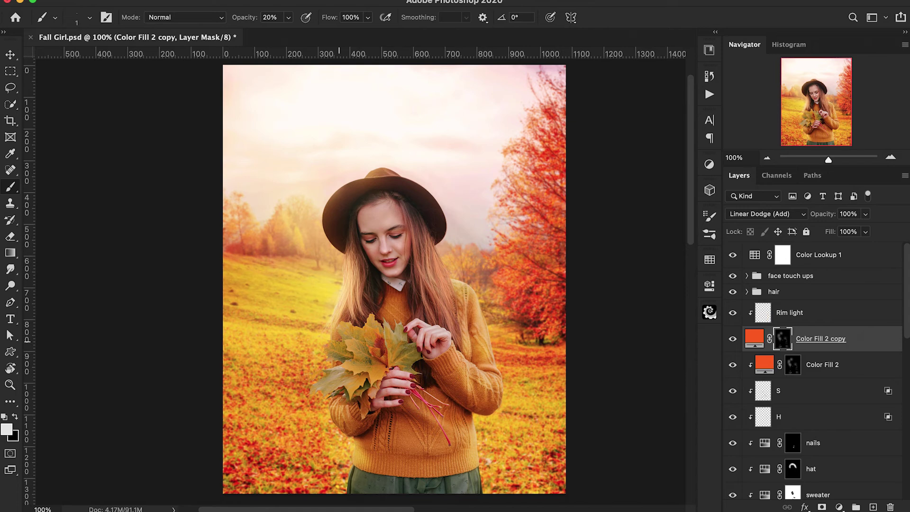
Undo the hard-edged stroke and paint glow around the woman's outline on the Color Fill 2 copy mask with a soft brush, enlarged to 35 pixels
{"action": "key", "text": "bracketright"}
{"action": "key", "text": "bracketright"}
{"action": "scroll", "coordinate": [338, 342], "scroll_direction": "up", "scroll_amount": 4}
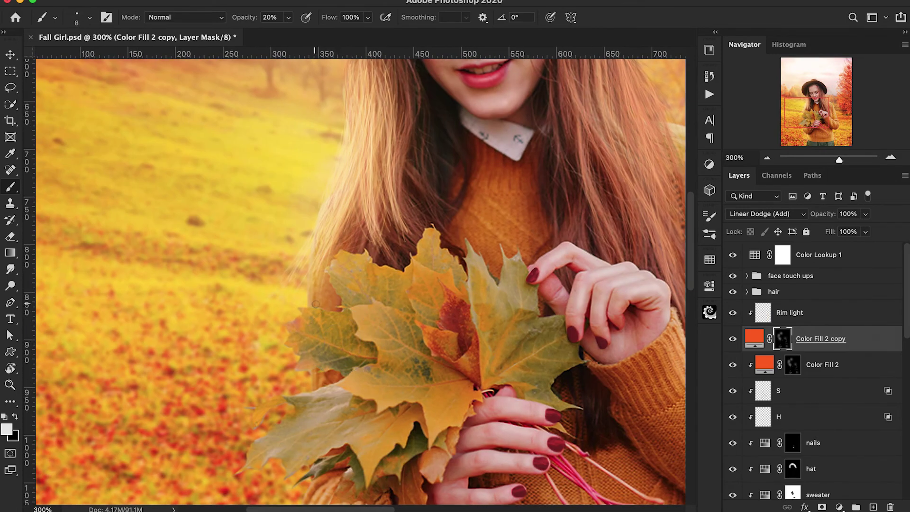
{"action": "key", "text": "super+z"}
{"action": "left_click", "coordinate": [81, 23]}
{"action": "left_click", "coordinate": [109, 171]}
{"action": "left_click_drag", "start_coordinate": [97, 370], "coordinate": [129, 300]}
{"action": "mouse_move", "coordinate": [303, 335]}
{"action": "left_mouse_down"}
{"action": "mouse_move", "coordinate": [277, 354]}
{"action": "mouse_move", "coordinate": [278, 339]}
{"action": "mouse_move", "coordinate": [347, 326]}
{"action": "mouse_move", "coordinate": [346, 343]}
{"action": "mouse_move", "coordinate": [291, 383]}
{"action": "left_mouse_up"}
{"action": "key", "text": "]"}
{"action": "key", "text": "]"}
{"action": "key", "text": "]"}
{"action": "key", "text": "]"}
{"action": "key", "text": "]"}
{"action": "key", "text": "]"}
{"action": "key", "text": "]"}
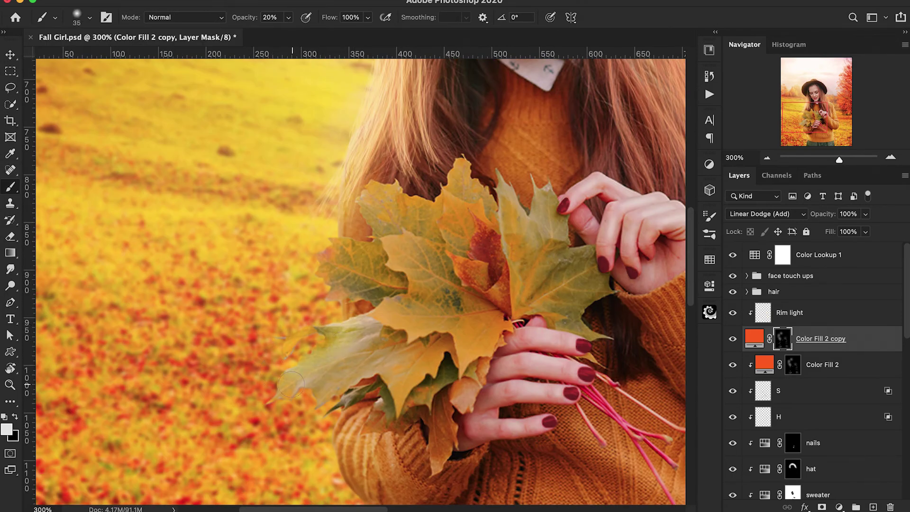
Move Color Fill 2 copy above Rim light and clip Rim light back to the layers below
{"action": "key", "text": "super+minus"}
{"action": "key", "text": "super+minus"}
{"action": "left_click", "coordinate": [753, 352], "text": "alt"}
{"action": "left_click", "coordinate": [753, 353], "text": "alt"}
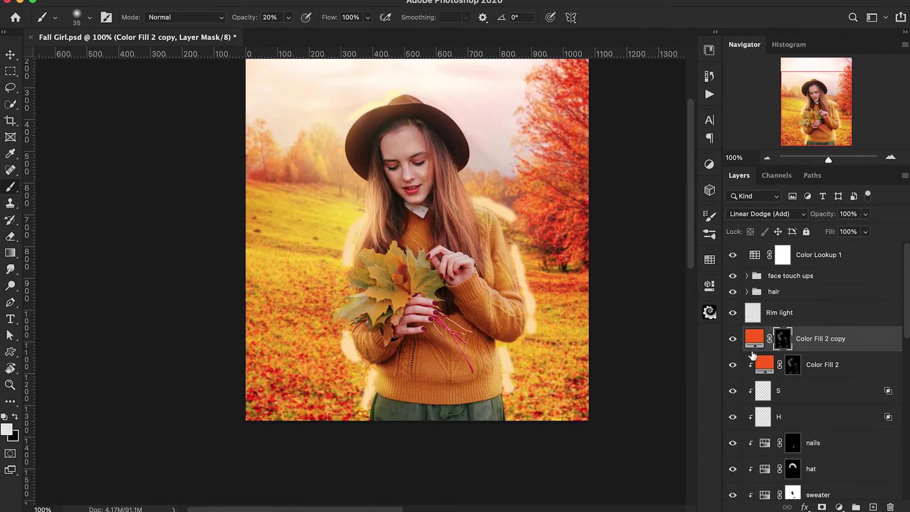
{"action": "left_click_drag", "start_coordinate": [796, 317], "coordinate": [799, 352]}
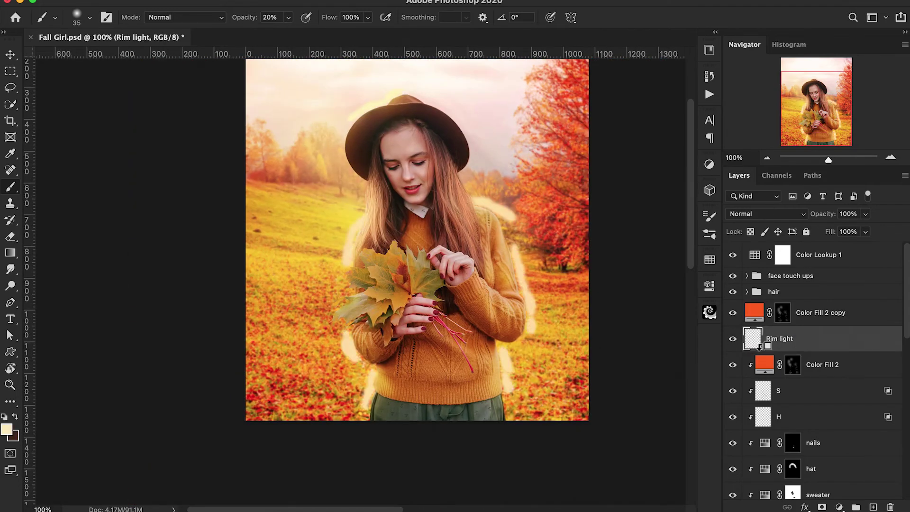
{"action": "left_click", "coordinate": [761, 352], "text": "alt"}
Load the woman's silhouette as a selection and confine the Color Fill 2 copy mask's glow to it
{"action": "left_click", "coordinate": [782, 314]}
{"action": "scroll", "coordinate": [777, 320], "scroll_direction": "down", "scroll_amount": 5}
{"action": "scroll", "coordinate": [777, 320], "scroll_direction": "down", "scroll_amount": 2}
{"action": "left_click", "coordinate": [750, 440], "text": "super"}
{"action": "scroll", "coordinate": [758, 364], "scroll_direction": "up", "scroll_amount": 7}
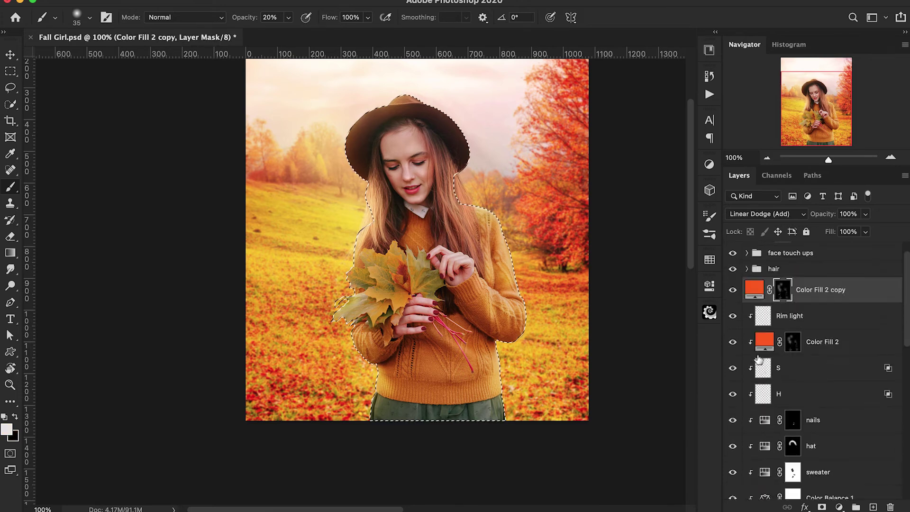
Brighten the lowest leaf on the Color Fill 2 copy mask with a 35-pixel brush at 20% opacity
{"action": "key", "text": "super+plus"}
{"action": "key", "text": "super+plus"}
{"action": "key", "text": "super+plus"}
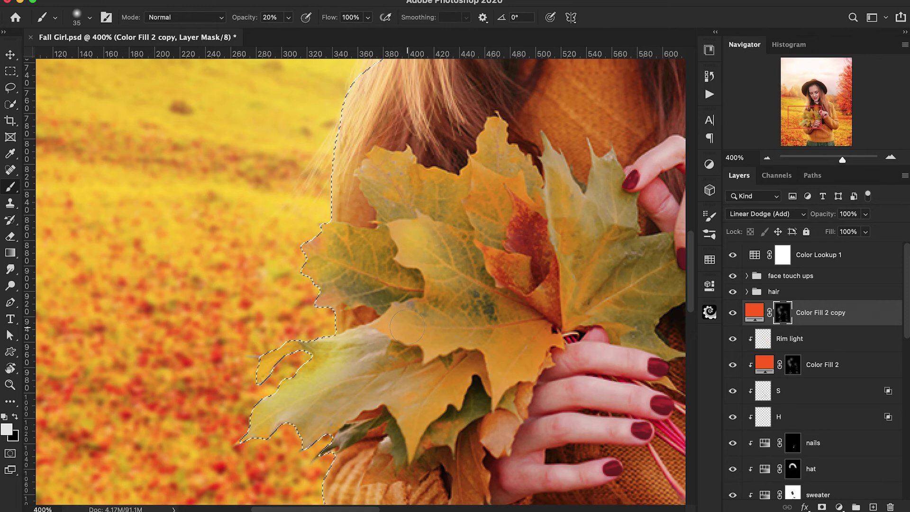
{"action": "scroll", "coordinate": [444, 199], "scroll_direction": "right", "scroll_amount": 5}
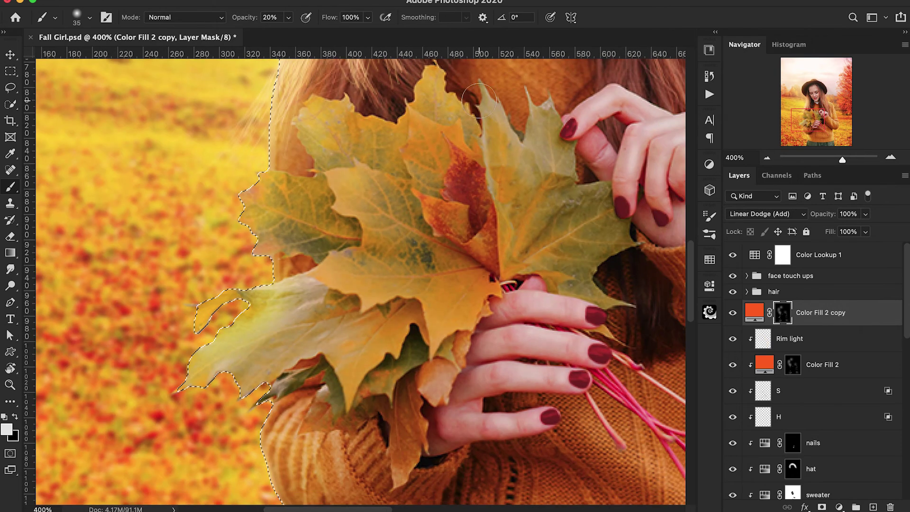
Paint glow along the edge and central fold of the green leaf nearest the raised hand with a 9-pixel brush at 20% opacity
{"action": "key", "text": "bracketleft"}
{"action": "key", "text": "bracketleft"}
{"action": "key", "text": "bracketleft"}
{"action": "key", "text": "bracketleft"}
{"action": "key", "text": "bracketleft"}
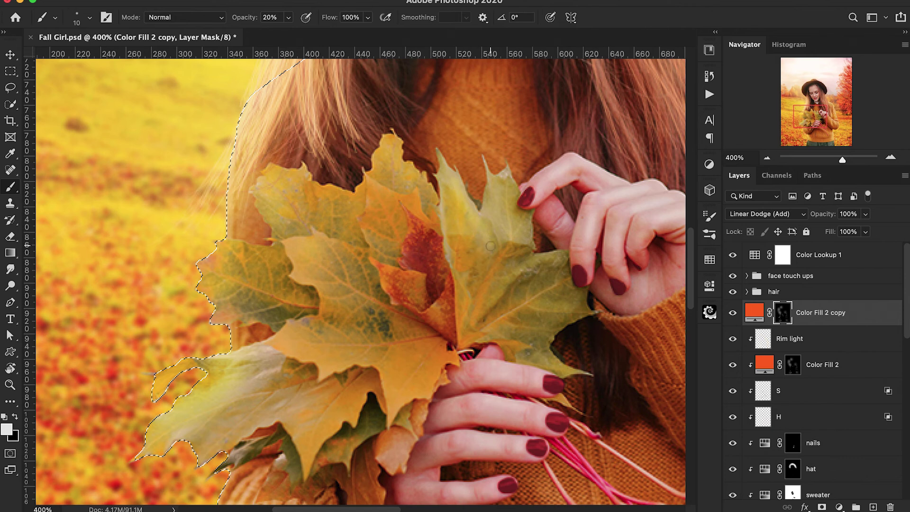
{"action": "key", "text": "bracketright"}
{"action": "key", "text": "bracketright"}
{"action": "key", "text": "bracketleft"}
{"action": "key", "text": "bracketleft"}
{"action": "key", "text": "bracketleft"}
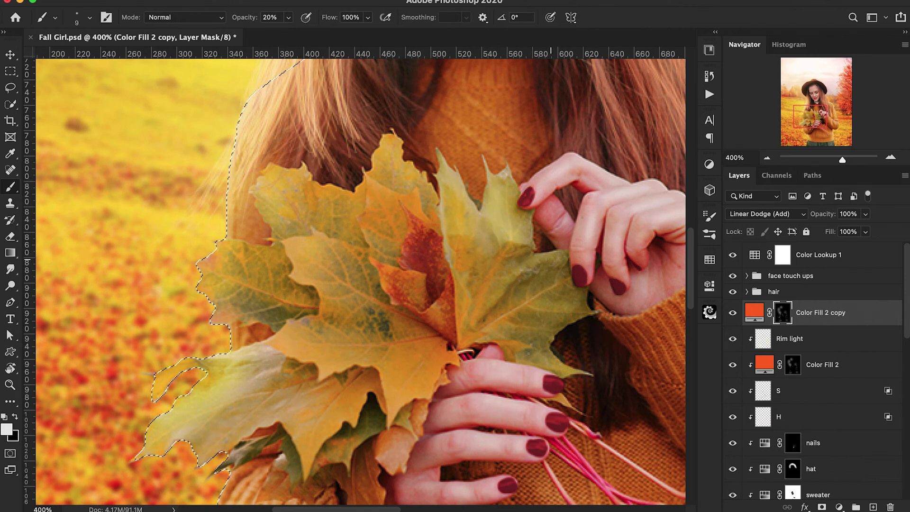
{"action": "left_click_drag", "start_coordinate": [444, 193], "coordinate": [460, 331]}
{"action": "left_click_drag", "start_coordinate": [458, 289], "coordinate": [471, 366]}
Add a fainter glow across the leaves on the mask with a 20-pixel brush at 10% opacity
{"action": "key", "text": "bracketright"}
{"action": "key", "text": "bracketright"}
{"action": "key", "text": "bracketright"}
{"action": "key", "text": "1"}
{"action": "key", "text": "bracketleft"}
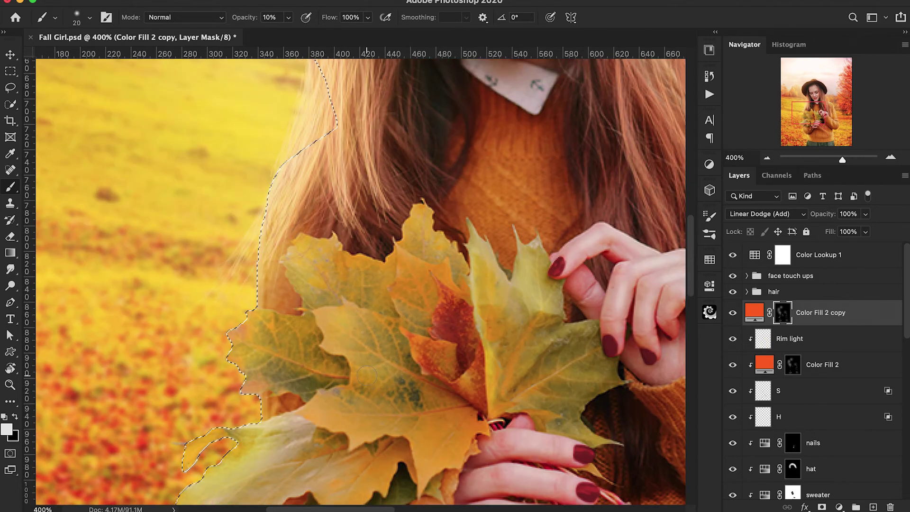
{"action": "scroll", "coordinate": [372, 359], "scroll_direction": "down", "scroll_amount": 3}
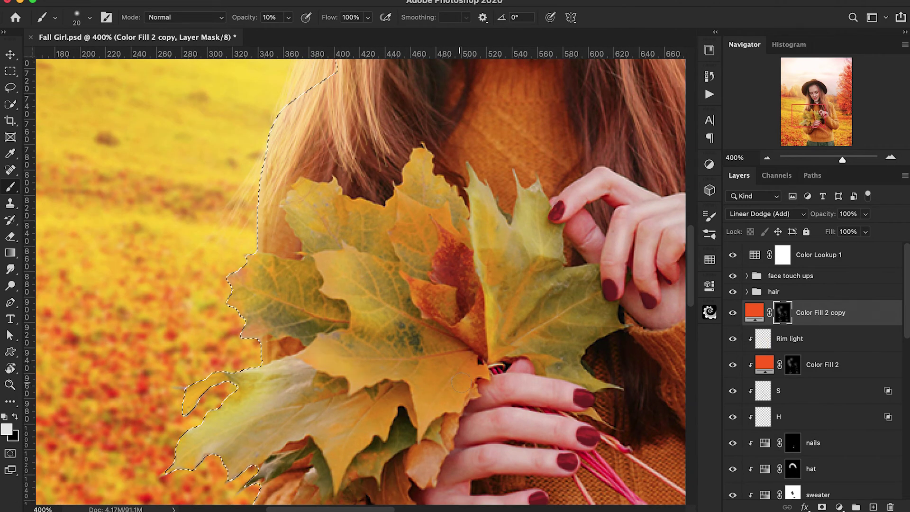
{"action": "scroll", "coordinate": [318, 394], "scroll_direction": "left", "scroll_amount": 2}
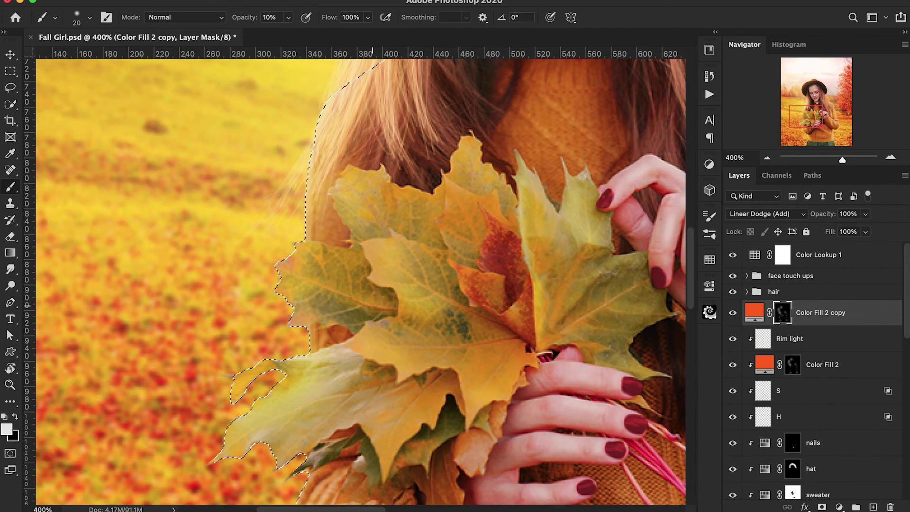
Deselect the silhouette and compare the image with Color Fill 2 copy hidden and shown
{"action": "key", "text": "super+minus"}
{"action": "key", "text": "super+minus"}
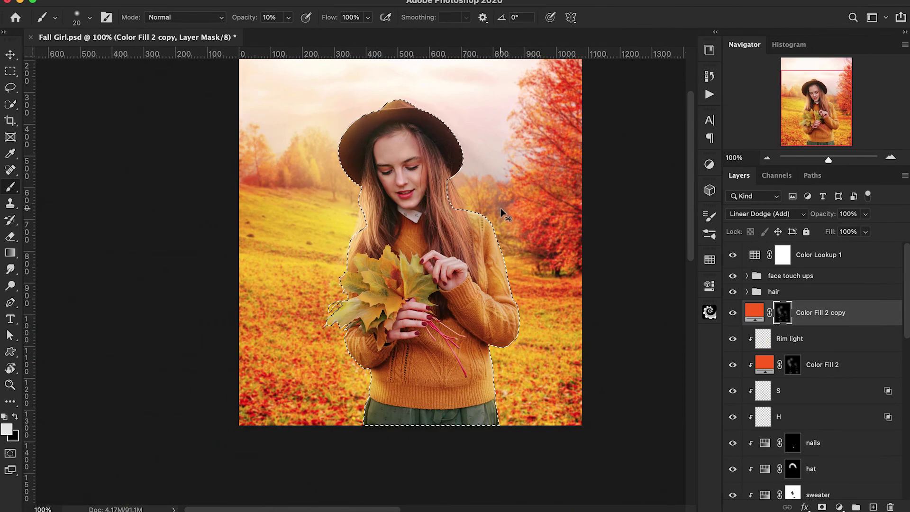
{"action": "key", "text": "super+d"}
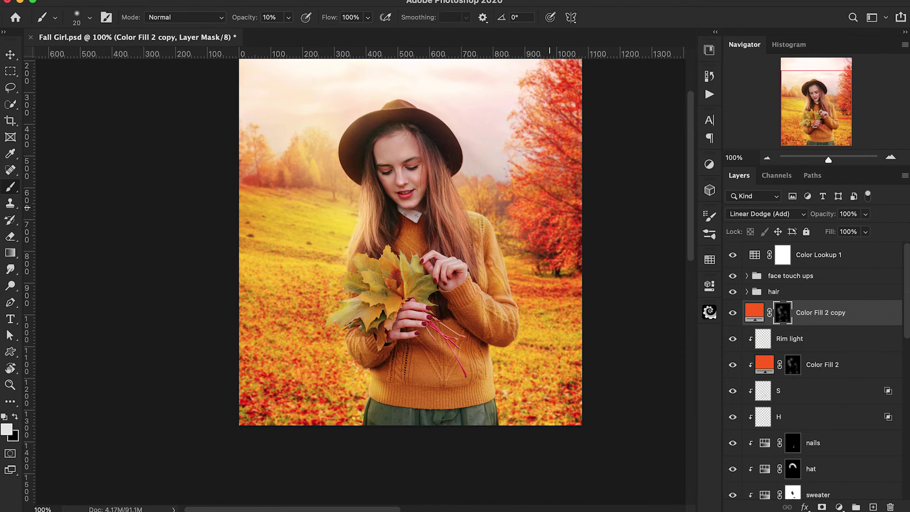
{"action": "left_click", "coordinate": [734, 313]}
{"action": "left_click", "coordinate": [734, 313]}
{"action": "left_click", "coordinate": [734, 314]}
Soften the glow on the lowest leaf by painting black on the mask with a 30-pixel brush at 40% opacity
{"action": "key", "text": "super+plus"}
{"action": "key", "text": "super+plus"}
{"action": "key", "text": "x"}
{"action": "key", "text": "4"}
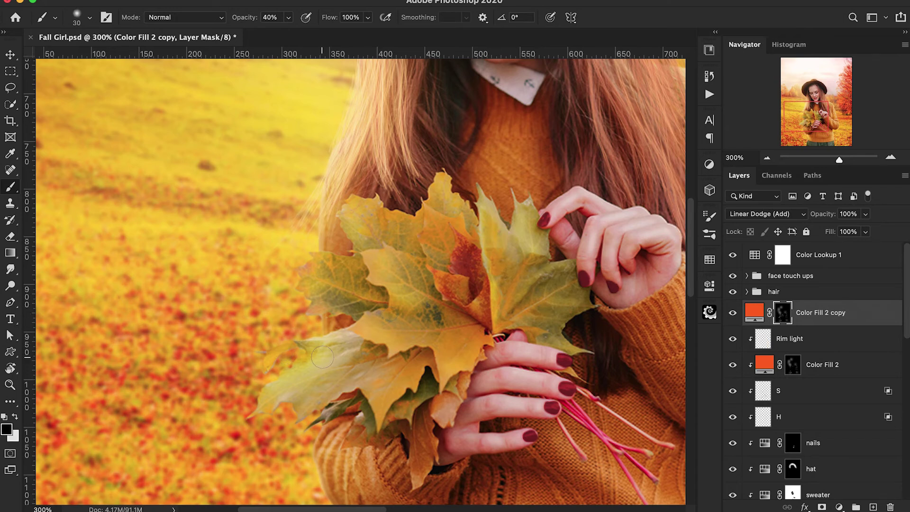
{"action": "left_click_drag", "start_coordinate": [322, 357], "coordinate": [273, 381]}
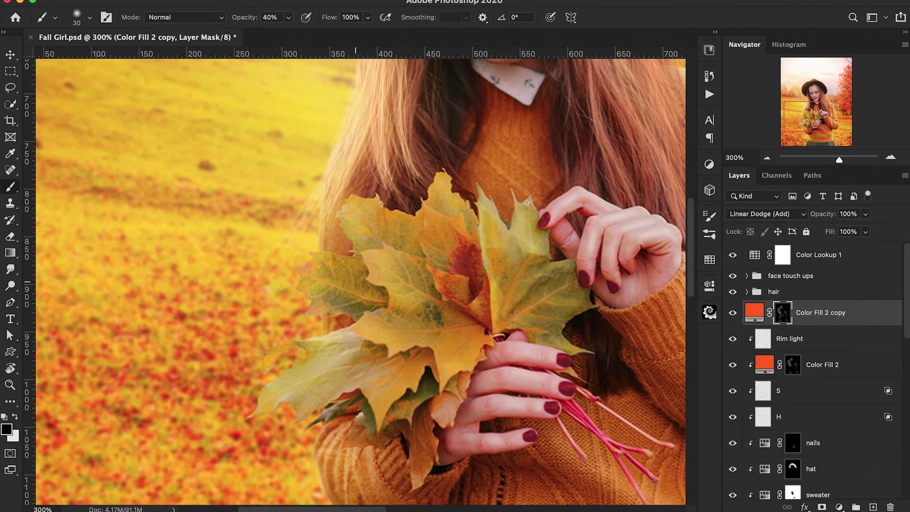
{"action": "key", "text": "super+minus"}
{"action": "key", "text": "super+minus"}
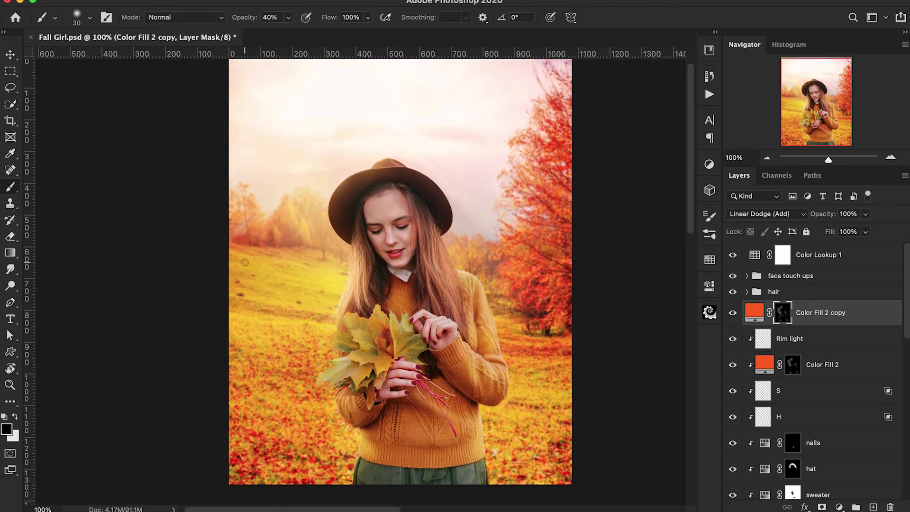
{"action": "scroll", "coordinate": [245, 262], "scroll_direction": "up", "scroll_amount": 2}
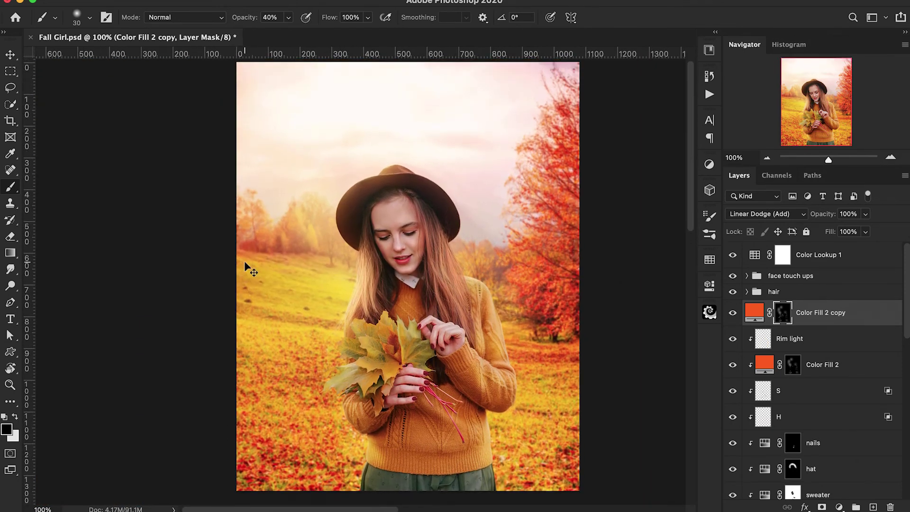
{"action": "key", "text": "super+minus"}
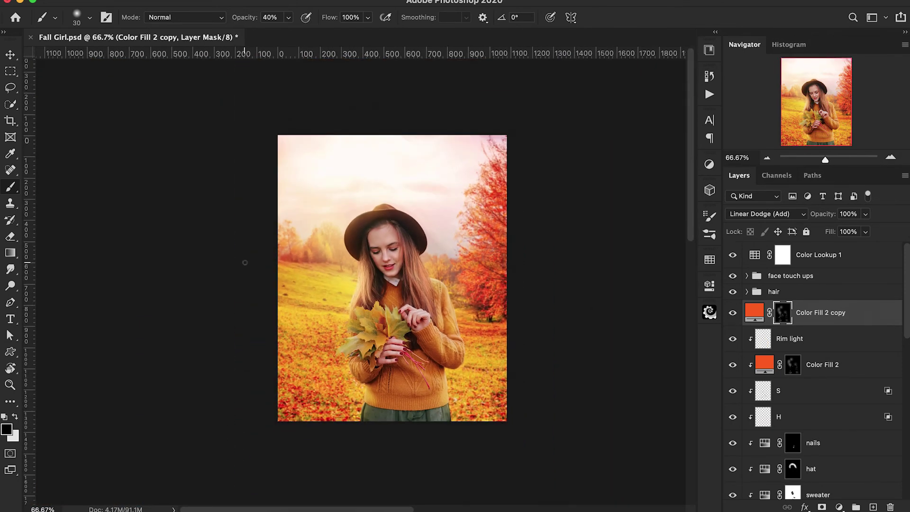
{"action": "key", "text": "super+plus"}
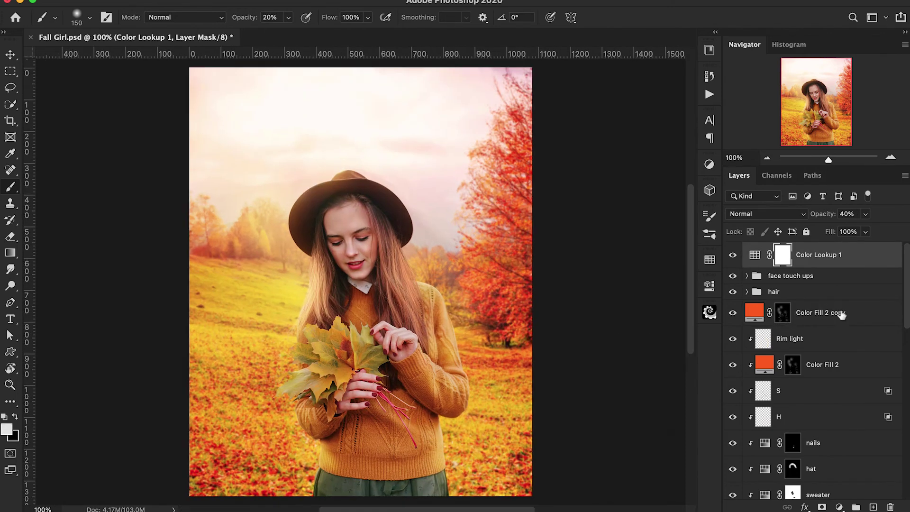
Add a layer above Color Fill 2 copy and brush soft pale yellow at 20% opacity beside the hair on the red tree's side
{"action": "left_click", "coordinate": [842, 315]}
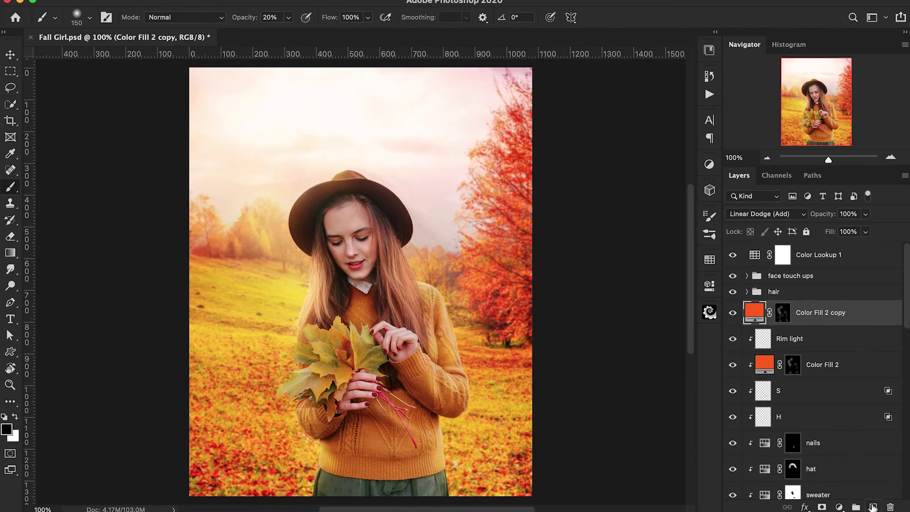
{"action": "left_click", "coordinate": [873, 507]}
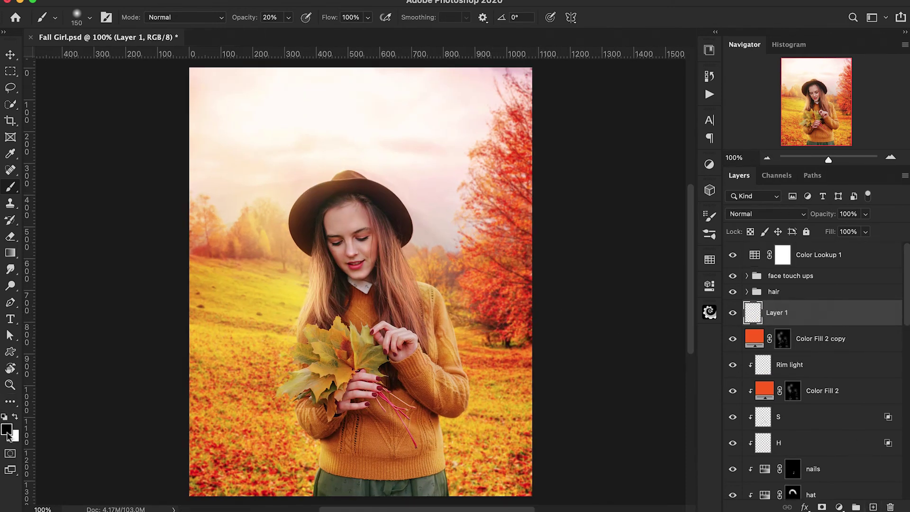
{"action": "left_click", "coordinate": [7, 430]}
{"action": "left_click", "coordinate": [277, 243]}
{"action": "left_click", "coordinate": [599, 32]}
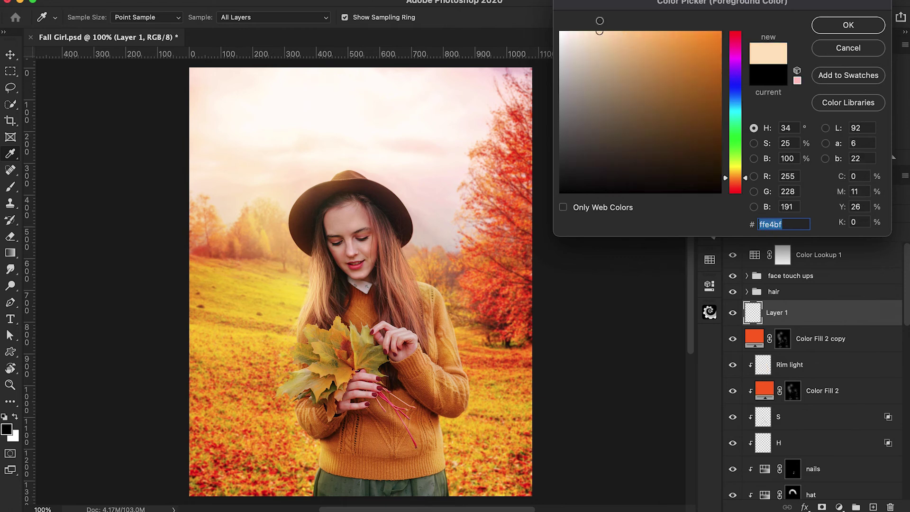
{"action": "left_click_drag", "start_coordinate": [728, 179], "coordinate": [728, 173]}
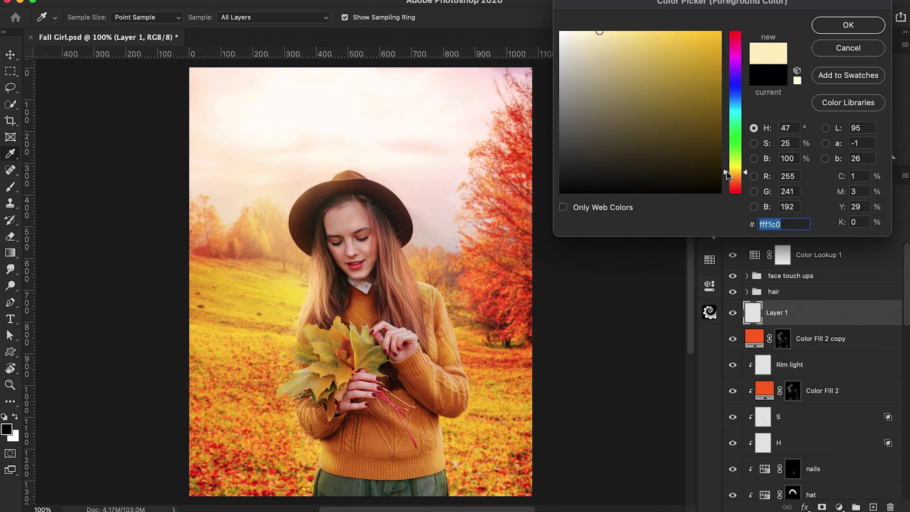
{"action": "left_click", "coordinate": [615, 31]}
{"action": "left_click", "coordinate": [816, 23]}
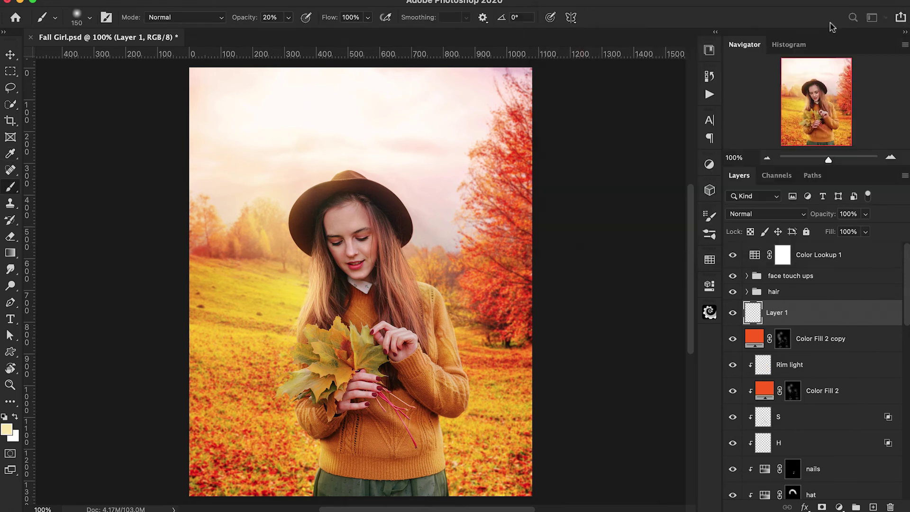
{"action": "mouse_move", "coordinate": [422, 270]}
{"action": "left_mouse_down"}
{"action": "mouse_move", "coordinate": [416, 260]}
{"action": "mouse_move", "coordinate": [428, 297]}
{"action": "left_mouse_up"}
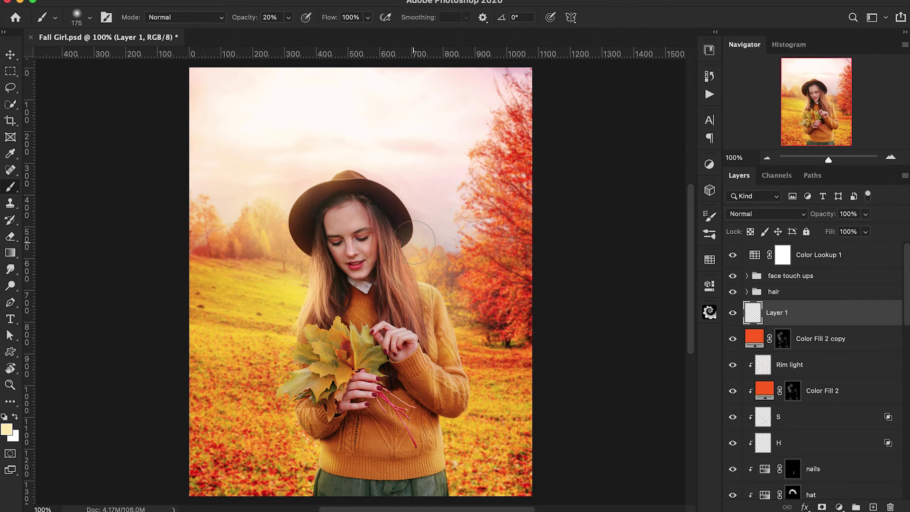
Create a new layer above the hair group, clip it to the group and set its blend mode to Overlay
{"action": "left_click", "coordinate": [793, 291]}
{"action": "key", "text": "super+alt+shift+n"}
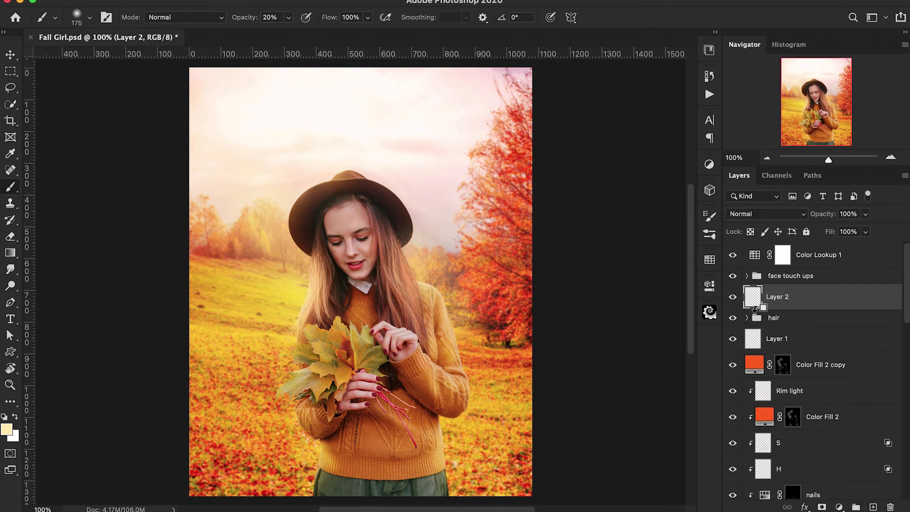
{"action": "left_click", "coordinate": [758, 308], "text": "alt"}
{"action": "left_click", "coordinate": [777, 214]}
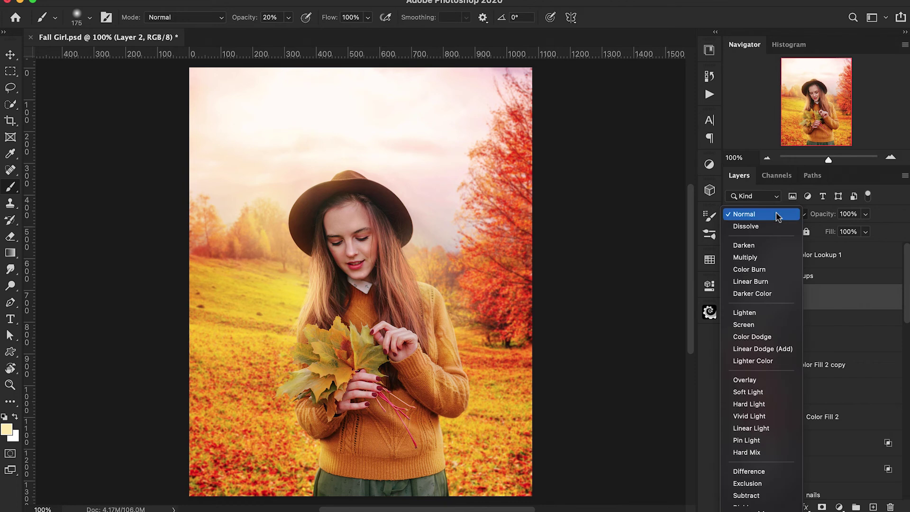
{"action": "left_click", "coordinate": [755, 379]}
Paint a pale yellow glow down the hair facing the red tree with a 175-pixel brush at 20% opacity
{"action": "key", "text": "super+plus"}
{"action": "key", "text": "super+plus"}
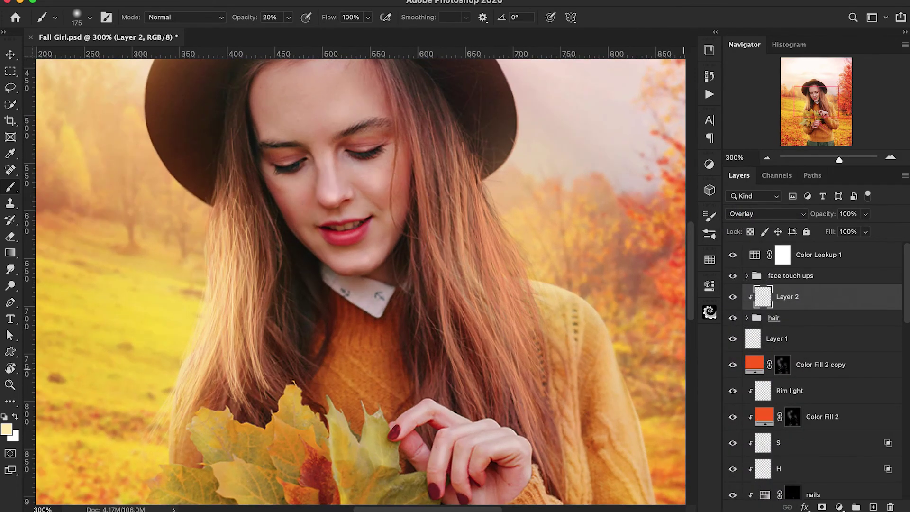
{"action": "left_click_drag", "start_coordinate": [594, 210], "coordinate": [362, 209]}
{"action": "mouse_move", "coordinate": [300, 199]}
{"action": "left_mouse_down"}
{"action": "mouse_move", "coordinate": [349, 270]}
{"action": "mouse_move", "coordinate": [356, 337]}
{"action": "left_mouse_up"}
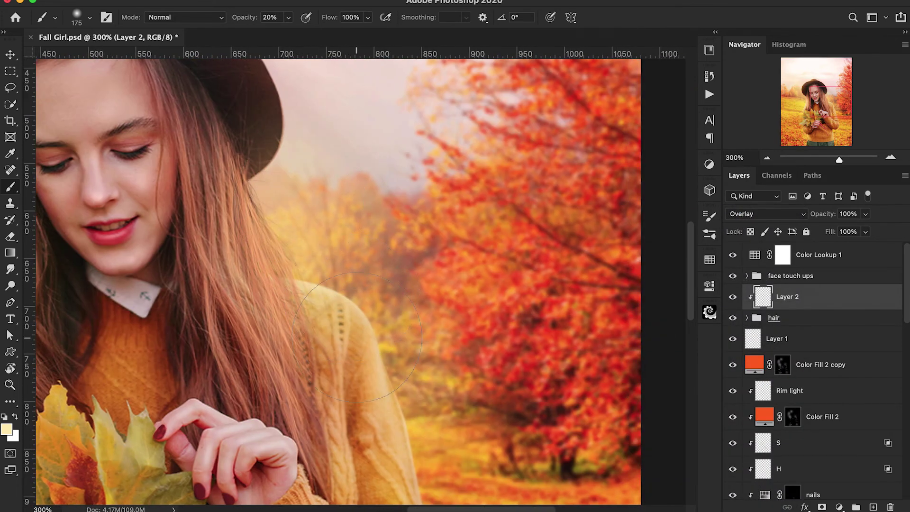
{"action": "mouse_move", "coordinate": [283, 194]}
{"action": "left_mouse_down"}
{"action": "mouse_move", "coordinate": [260, 228]}
{"action": "mouse_move", "coordinate": [258, 274]}
{"action": "left_mouse_up"}
Paint fine pale yellow highlight strands along the same hair edge with a 6-pixel brush at 20% opacity
{"action": "key", "text": "bracketleft"}
{"action": "key", "text": "bracketleft"}
{"action": "key", "text": "bracketleft"}
{"action": "key", "text": "bracketleft"}
{"action": "key", "text": "bracketleft"}
{"action": "key", "text": "bracketleft"}
{"action": "key", "text": "bracketleft"}
{"action": "key", "text": "bracketleft"}
{"action": "key", "text": "bracketleft"}
{"action": "left_click_drag", "start_coordinate": [249, 214], "coordinate": [281, 308]}
{"action": "left_click_drag", "start_coordinate": [236, 232], "coordinate": [278, 316]}
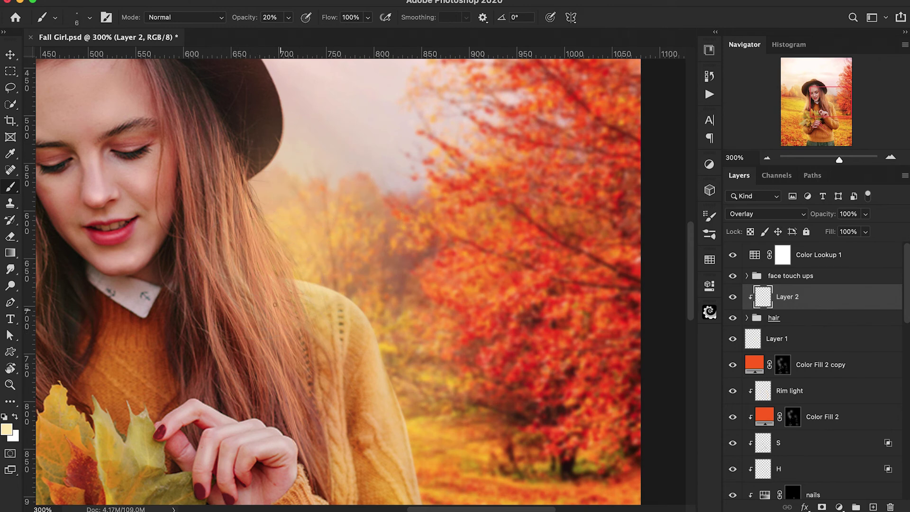
Compare the image with the hair highlight layer hidden and shown, and rename the layer as H
{"action": "key", "text": "super+1"}
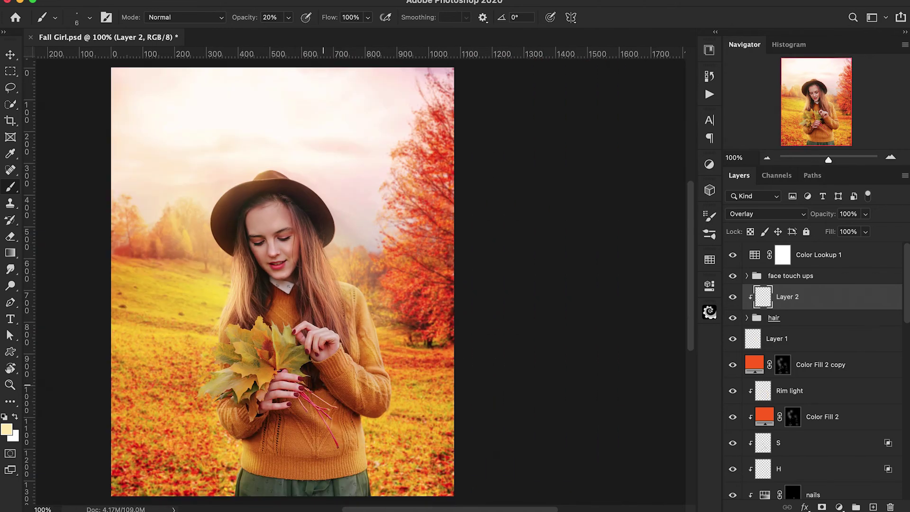
{"action": "left_click", "coordinate": [732, 297]}
{"action": "left_click", "coordinate": [732, 297]}
{"action": "double_click", "coordinate": [788, 297]}
{"action": "type", "text": "H"}
{"action": "key", "text": "Return"}
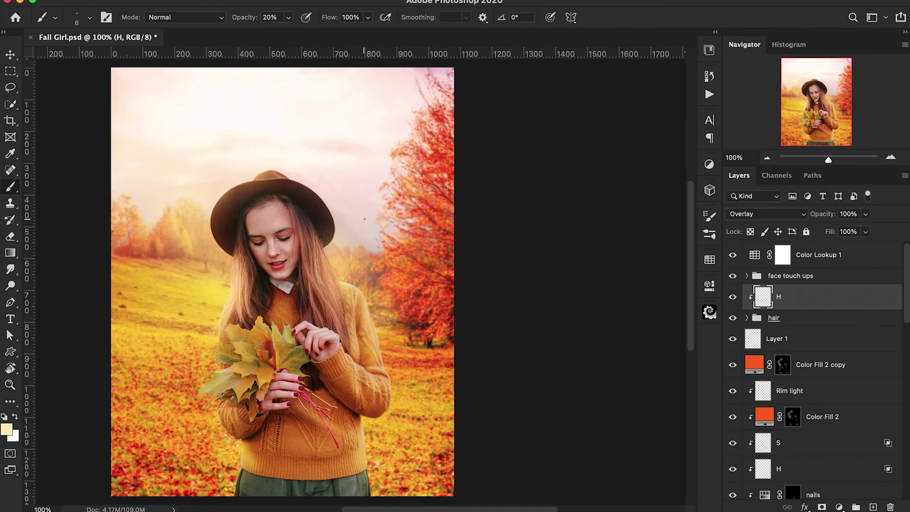
Add an empty layer above Color Fill 1 and choose a light orange foreground color
{"action": "scroll", "coordinate": [365, 219], "scroll_direction": "left", "scroll_amount": 5}
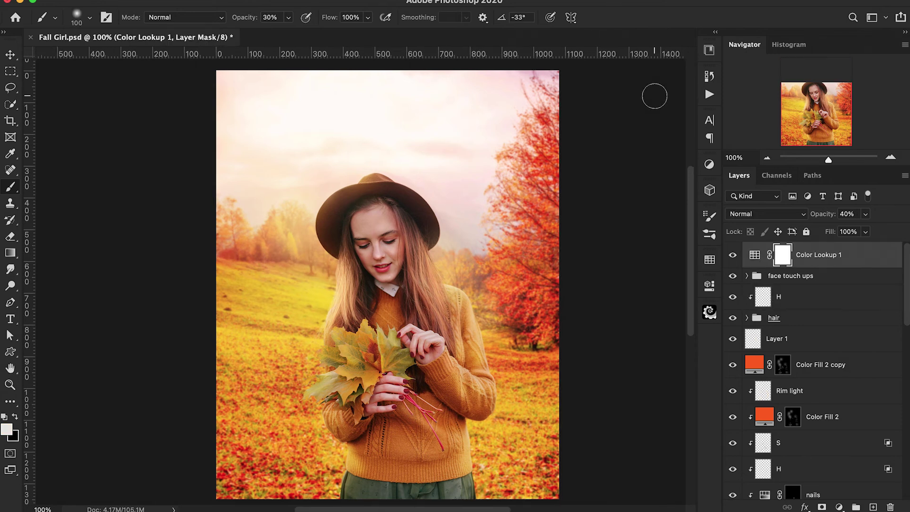
{"action": "scroll", "coordinate": [820, 361], "scroll_direction": "down", "scroll_amount": 10}
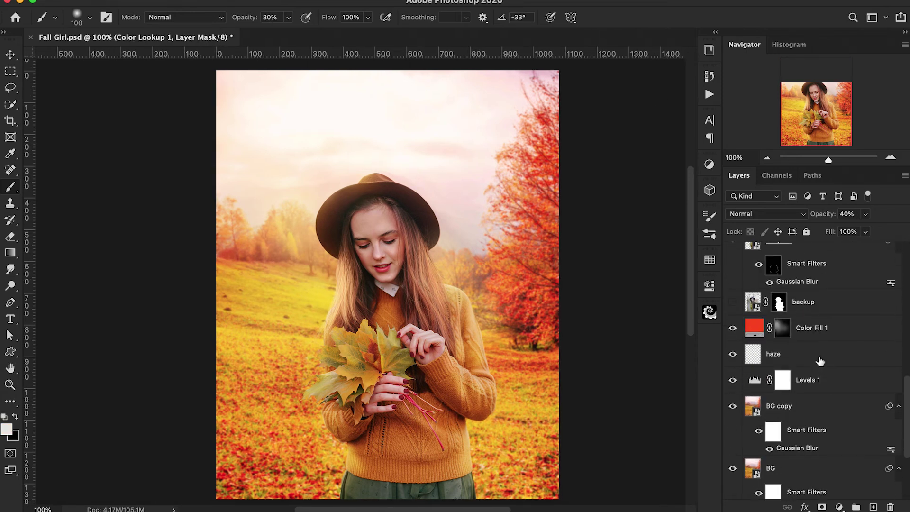
{"action": "left_click", "coordinate": [831, 338]}
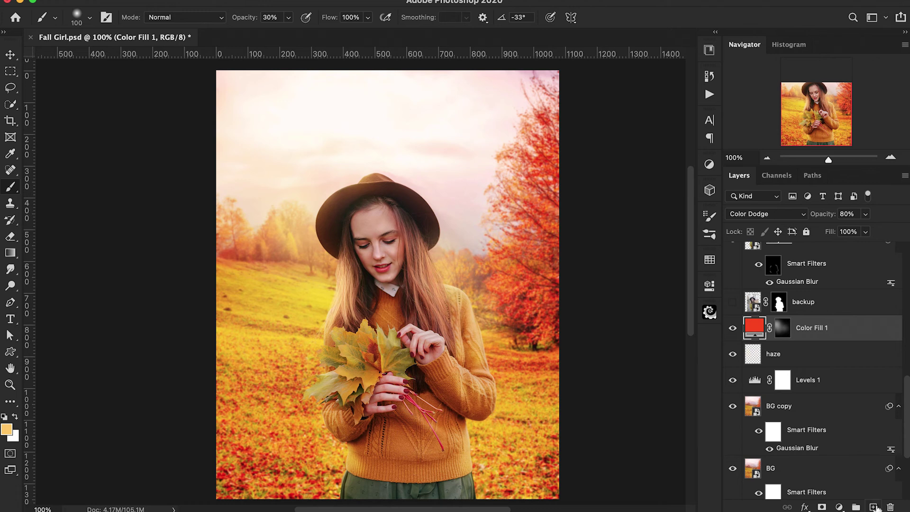
{"action": "left_click", "coordinate": [873, 506]}
{"action": "left_click", "coordinate": [6, 429]}
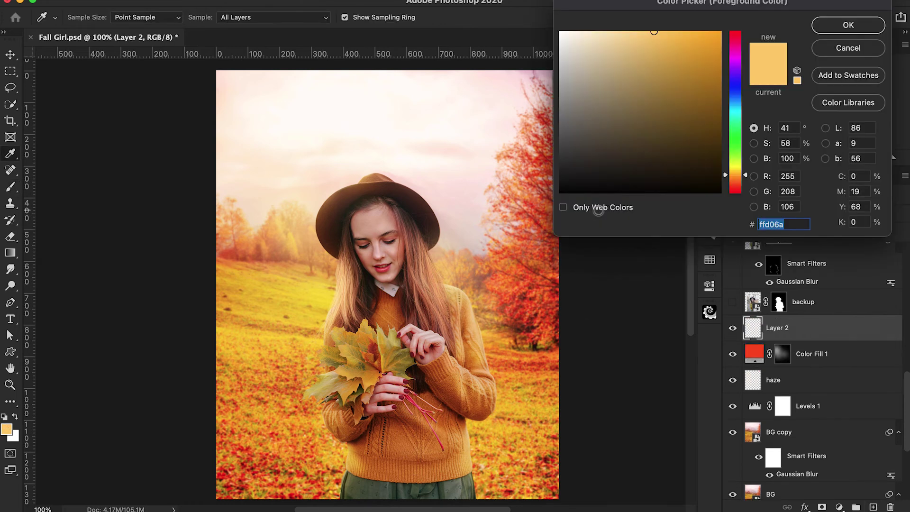
{"action": "left_click_drag", "start_coordinate": [649, 36], "coordinate": [643, 28]}
{"action": "left_click", "coordinate": [833, 25]}
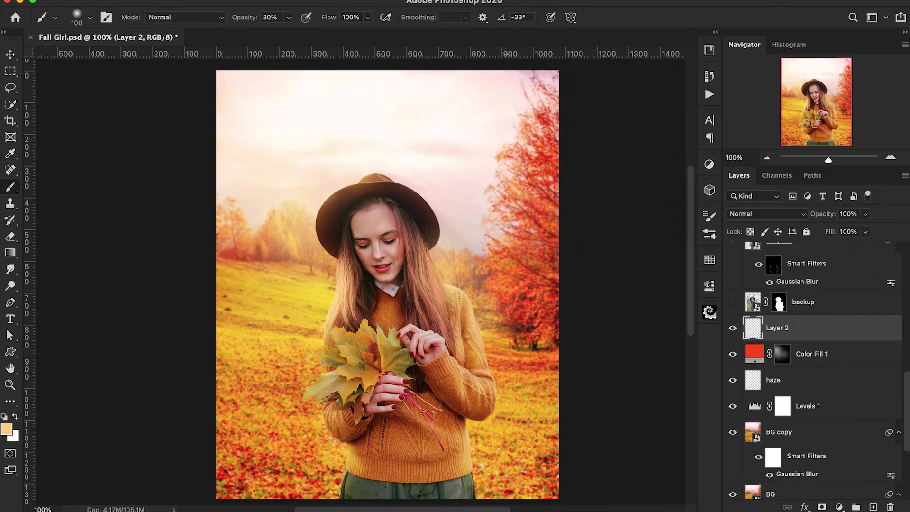
Paint a large light orange glow behind the woman's torso with an 800-pixel brush at 30% opacity
{"action": "key", "text": "bracketright"}
{"action": "key", "text": "bracketright"}
{"action": "key", "text": "bracketright"}
{"action": "key", "text": "bracketright"}
{"action": "key", "text": "bracketright"}
{"action": "key", "text": "bracketright"}
{"action": "key", "text": "bracketright"}
{"action": "key", "text": "bracketright"}
{"action": "key", "text": "bracketright"}
{"action": "key", "text": "bracketright"}
{"action": "left_click", "coordinate": [390, 402]}
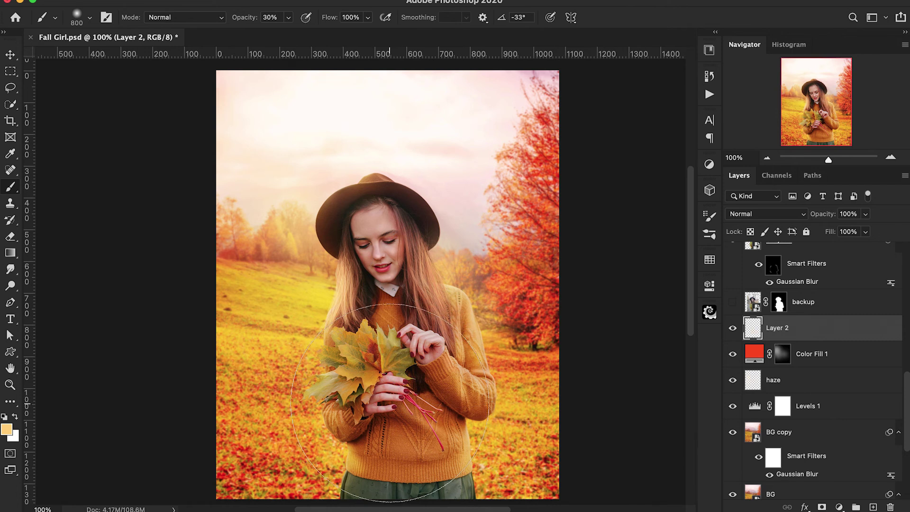
Add a fainter glow behind the woman with a 400-pixel brush at 20% opacity, and compare the image with the layer hidden and shown
{"action": "key", "text": "bracketleft"}
{"action": "key", "text": "bracketleft"}
{"action": "key", "text": "bracketleft"}
{"action": "key", "text": "bracketleft"}
{"action": "key", "text": "2"}
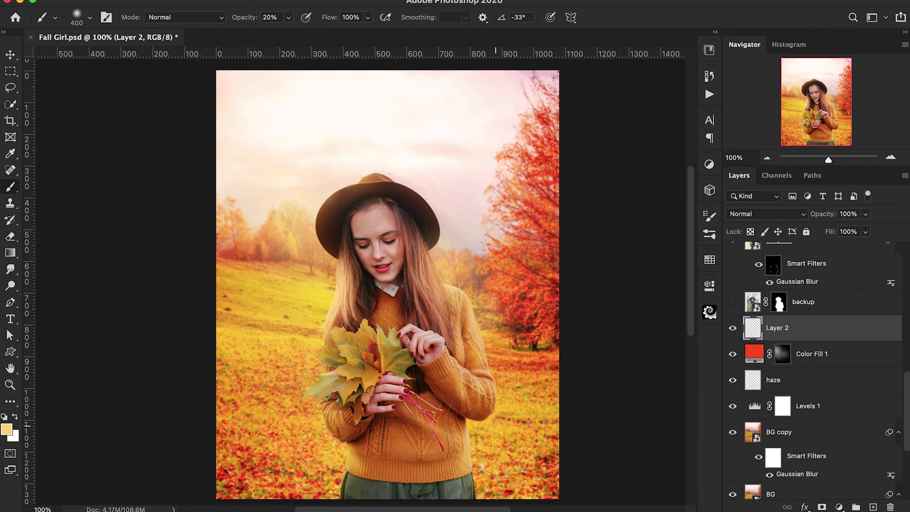
{"action": "scroll", "coordinate": [493, 474], "scroll_direction": "down", "scroll_amount": 3}
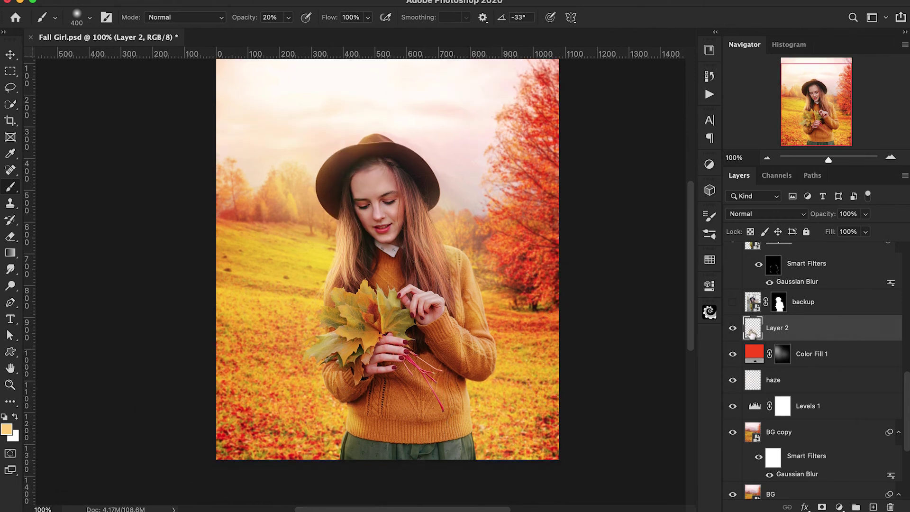
{"action": "left_click", "coordinate": [733, 328]}
{"action": "left_click", "coordinate": [733, 328]}
{"action": "scroll", "coordinate": [545, 313], "scroll_direction": "up", "scroll_amount": 3}
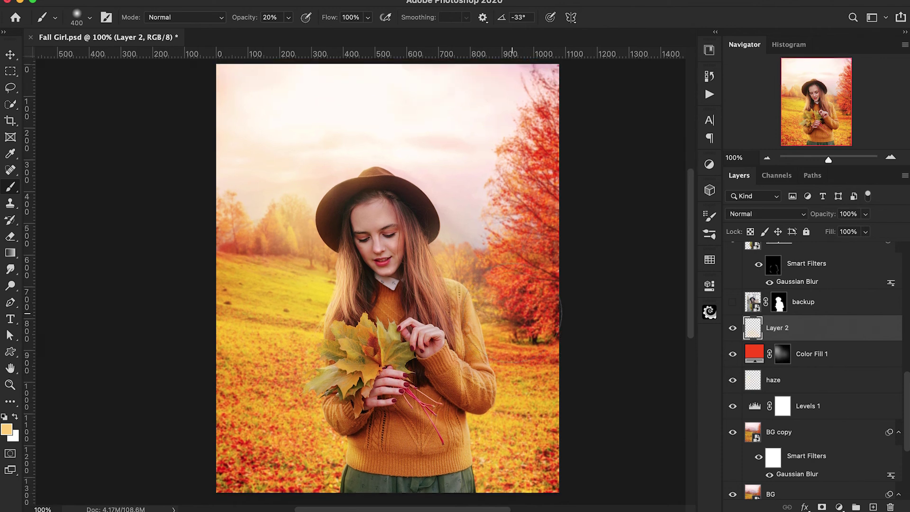
Stamp all visible layers into a new layer above Color Lookup 1 and convert it to a smart object
{"action": "scroll", "coordinate": [871, 337], "scroll_direction": "up", "scroll_amount": 5}
{"action": "left_click", "coordinate": [847, 262]}
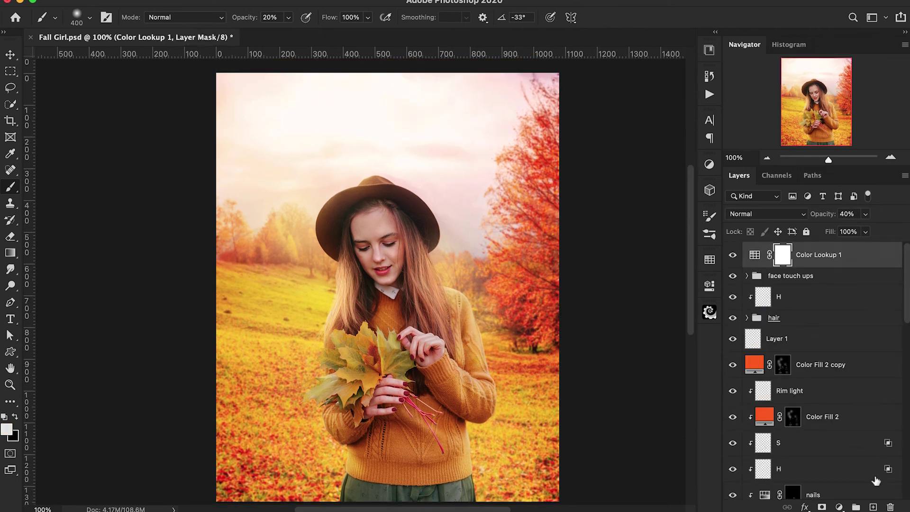
{"action": "left_click", "coordinate": [873, 507]}
{"action": "key", "text": "super+alt+shift+e"}
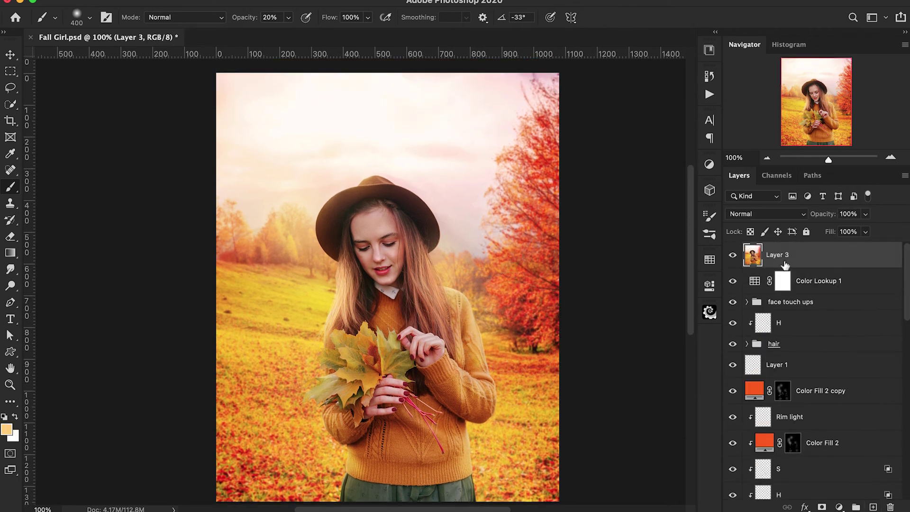
{"action": "right_click", "coordinate": [807, 258]}
{"action": "left_click", "coordinate": [742, 448]}
Open the Camera Raw Filter on the merged layer and set Highlights to -100 and Shadows to -25
{"action": "left_click", "coordinate": [285, 1]}
{"action": "left_click", "coordinate": [326, 58]}
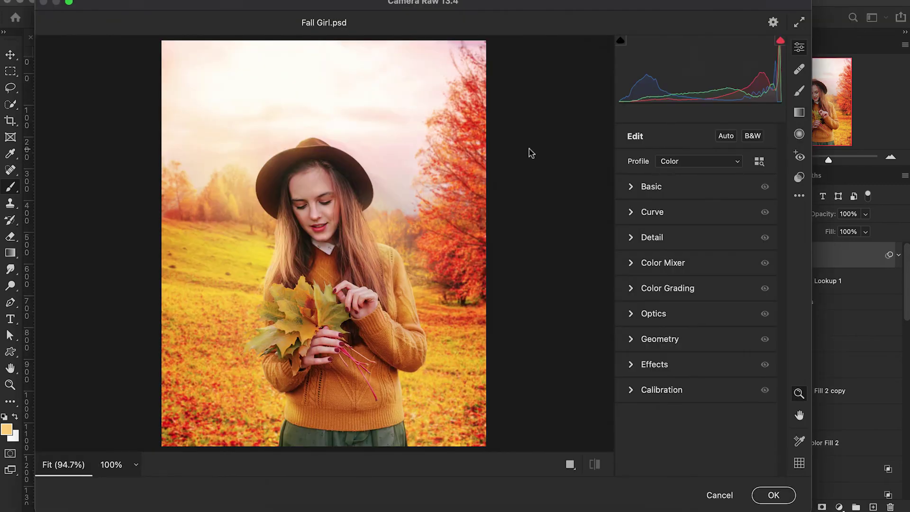
{"action": "left_click", "coordinate": [633, 187]}
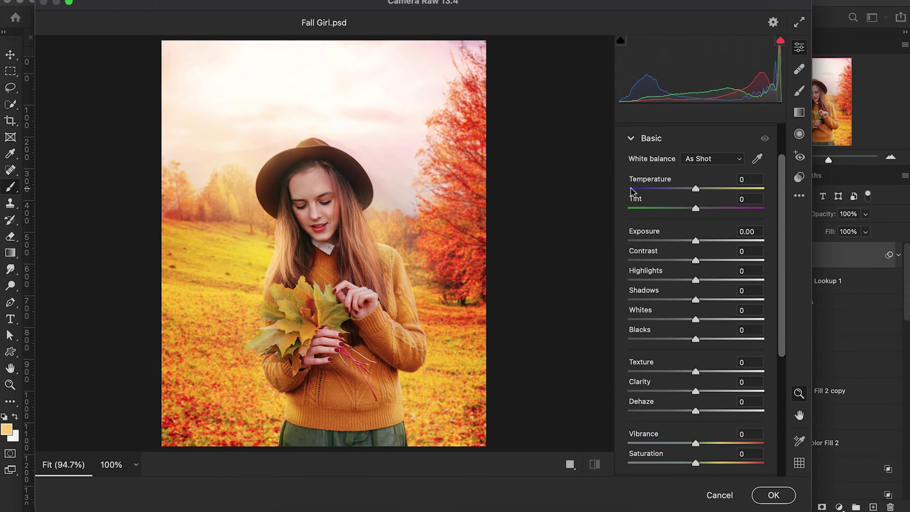
{"action": "left_click_drag", "start_coordinate": [696, 282], "coordinate": [603, 286]}
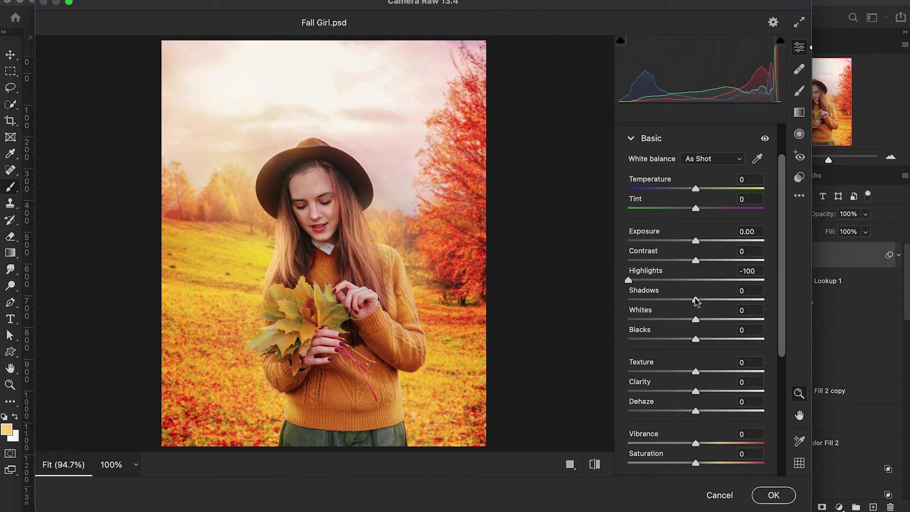
{"action": "left_click_drag", "start_coordinate": [695, 299], "coordinate": [678, 304]}
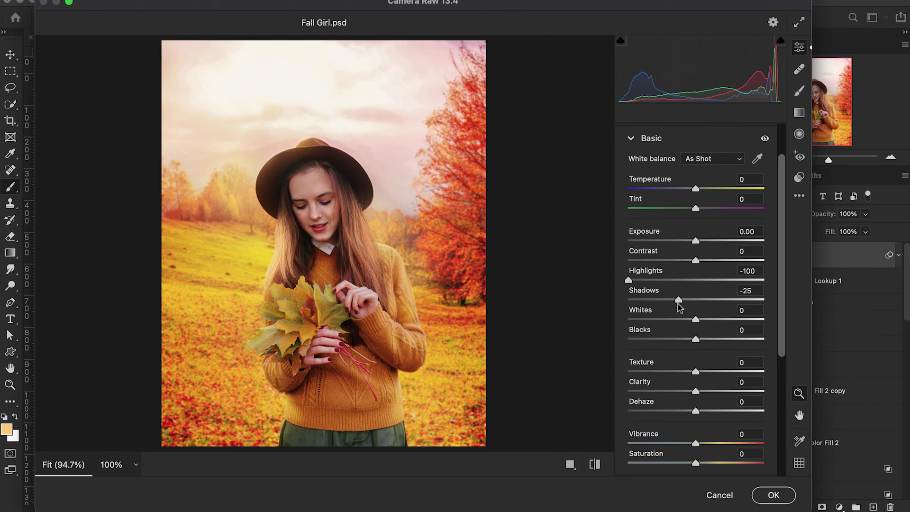
Set Whites to +24, Blacks to -8, Clarity to +8 and Dehaze to -5
{"action": "left_click_drag", "start_coordinate": [696, 322], "coordinate": [713, 322]}
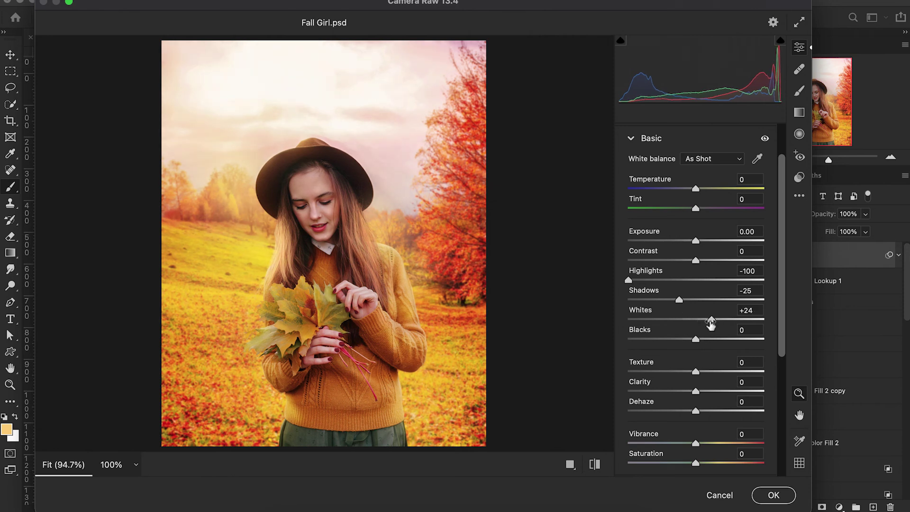
{"action": "left_click_drag", "start_coordinate": [696, 339], "coordinate": [689, 339]}
{"action": "scroll", "coordinate": [725, 367], "scroll_direction": "down", "scroll_amount": 2}
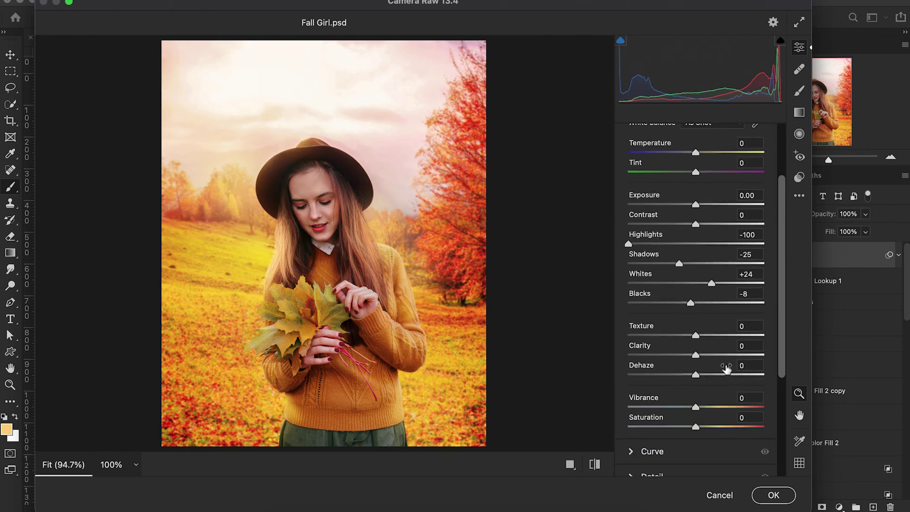
{"action": "left_click_drag", "start_coordinate": [694, 375], "coordinate": [702, 358]}
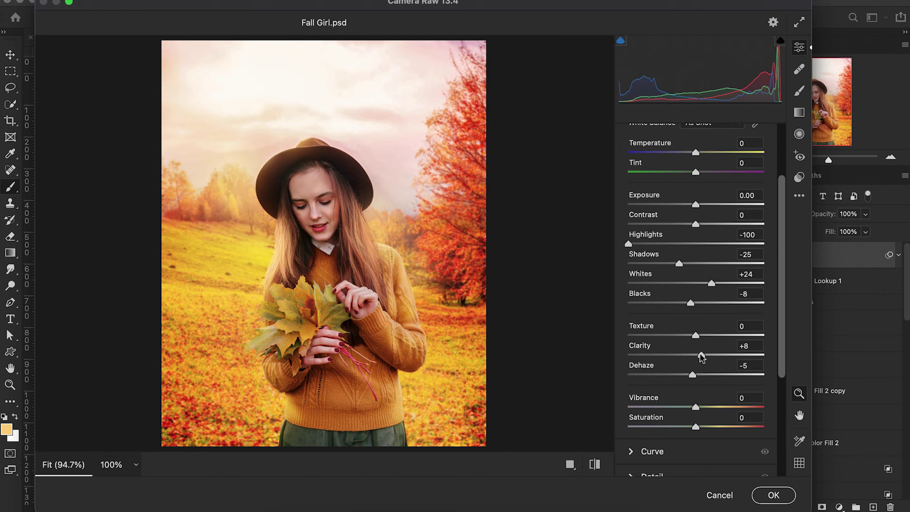
Set the Sharpening amount to 42 and its Masking to 55
{"action": "scroll", "coordinate": [694, 380], "scroll_direction": "down", "scroll_amount": 5}
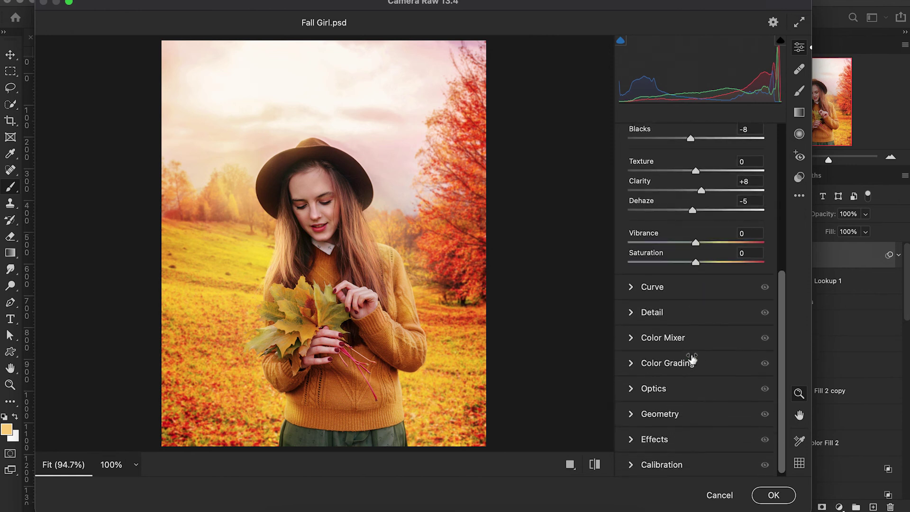
{"action": "left_click", "coordinate": [652, 313]}
{"action": "left_click_drag", "start_coordinate": [631, 269], "coordinate": [666, 273]}
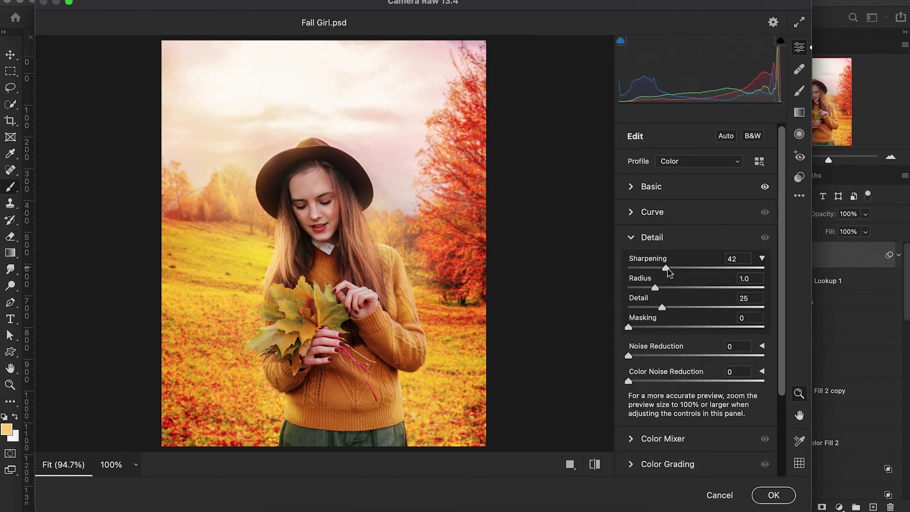
{"action": "key", "text": "alt"}
{"action": "left_click_drag", "start_coordinate": [629, 328], "coordinate": [704, 329]}
Use Color Grading to tint the shadows slightly blue-violet and the highlights slightly green, apply the filter, and compare the image with and without it
{"action": "scroll", "coordinate": [728, 408], "scroll_direction": "down", "scroll_amount": 5}
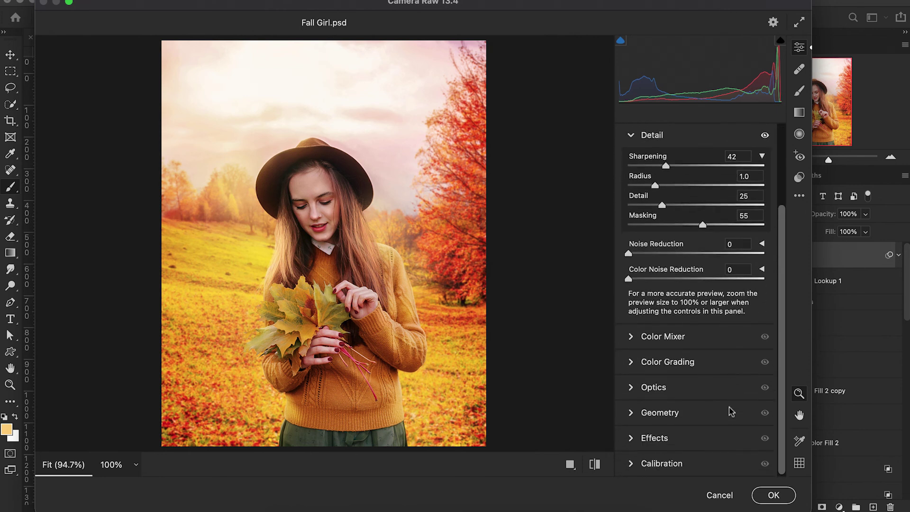
{"action": "left_click", "coordinate": [635, 363]}
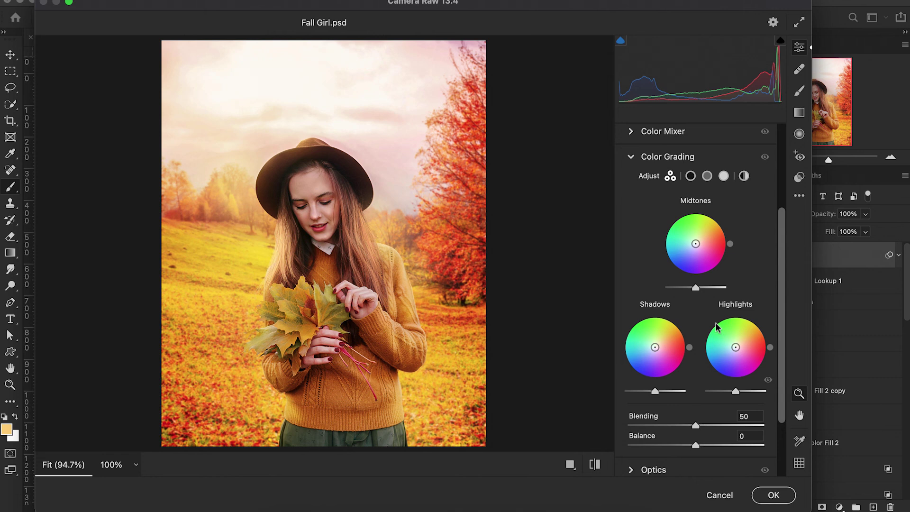
{"action": "left_click_drag", "start_coordinate": [655, 348], "coordinate": [655, 353]}
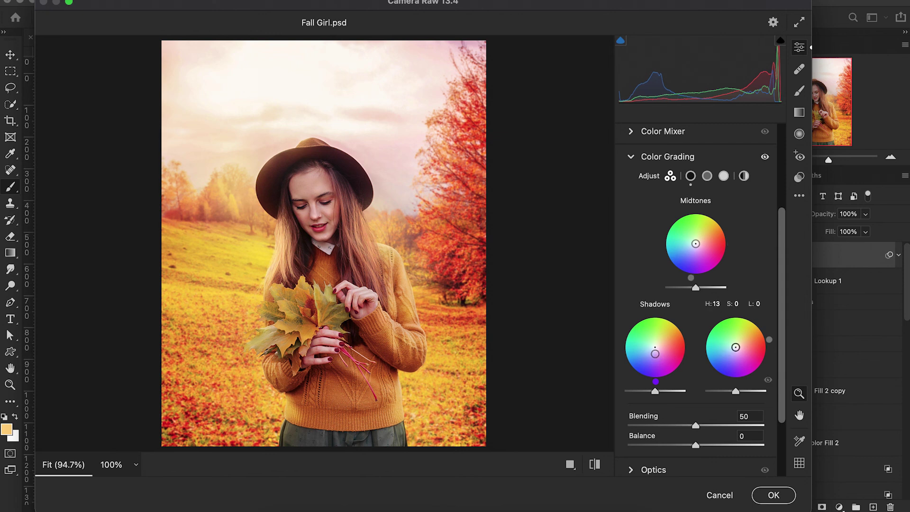
{"action": "left_click_drag", "start_coordinate": [736, 348], "coordinate": [735, 344]}
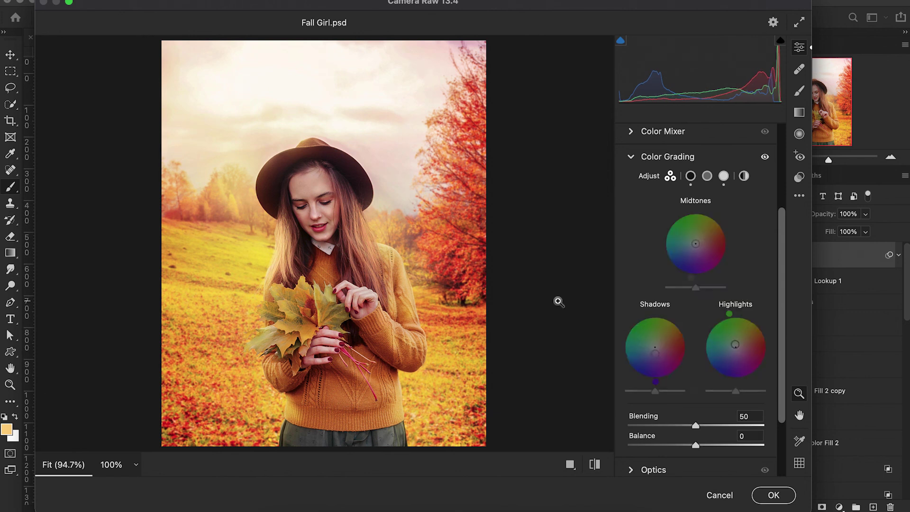
{"action": "scroll", "coordinate": [715, 413], "scroll_direction": "down", "scroll_amount": 3}
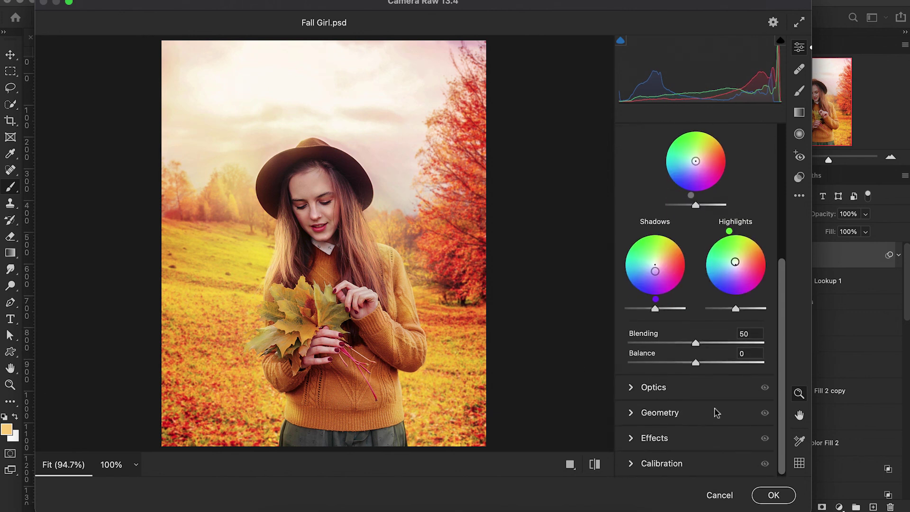
{"action": "left_click", "coordinate": [774, 495]}
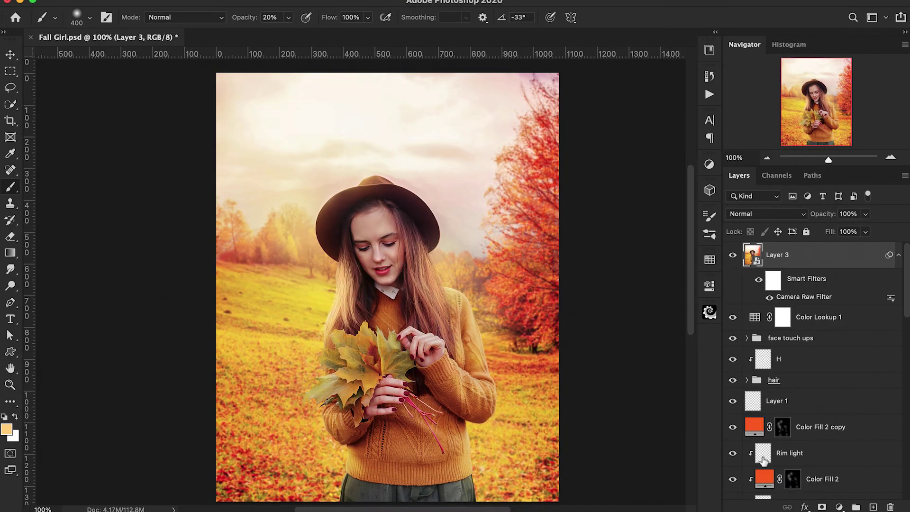
{"action": "left_click", "coordinate": [732, 256]}
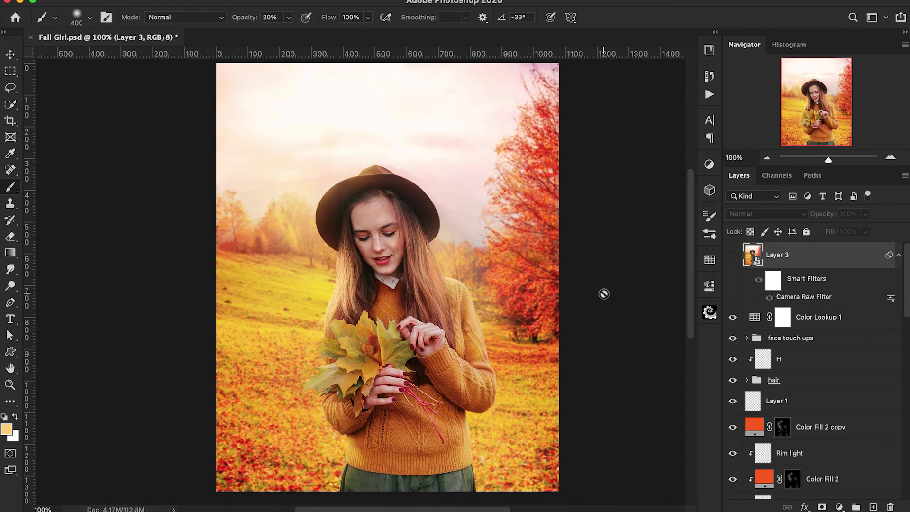
{"action": "left_click", "coordinate": [733, 257]}
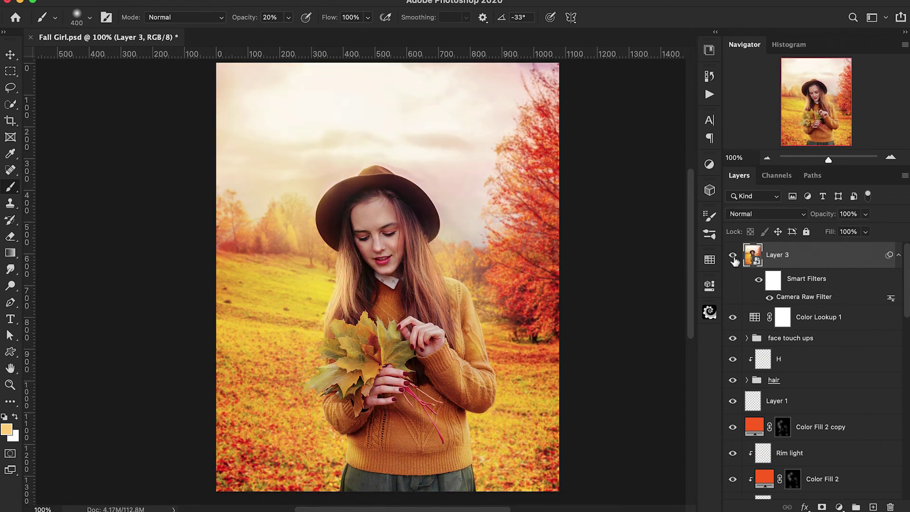
Add a Color Lookup adjustment layer above the filtered smart object and load the LateSunset.3DL 3D LUT
{"action": "left_click", "coordinate": [839, 506]}
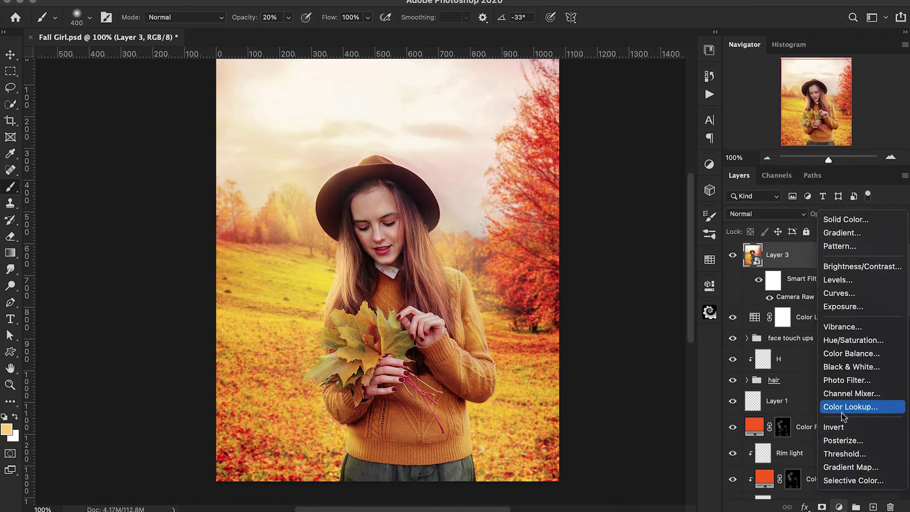
{"action": "left_click", "coordinate": [844, 408]}
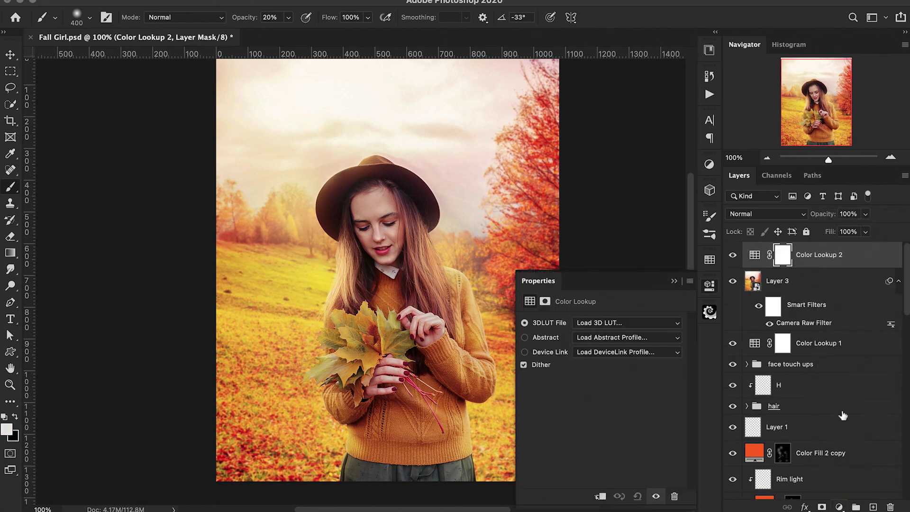
{"action": "left_click", "coordinate": [638, 327]}
{"action": "scroll", "coordinate": [648, 375], "scroll_direction": "down", "scroll_amount": 6}
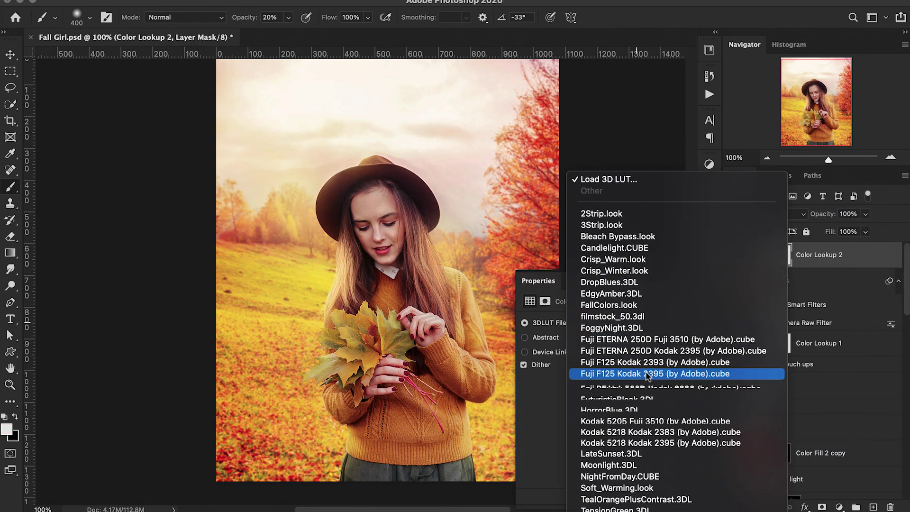
{"action": "left_click", "coordinate": [649, 453]}
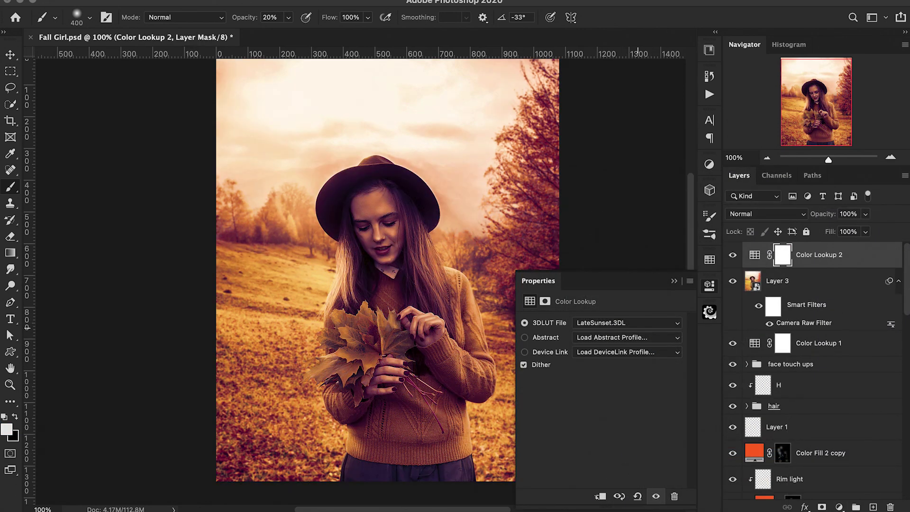
Lower the new Color Lookup layer's opacity to 24% and compare the image with and without it
{"action": "left_click", "coordinate": [673, 281]}
{"action": "left_click_drag", "start_coordinate": [824, 214], "coordinate": [778, 216]}
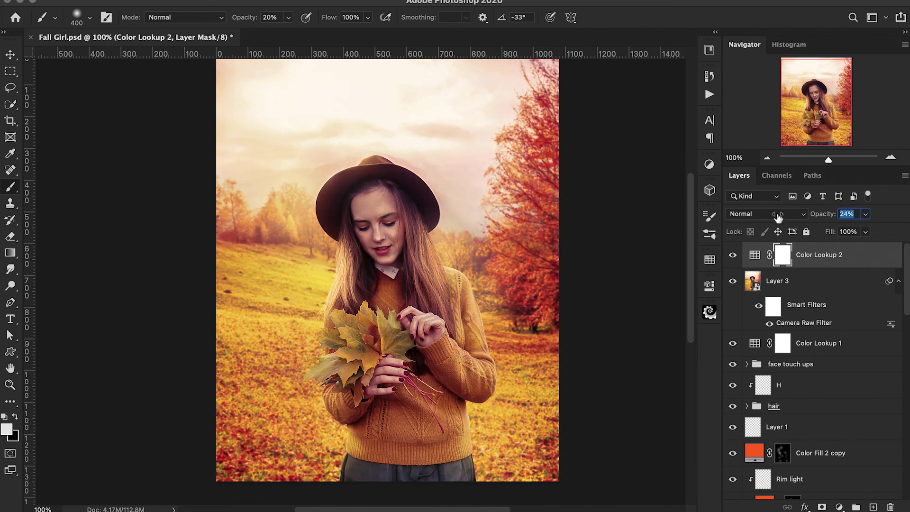
{"action": "scroll", "coordinate": [667, 301], "scroll_direction": "up", "scroll_amount": 2}
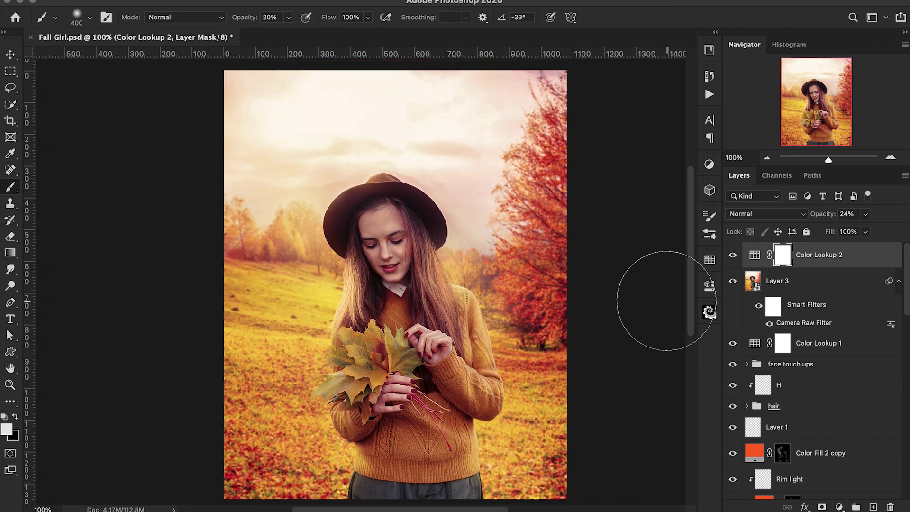
{"action": "left_click", "coordinate": [733, 255]}
{"action": "left_click", "coordinate": [733, 255]}
Paint black at 30% brush opacity on the Color Lookup 2 mask over the woman's face, hair and body, and compare the effect
{"action": "key", "text": "x"}
{"action": "key", "text": "3"}
{"action": "left_click", "coordinate": [387, 261]}
{"action": "left_click", "coordinate": [386, 249]}
{"action": "left_click", "coordinate": [382, 233]}
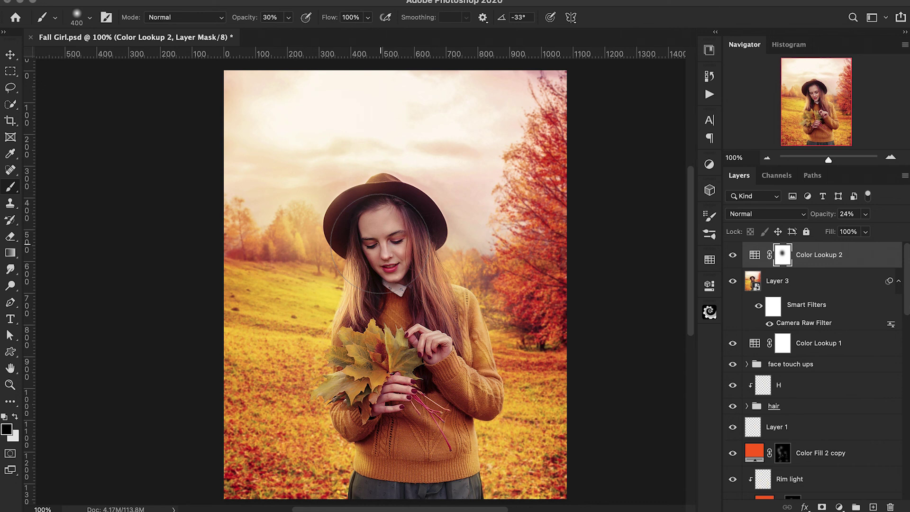
{"action": "left_click", "coordinate": [381, 289]}
{"action": "left_click", "coordinate": [382, 377]}
{"action": "left_click", "coordinate": [448, 307]}
{"action": "left_click", "coordinate": [733, 256]}
{"action": "left_click", "coordinate": [733, 255]}
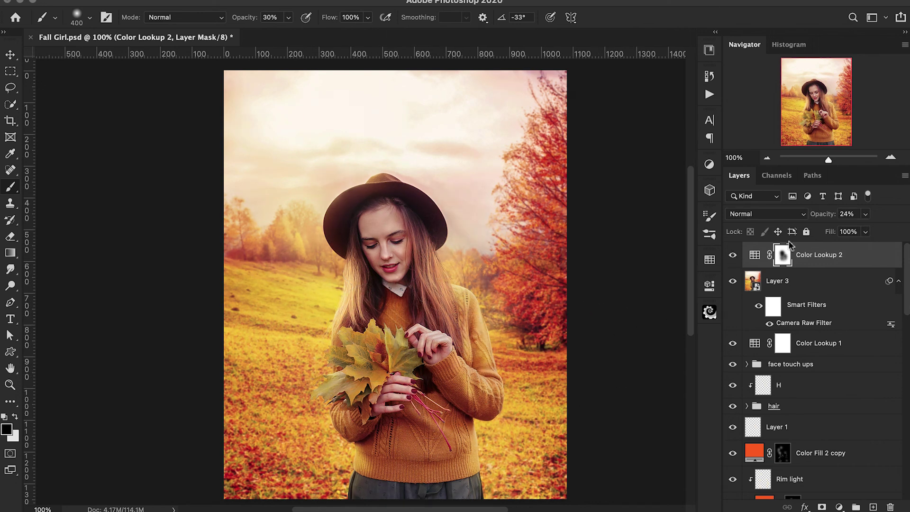
Add a new layer above Color Lookup 2 and paint a soft white sun glow at 100% brush opacity in the sky's upper-left area
{"action": "left_click", "coordinate": [873, 506]}
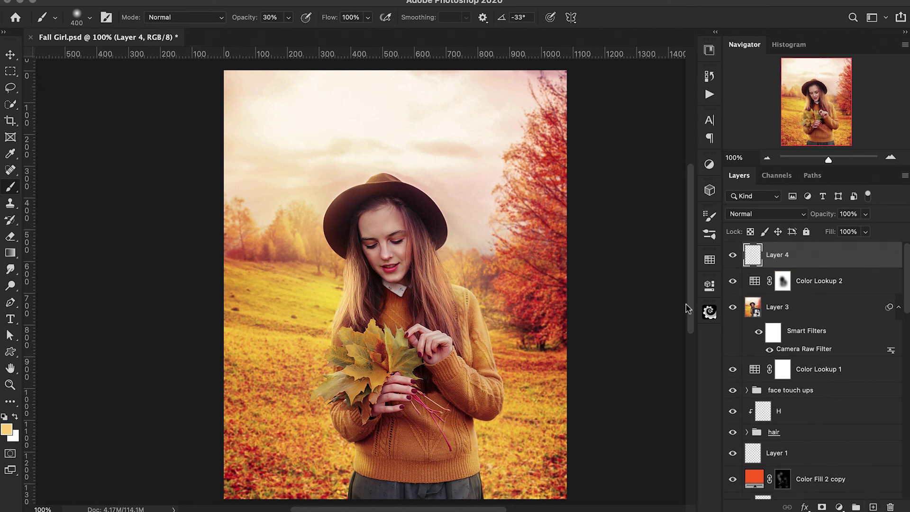
{"action": "scroll", "coordinate": [561, 193], "scroll_direction": "up", "scroll_amount": 5}
{"action": "left_click", "coordinate": [543, 154]}
{"action": "scroll", "coordinate": [294, 189], "scroll_direction": "down", "scroll_amount": 2}
{"action": "key", "text": "0"}
{"action": "left_click", "coordinate": [272, 203]}
{"action": "scroll", "coordinate": [569, 261], "scroll_direction": "down", "scroll_amount": 3}
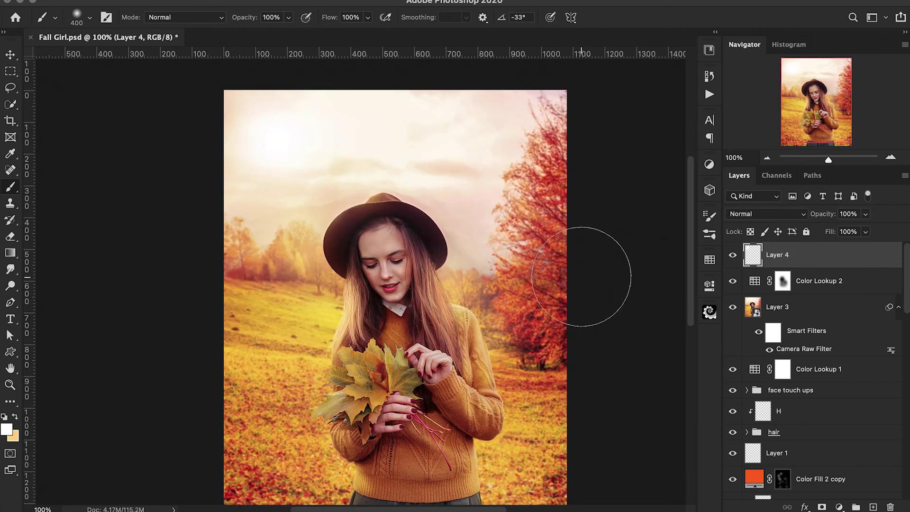
{"action": "scroll", "coordinate": [626, 383], "scroll_direction": "down", "scroll_amount": 1}
{"action": "scroll", "coordinate": [626, 383], "scroll_direction": "right", "scroll_amount": 1}
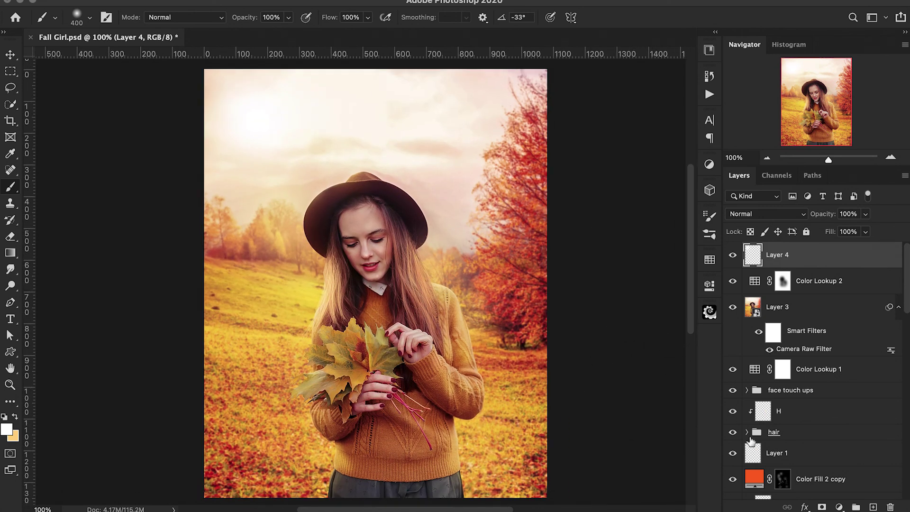
Add another new layer and sample the bright yellow #f4d537 from the meadow as the foreground color
{"action": "left_click", "coordinate": [872, 506]}
{"action": "left_click", "coordinate": [7, 429]}
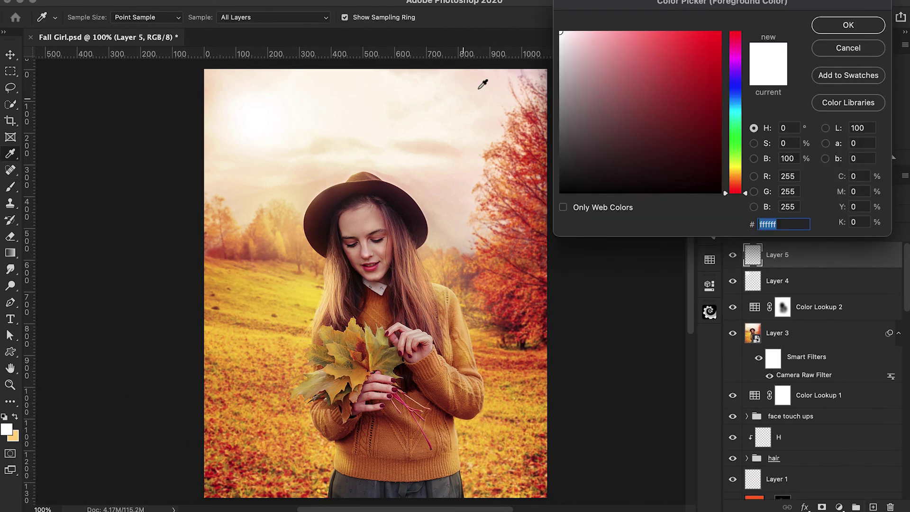
{"action": "left_click", "coordinate": [297, 286]}
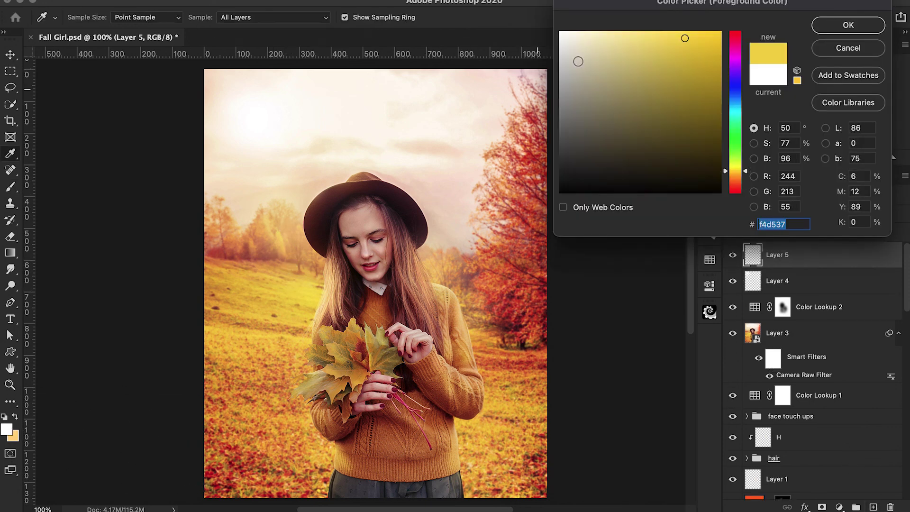